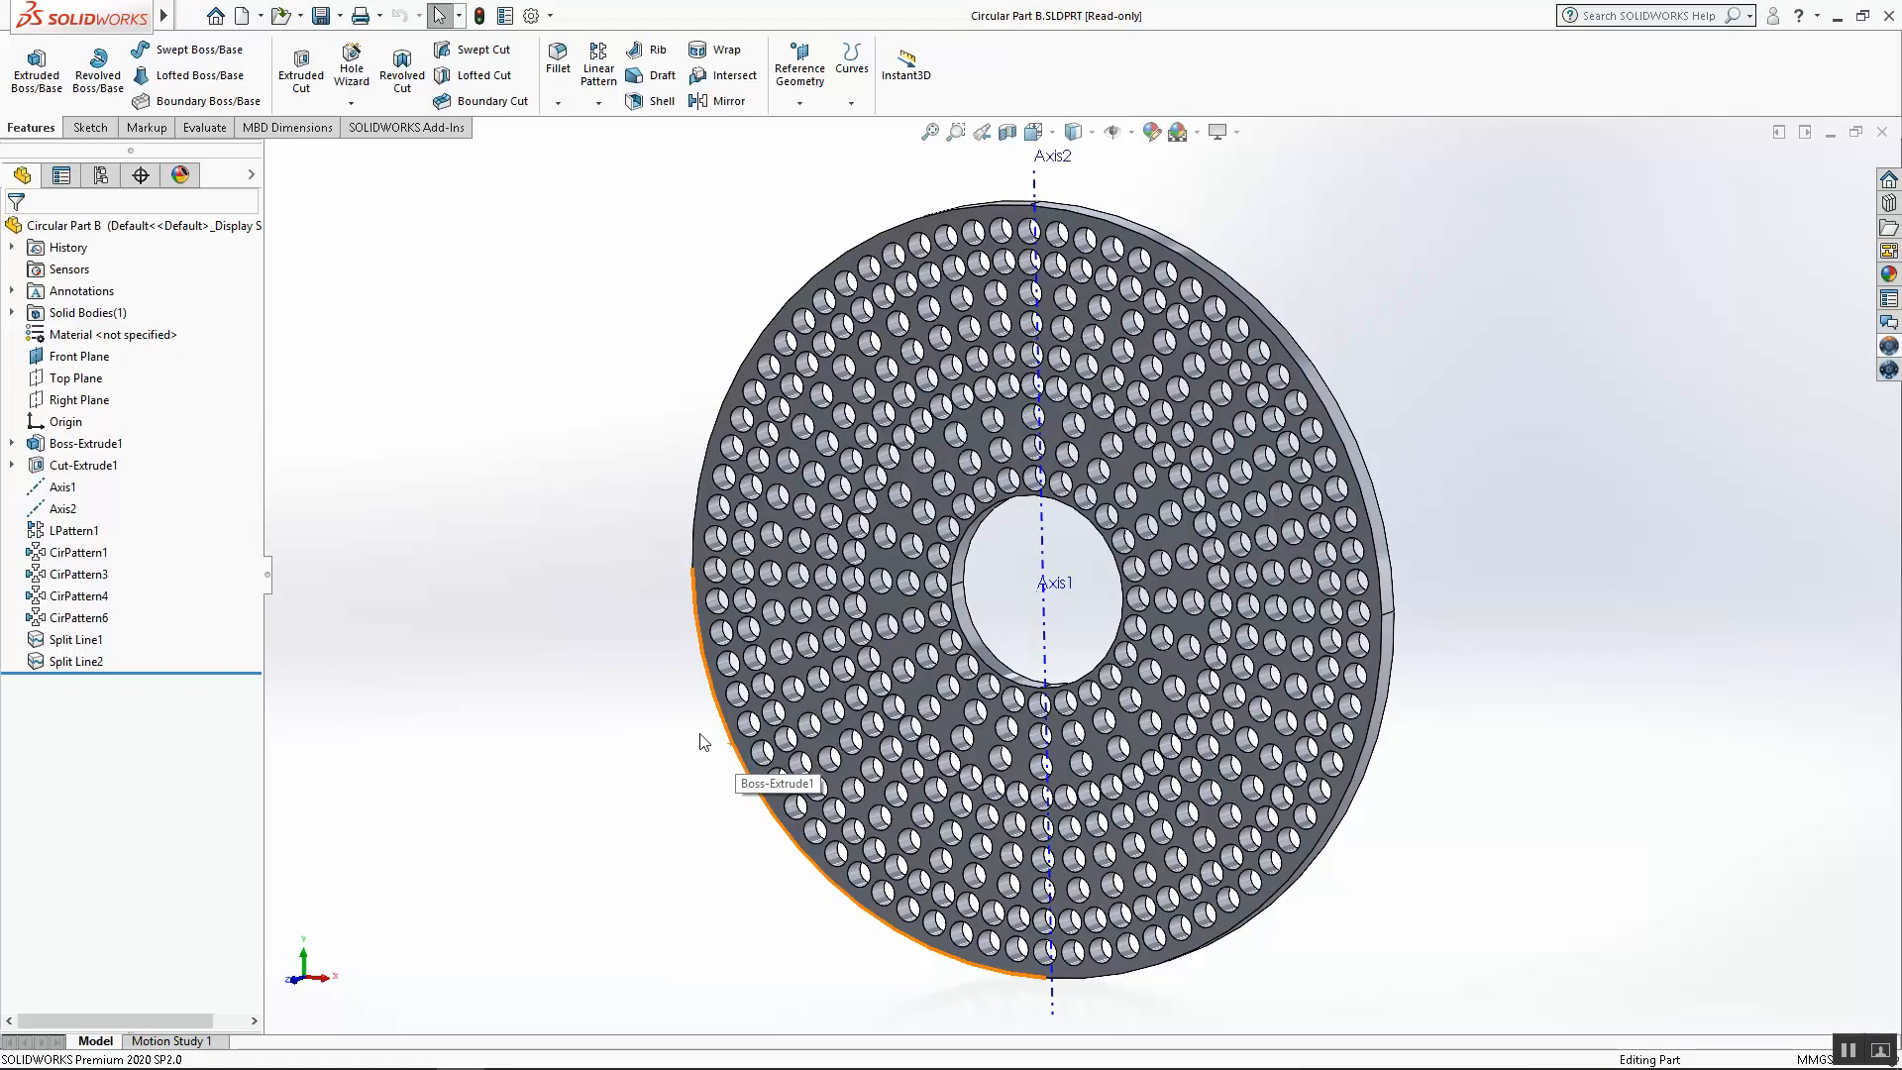
Examine the perforated circular part from several angles and zoom levels
middle_drag(974, 634, 1015, 669)
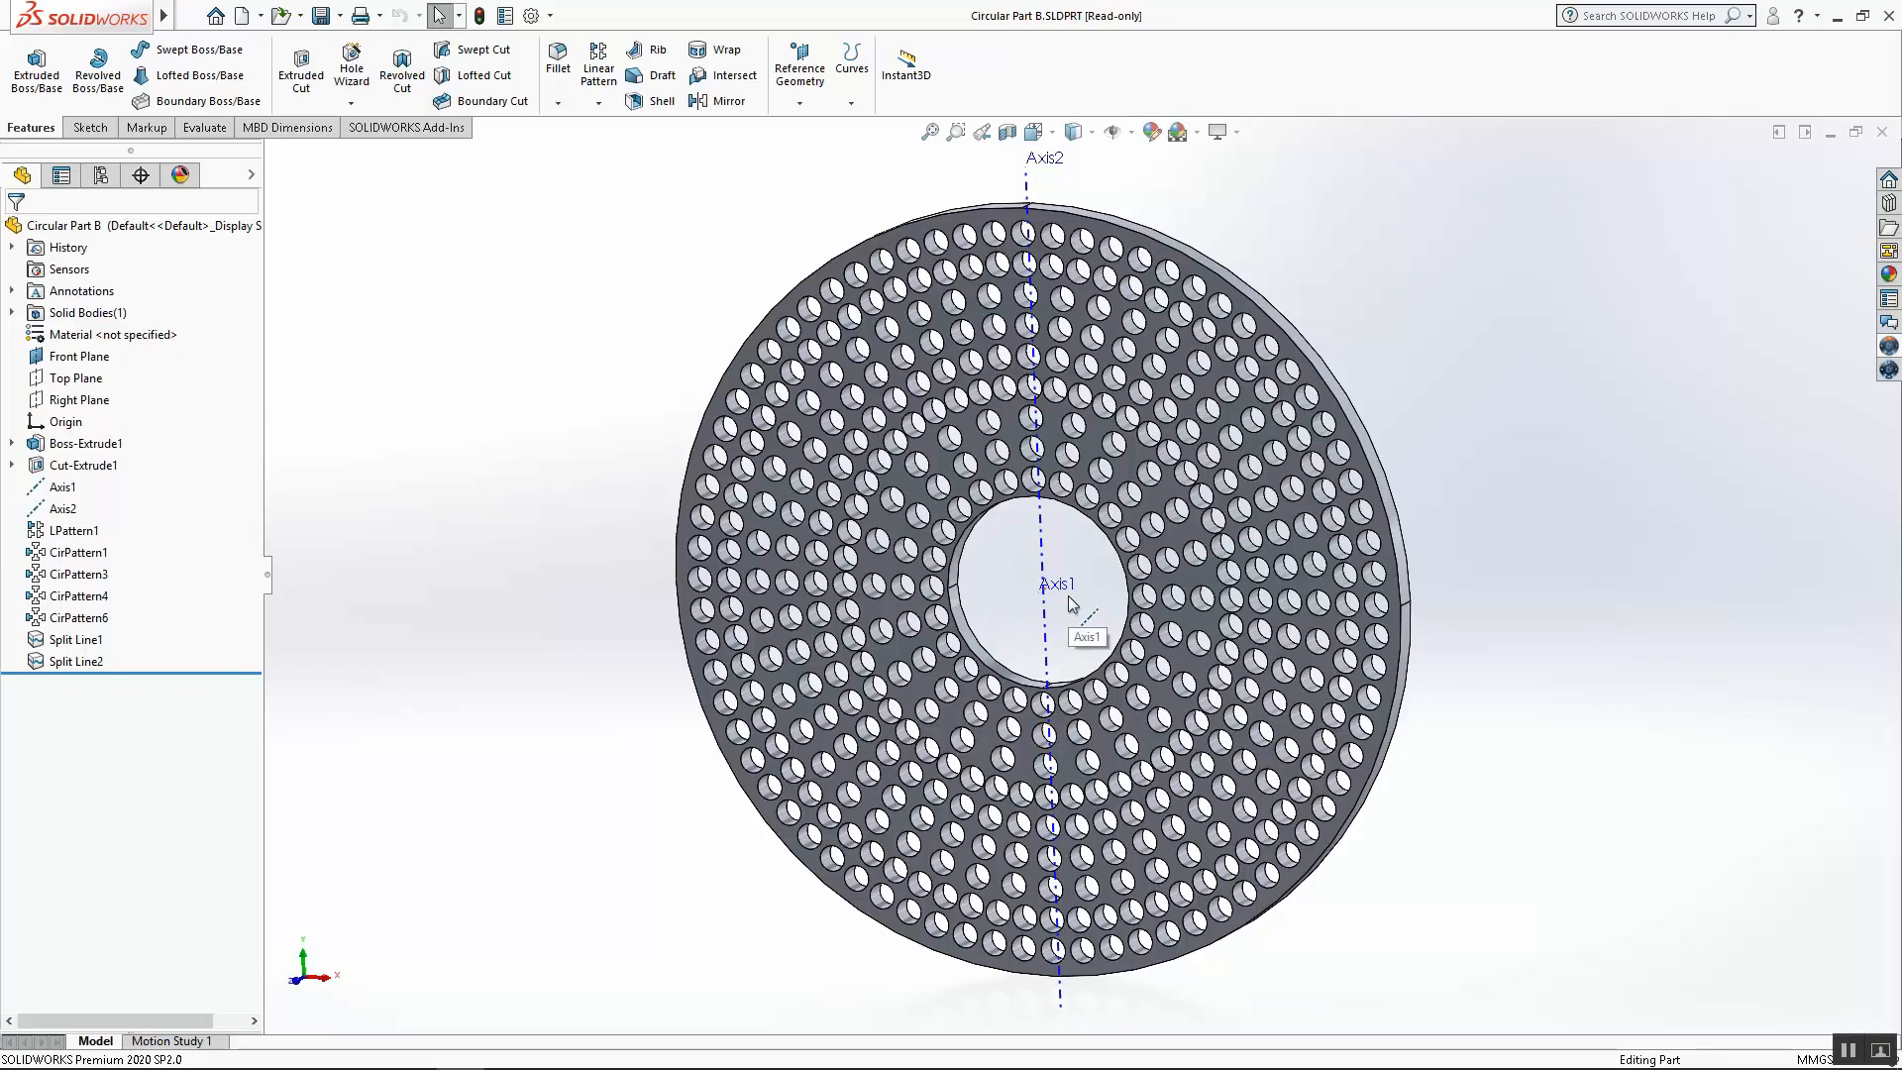
middle_drag(1072, 606, 1086, 546)
key(Escape)
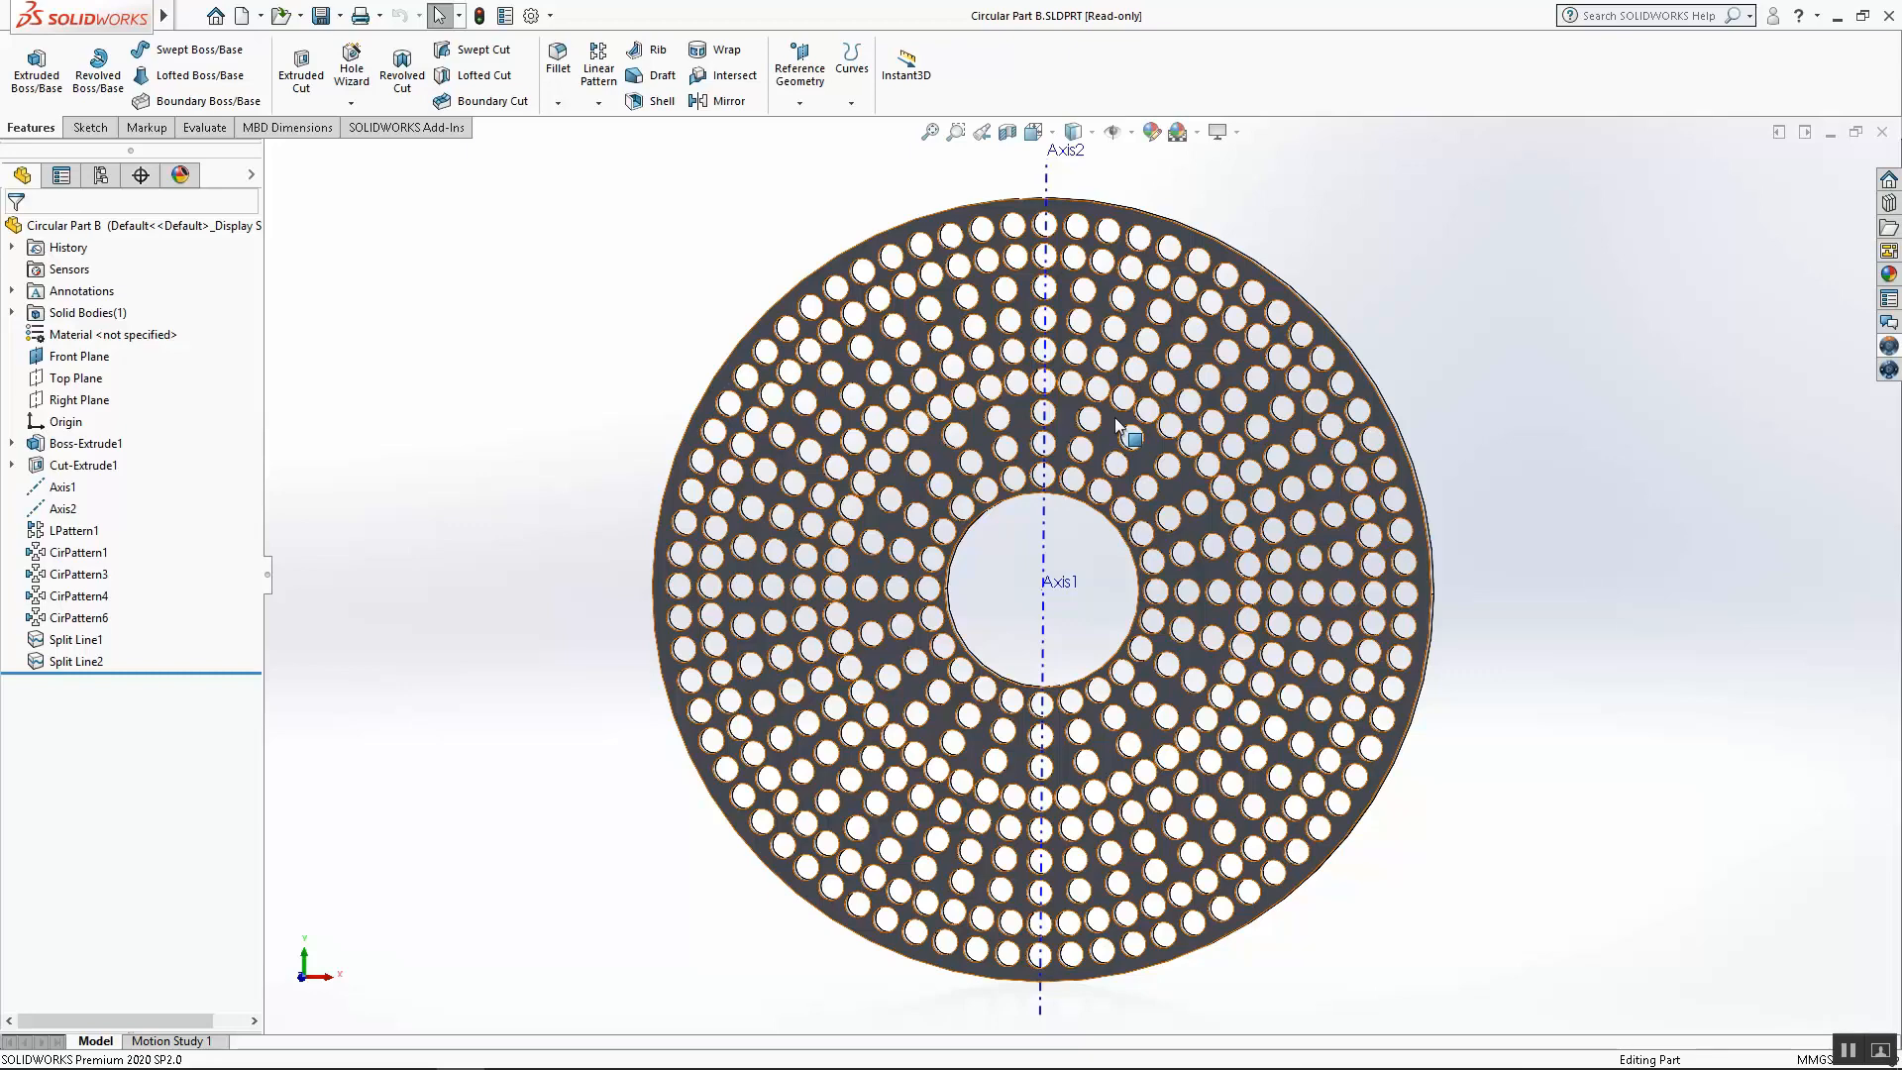
middle_drag(1320, 594, 1397, 657)
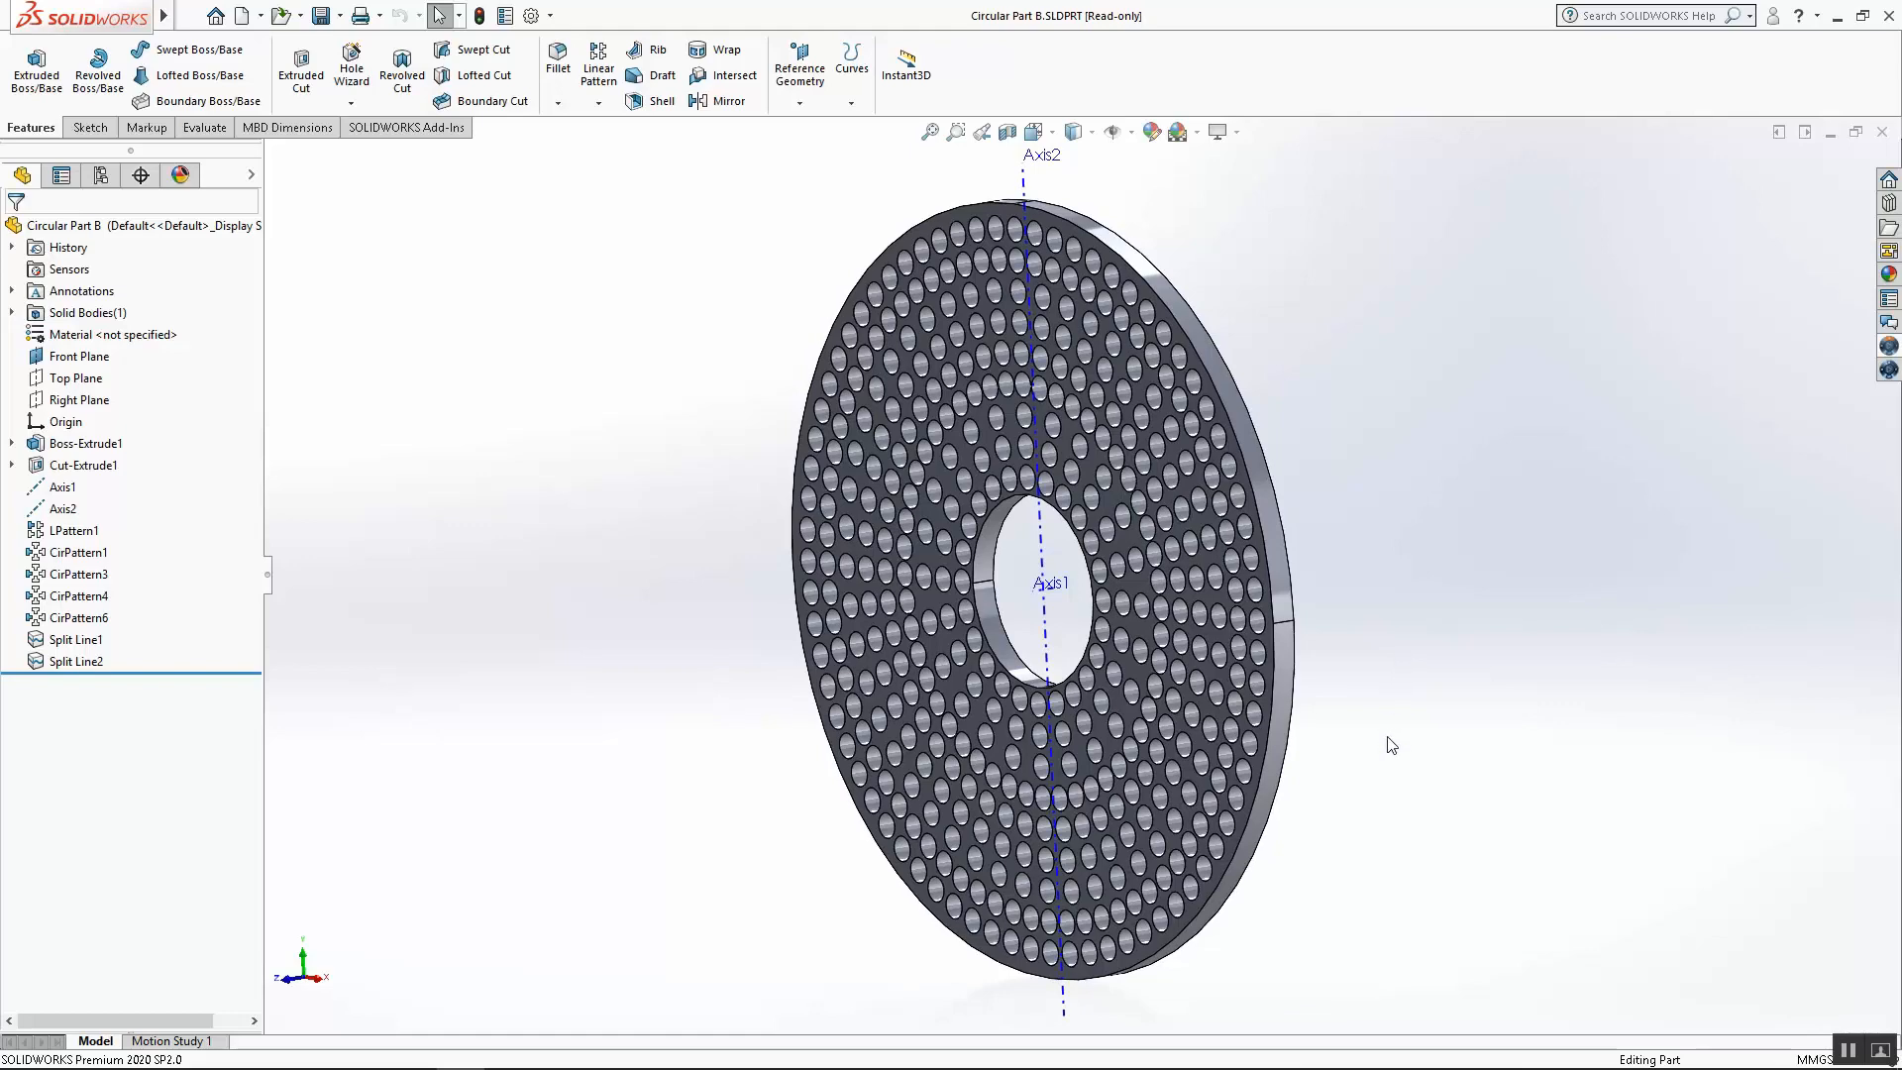
middle_drag(1427, 782, 1467, 793)
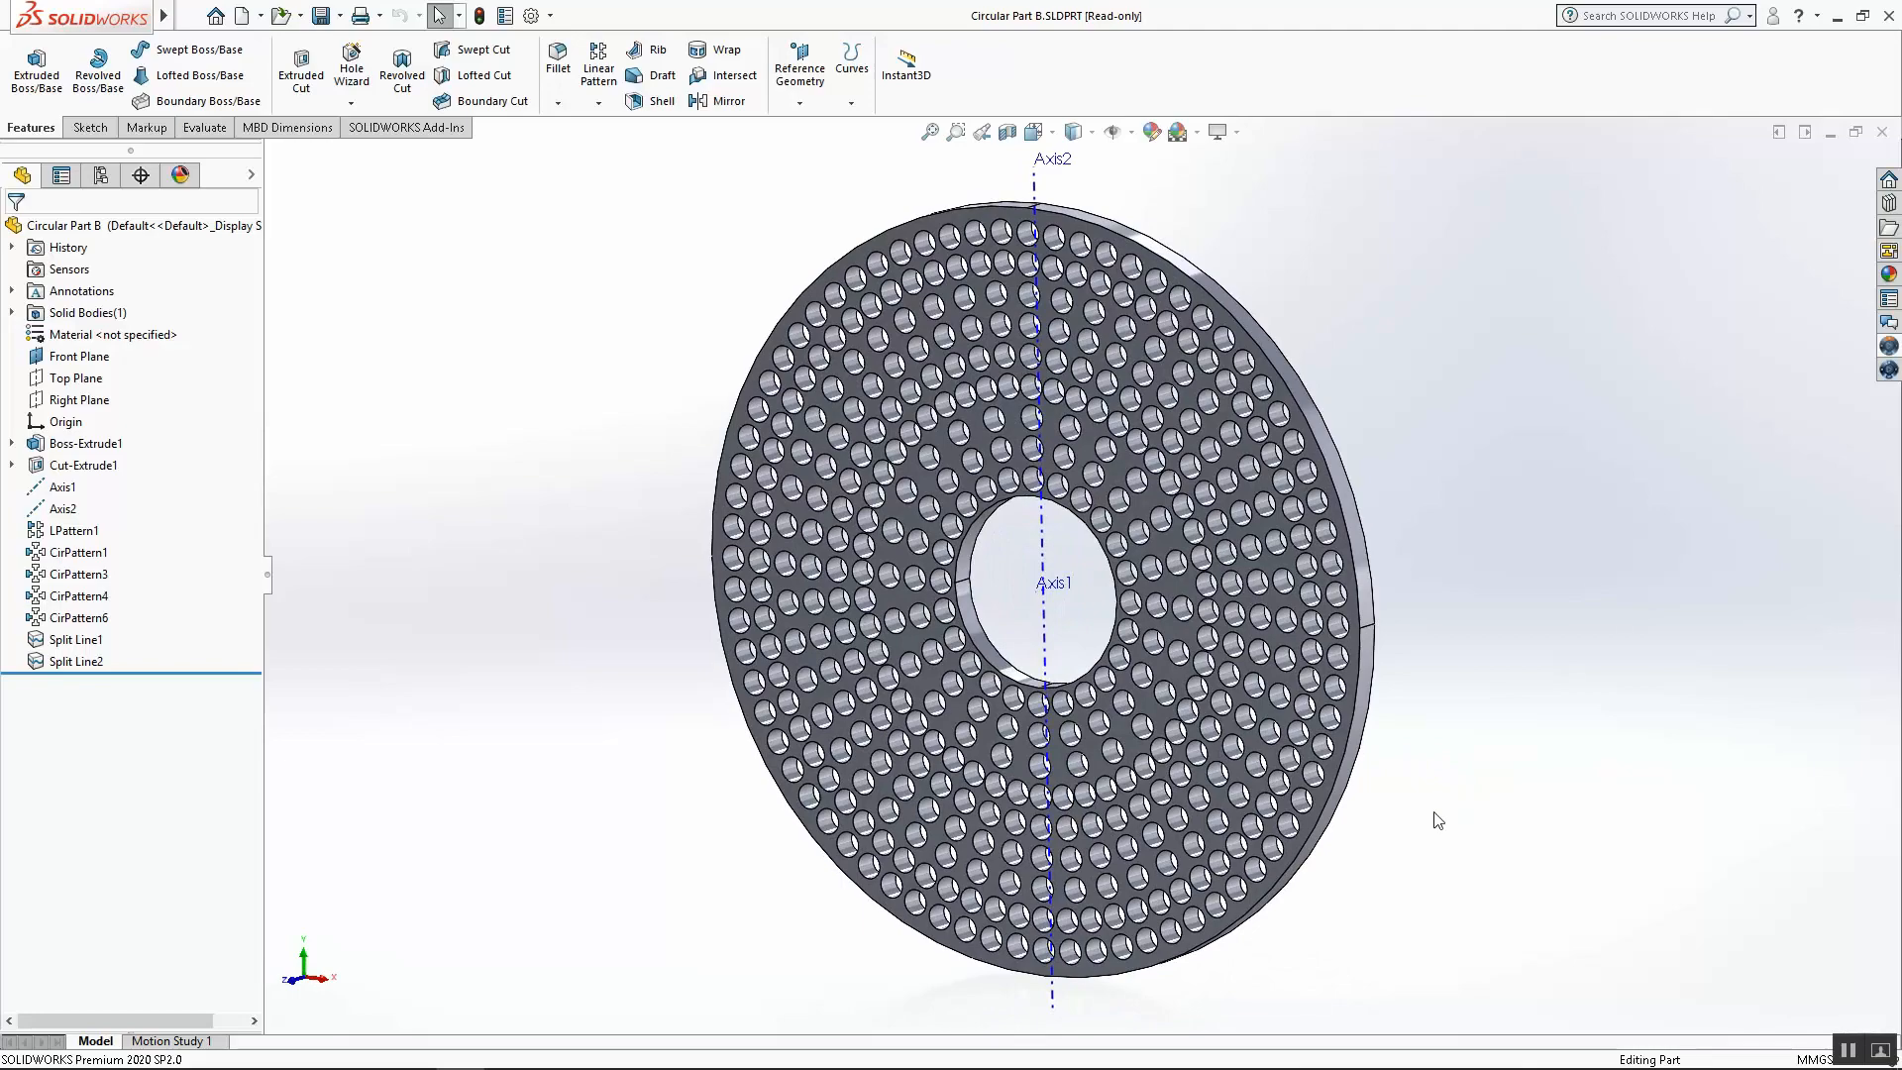
scroll(1473, 832, down, 2)
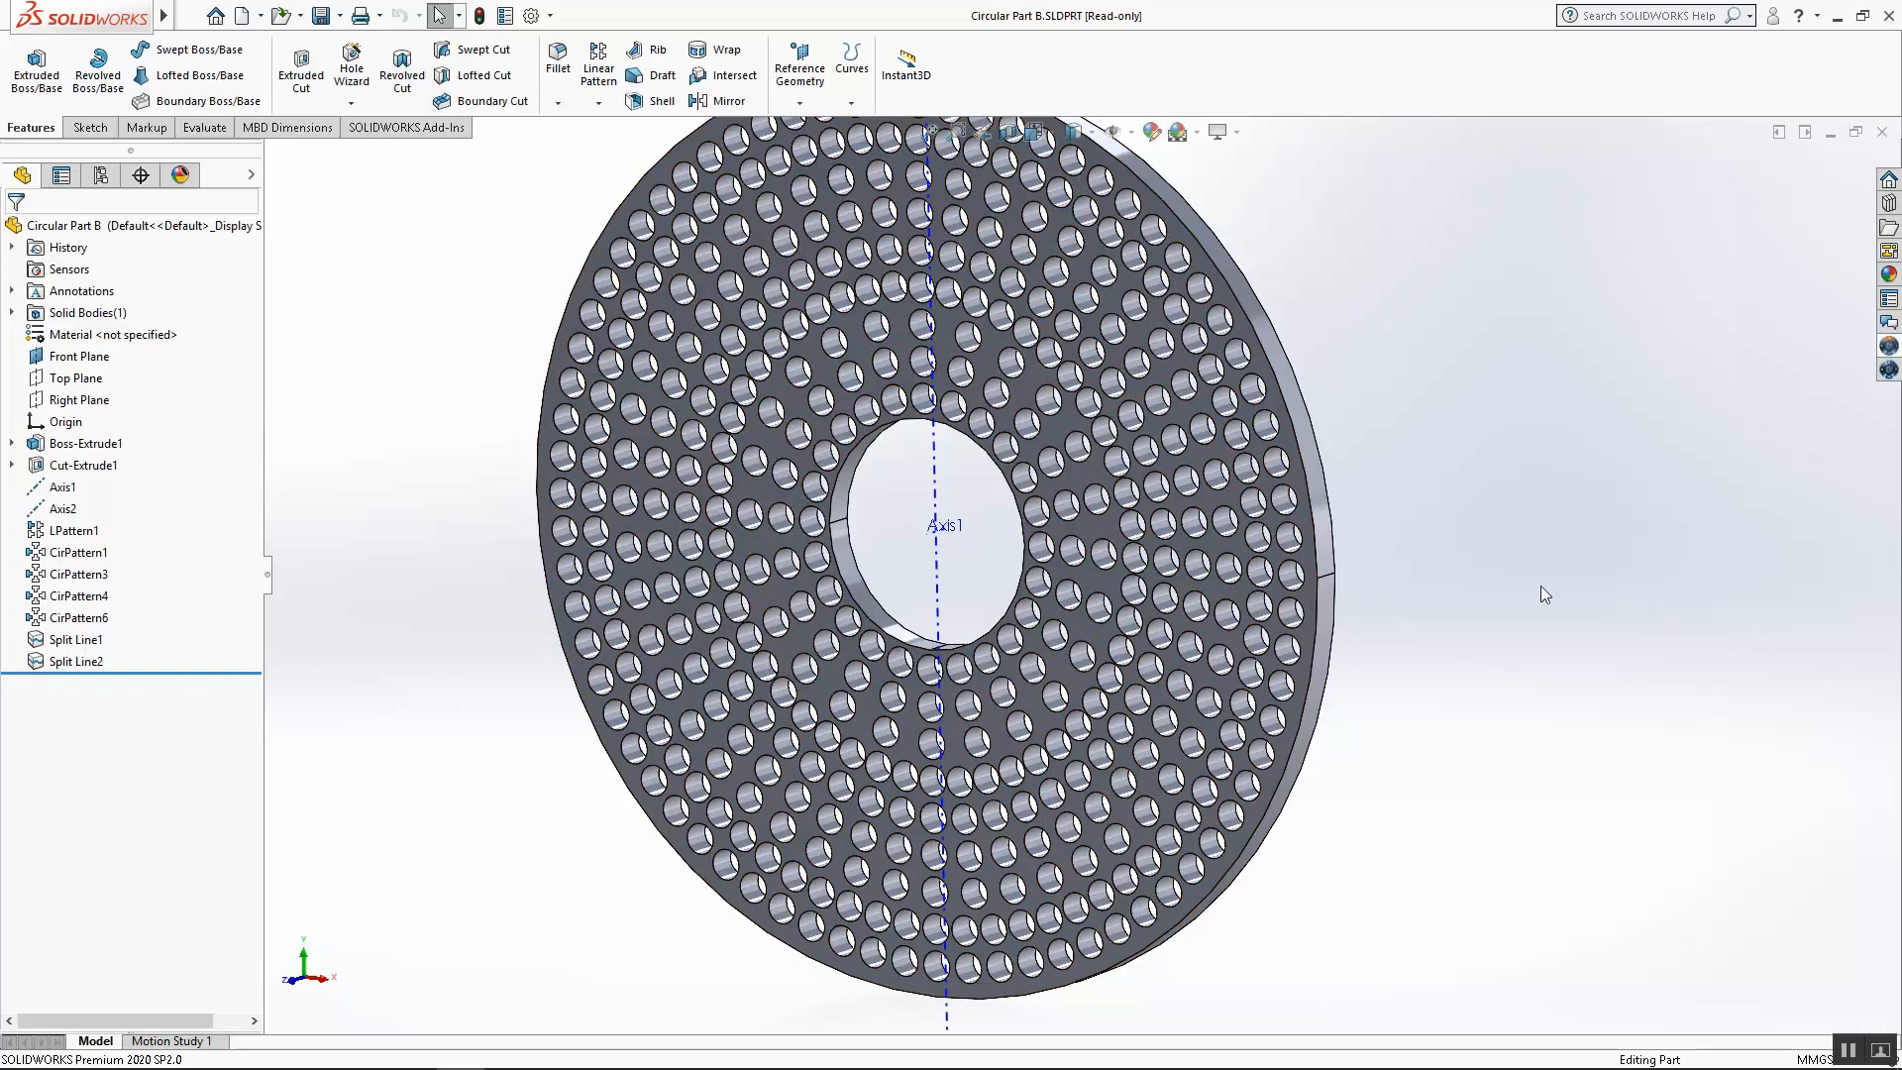
scroll(1080, 372, up, 2)
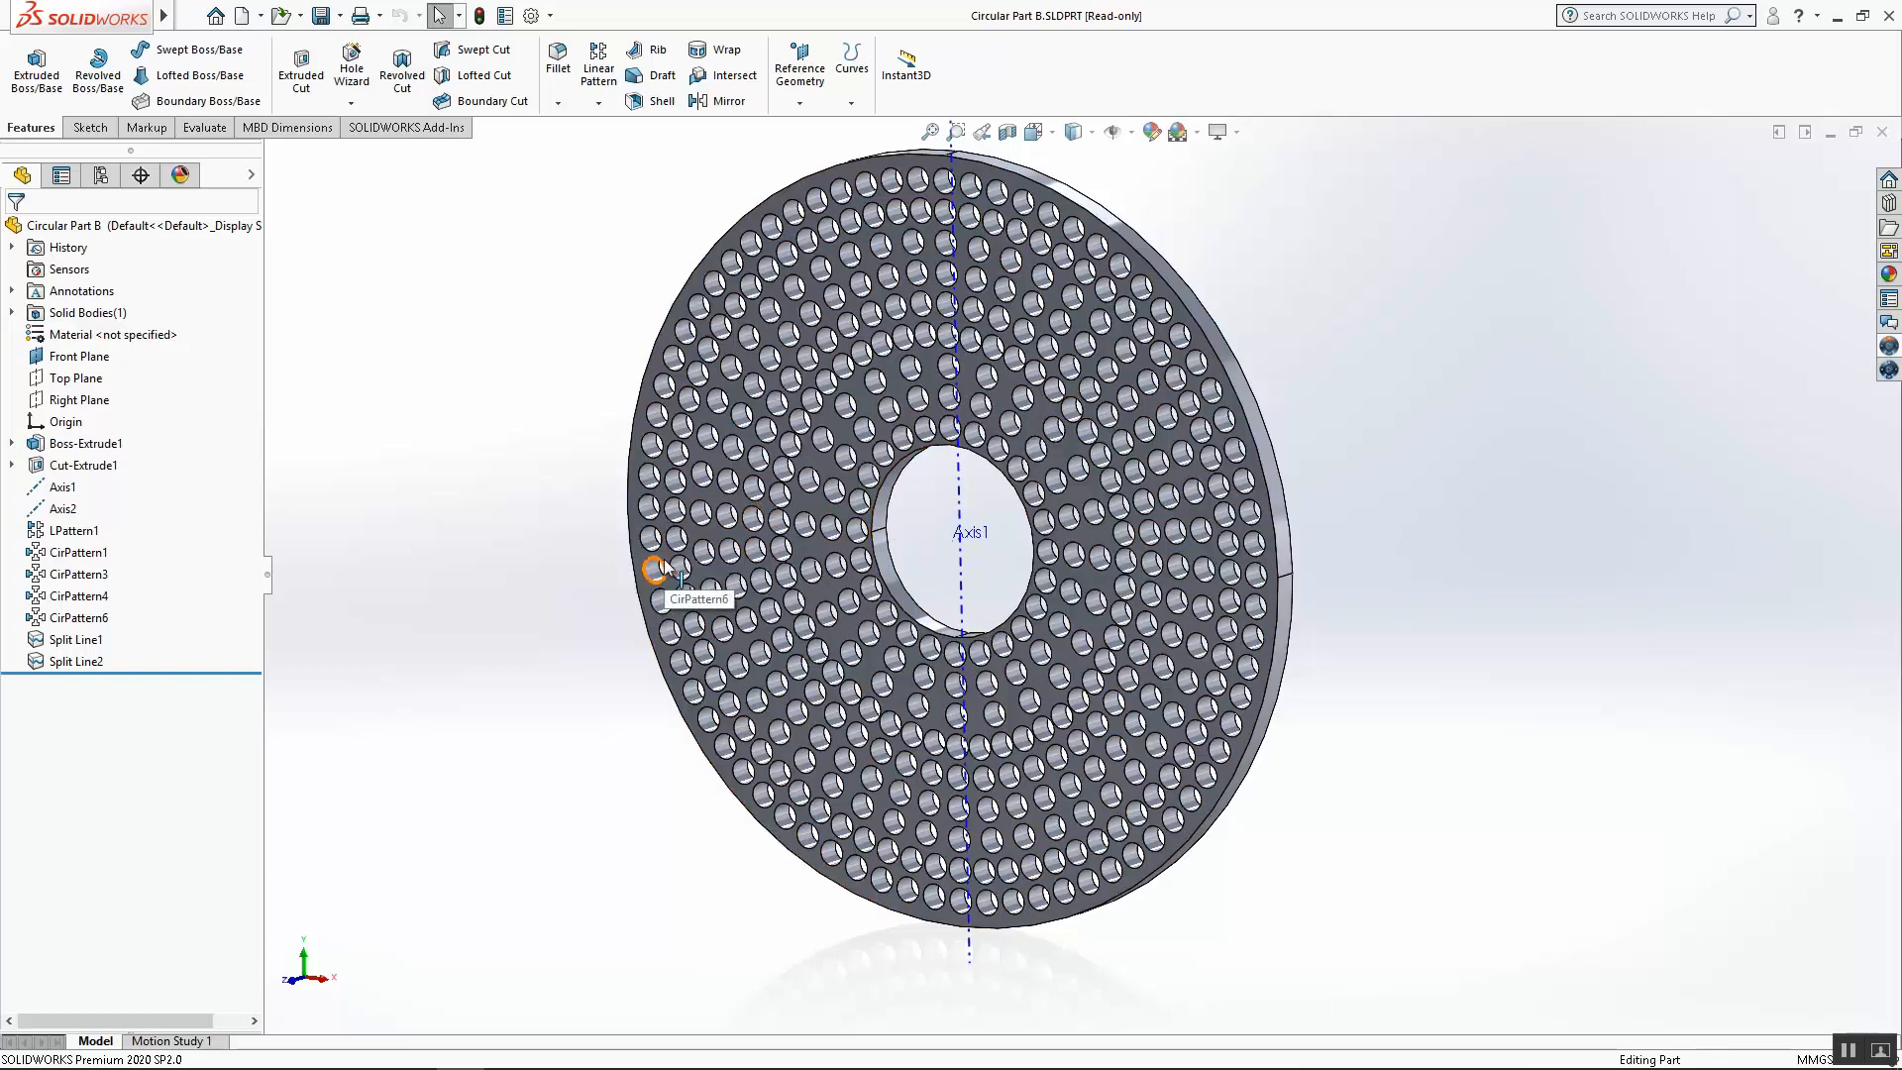
Open the 3DEXPERIENCE PLM Services pane and send Circular Part B into the SIMULIA structural model
click(1889, 346)
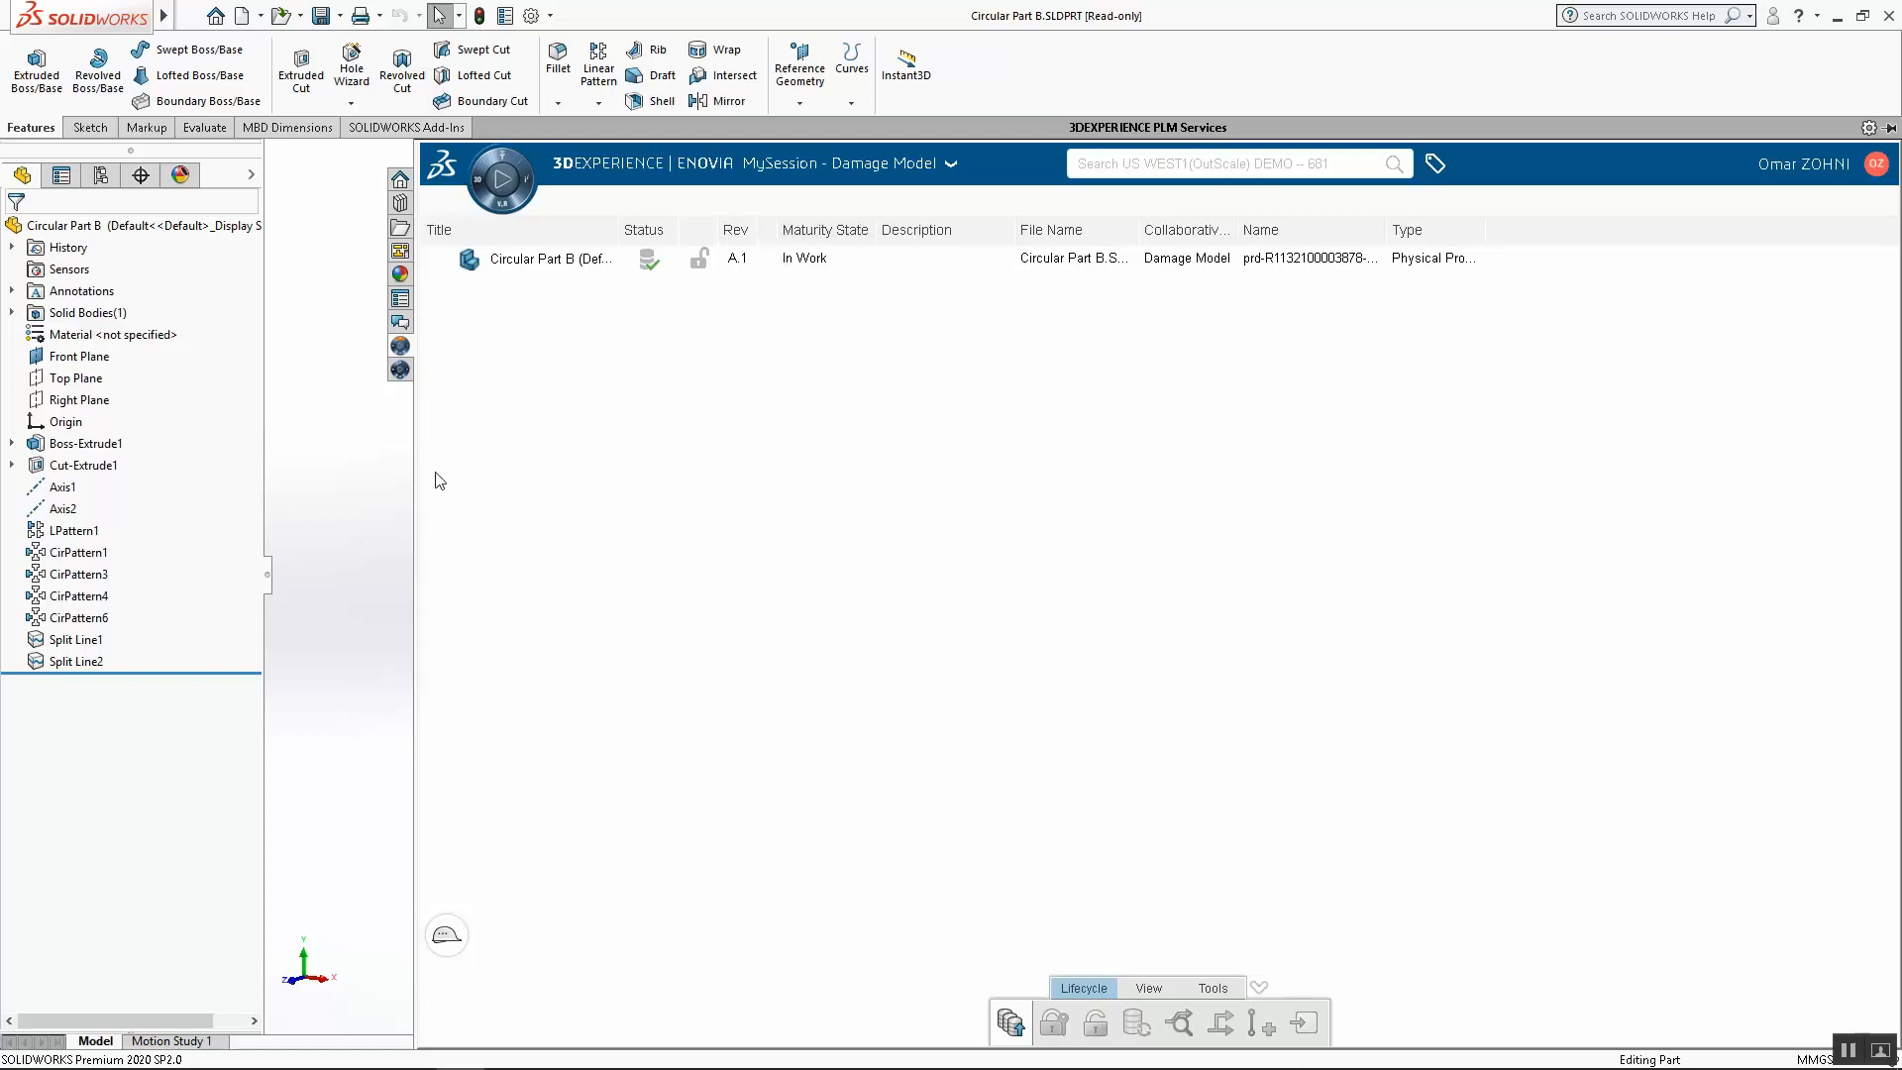
drag(416, 488, 1415, 634)
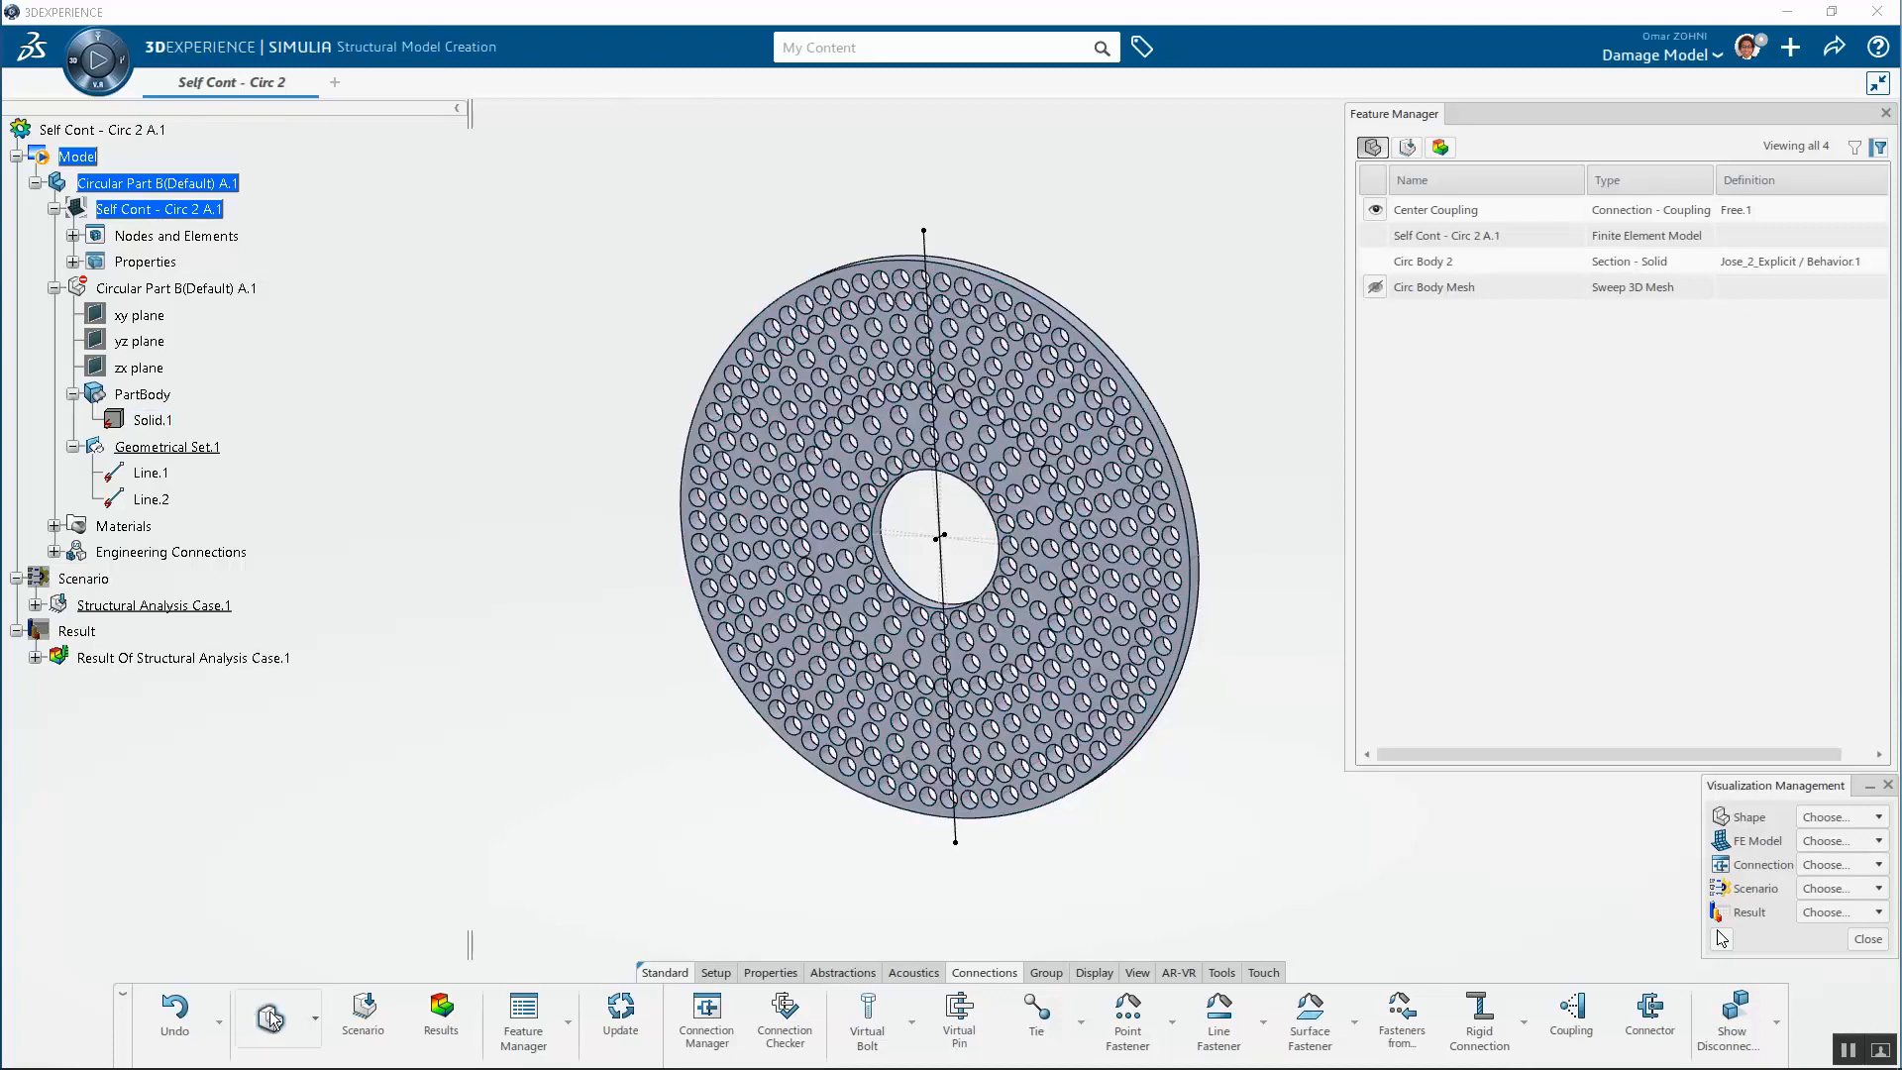
Review the model, scenario and results feature lists in the Feature Manager, including the body section and mesh
click(315, 1018)
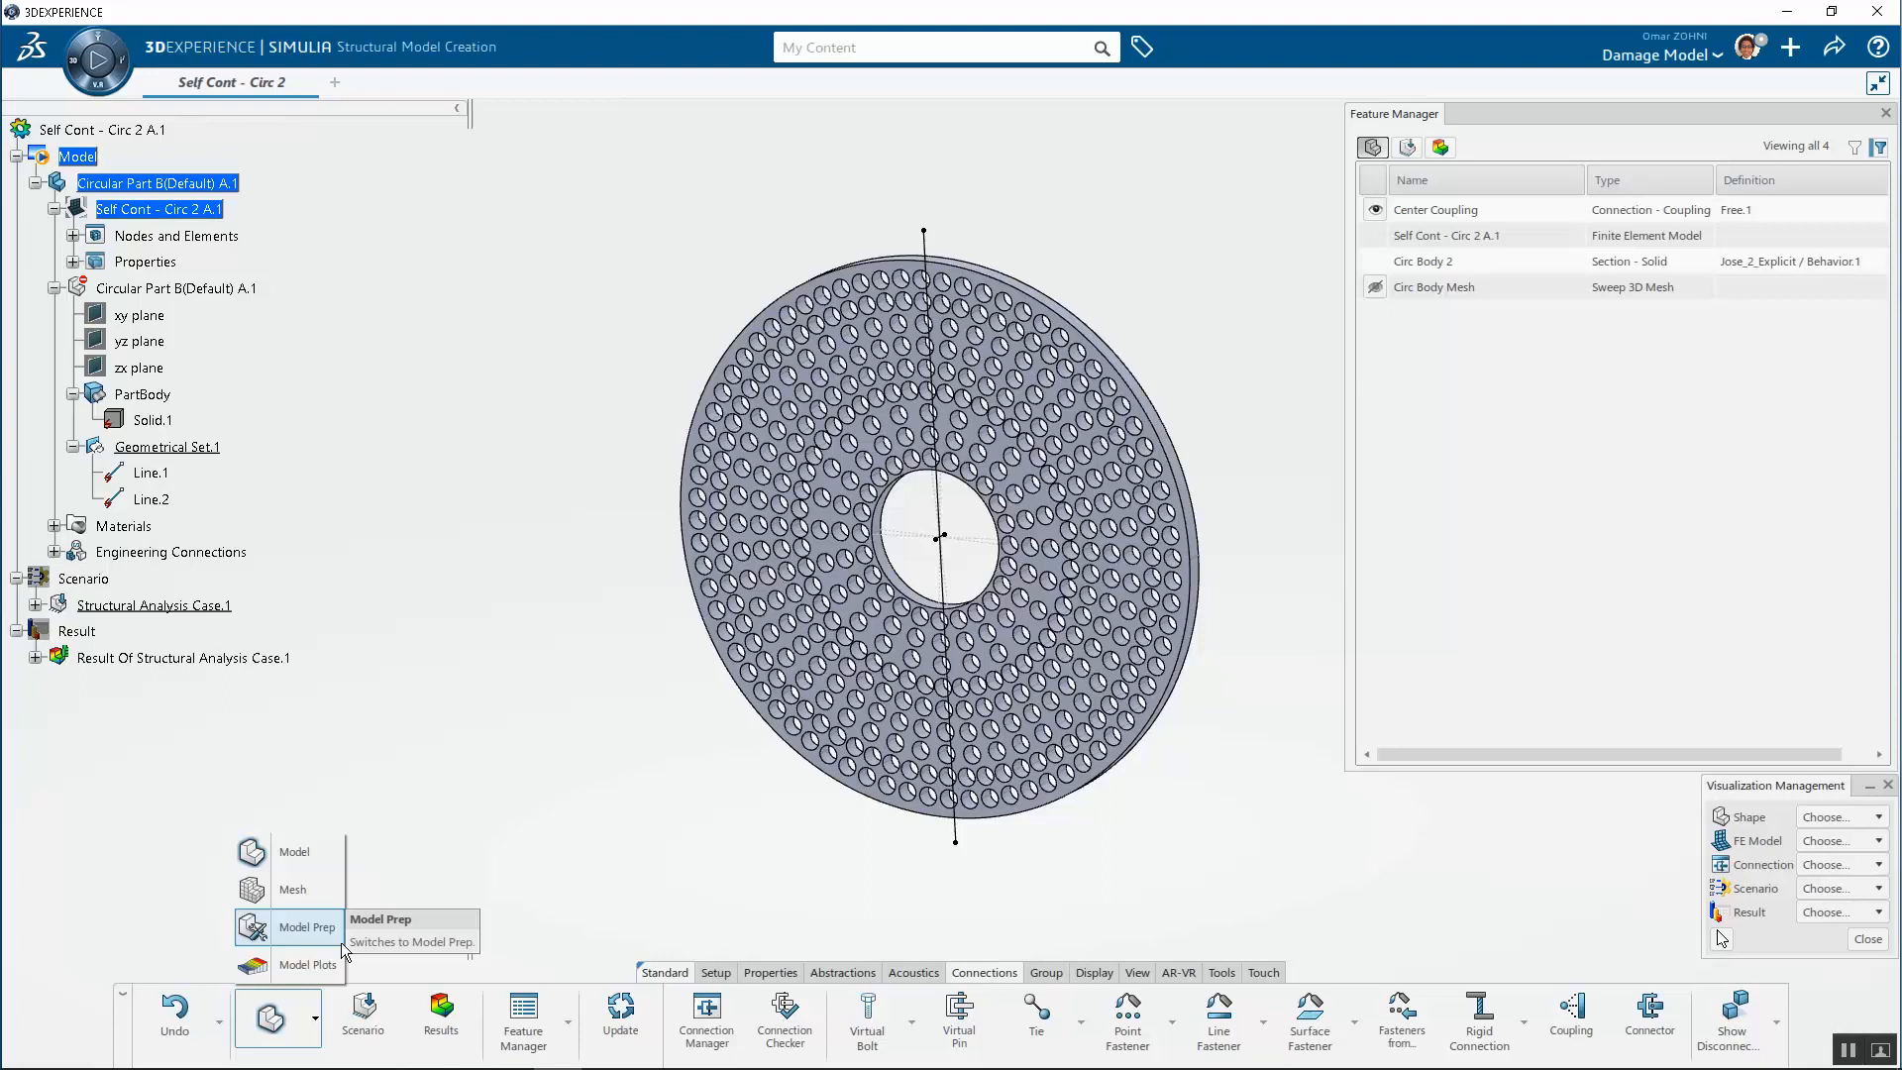
click(439, 810)
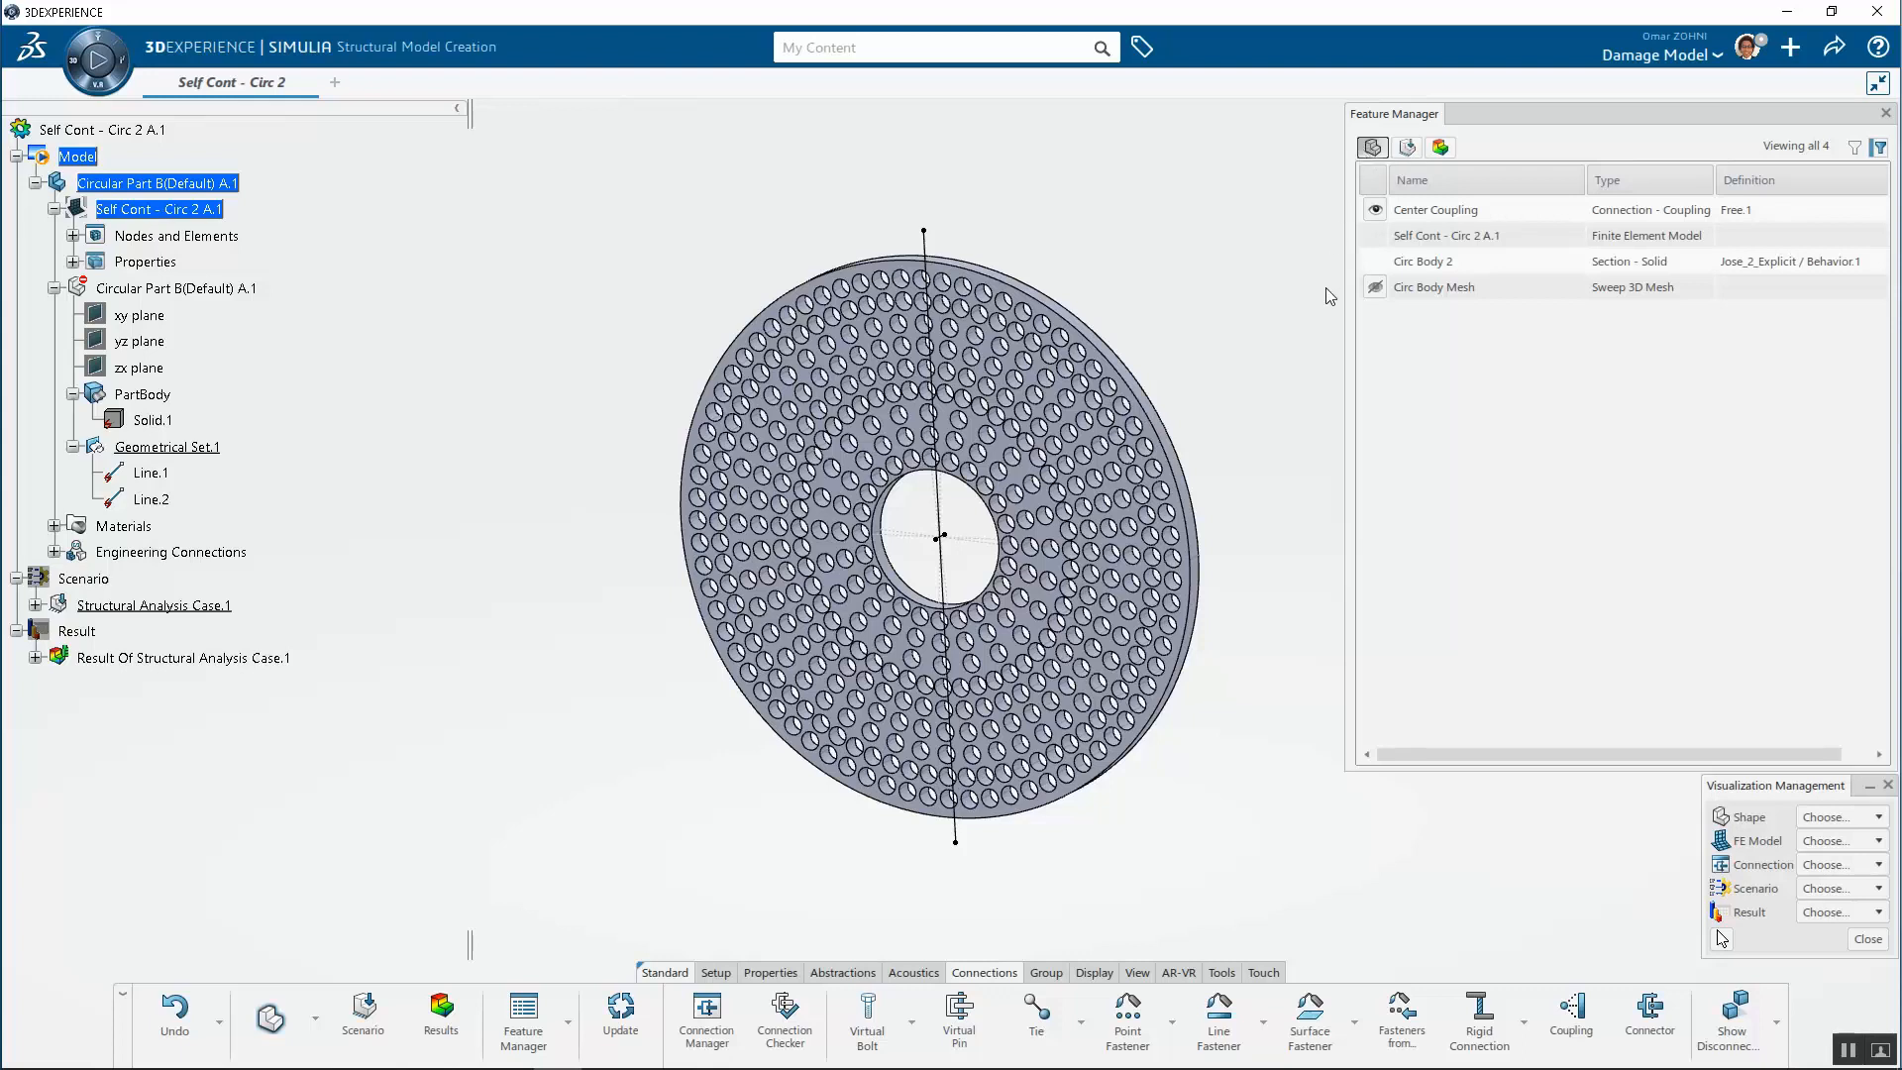
click(1408, 150)
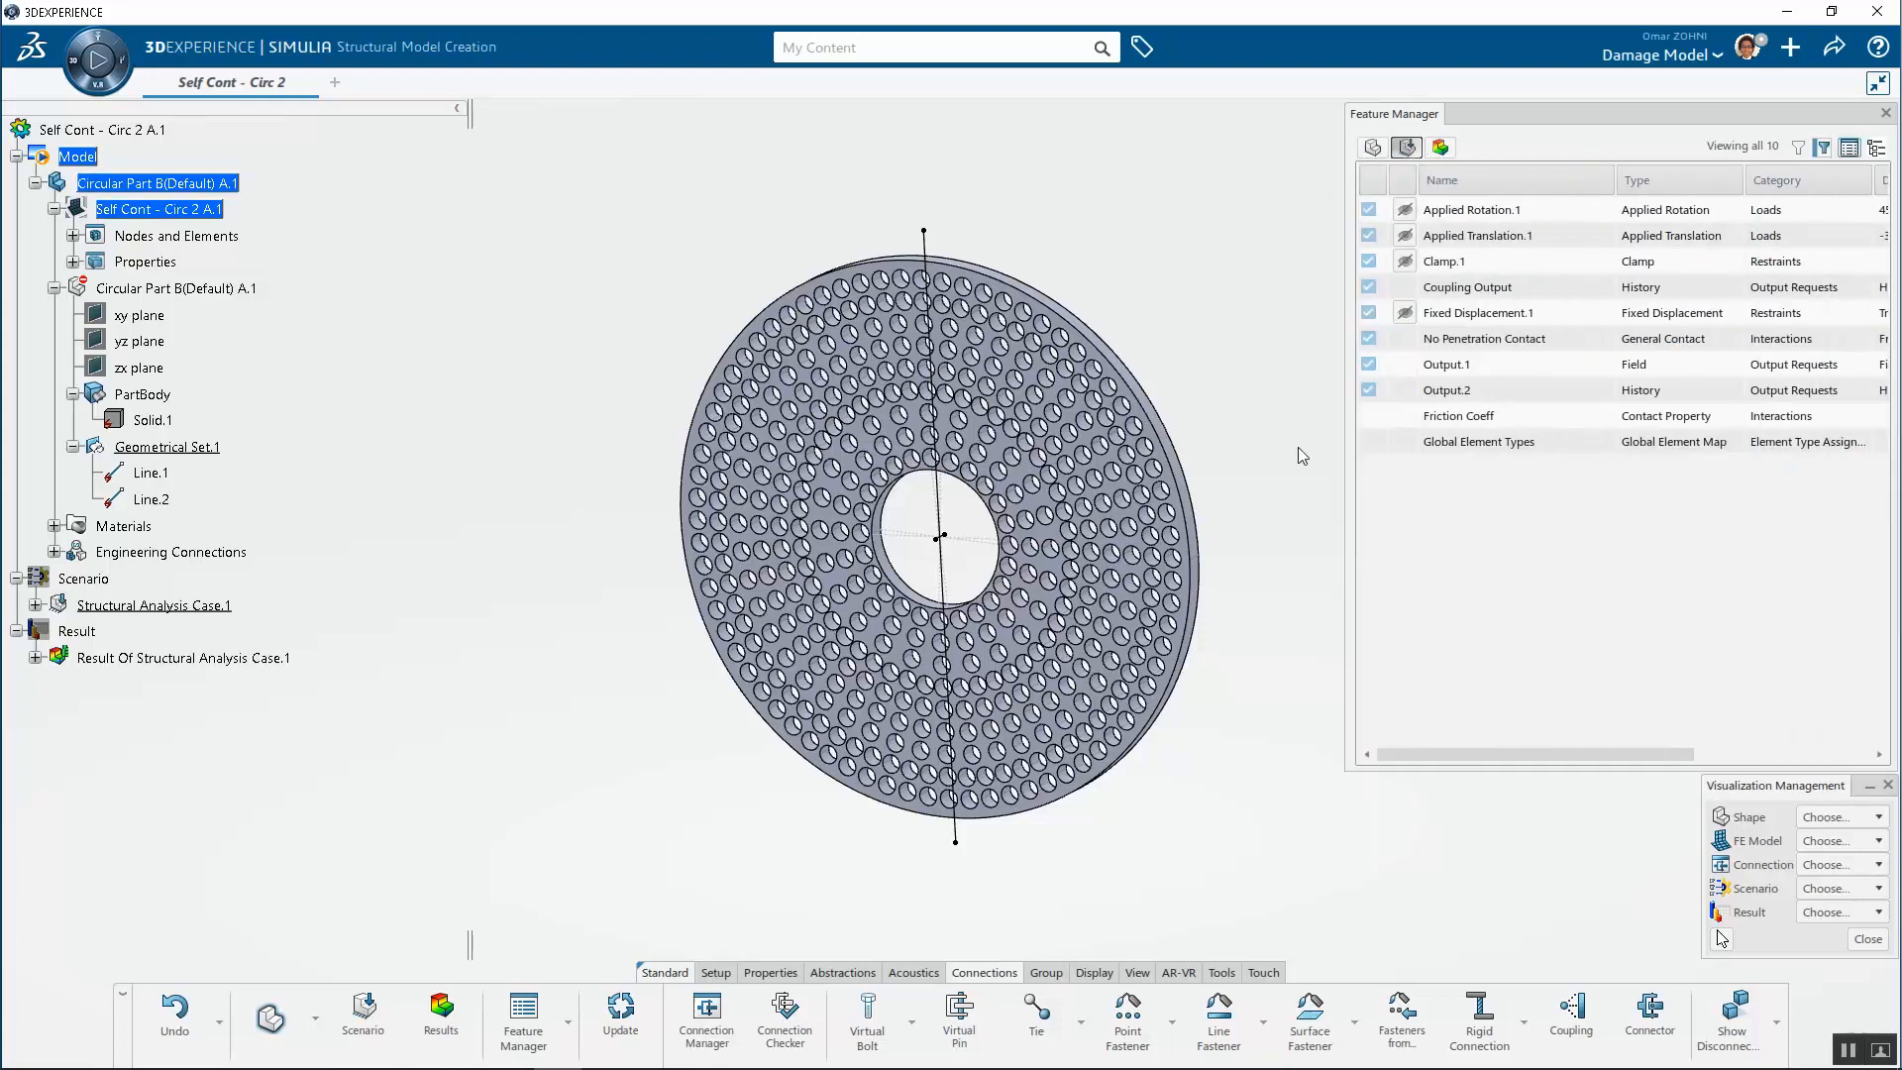
click(1441, 148)
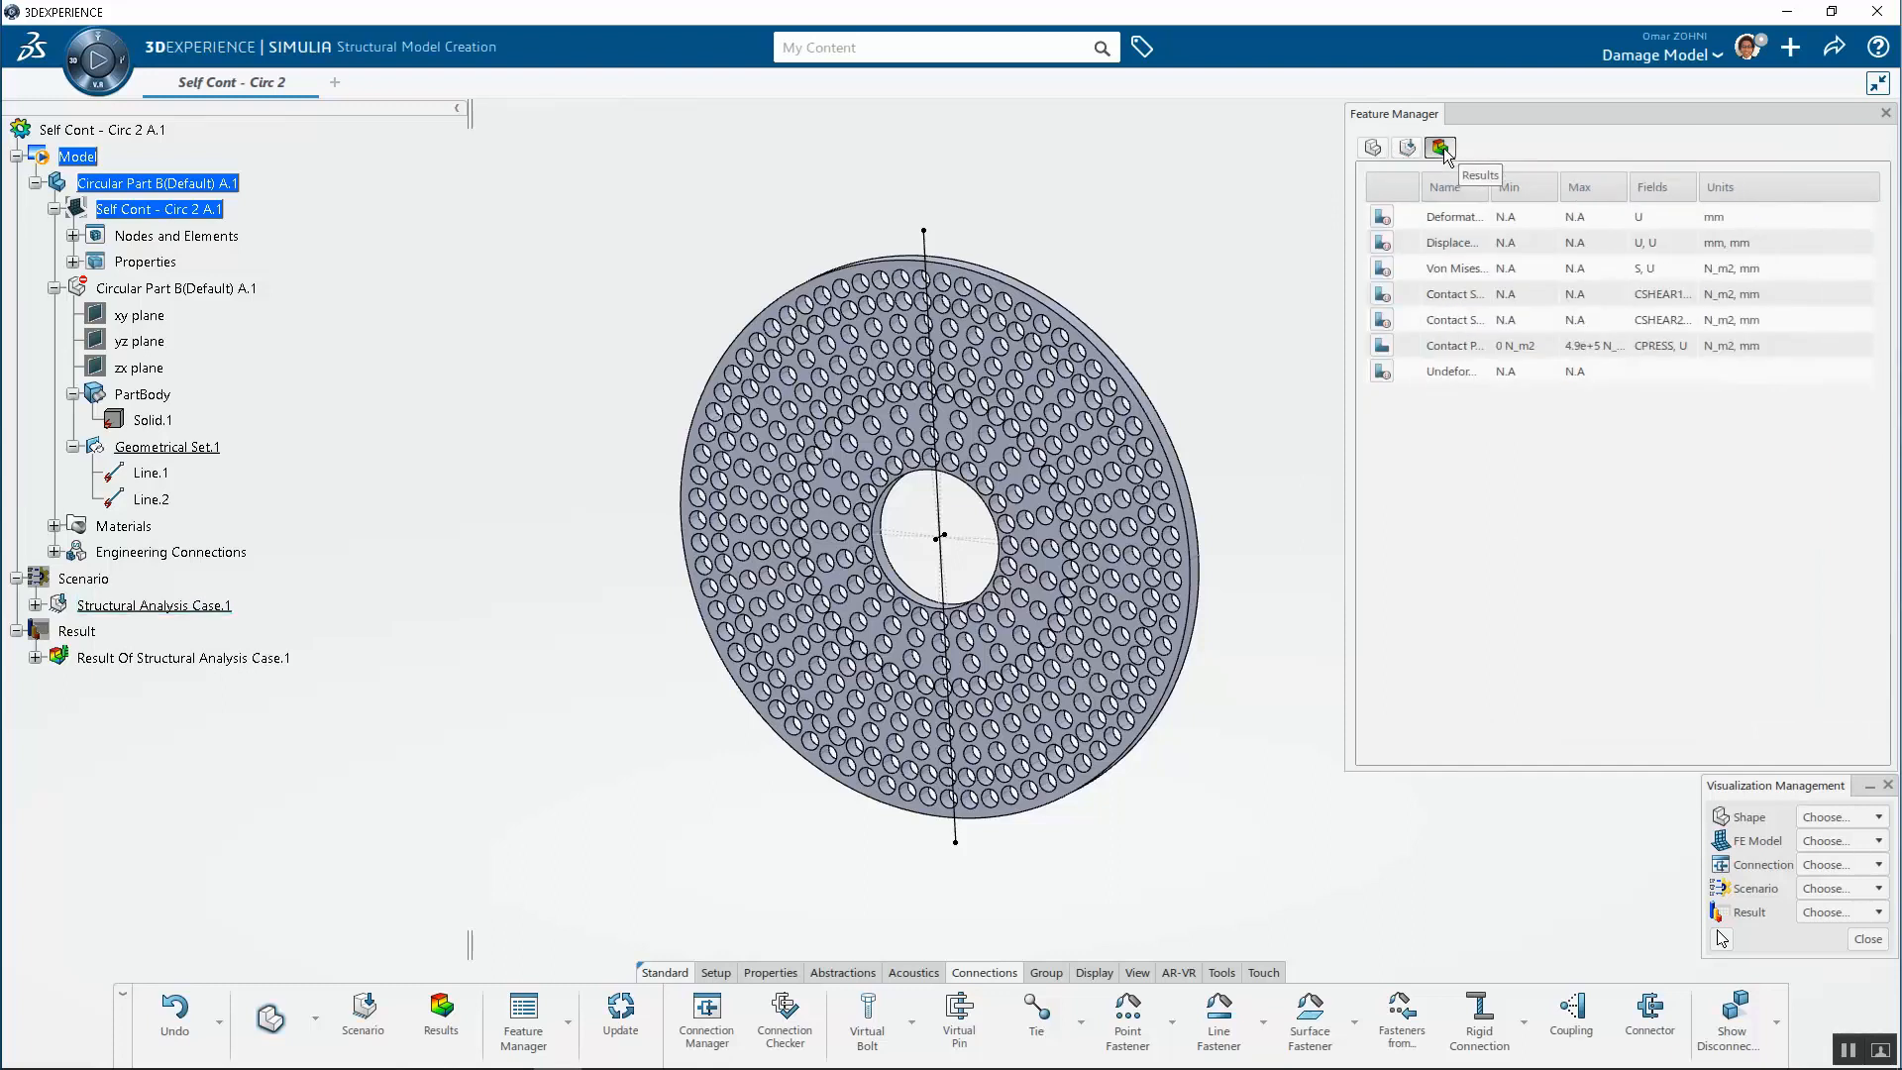
click(1373, 148)
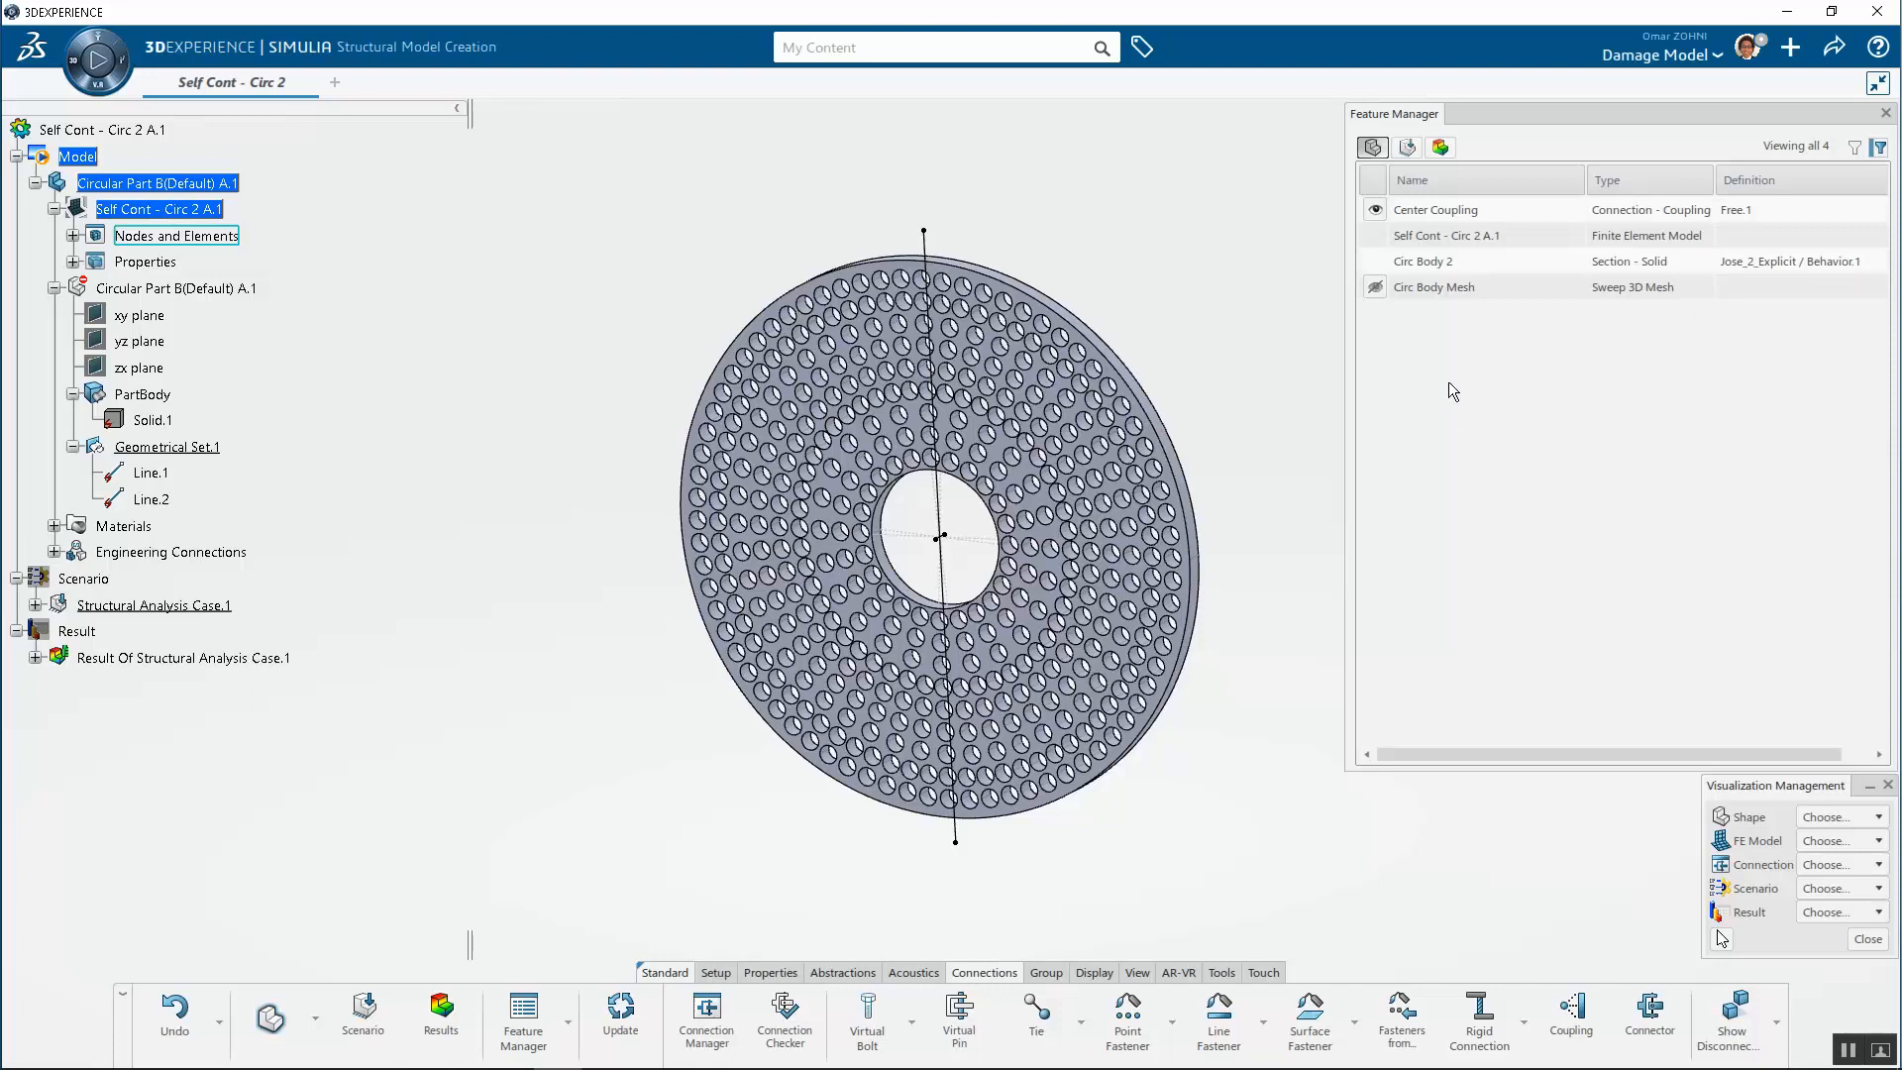
click(1459, 260)
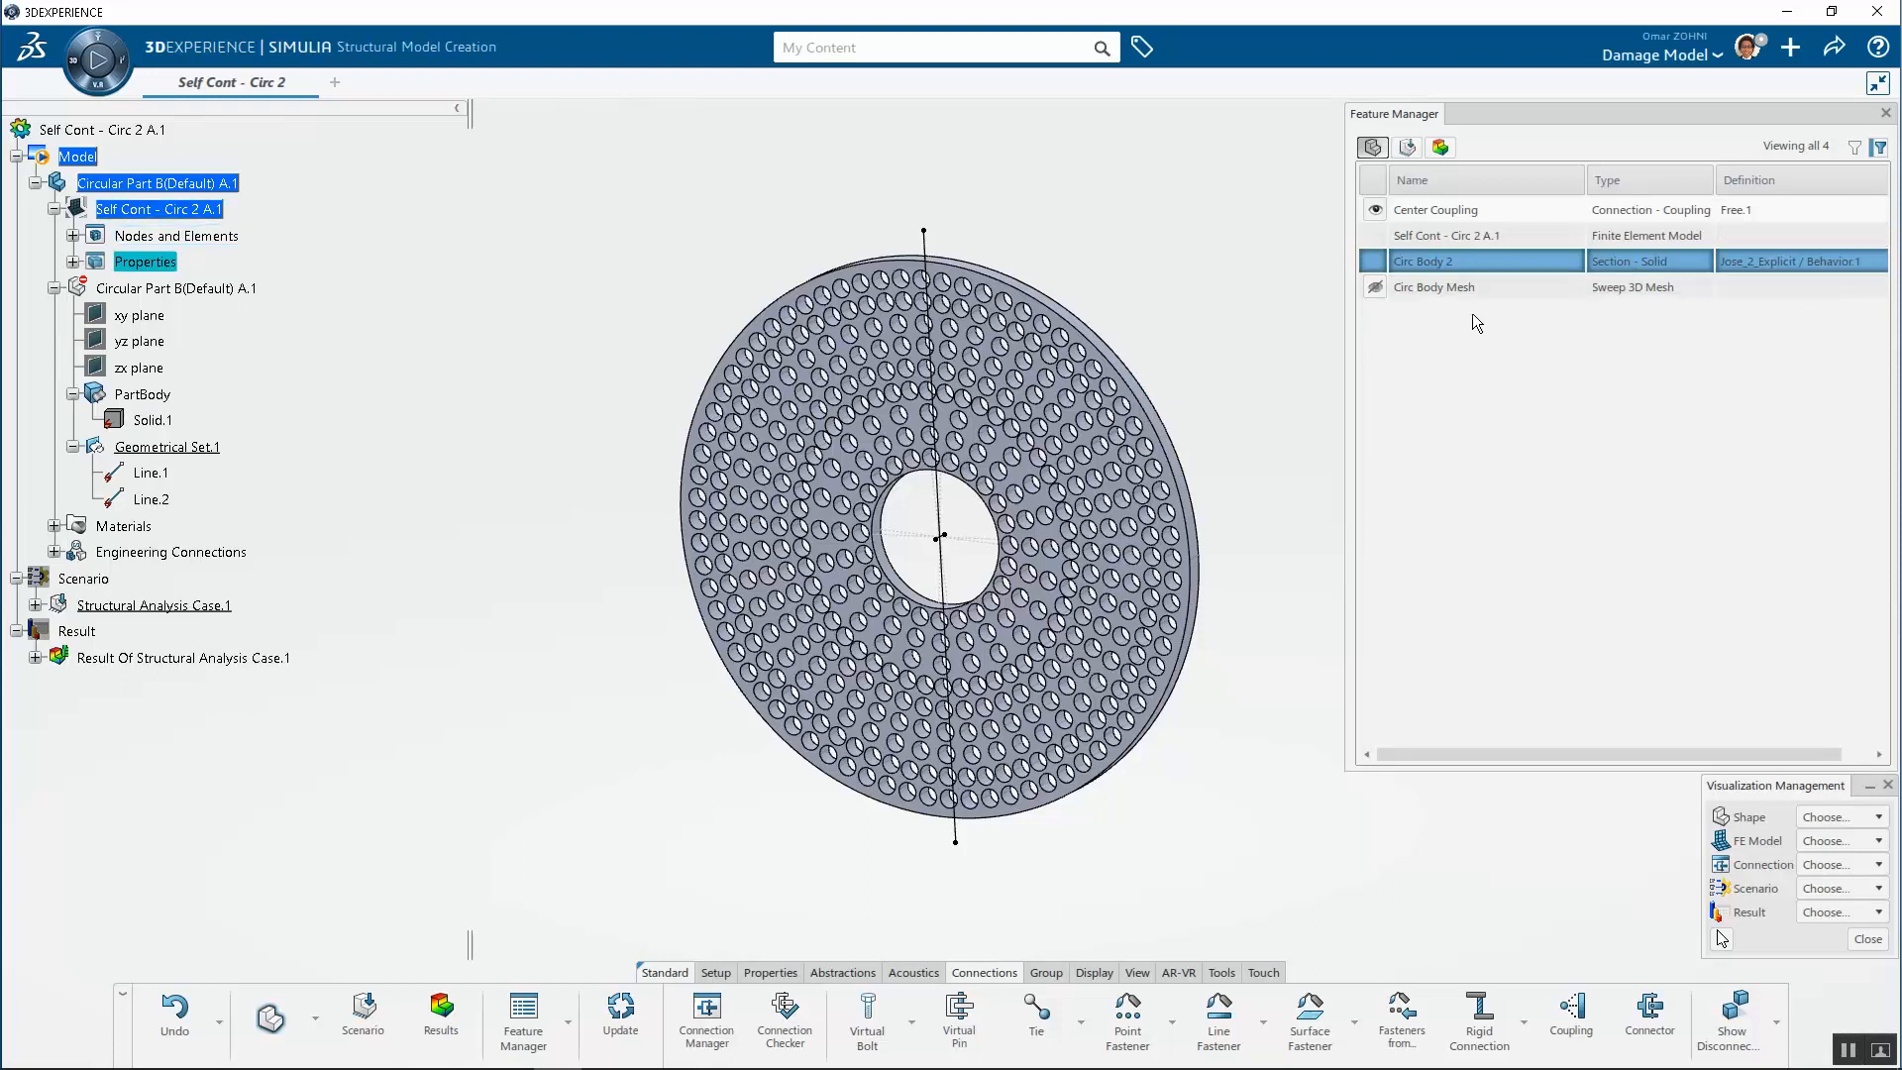
click(1478, 289)
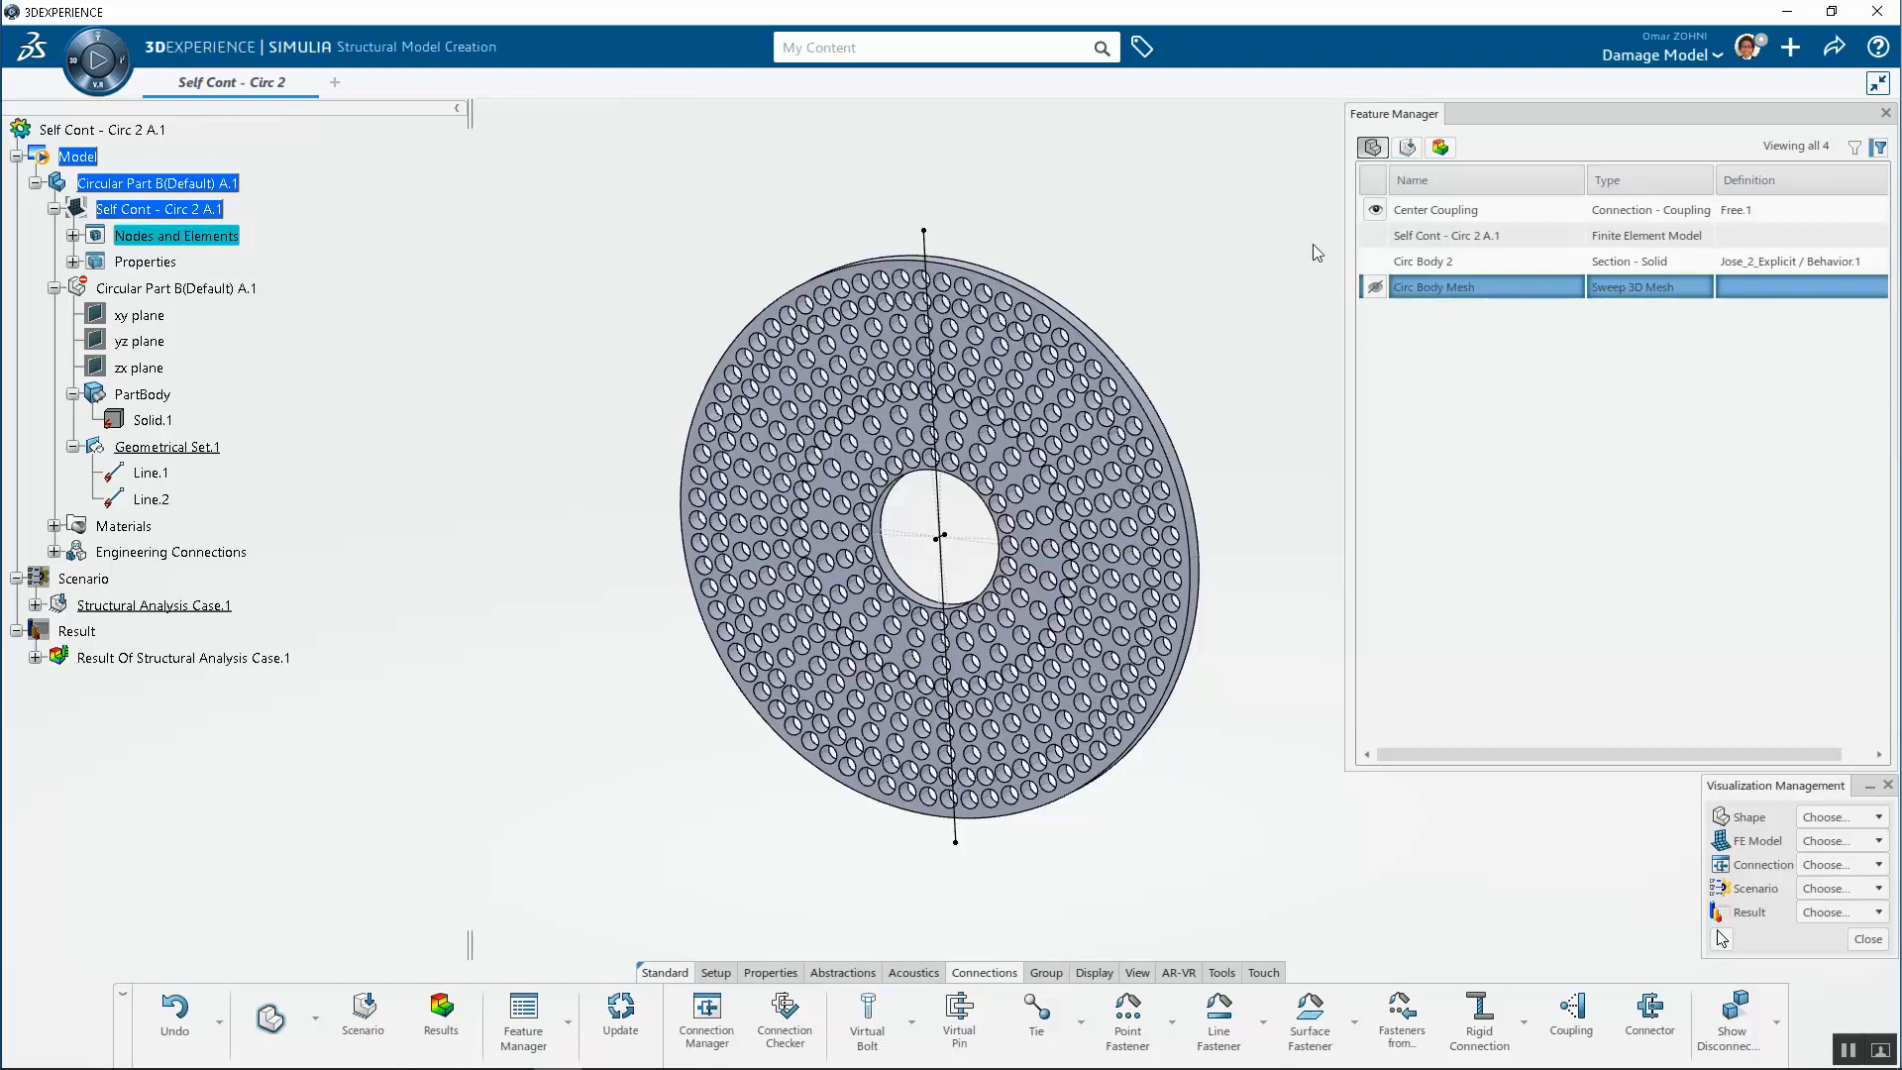
click(1307, 218)
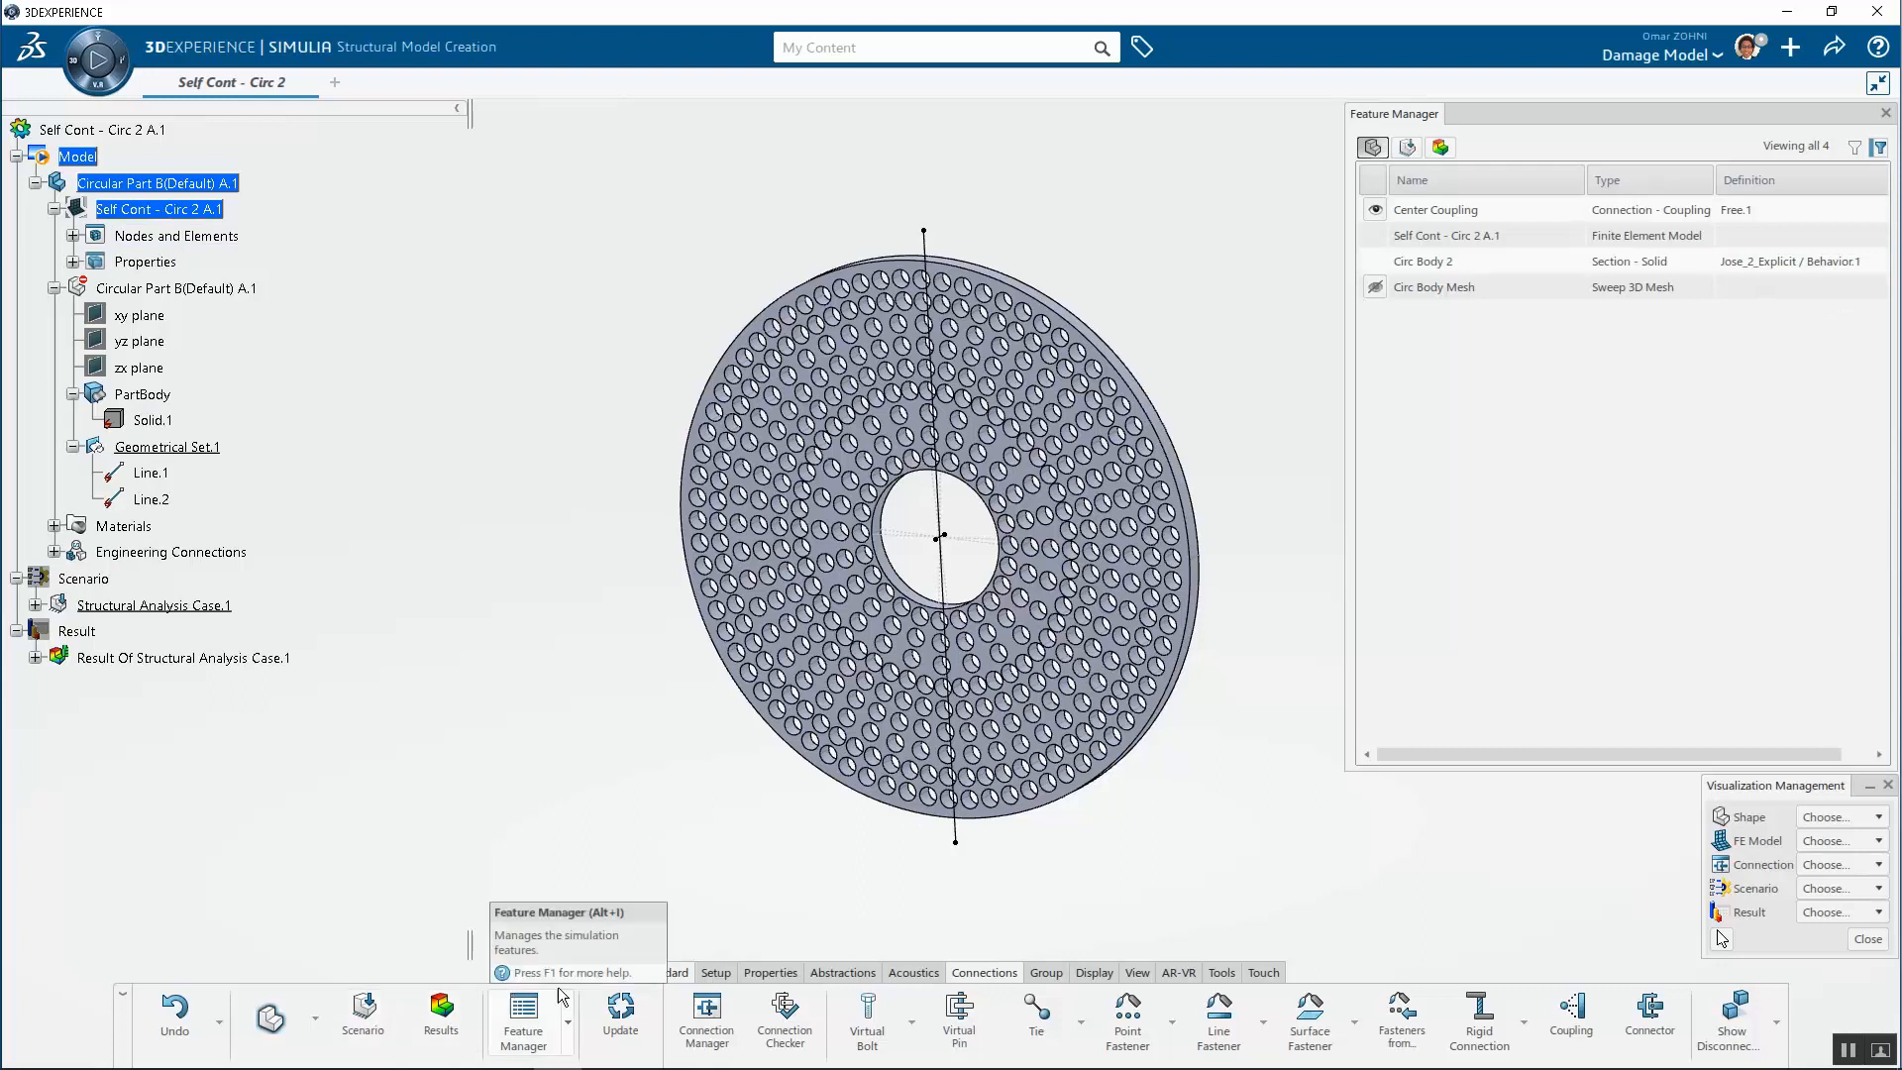
Open the Material Palette, filter to In-Session materials, and view the Jose_2_Explicit material's simulation properties
click(715, 972)
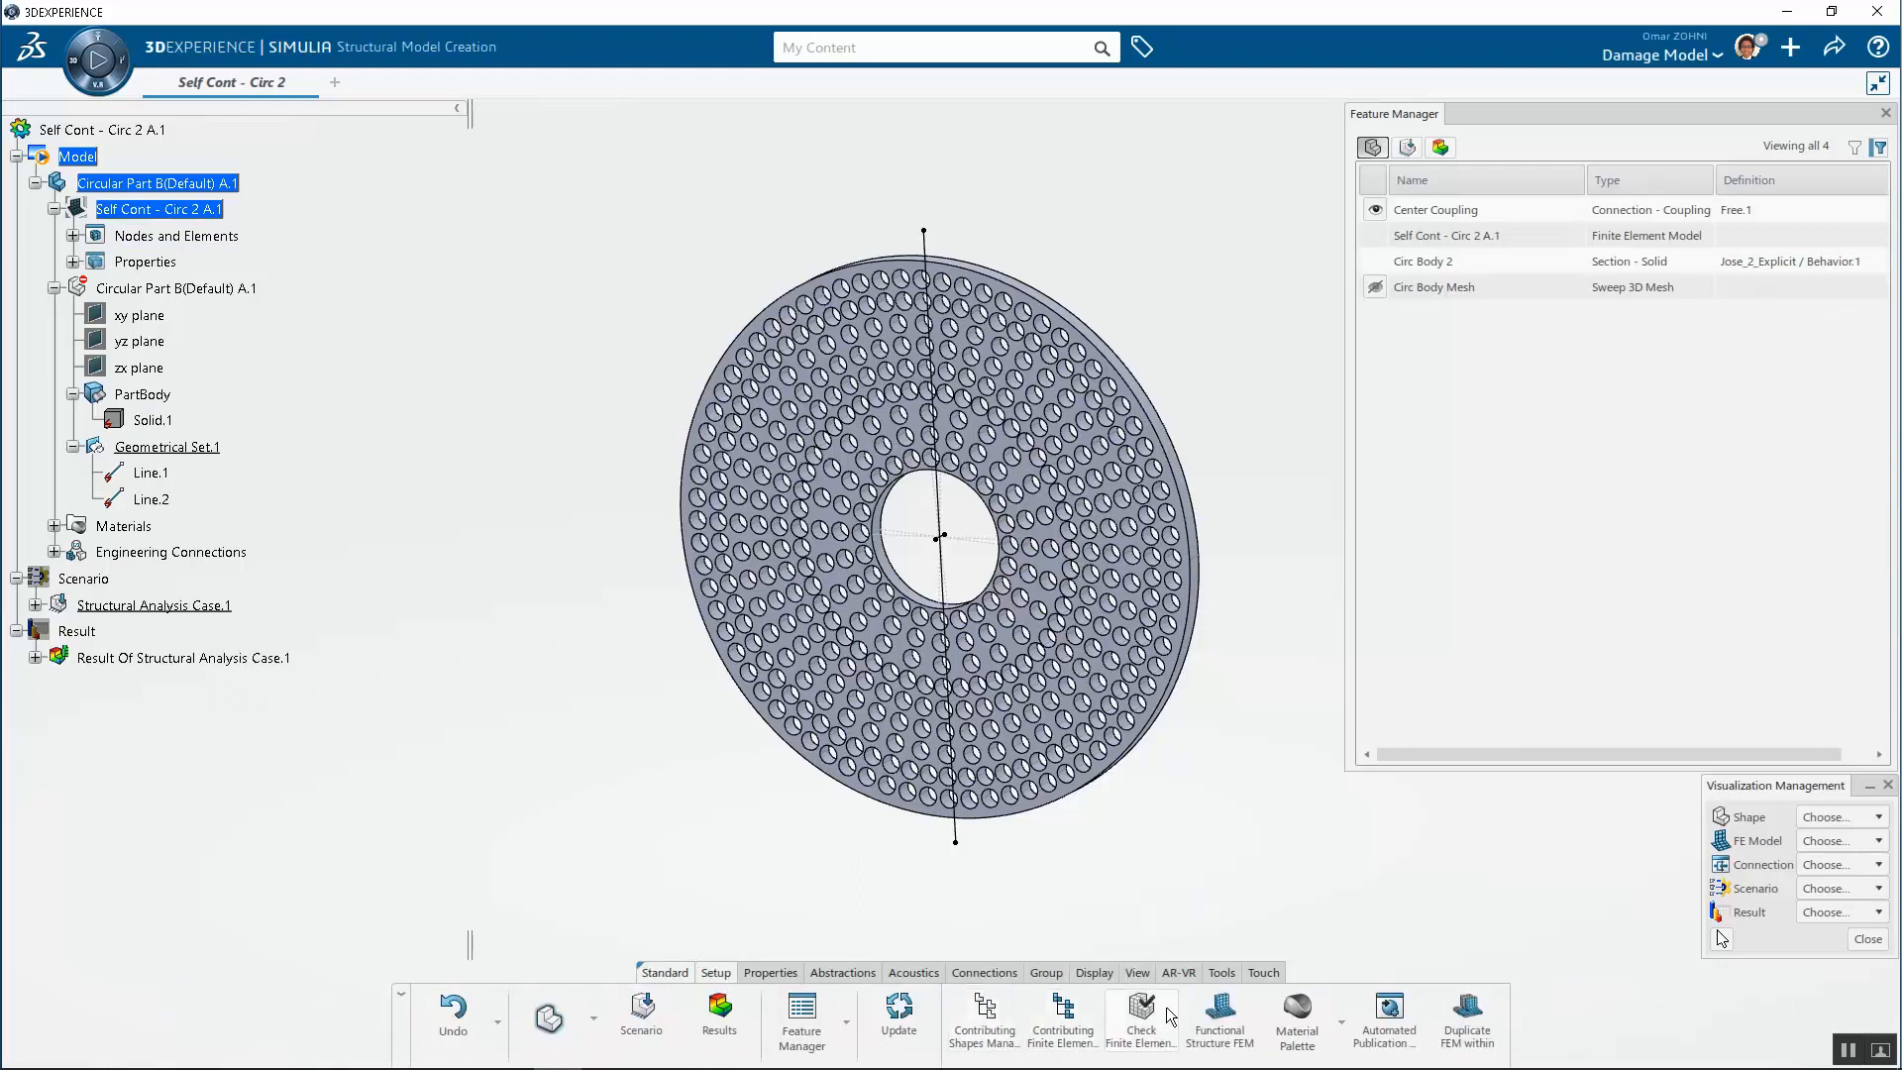
click(1297, 1015)
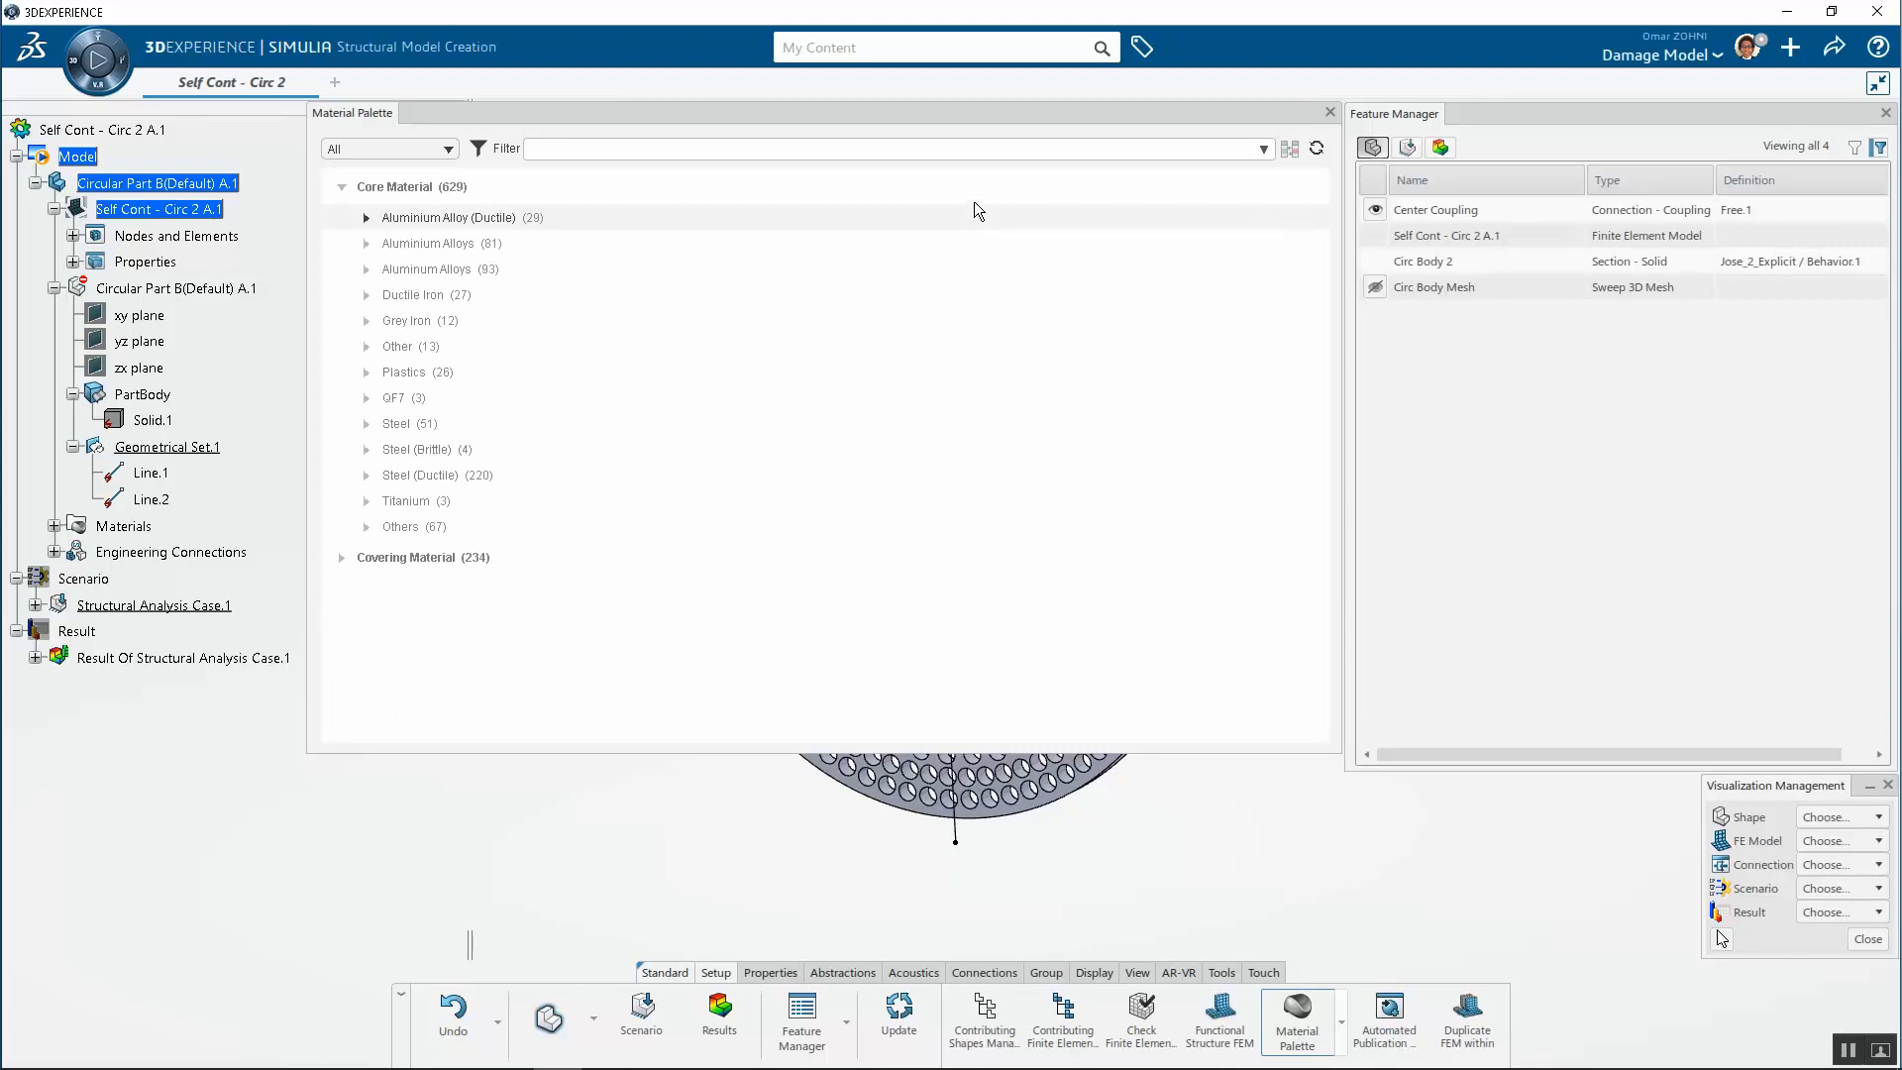
click(416, 152)
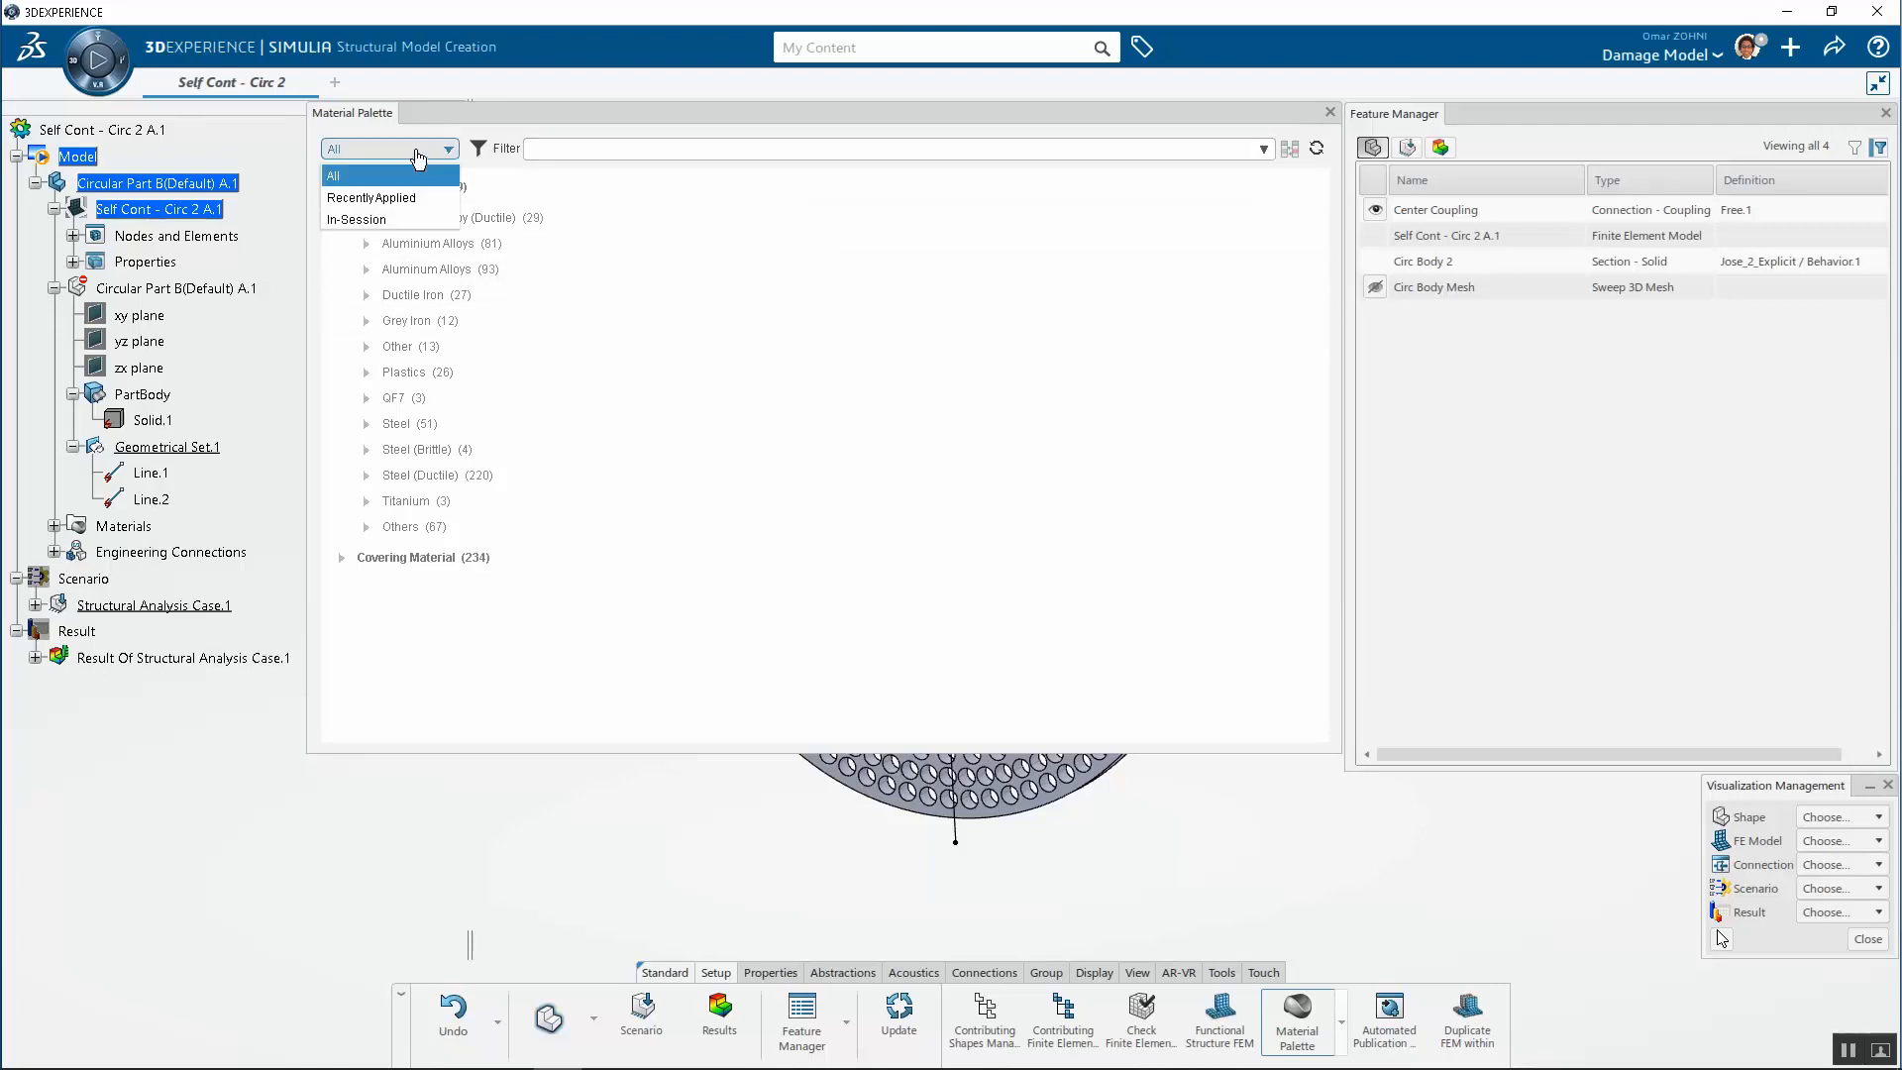
click(394, 219)
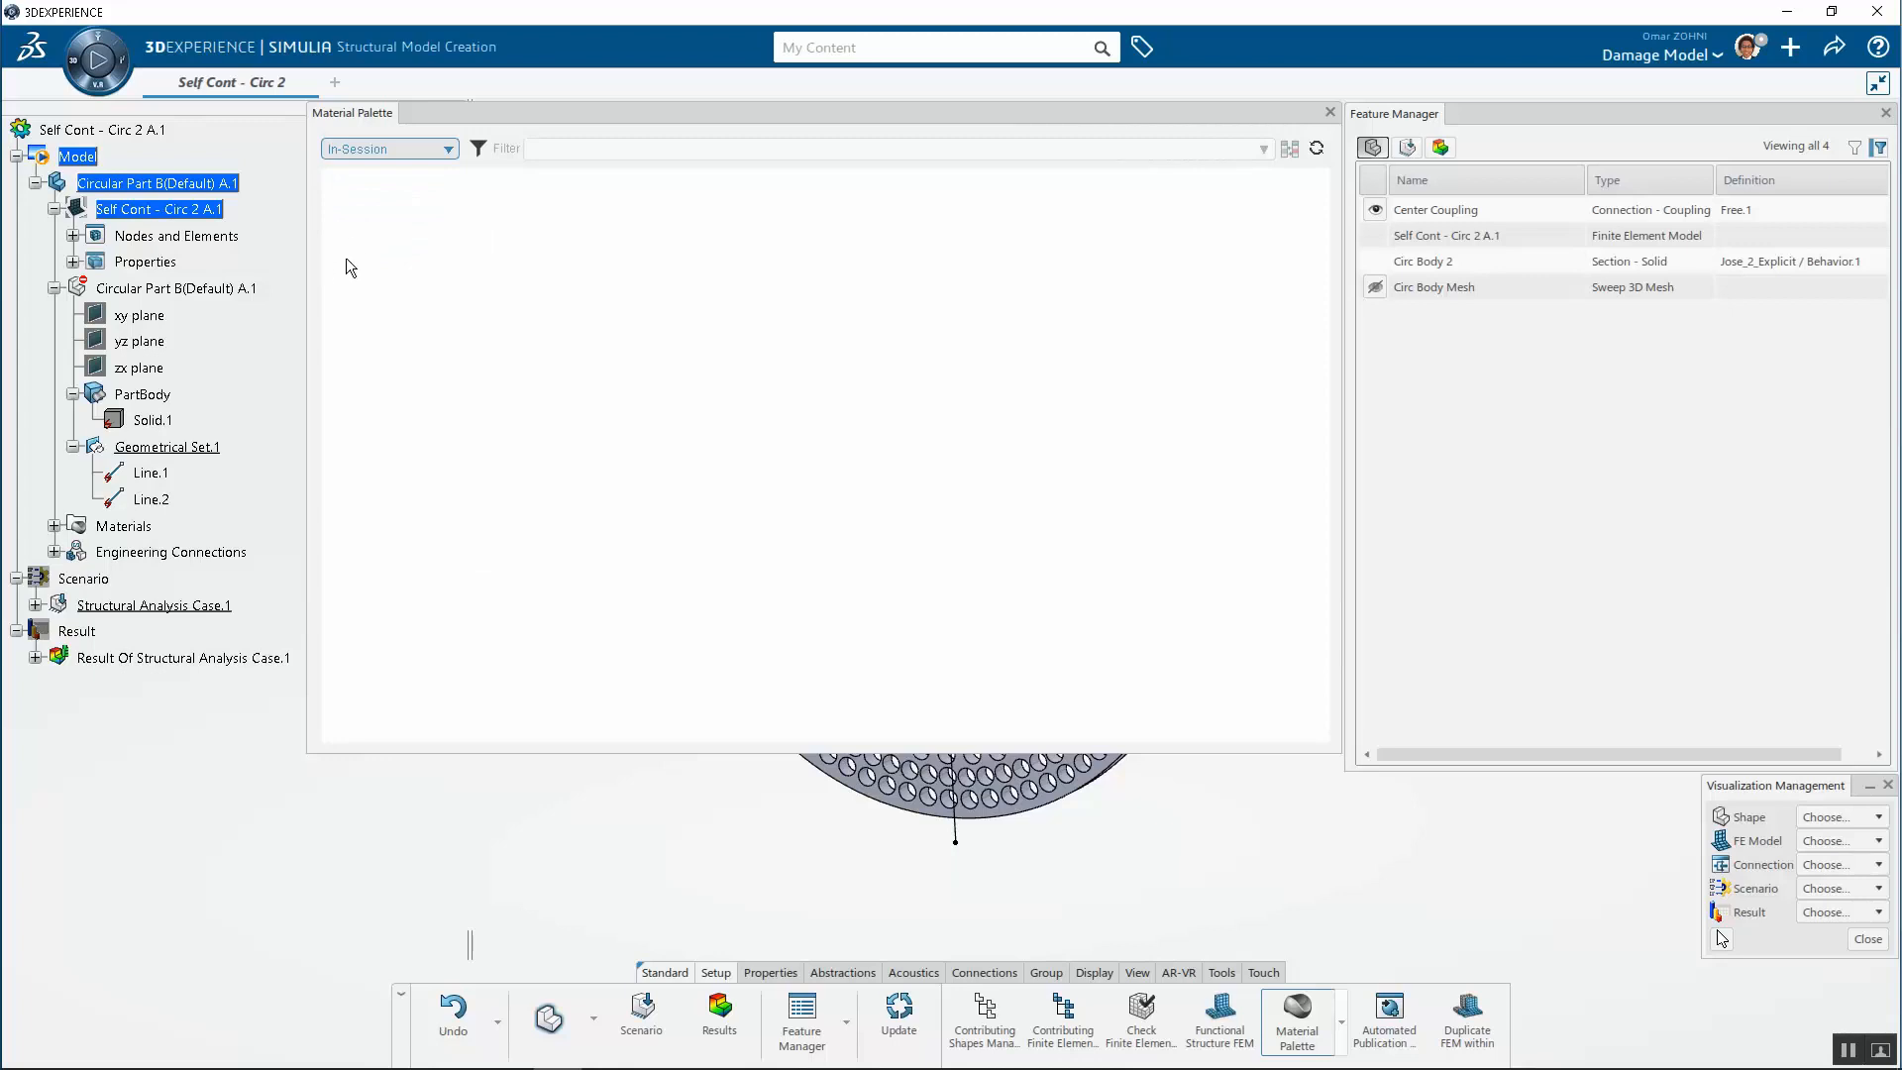
click(421, 187)
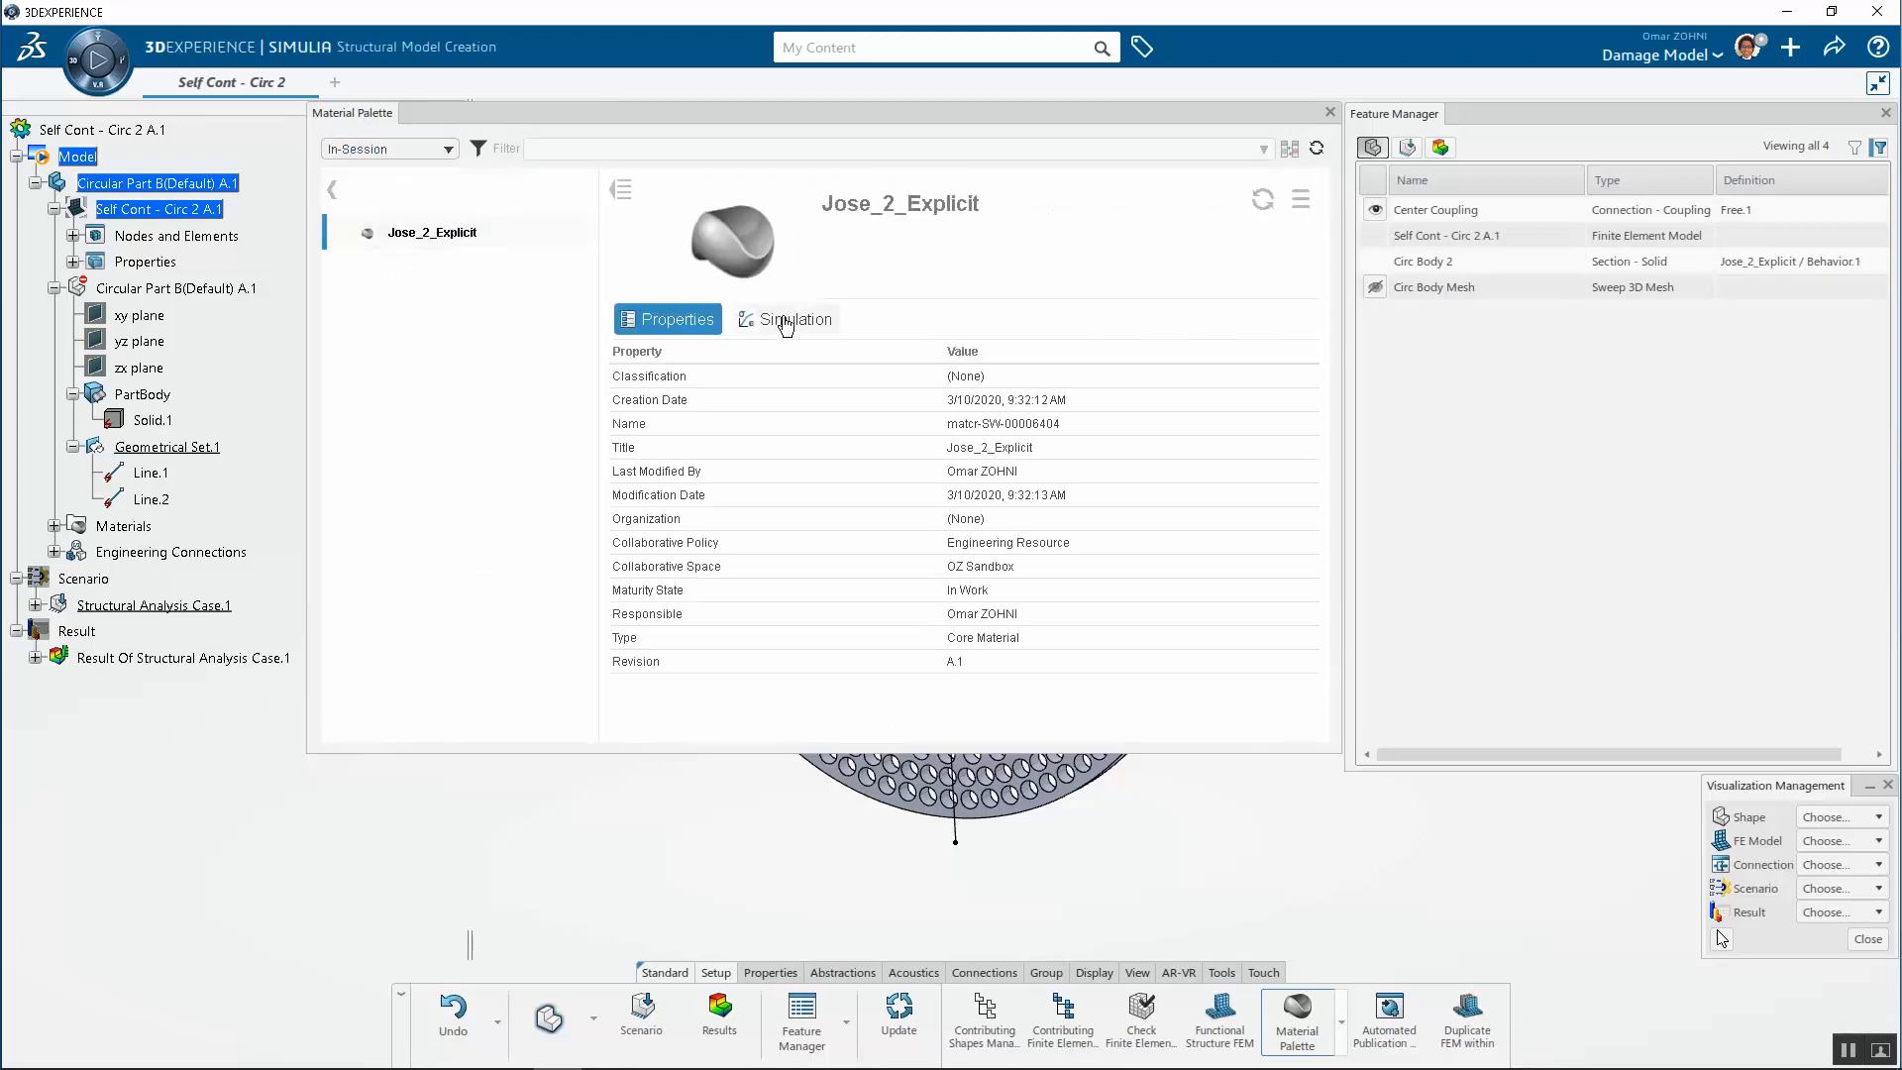
click(783, 319)
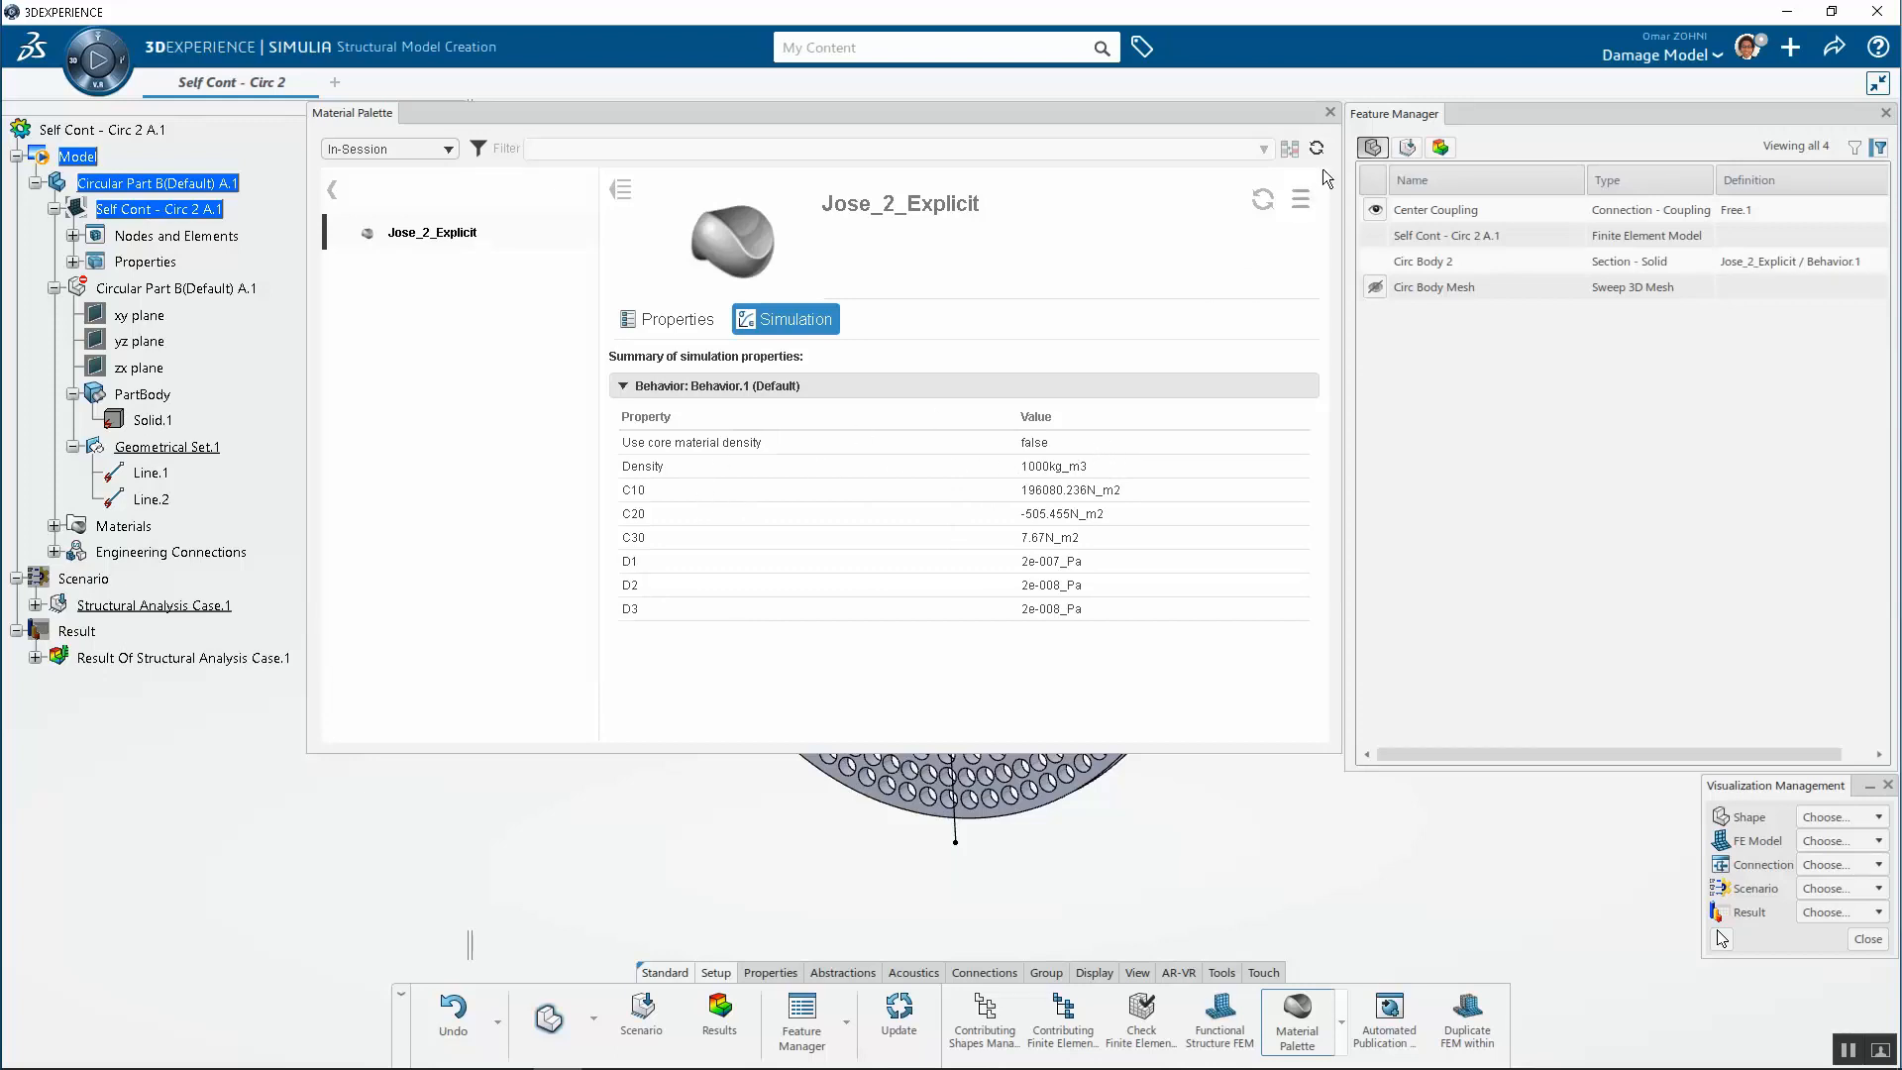
Inspect the Jose_2_Explicit hyperelastic Yeoh definition in its simulation domain dialog, cancel it and close the palette
click(1295, 203)
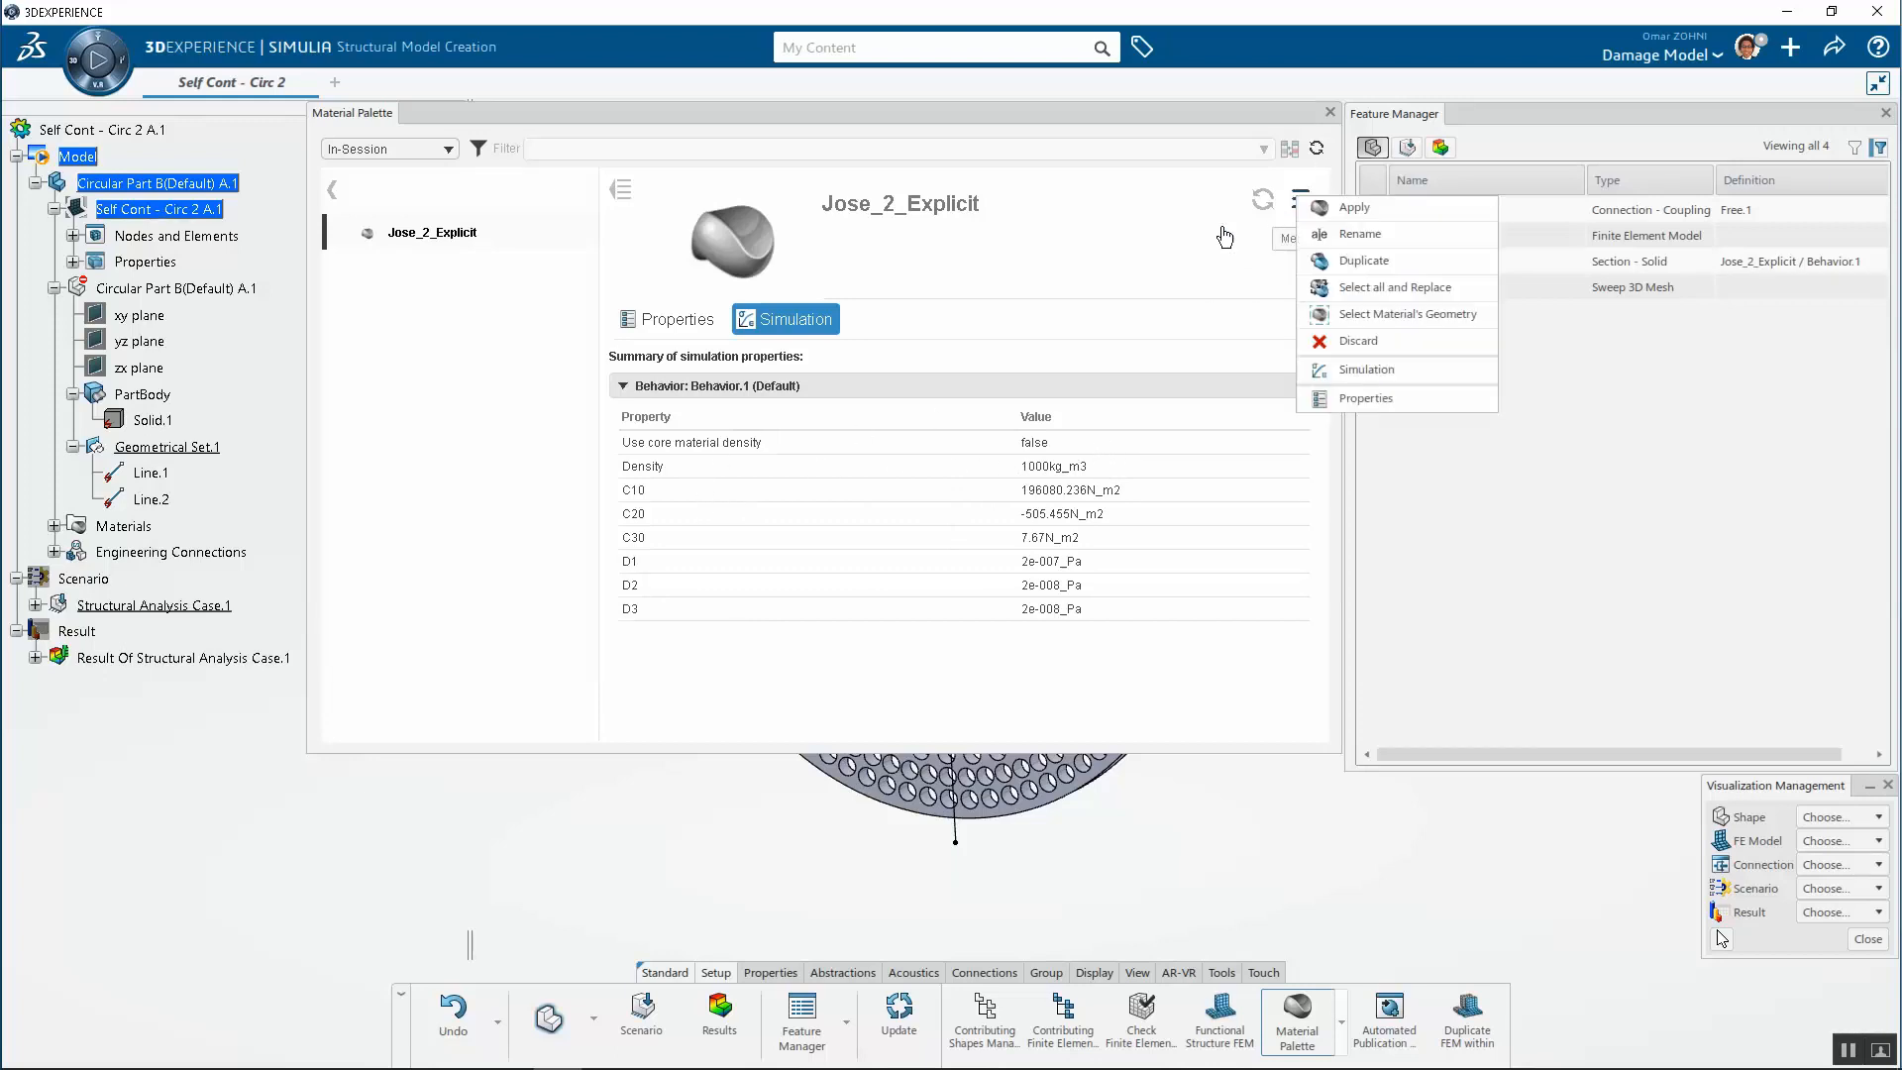
click(1364, 371)
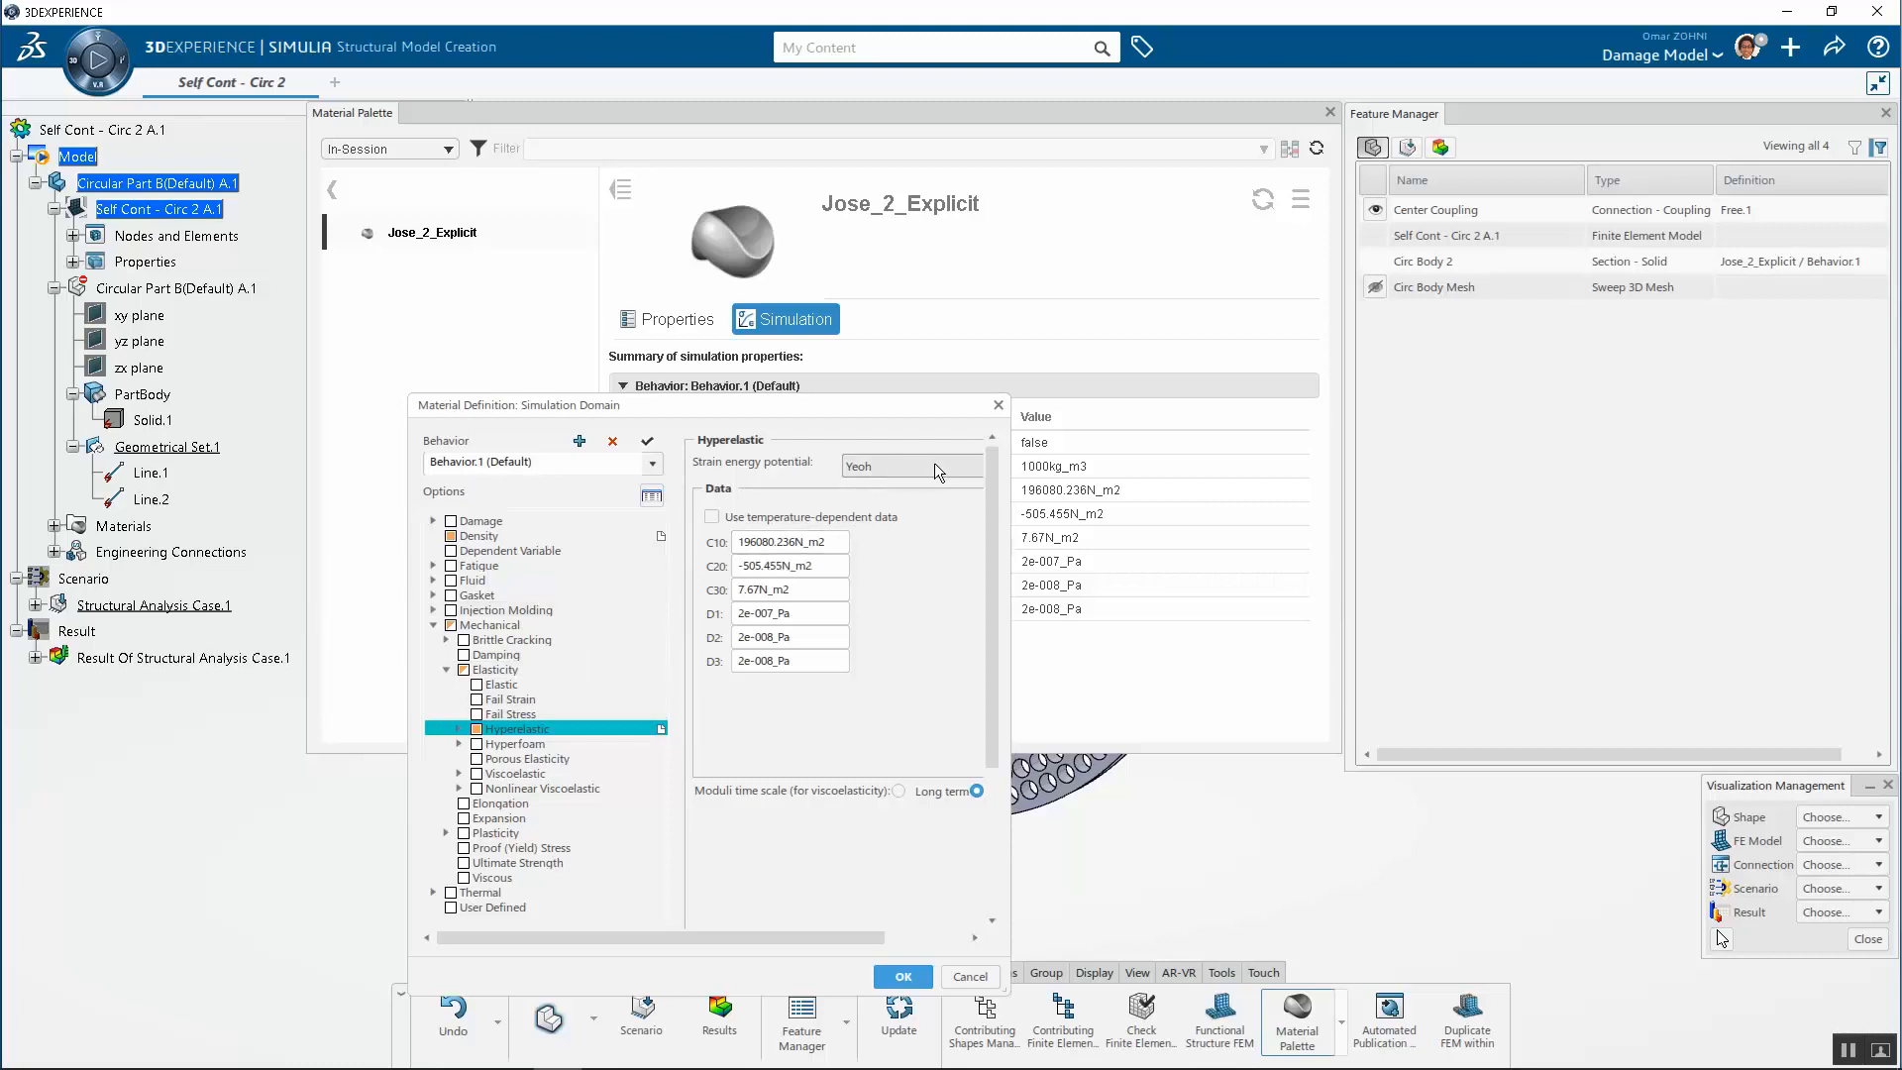
drag(1008, 517, 1181, 522)
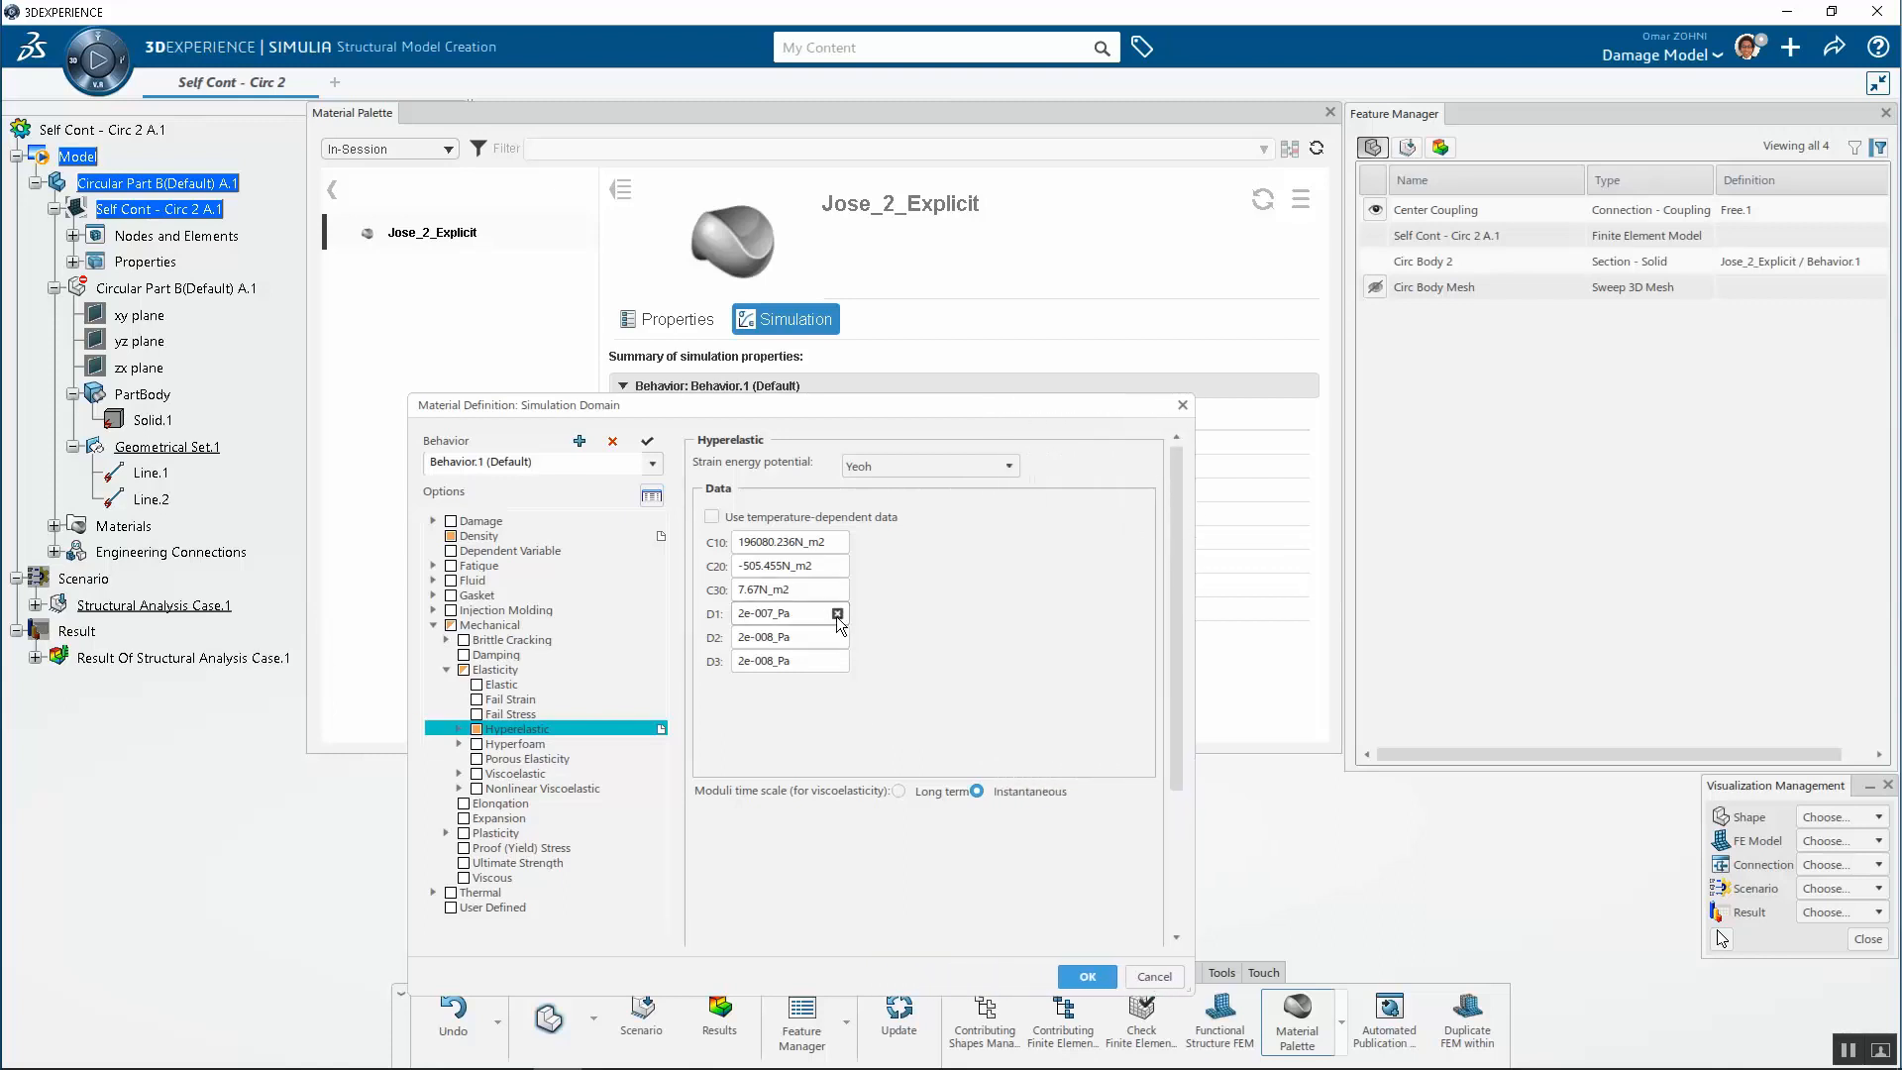
click(1182, 405)
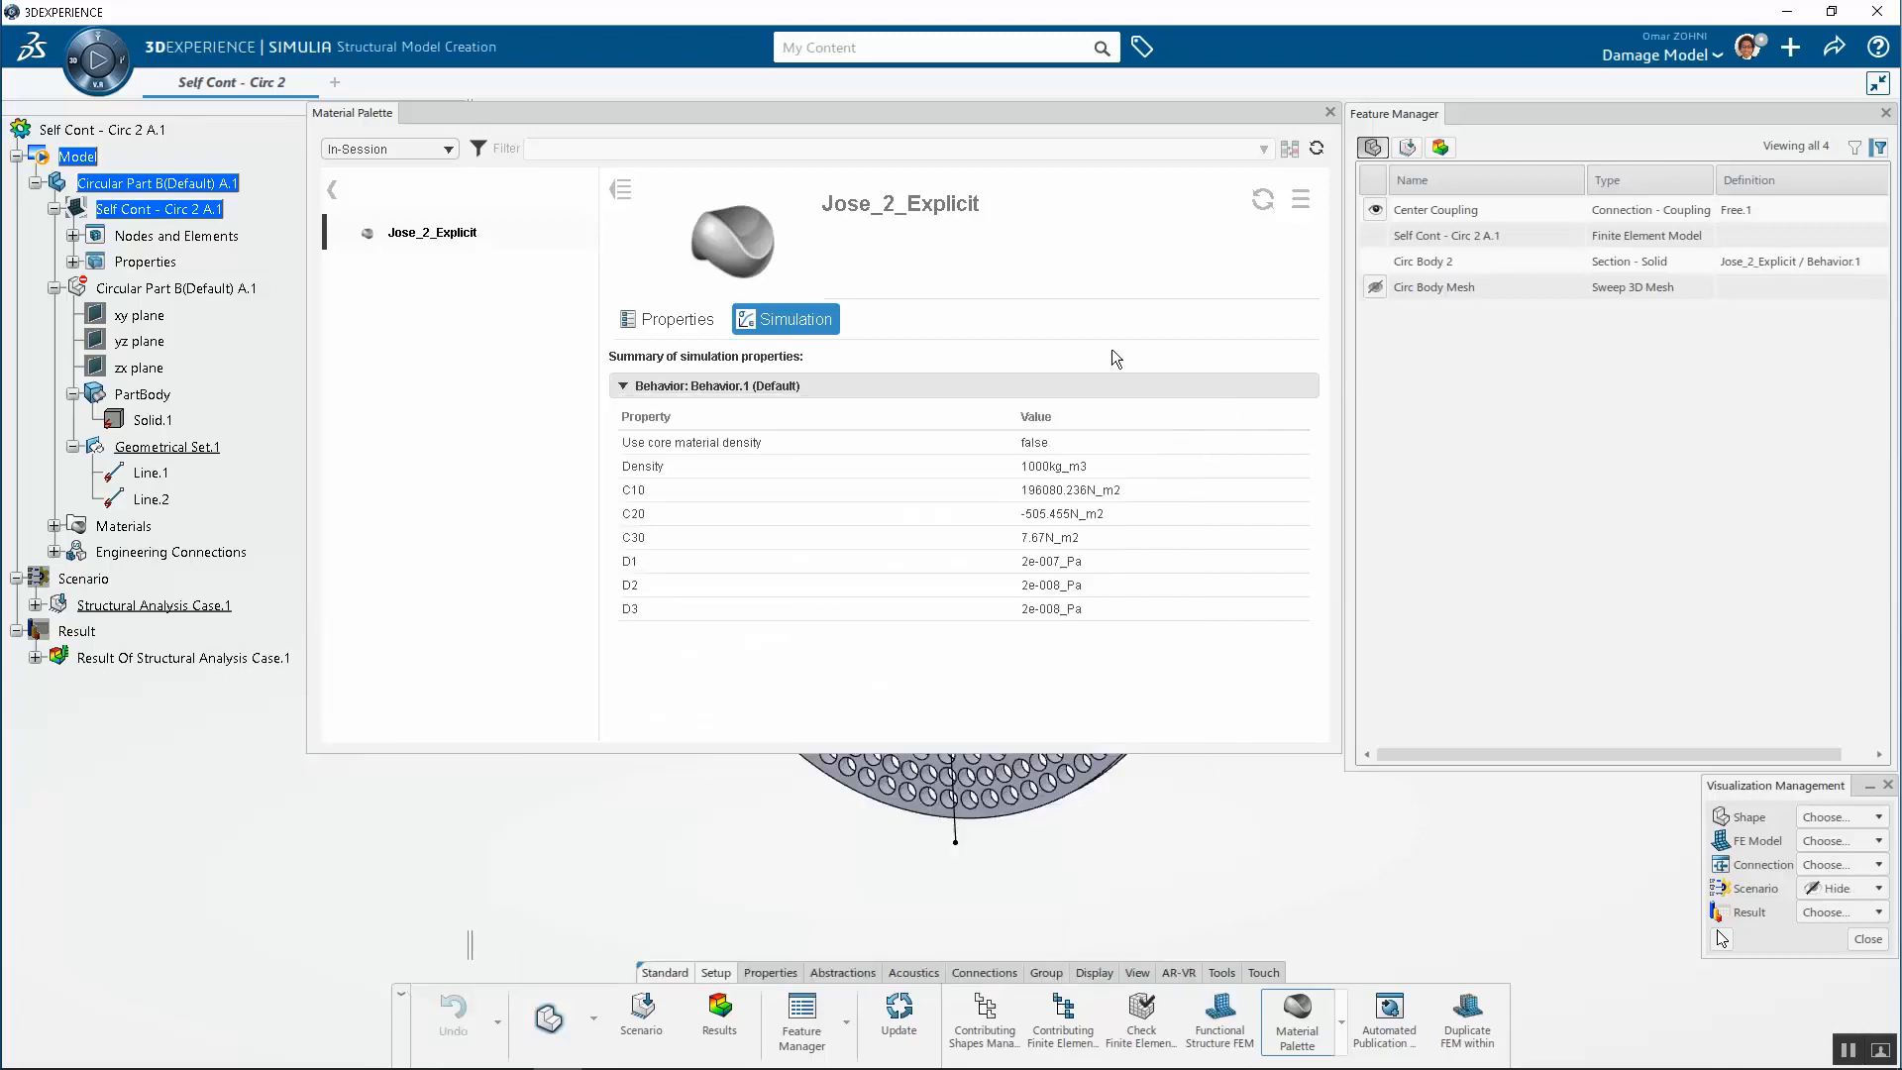
click(1300, 199)
click(1375, 381)
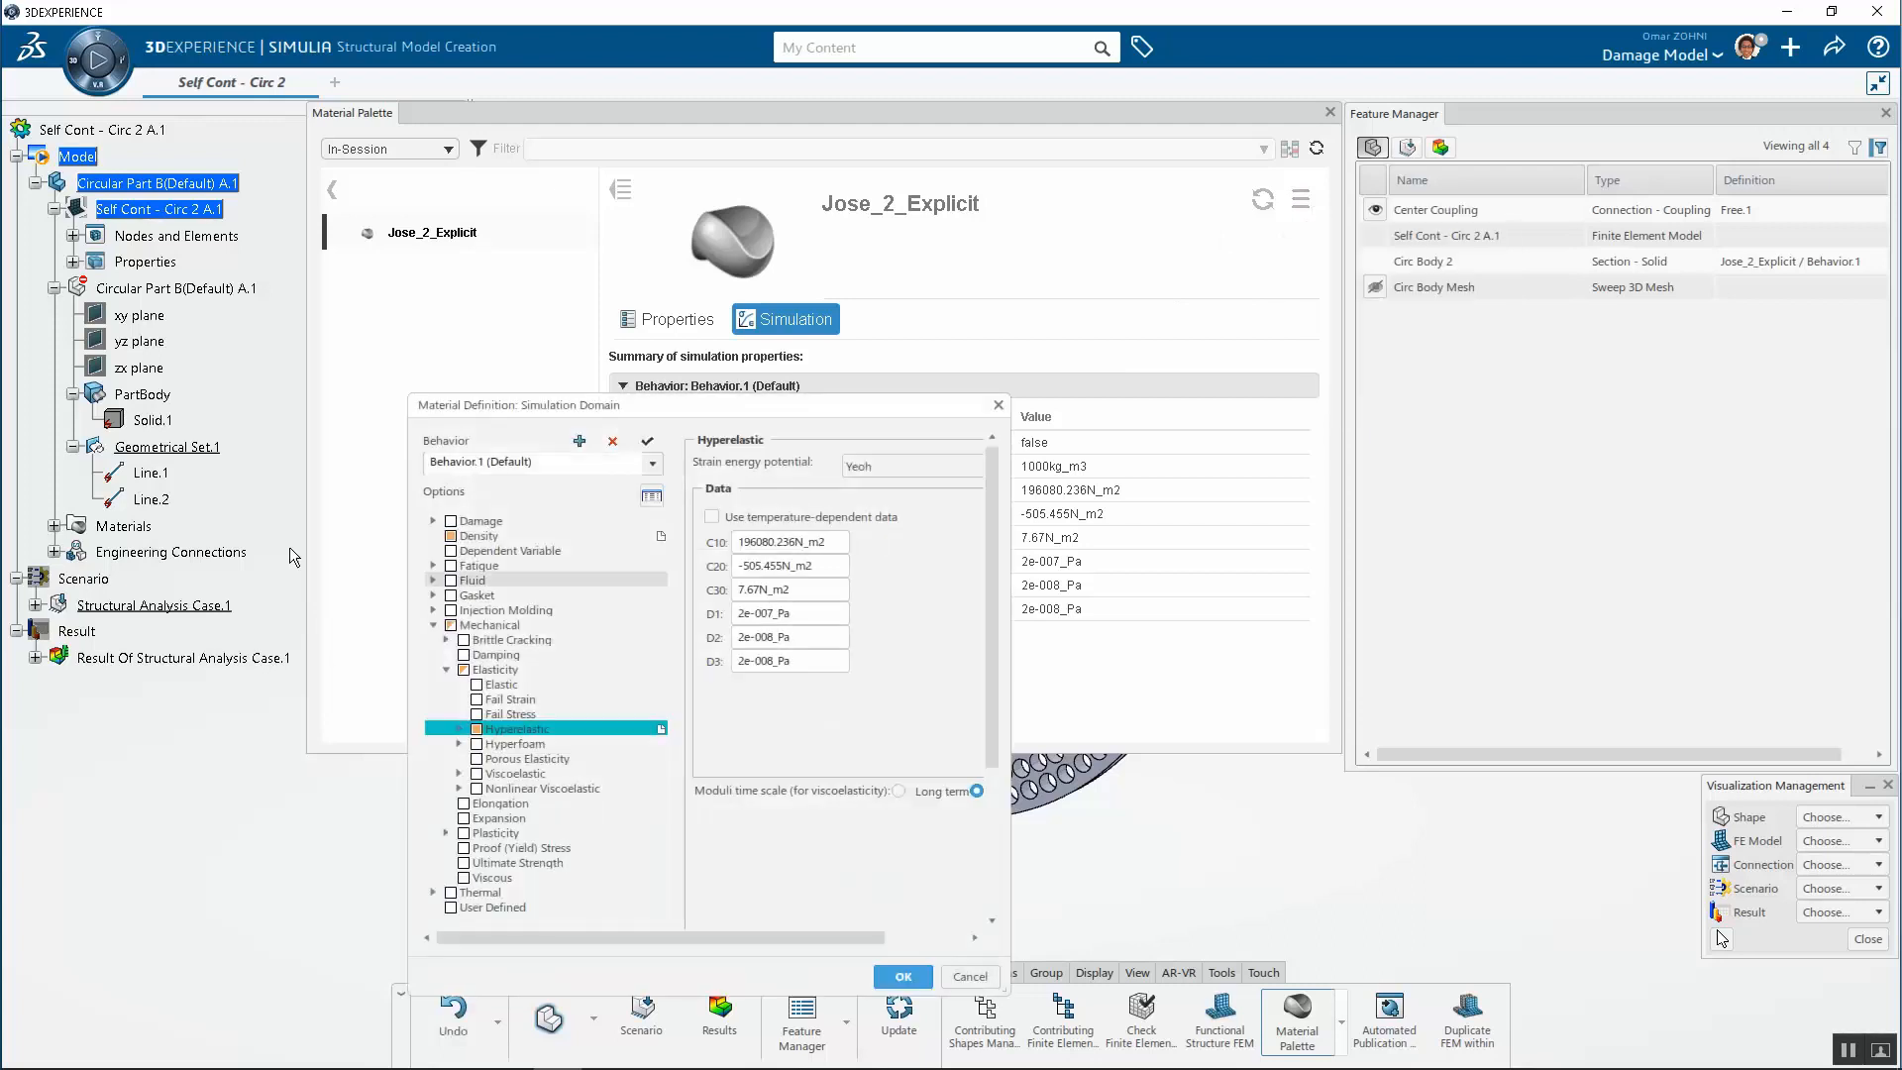
click(895, 466)
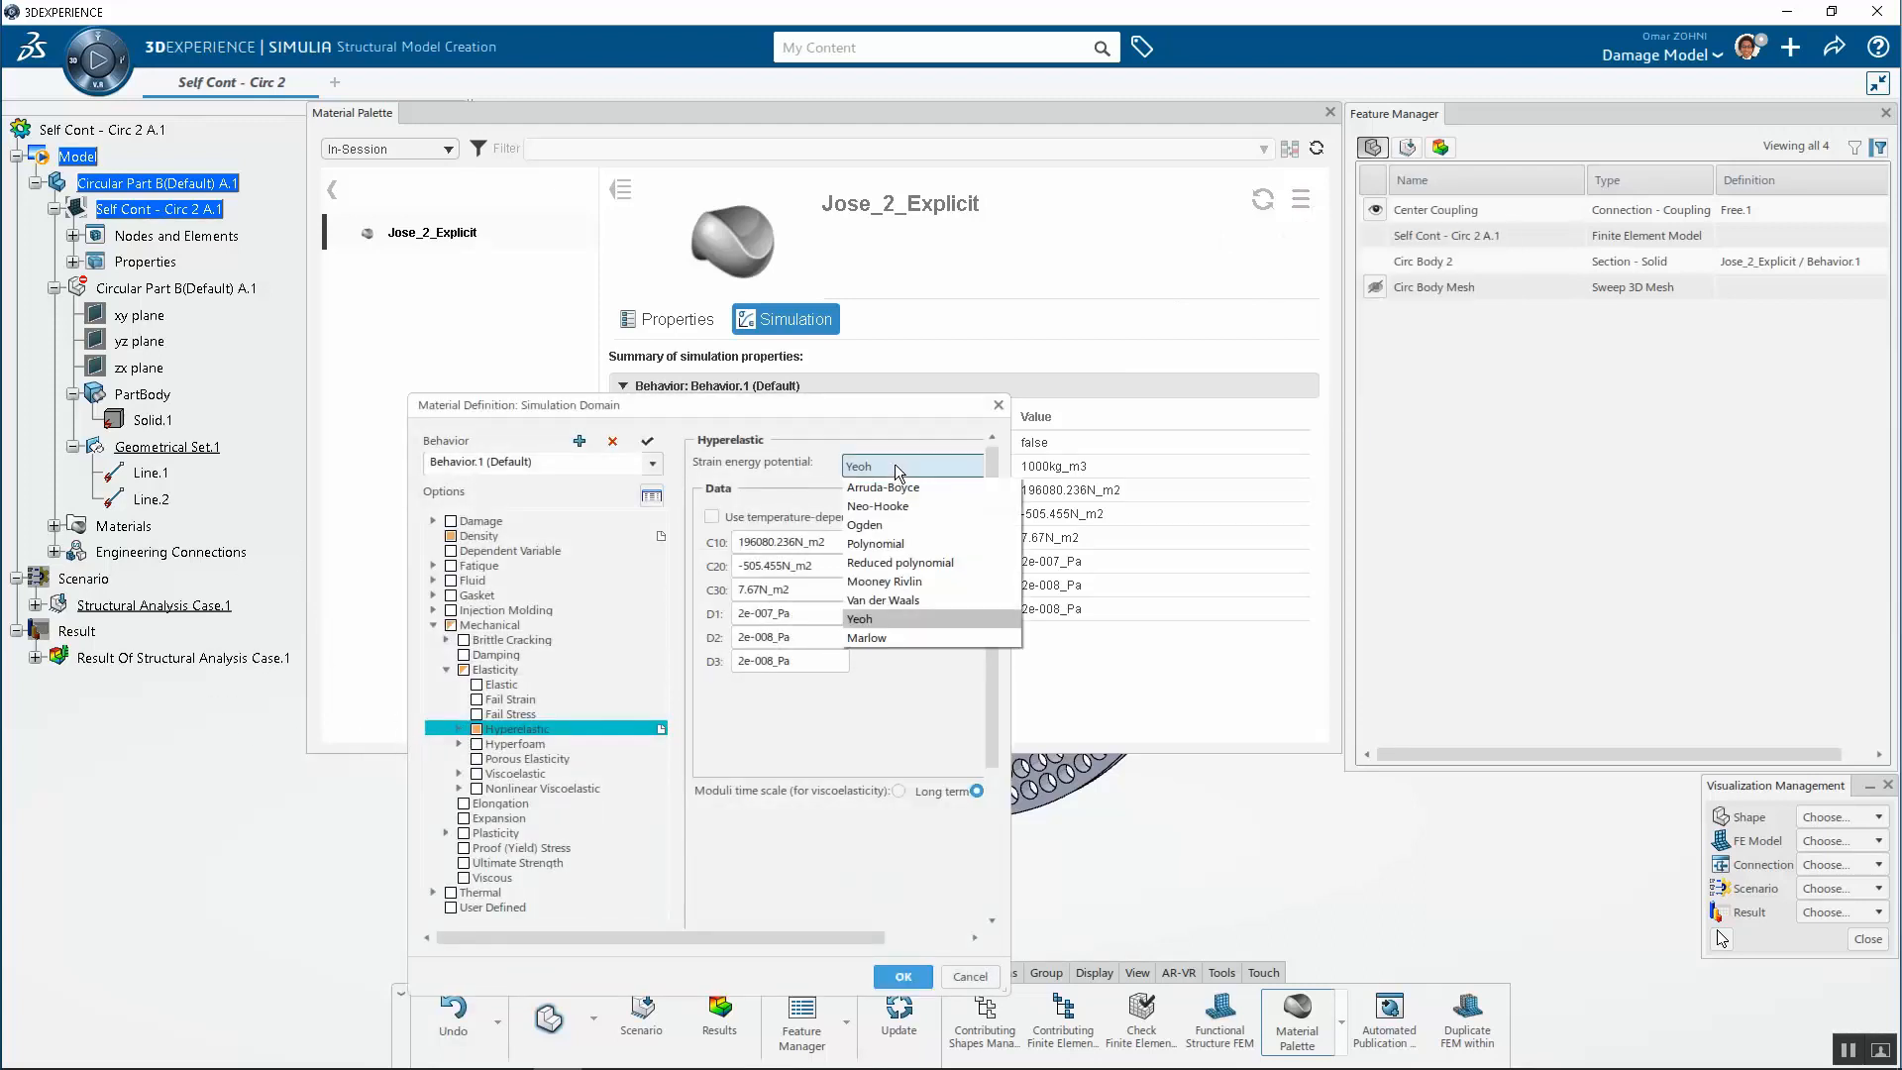
click(892, 432)
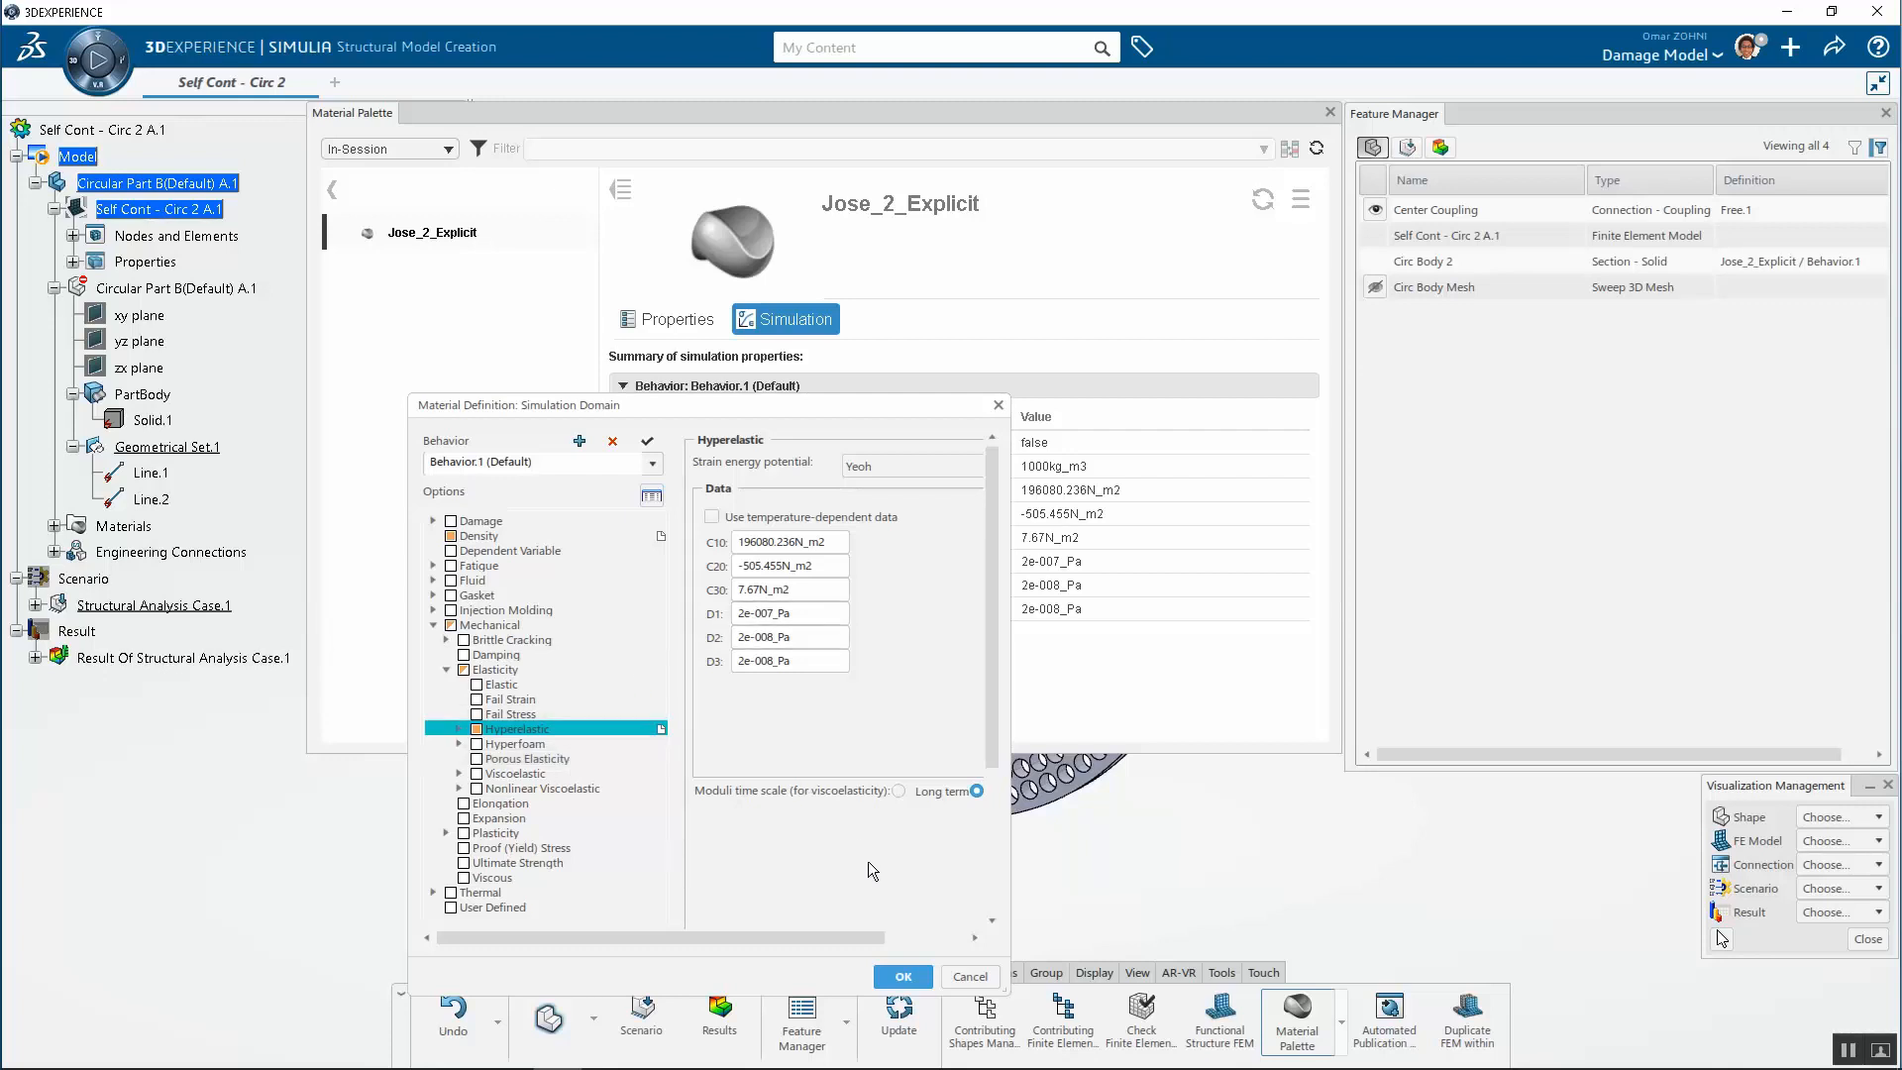
click(970, 976)
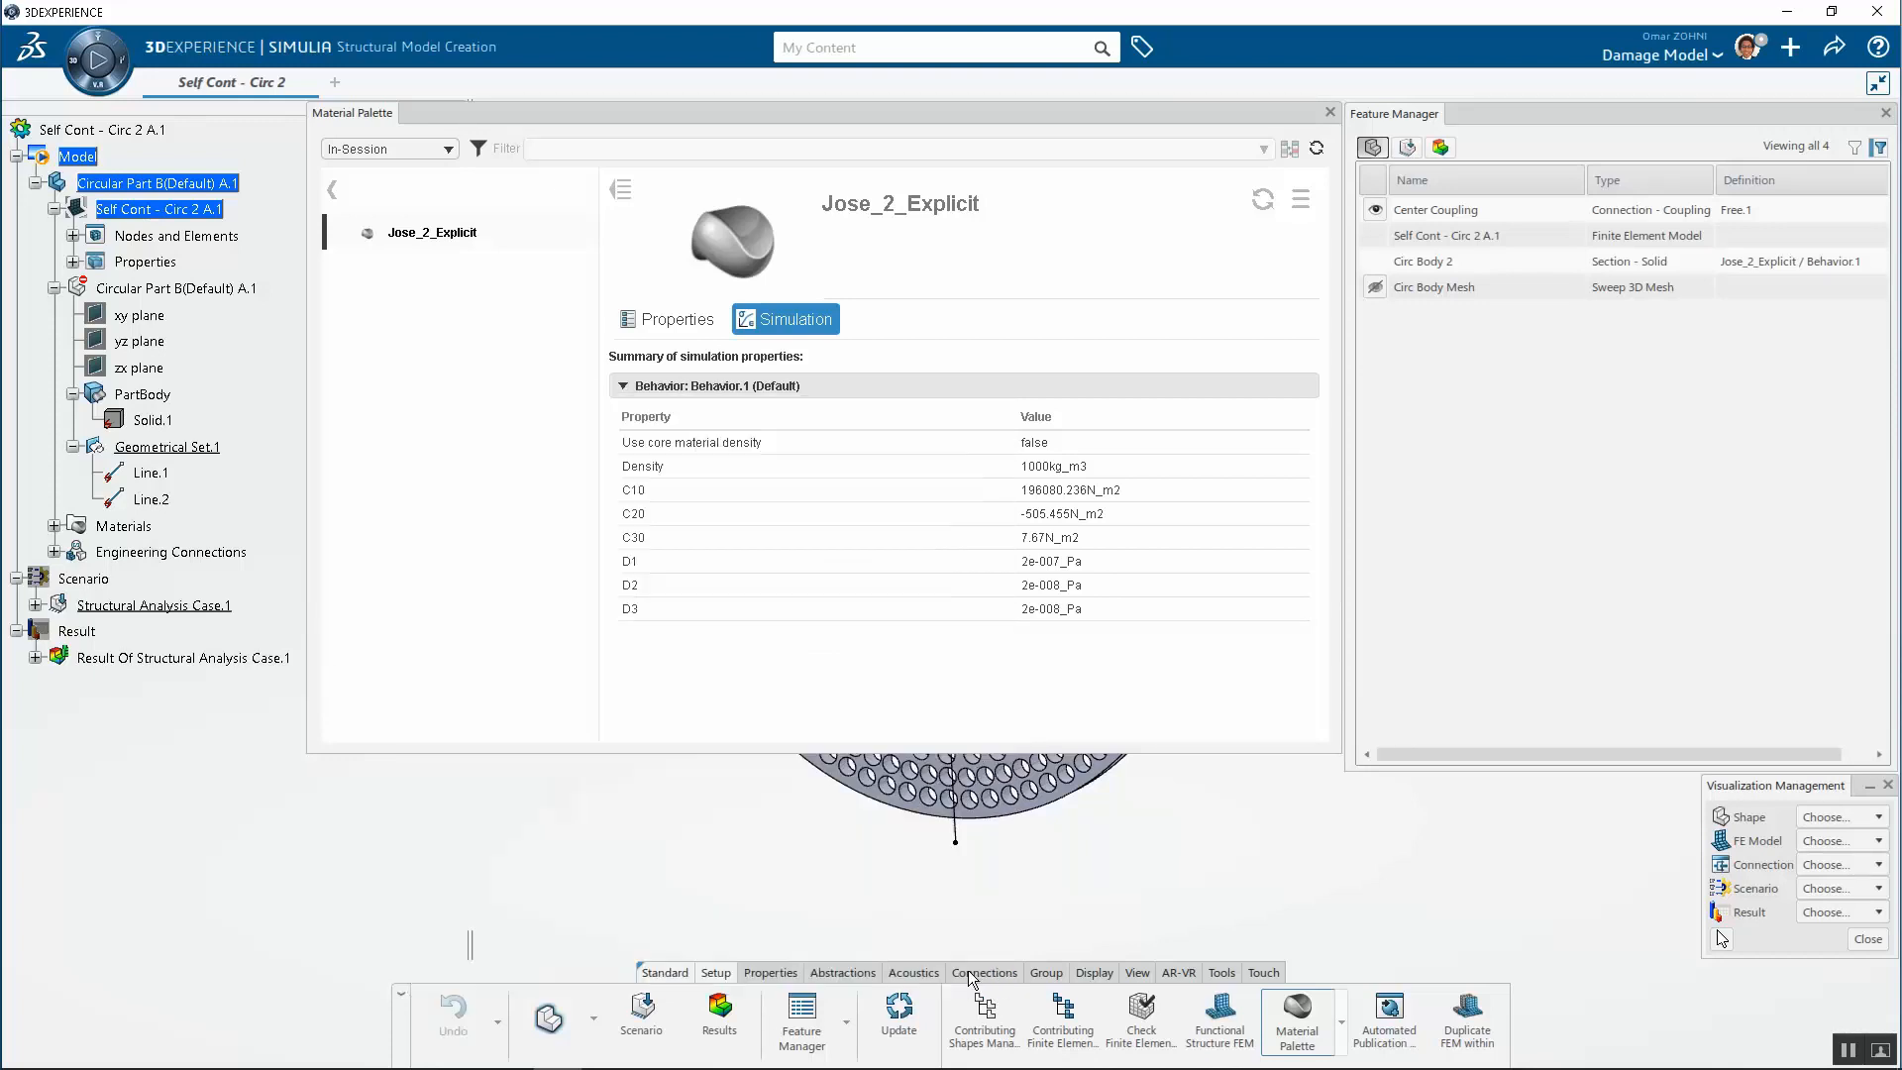
click(1330, 113)
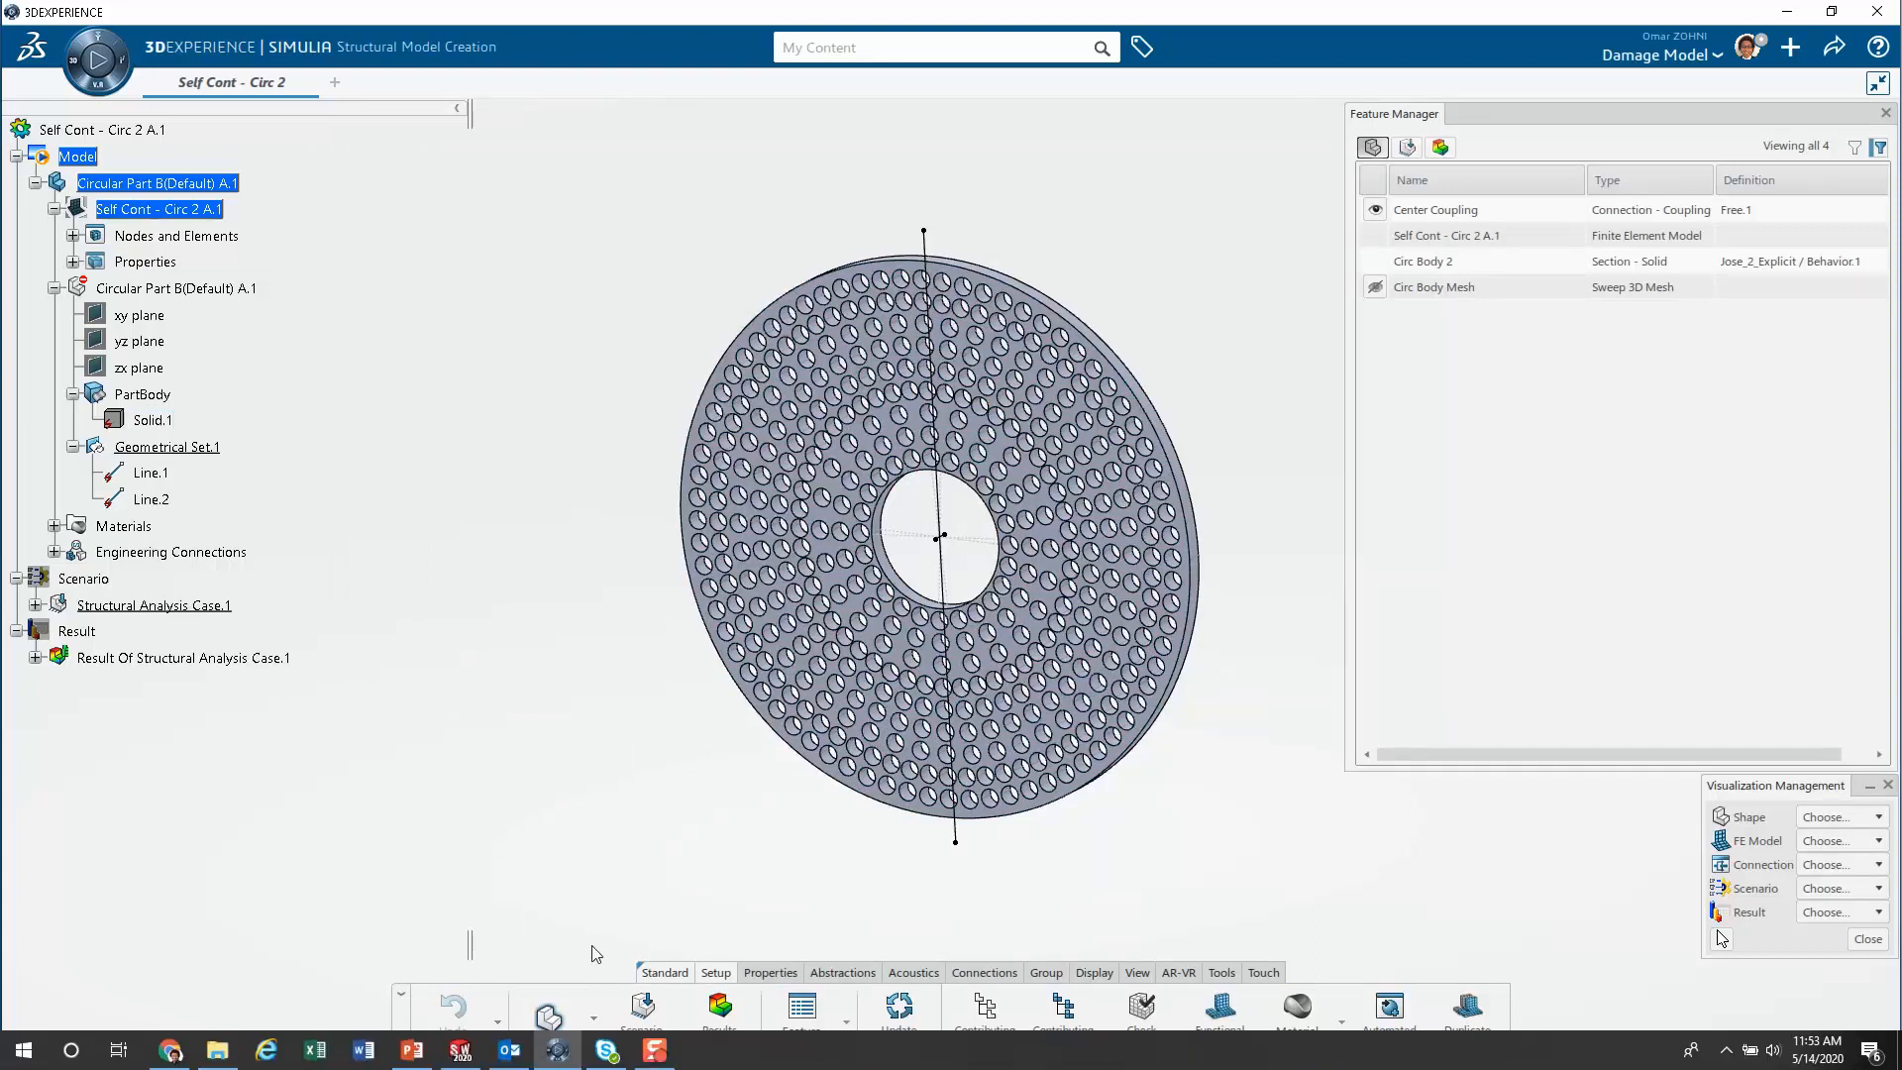
Switch to Mesh Creation, open the Circ Body Mesh sweep 3D mesh definition and display the FE model mesh
click(594, 1002)
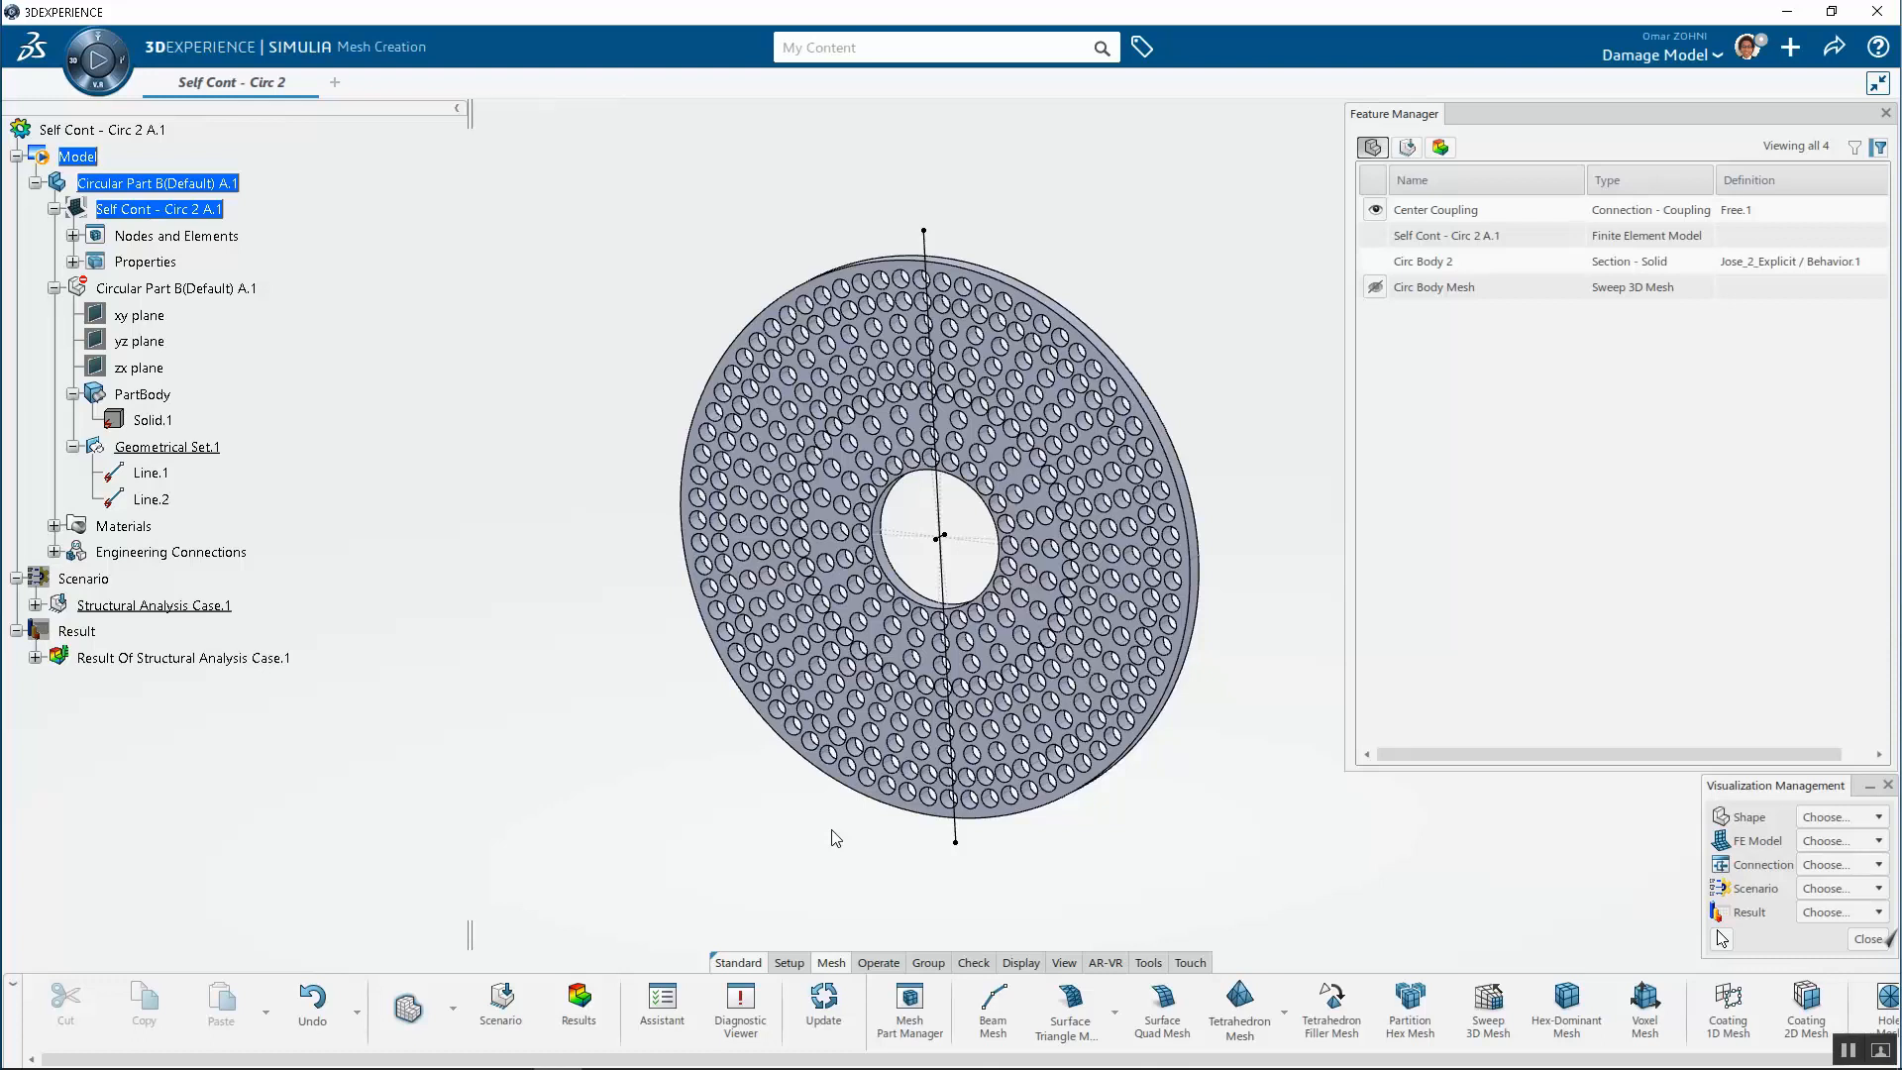
click(908, 995)
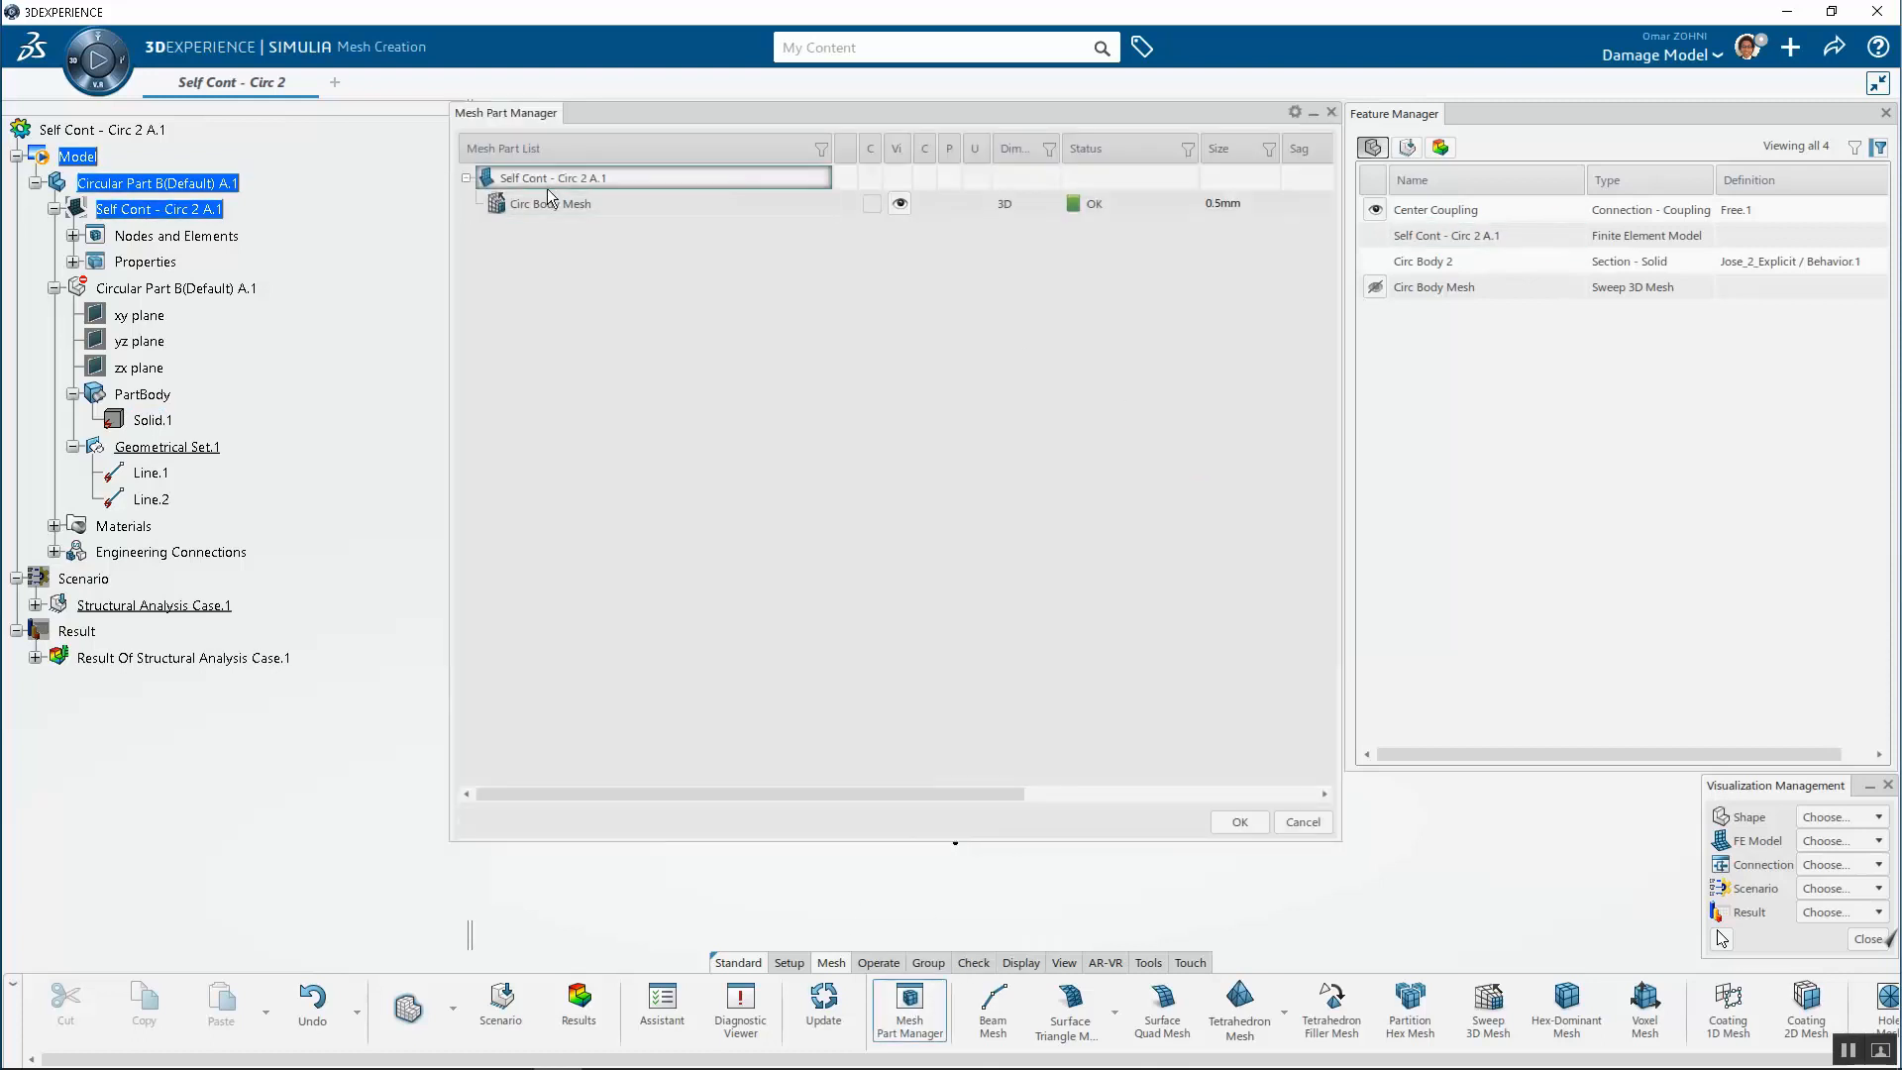
click(557, 206)
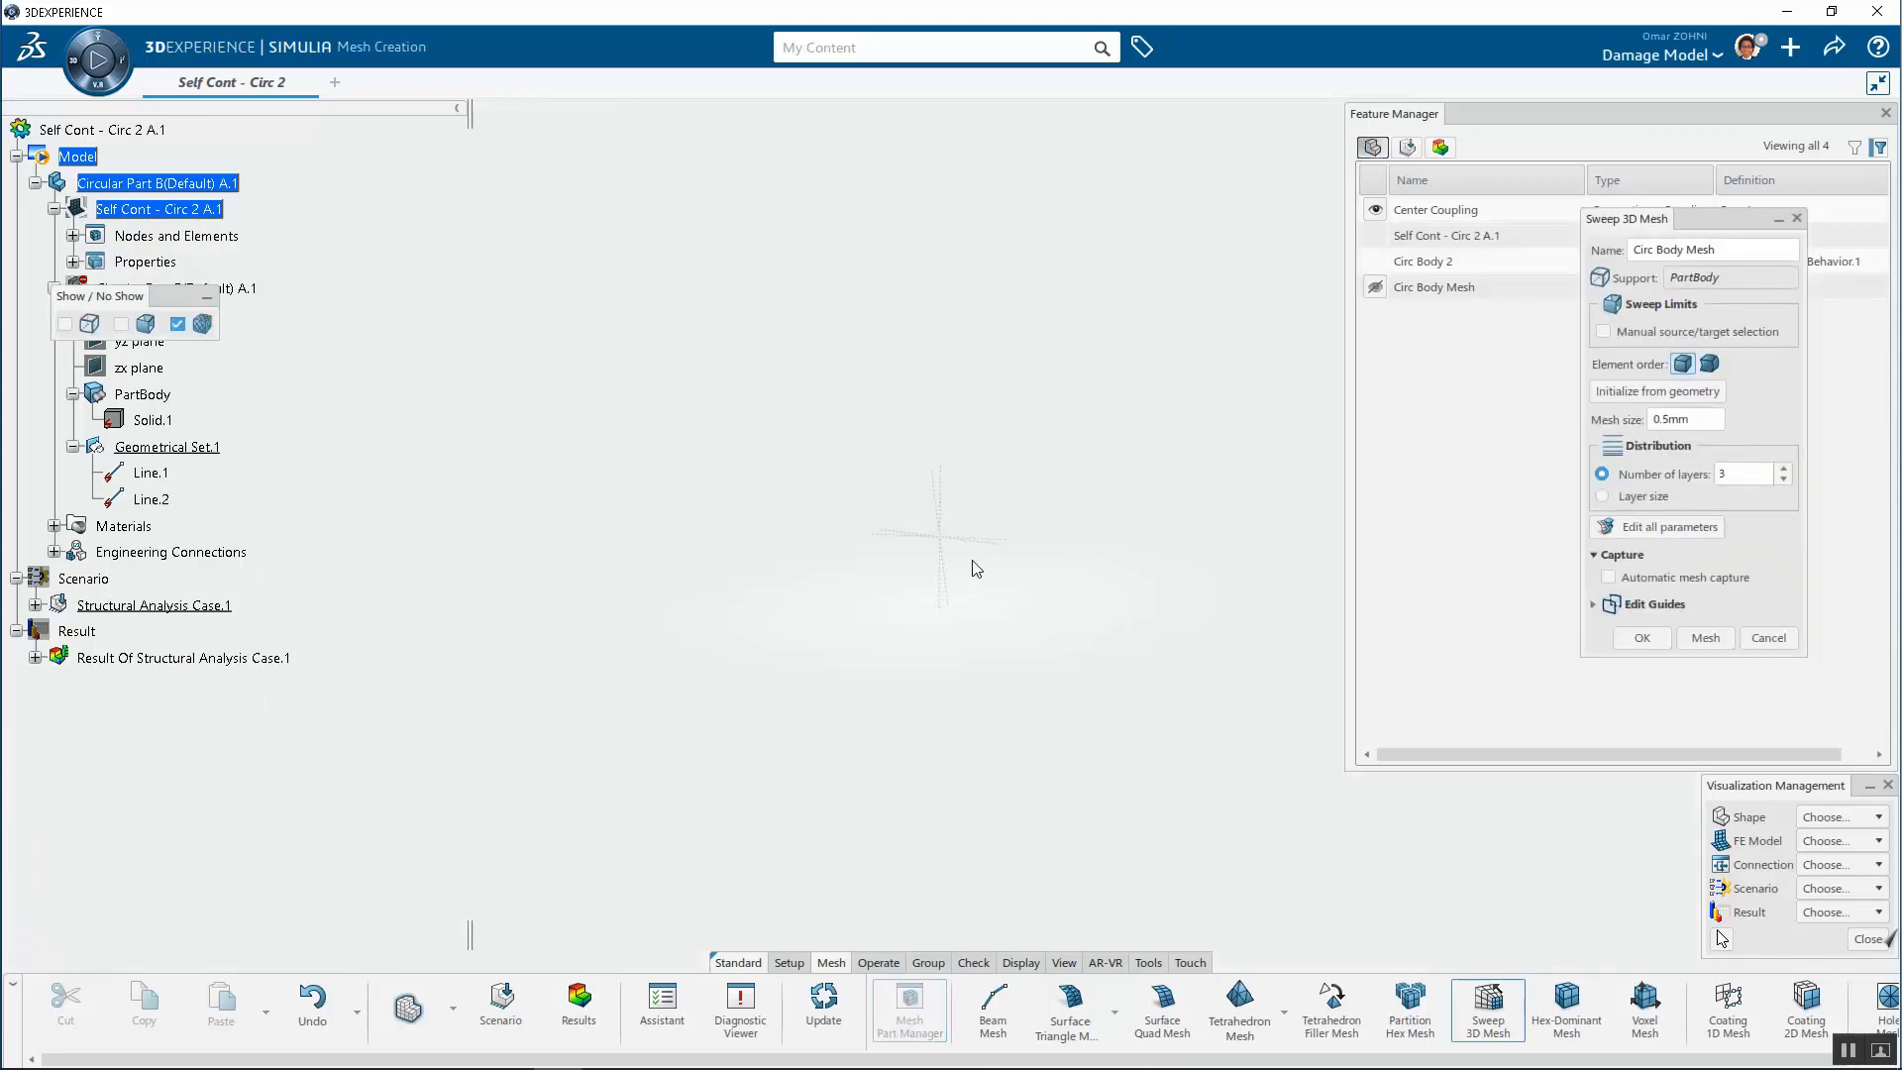
click(1840, 840)
click(1841, 865)
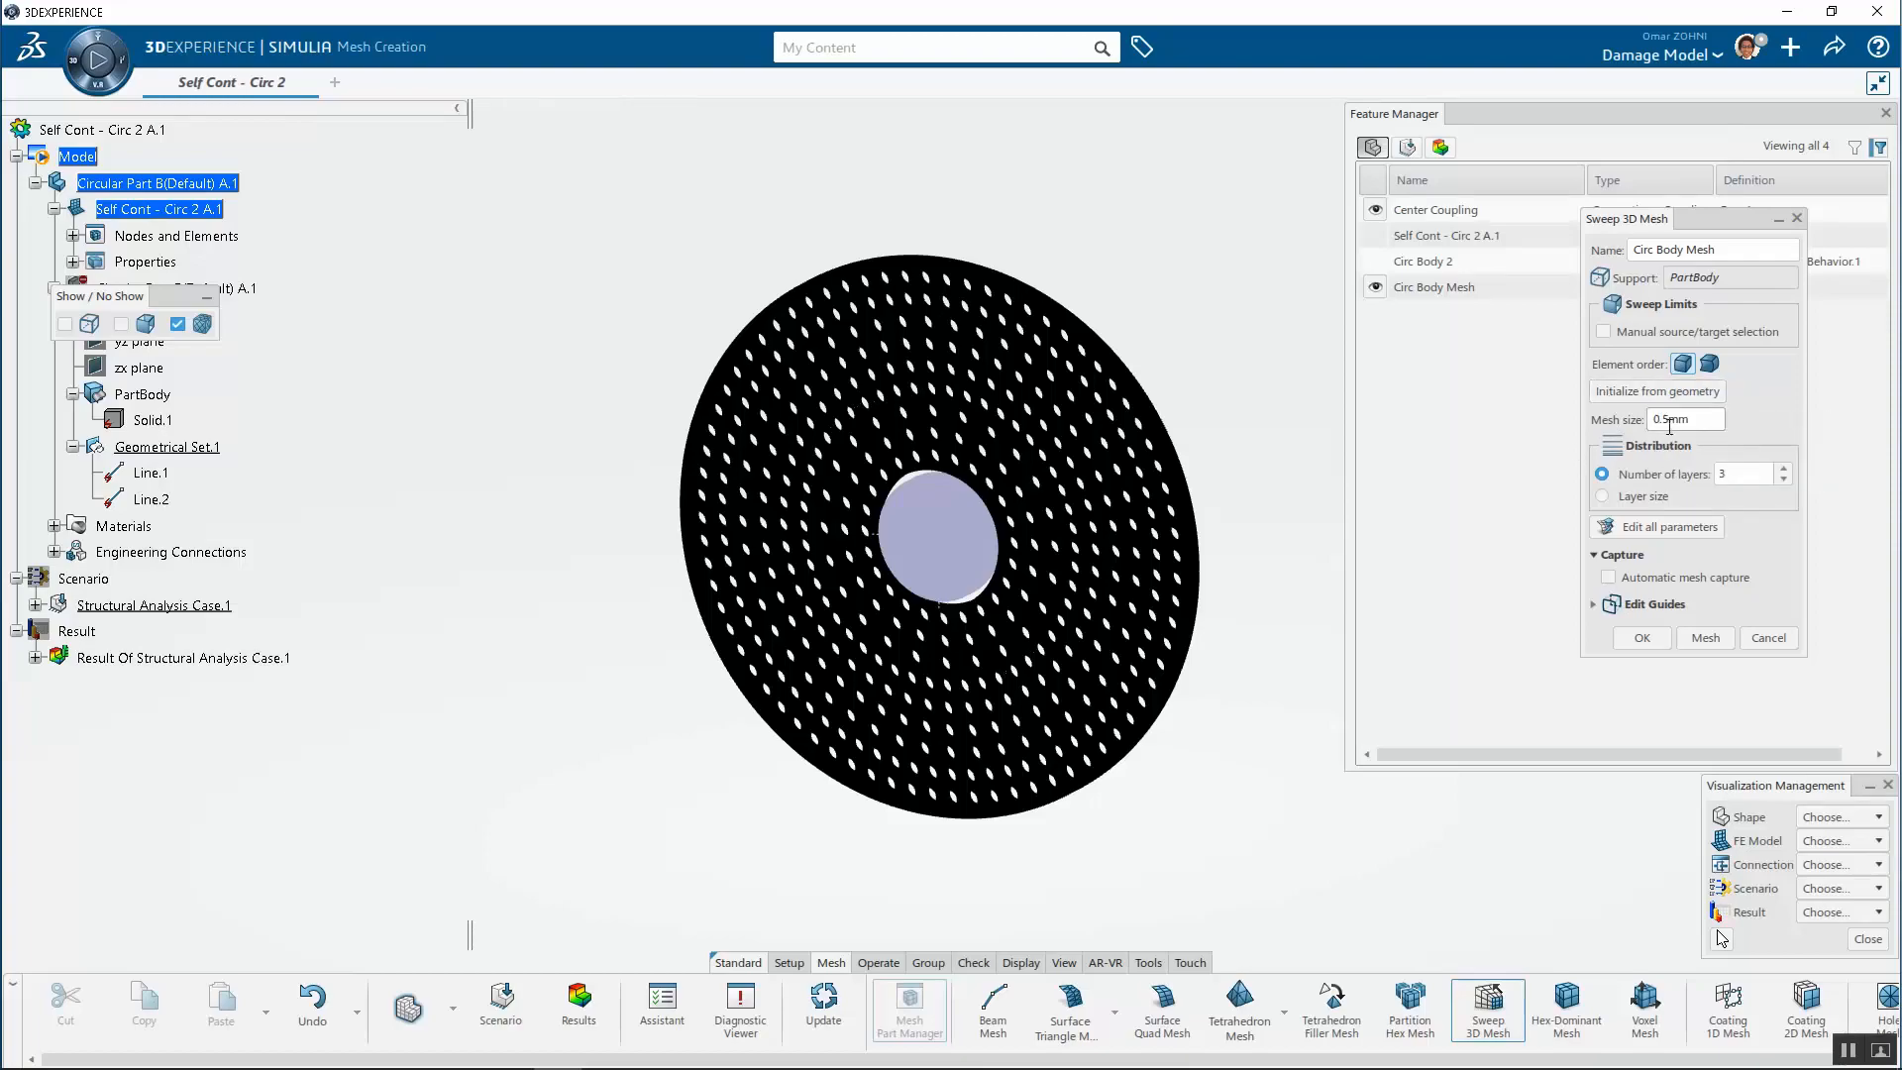
Inspect the swept hexahedral mesh up close around the holes and central bore, then close the Sweep 3D Mesh dialog
scroll(977, 421, up, 5)
scroll(977, 421, up, 3)
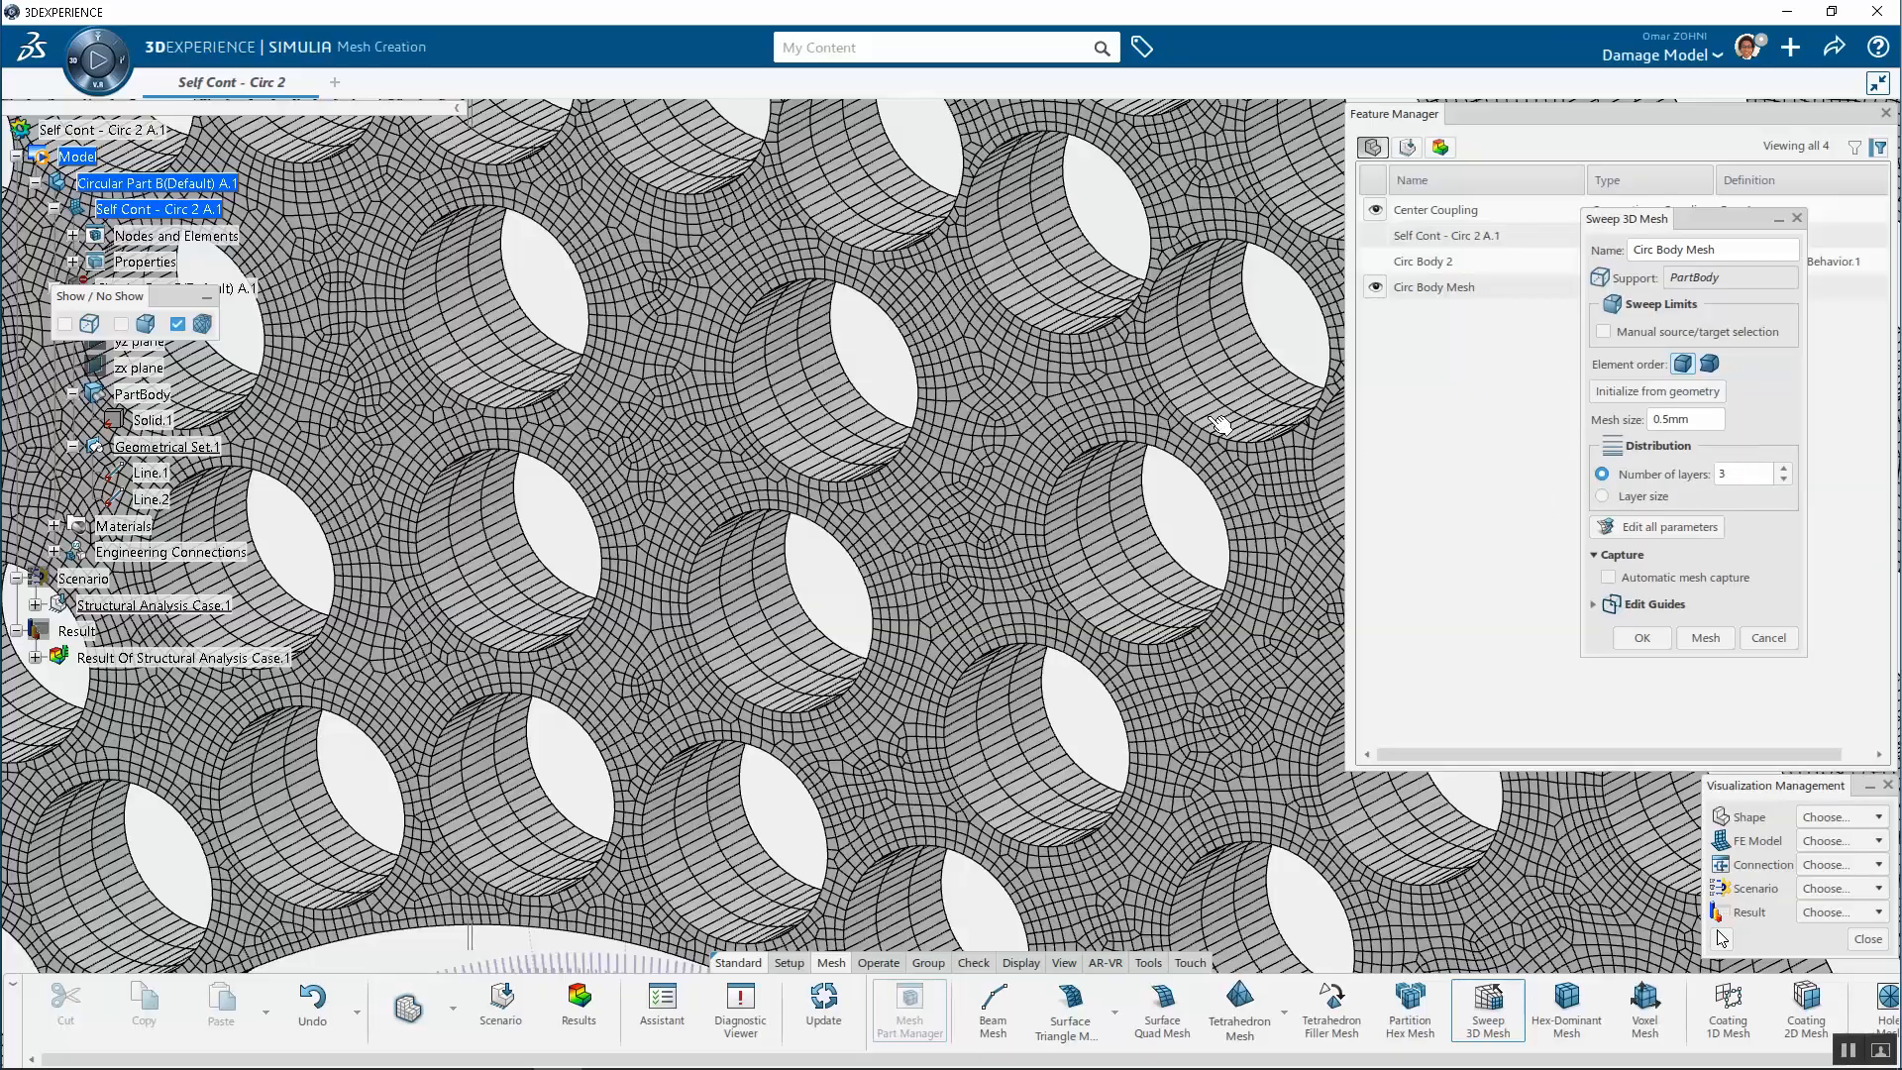
scroll(1218, 424, down, 10)
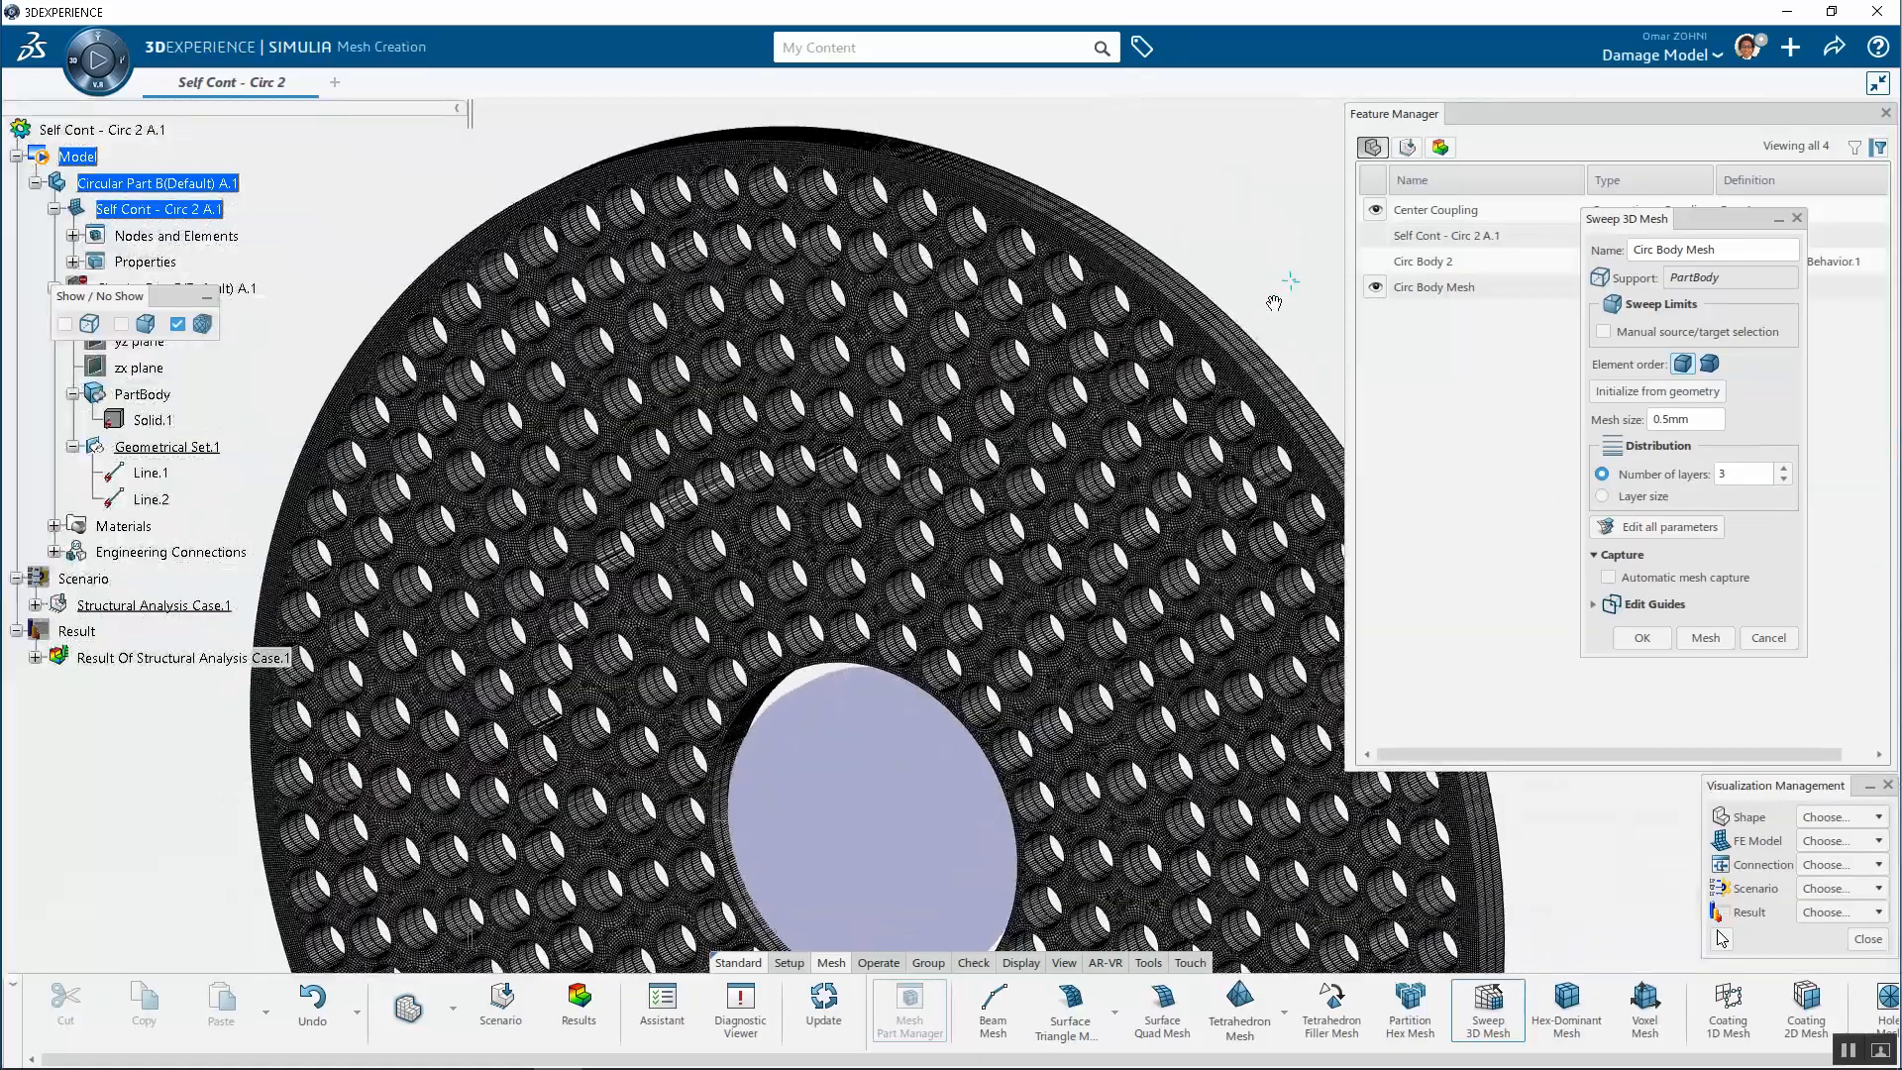
scroll(1274, 303, up, 8)
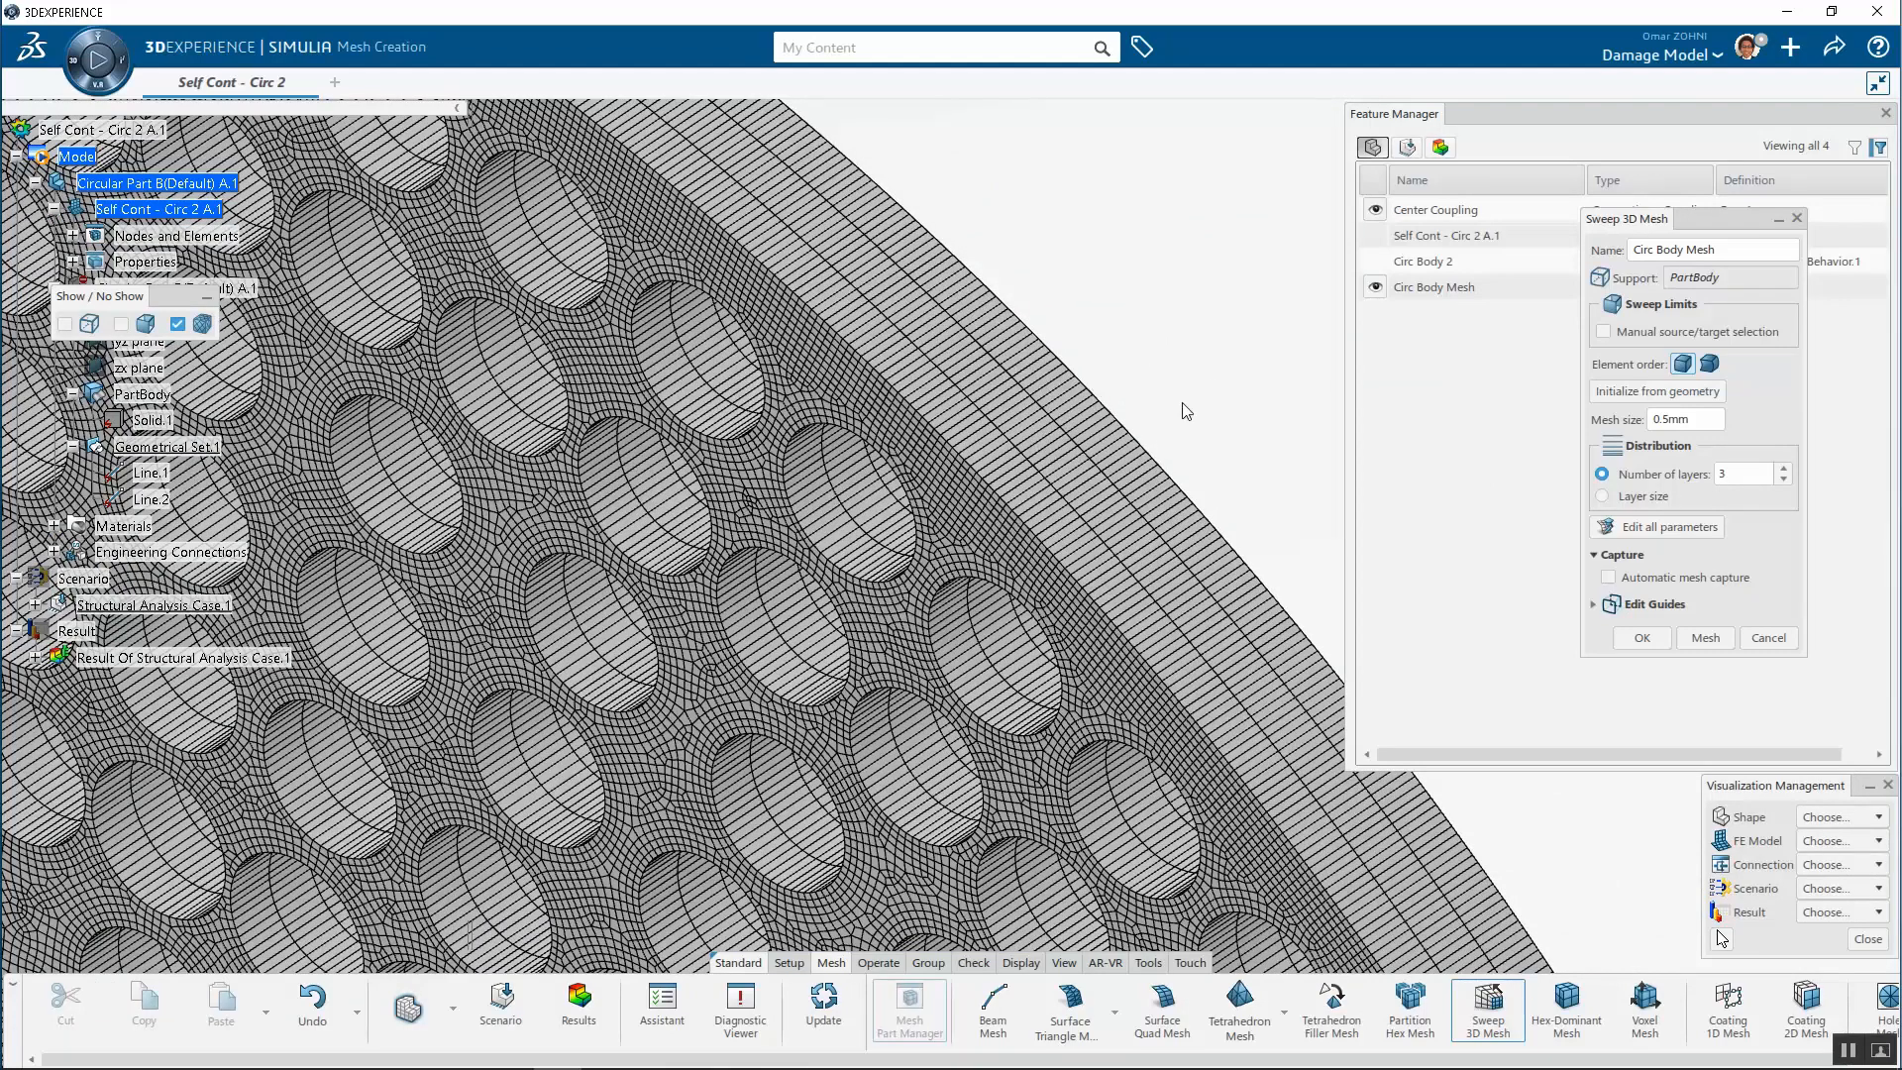
scroll(1097, 434, down, 5)
scroll(1154, 340, down, 3)
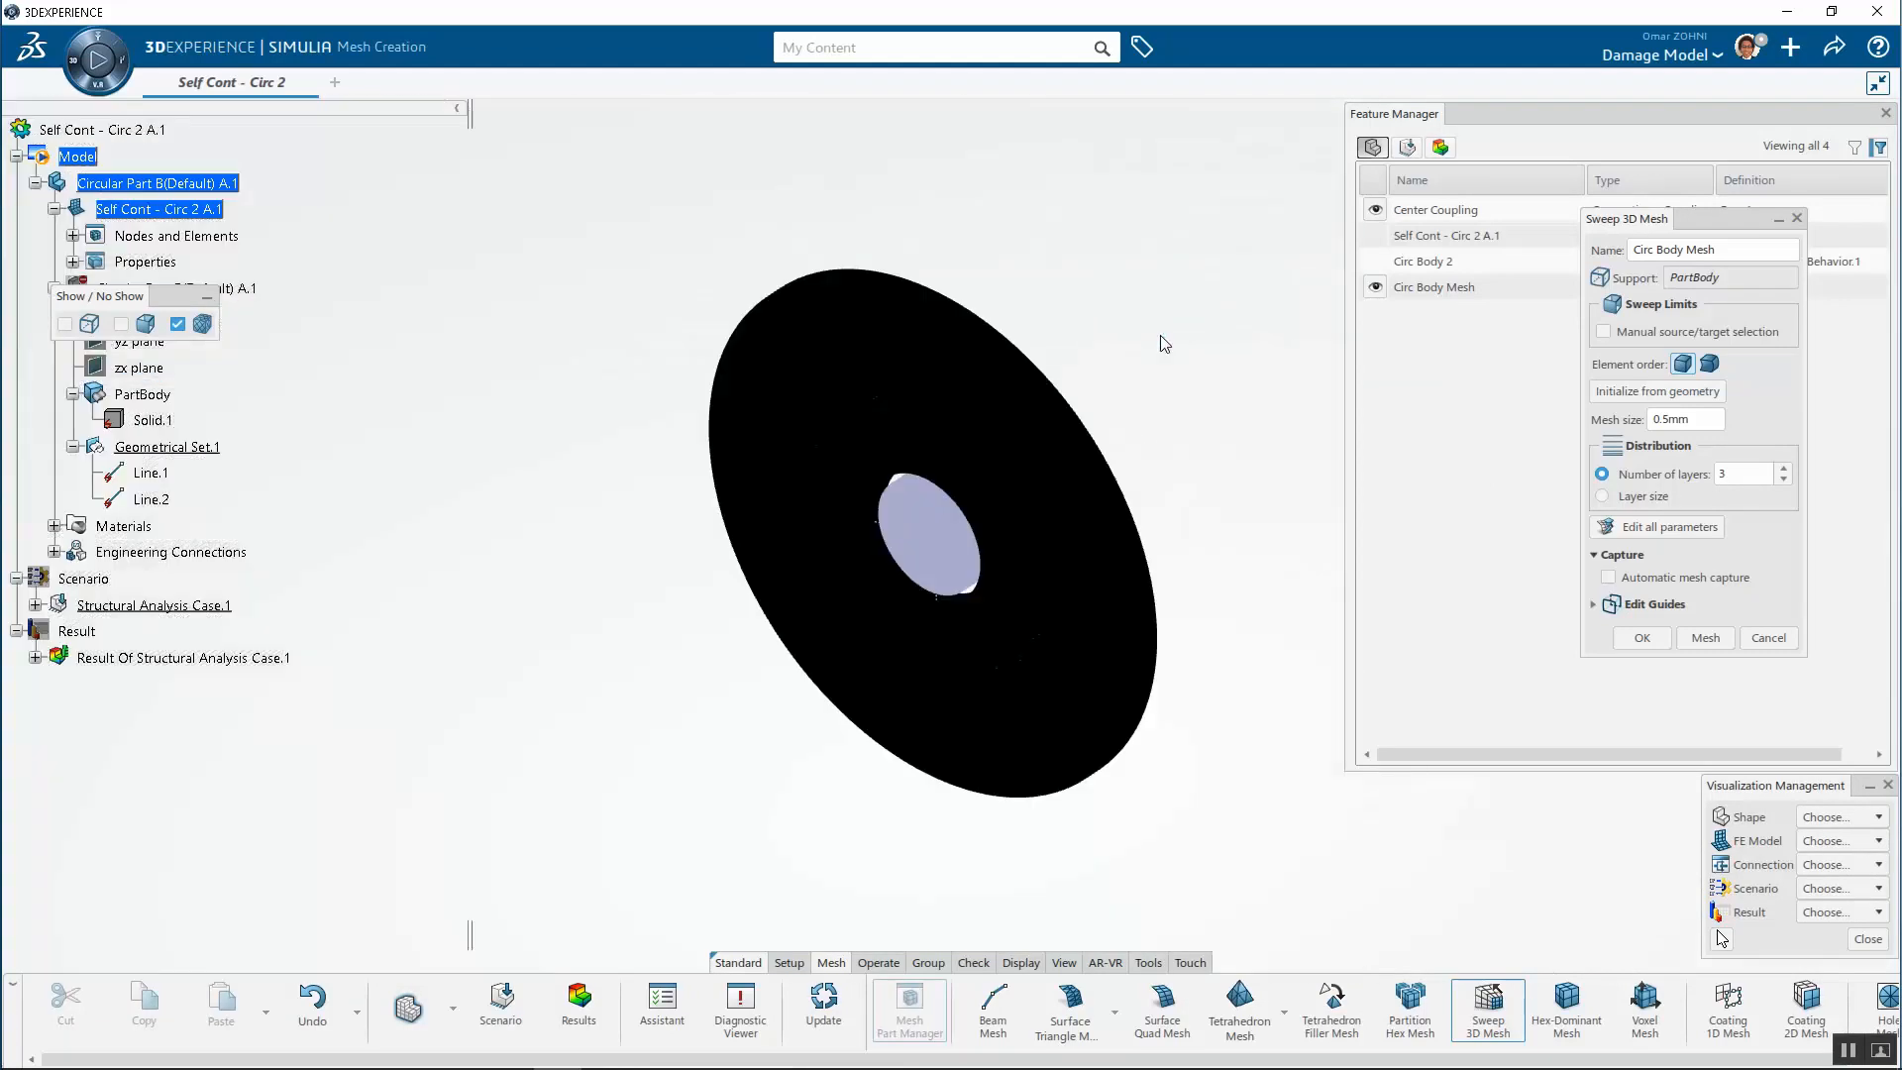
scroll(921, 549, up, 8)
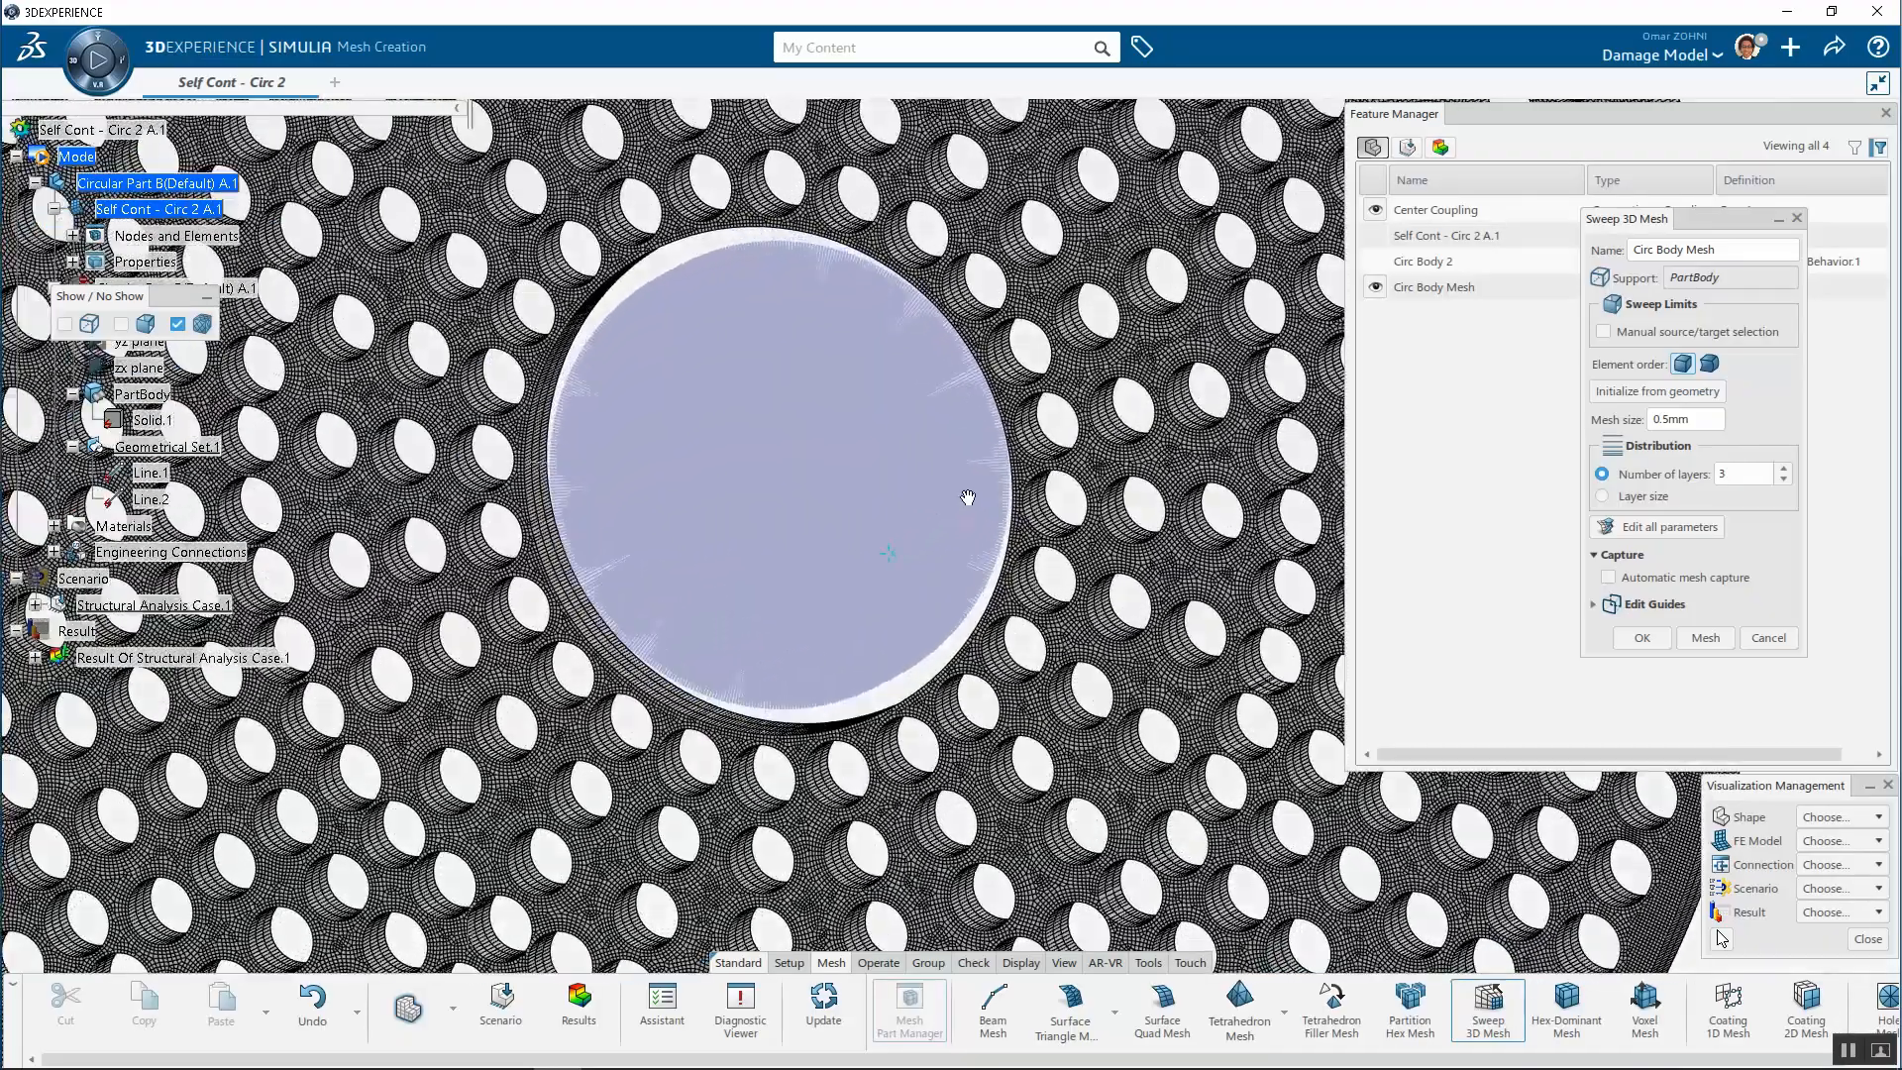
middle_drag(968, 497, 1015, 468)
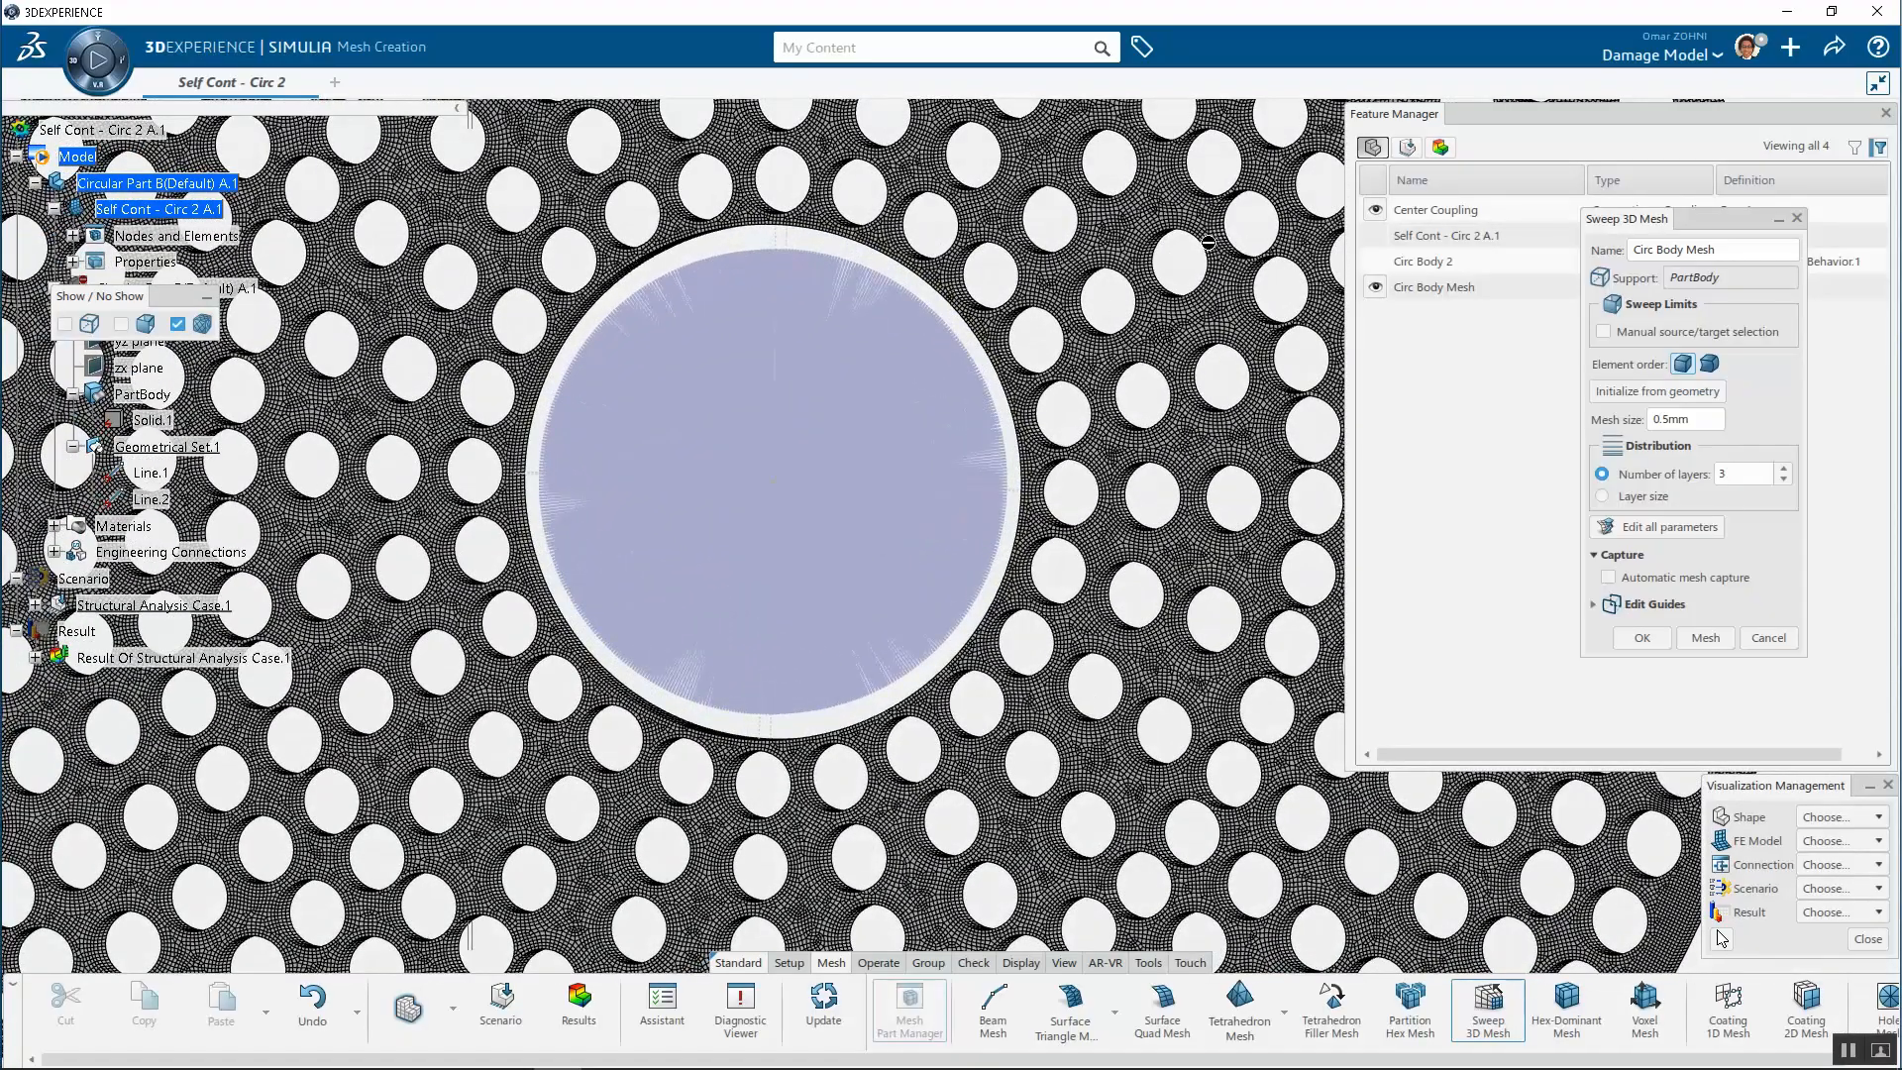
scroll(798, 409, down, 3)
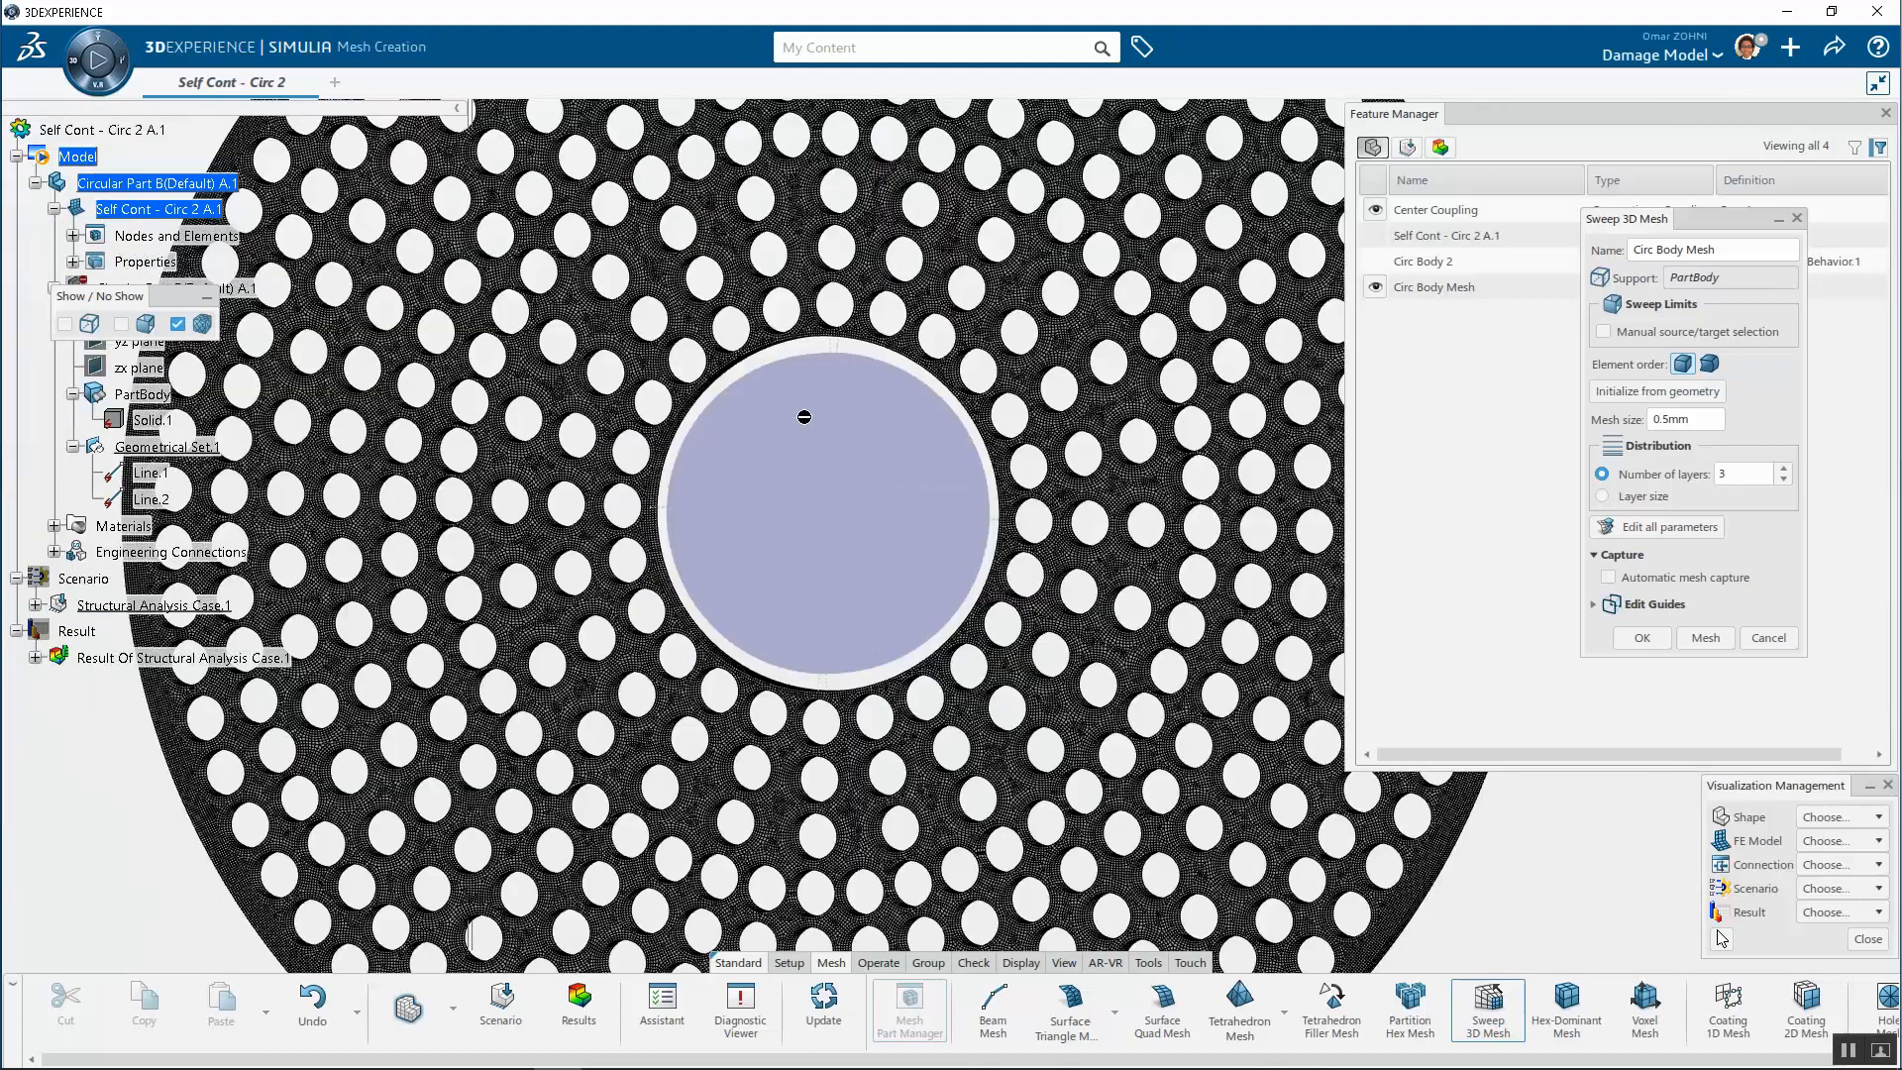
click(1652, 639)
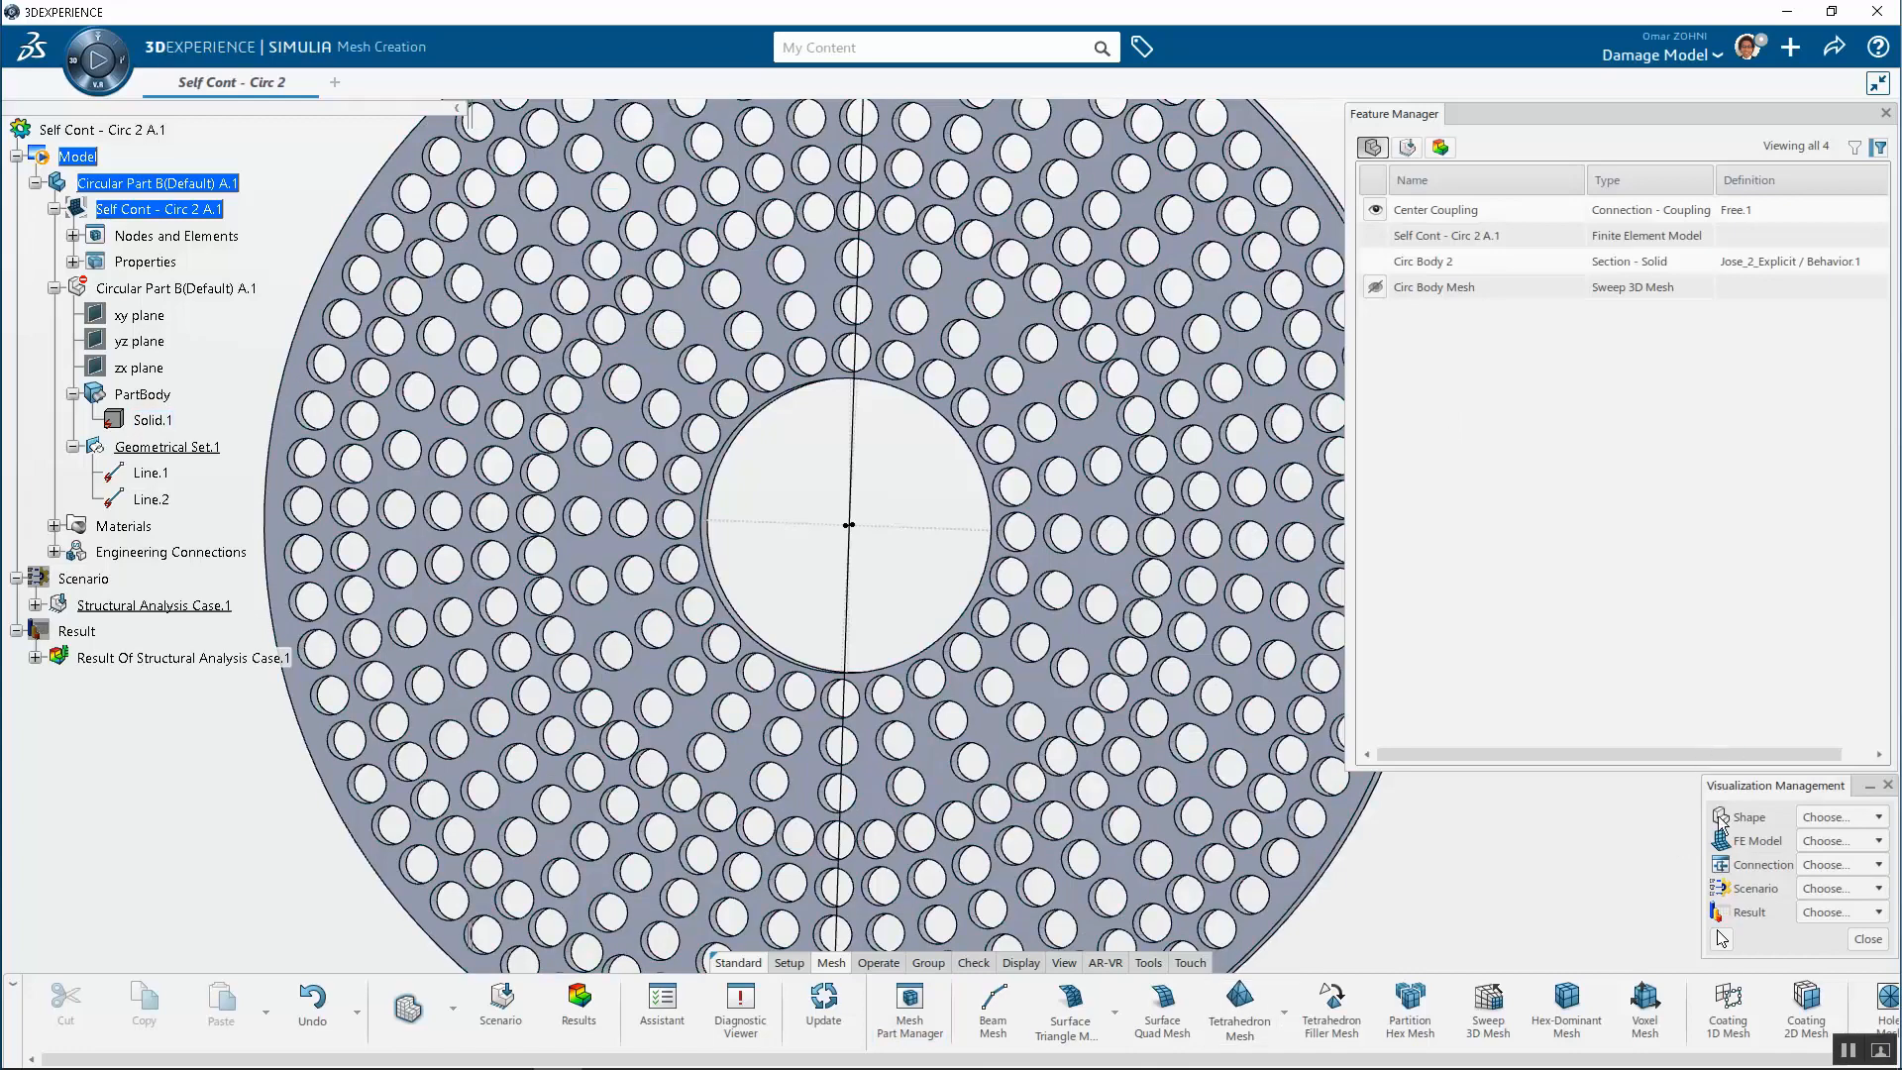
Show the FE model and select the Center Coupling connection to highlight it on the mesh
click(1842, 840)
click(1837, 864)
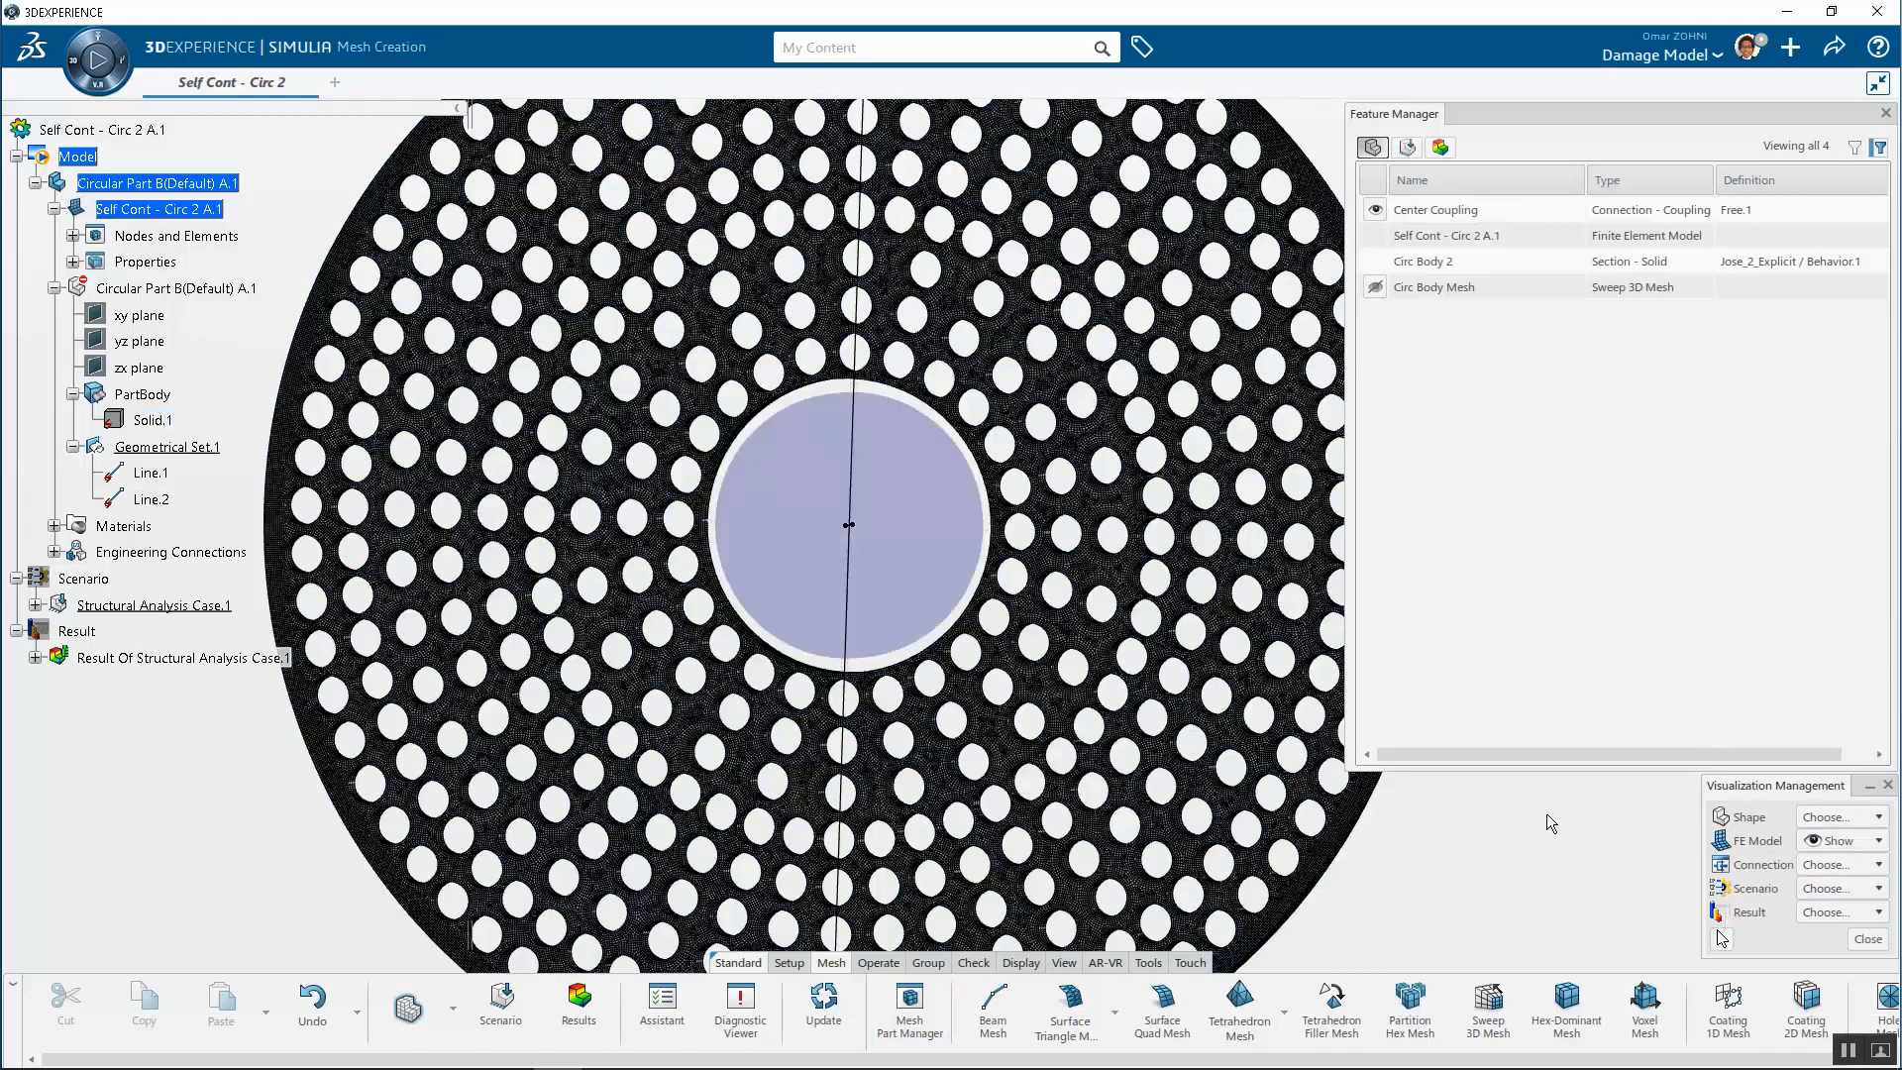
scroll(870, 479, up, 5)
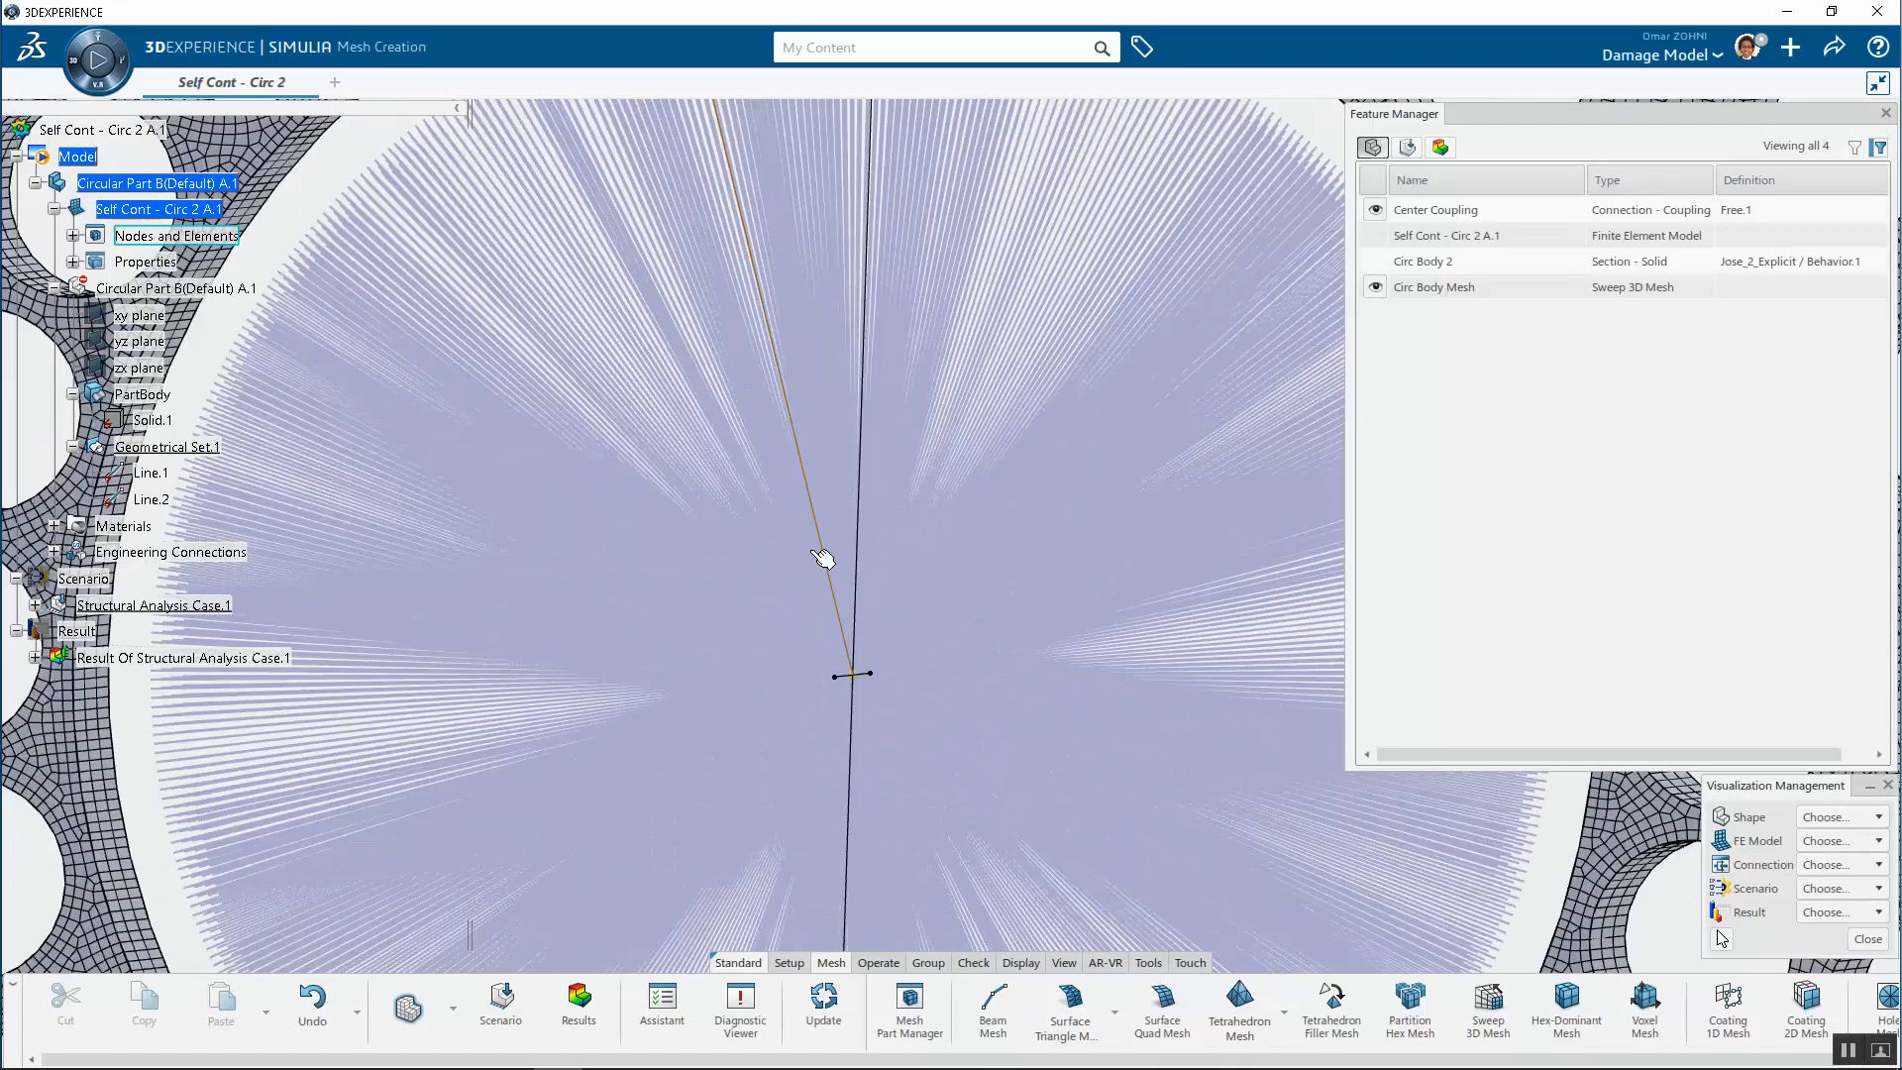
scroll(842, 644, down, 5)
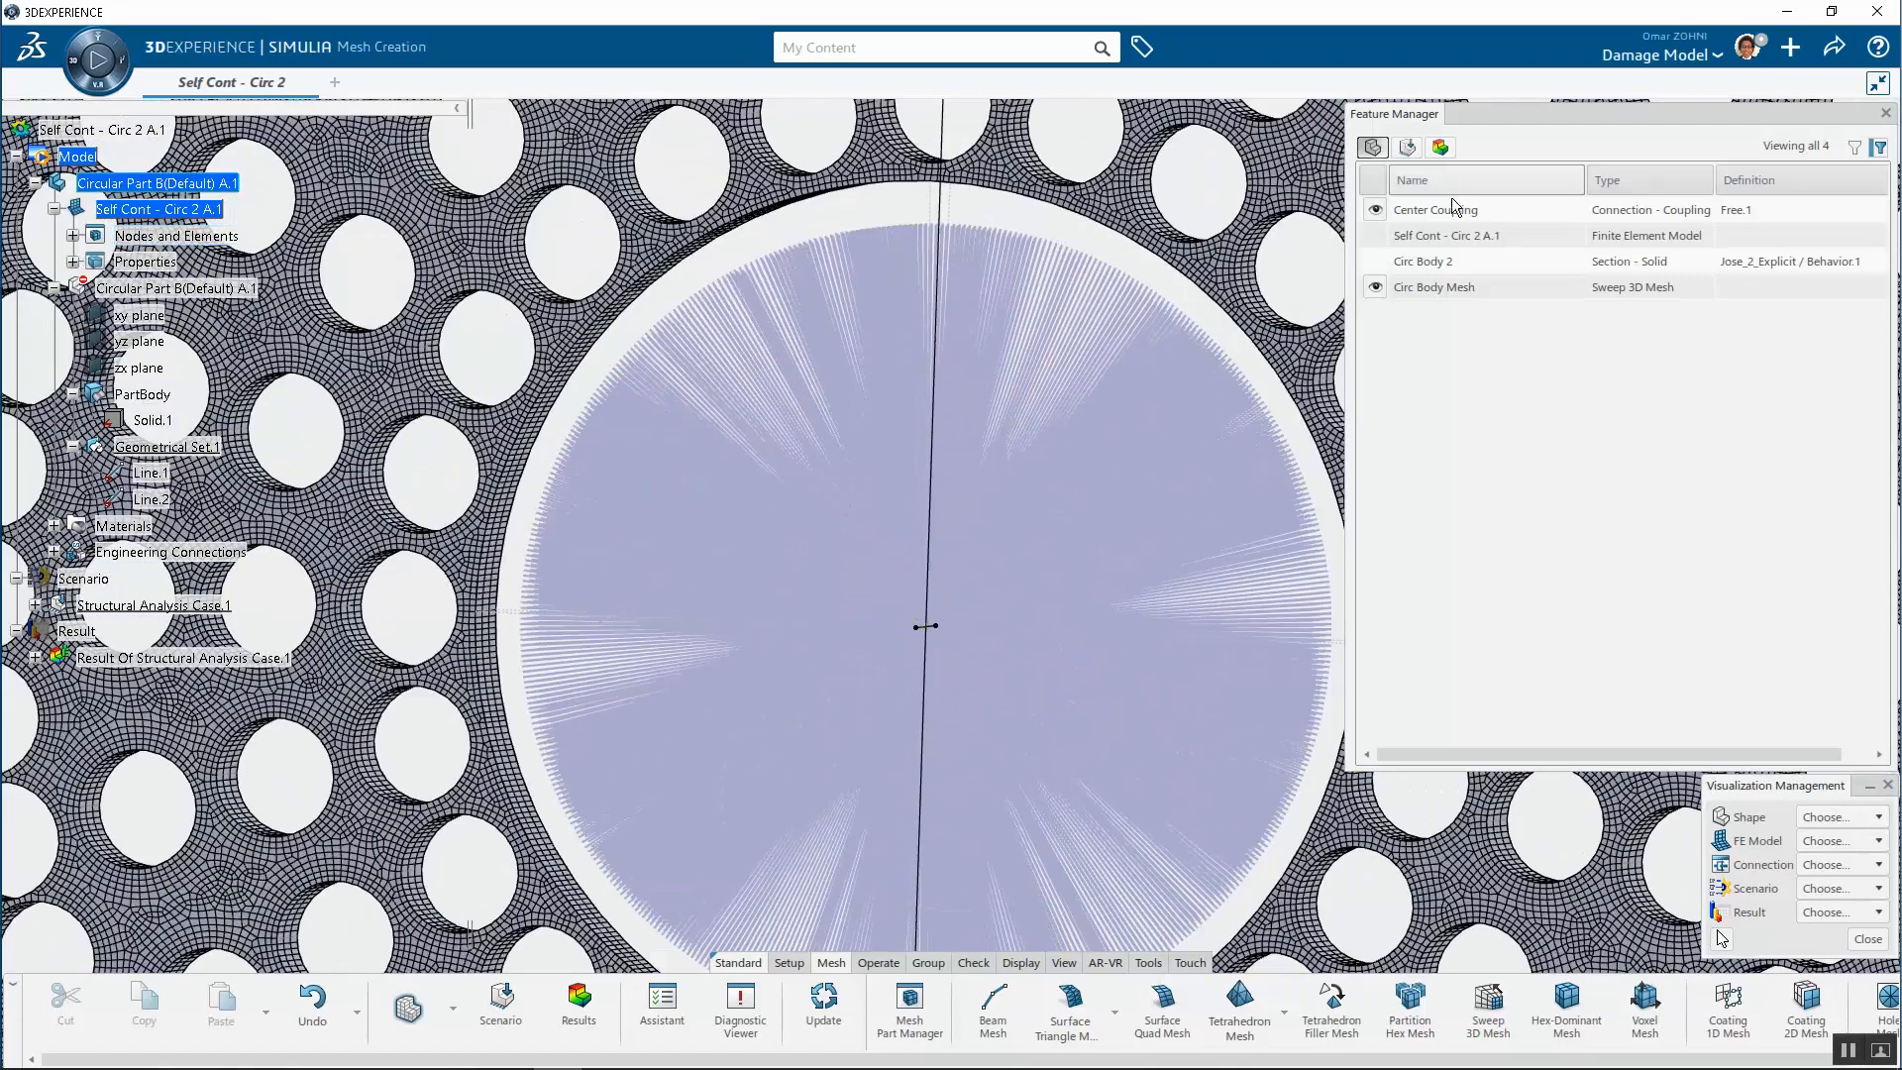
click(1453, 208)
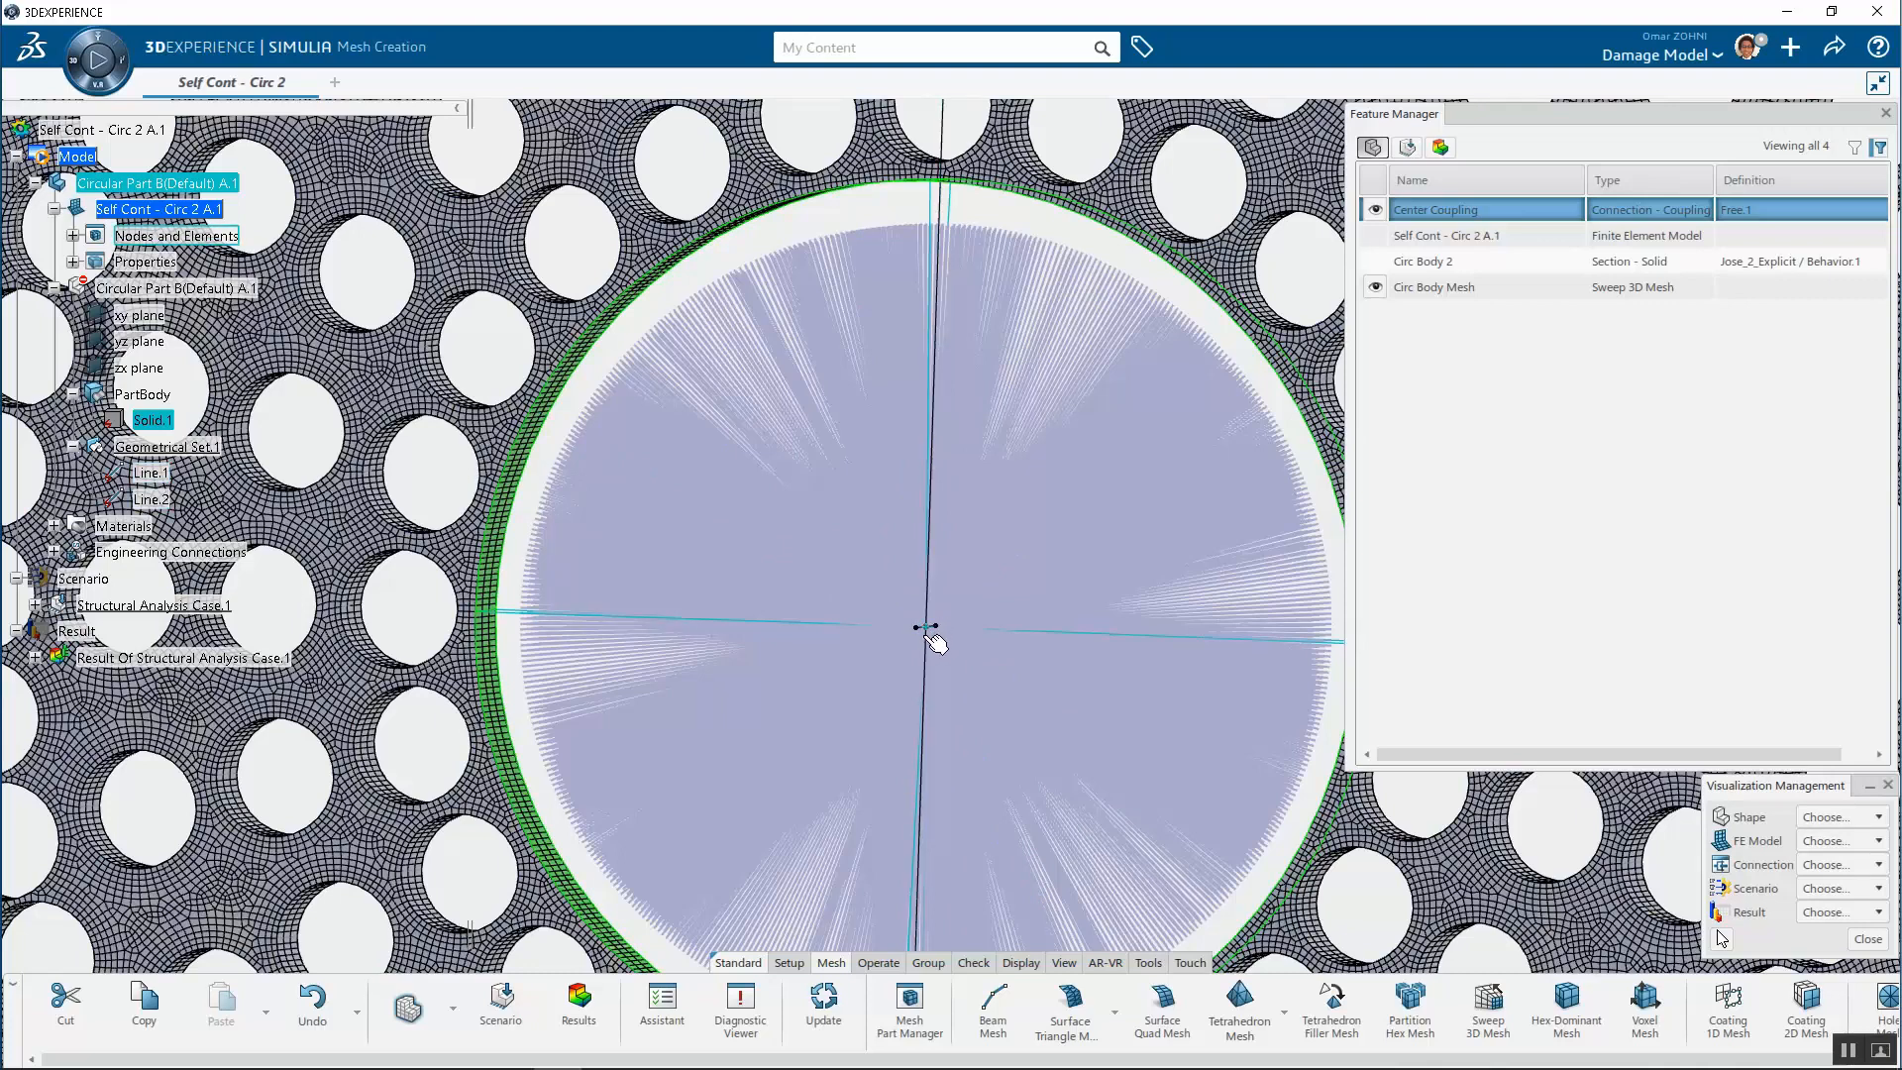
scroll(927, 604, down, 2)
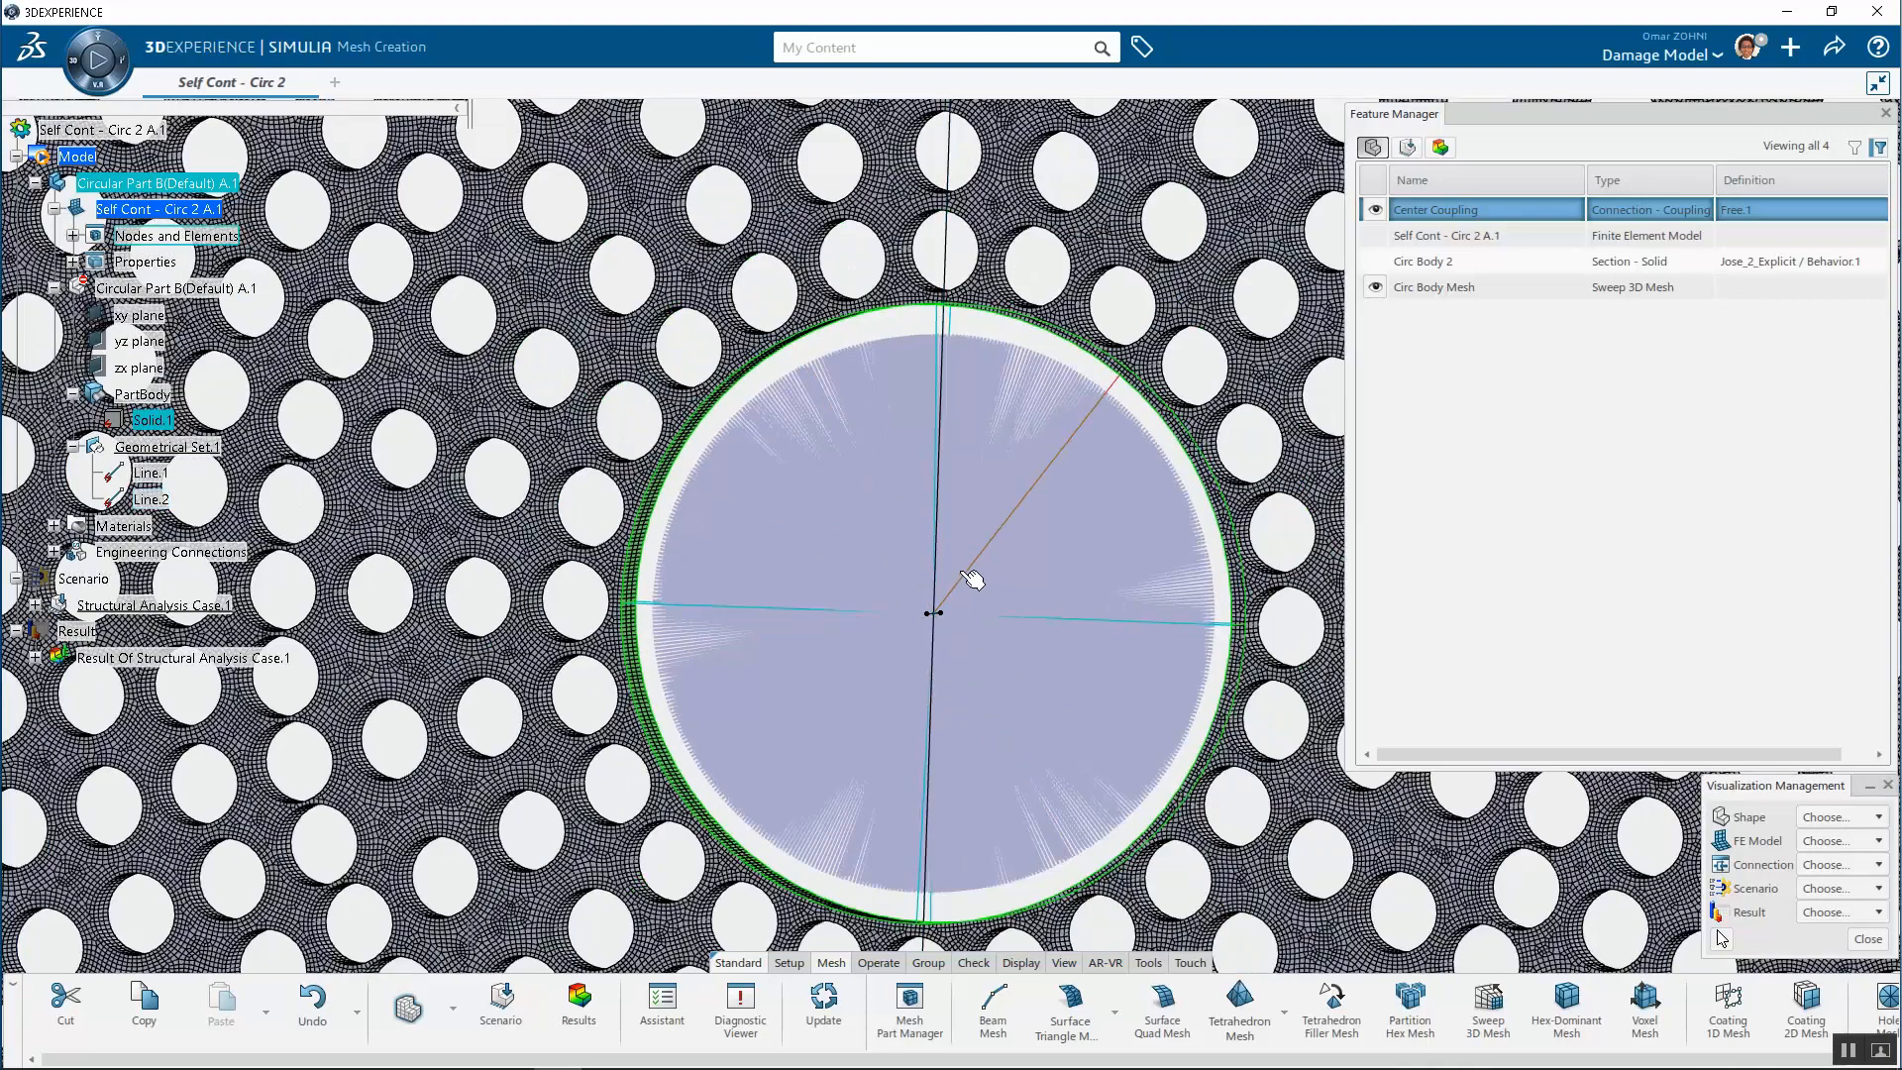
scroll(945, 600, down, 4)
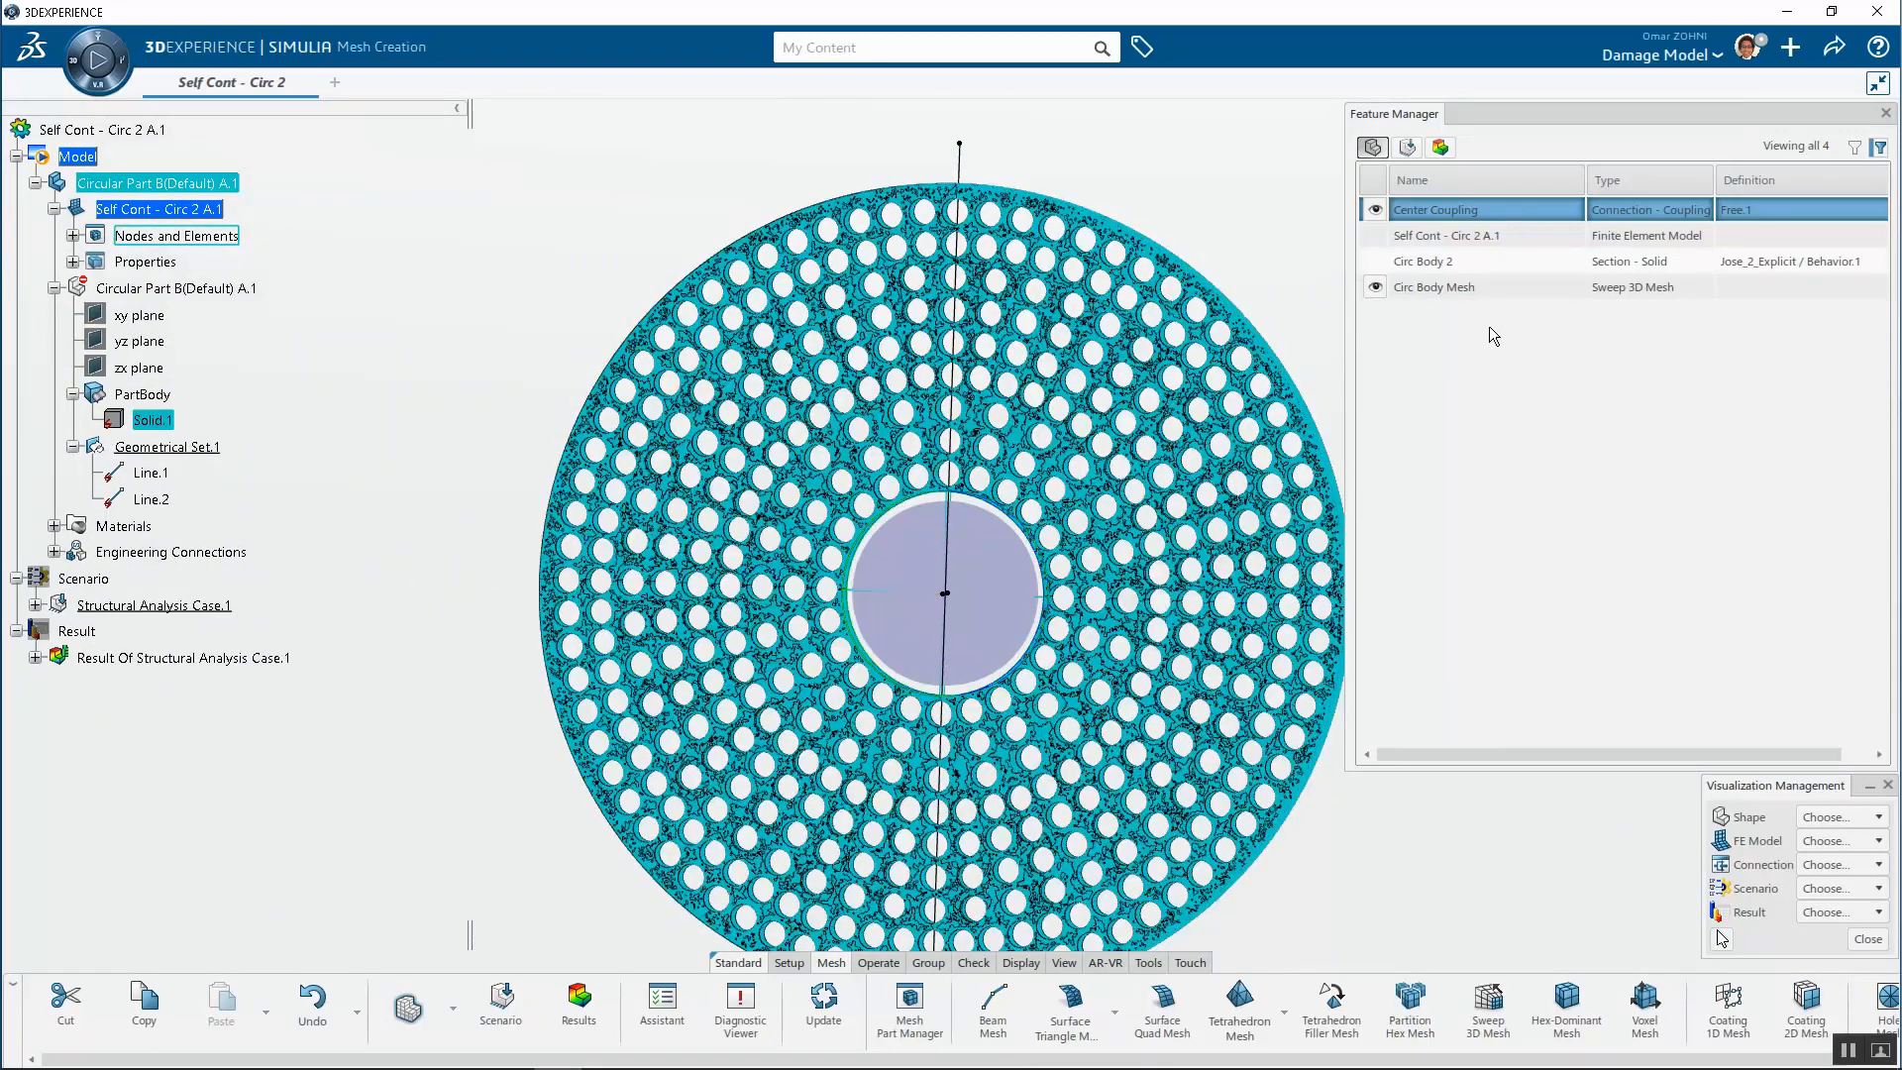
Switch the Feature Manager to the scenario features list and hide the FE model
click(1409, 149)
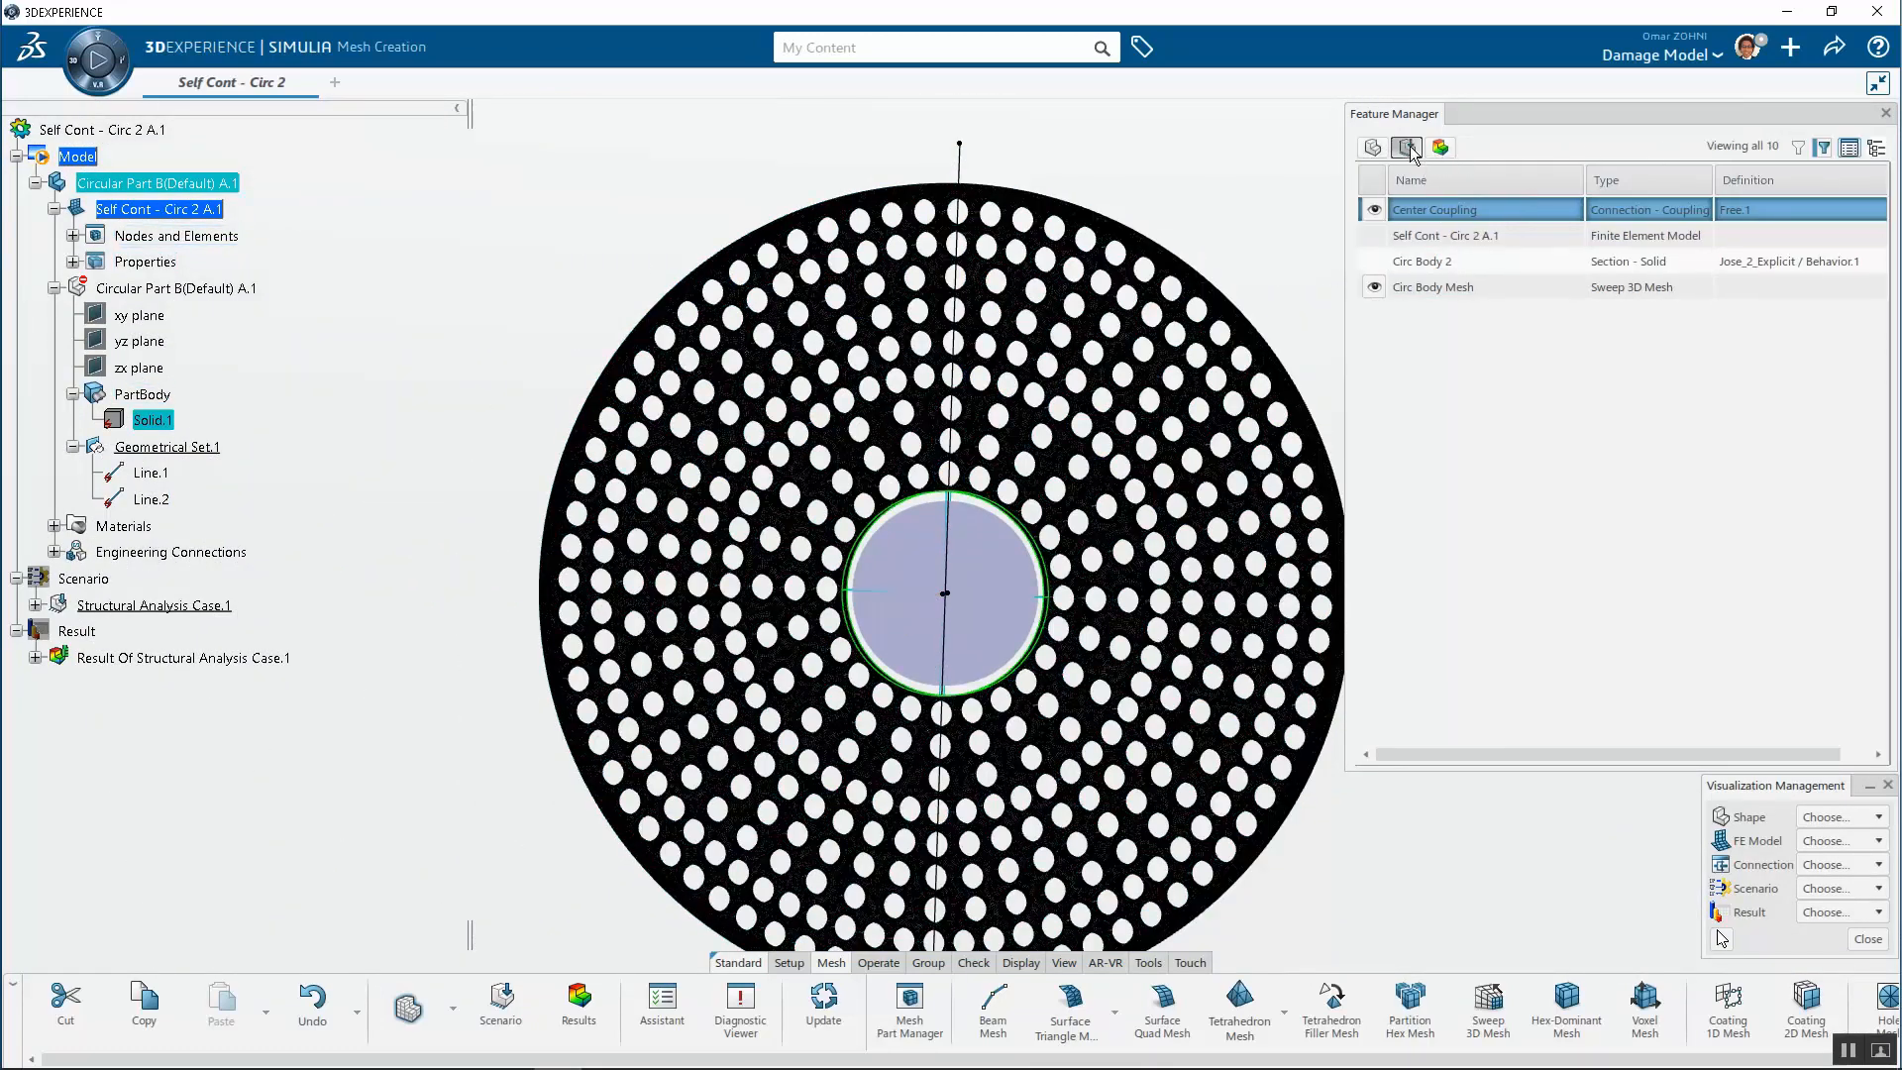
scroll(1186, 242, down, 3)
middle_drag(1187, 241, 1099, 301)
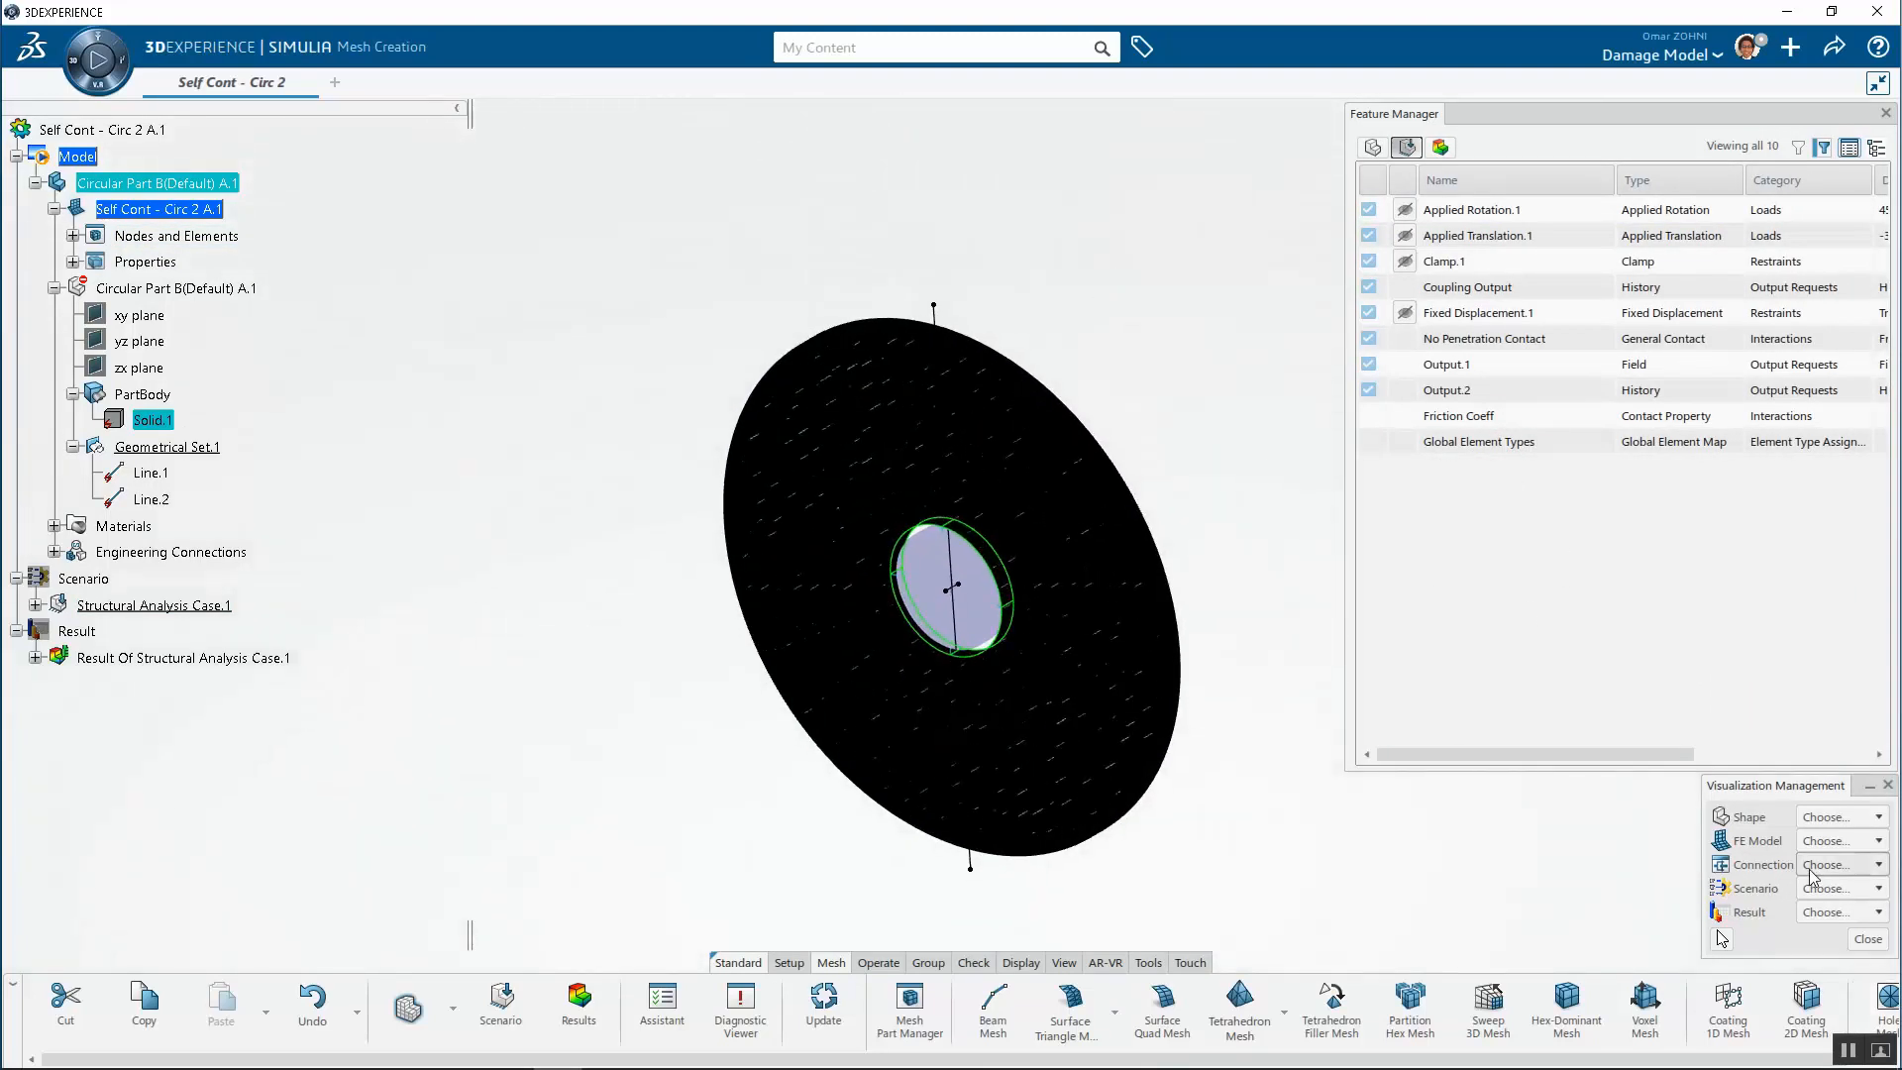
click(1840, 840)
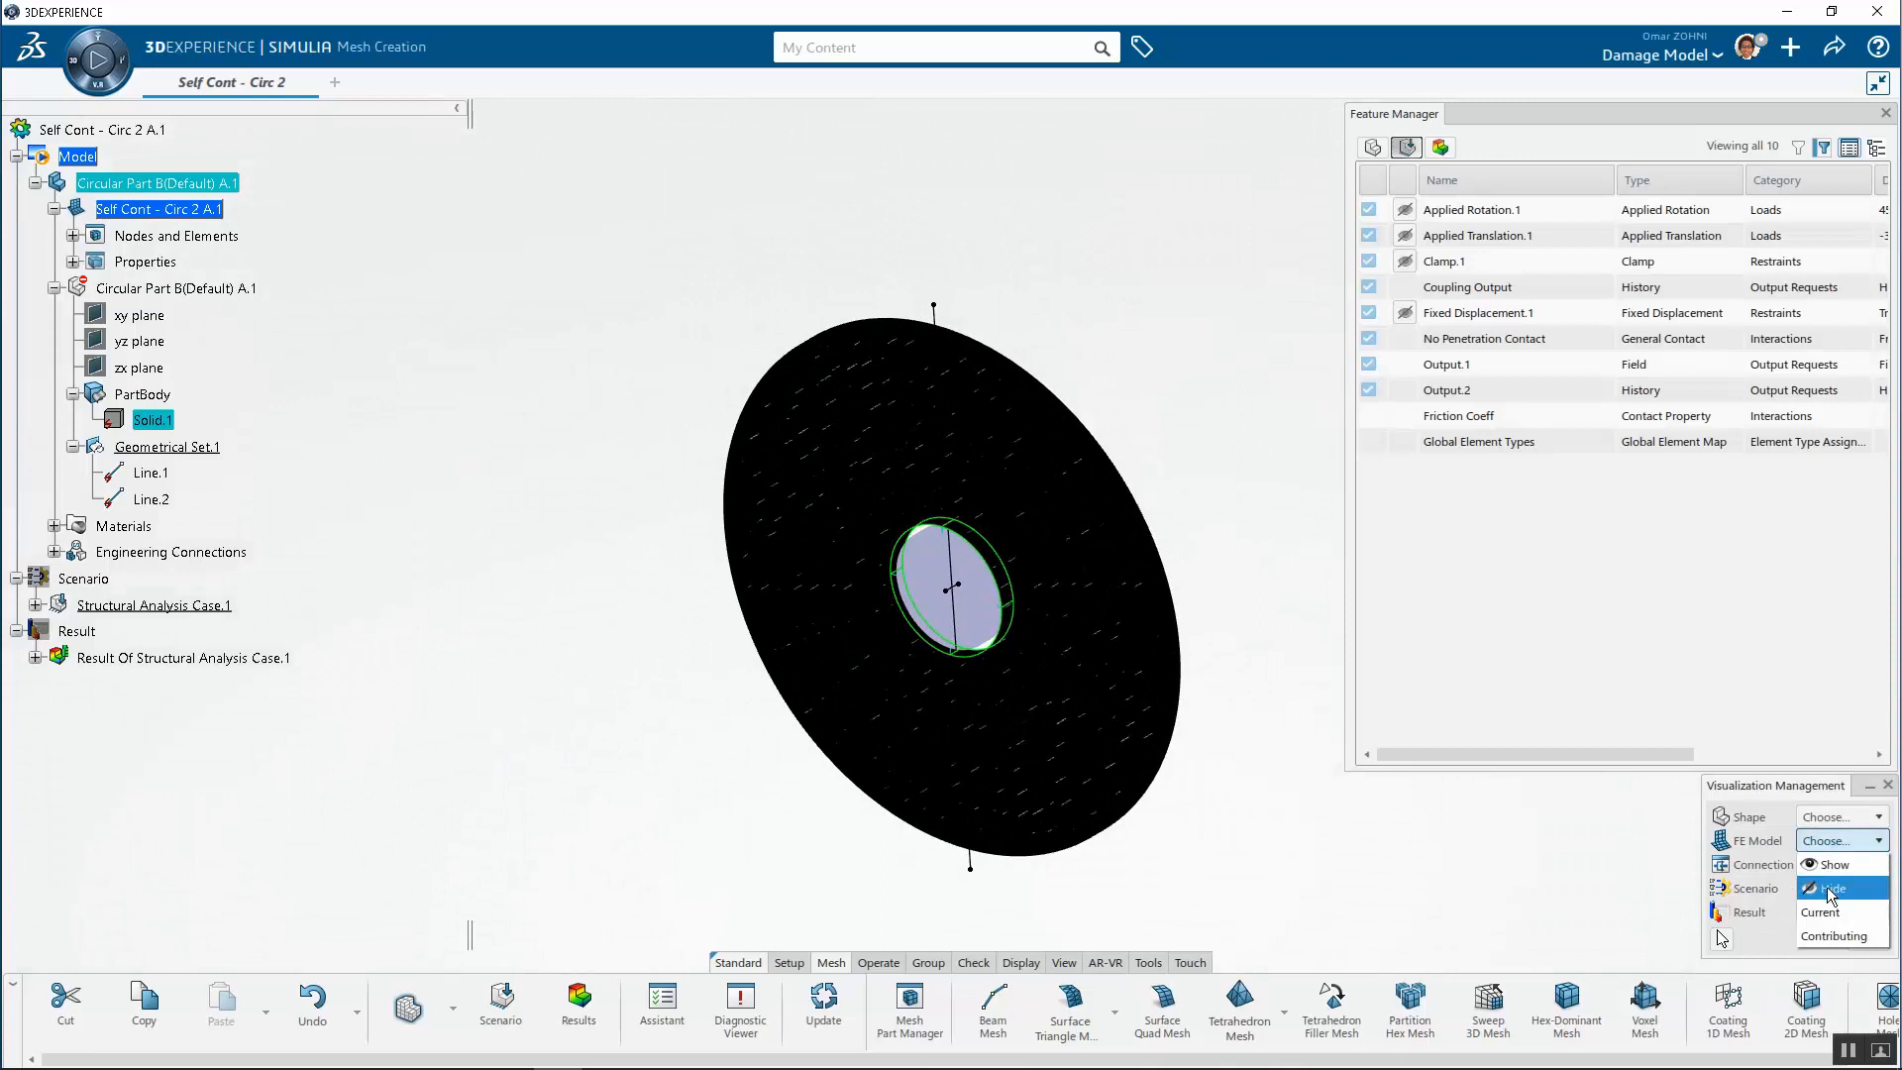
click(1830, 889)
Select Applied Rotation.1 and review the definitions of the loads, restraints and interactions in the list
click(1485, 210)
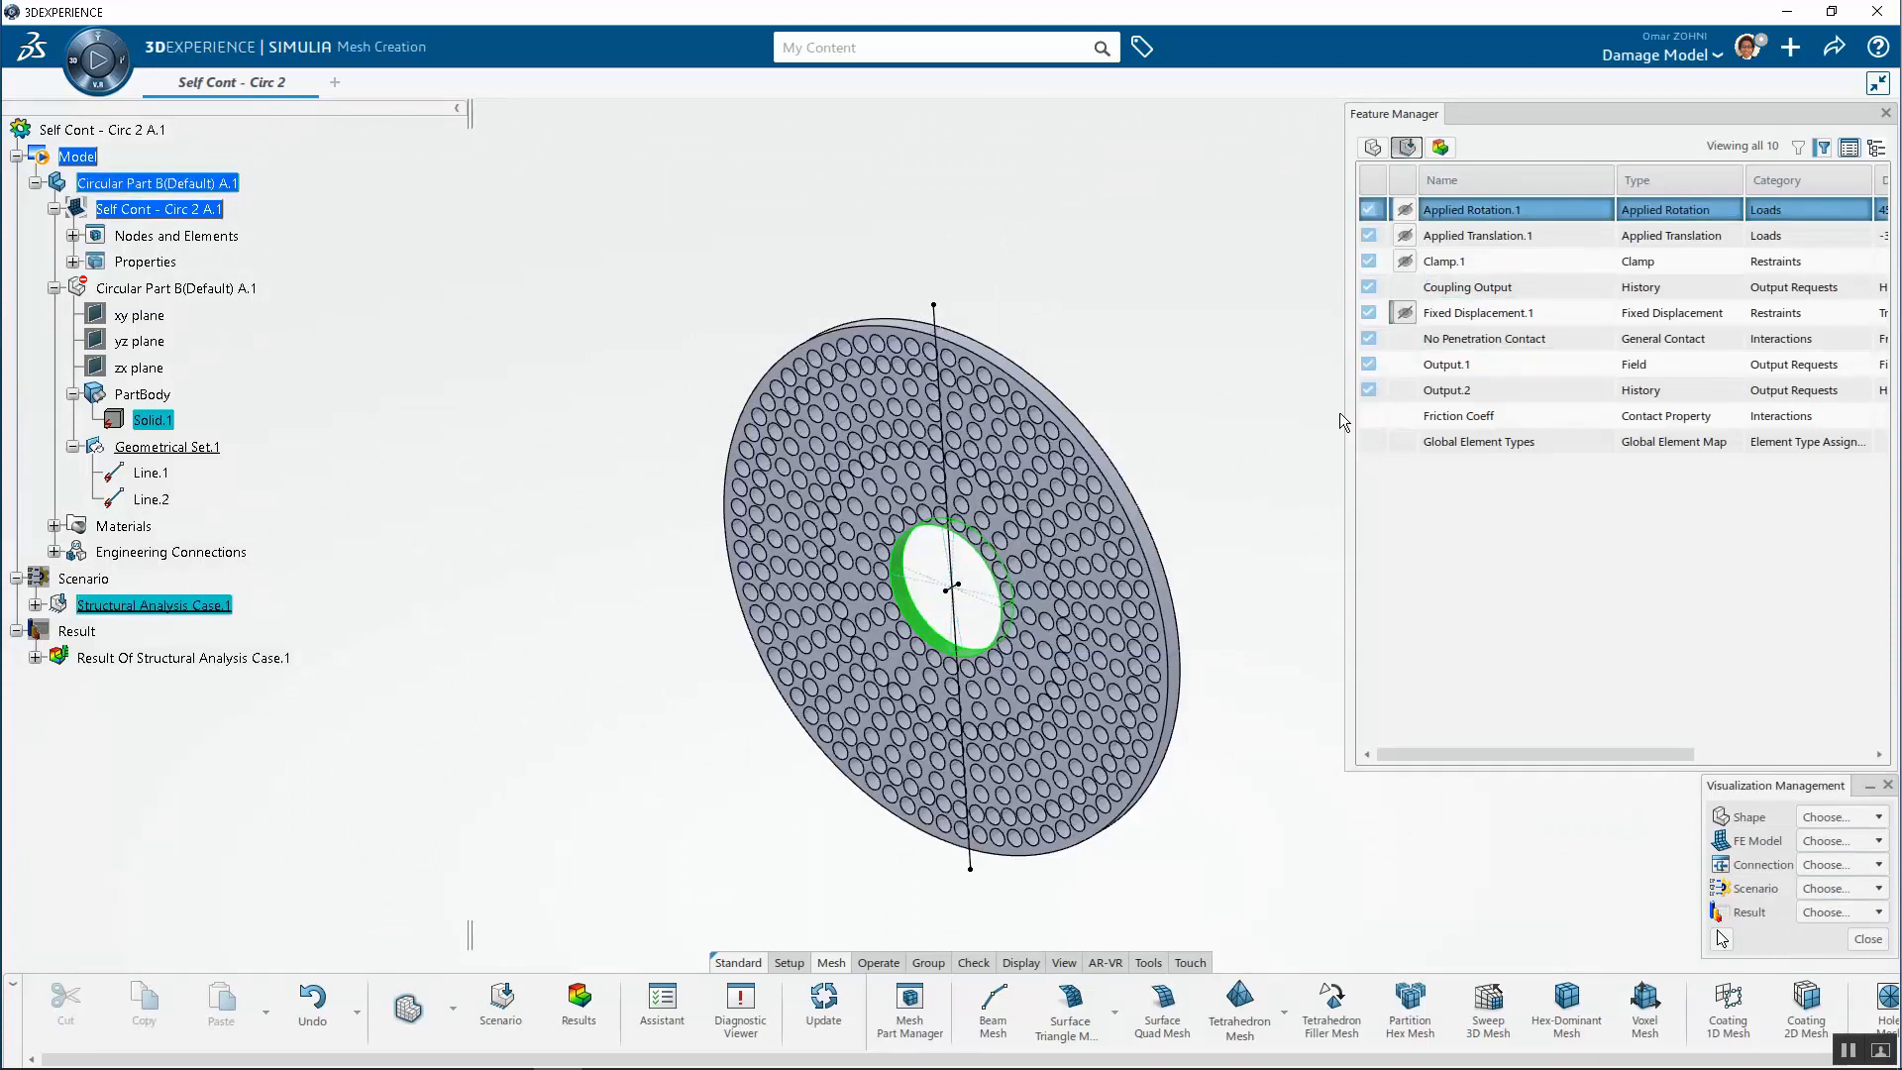
drag(1550, 754, 1615, 755)
scroll(951, 589, up, 6)
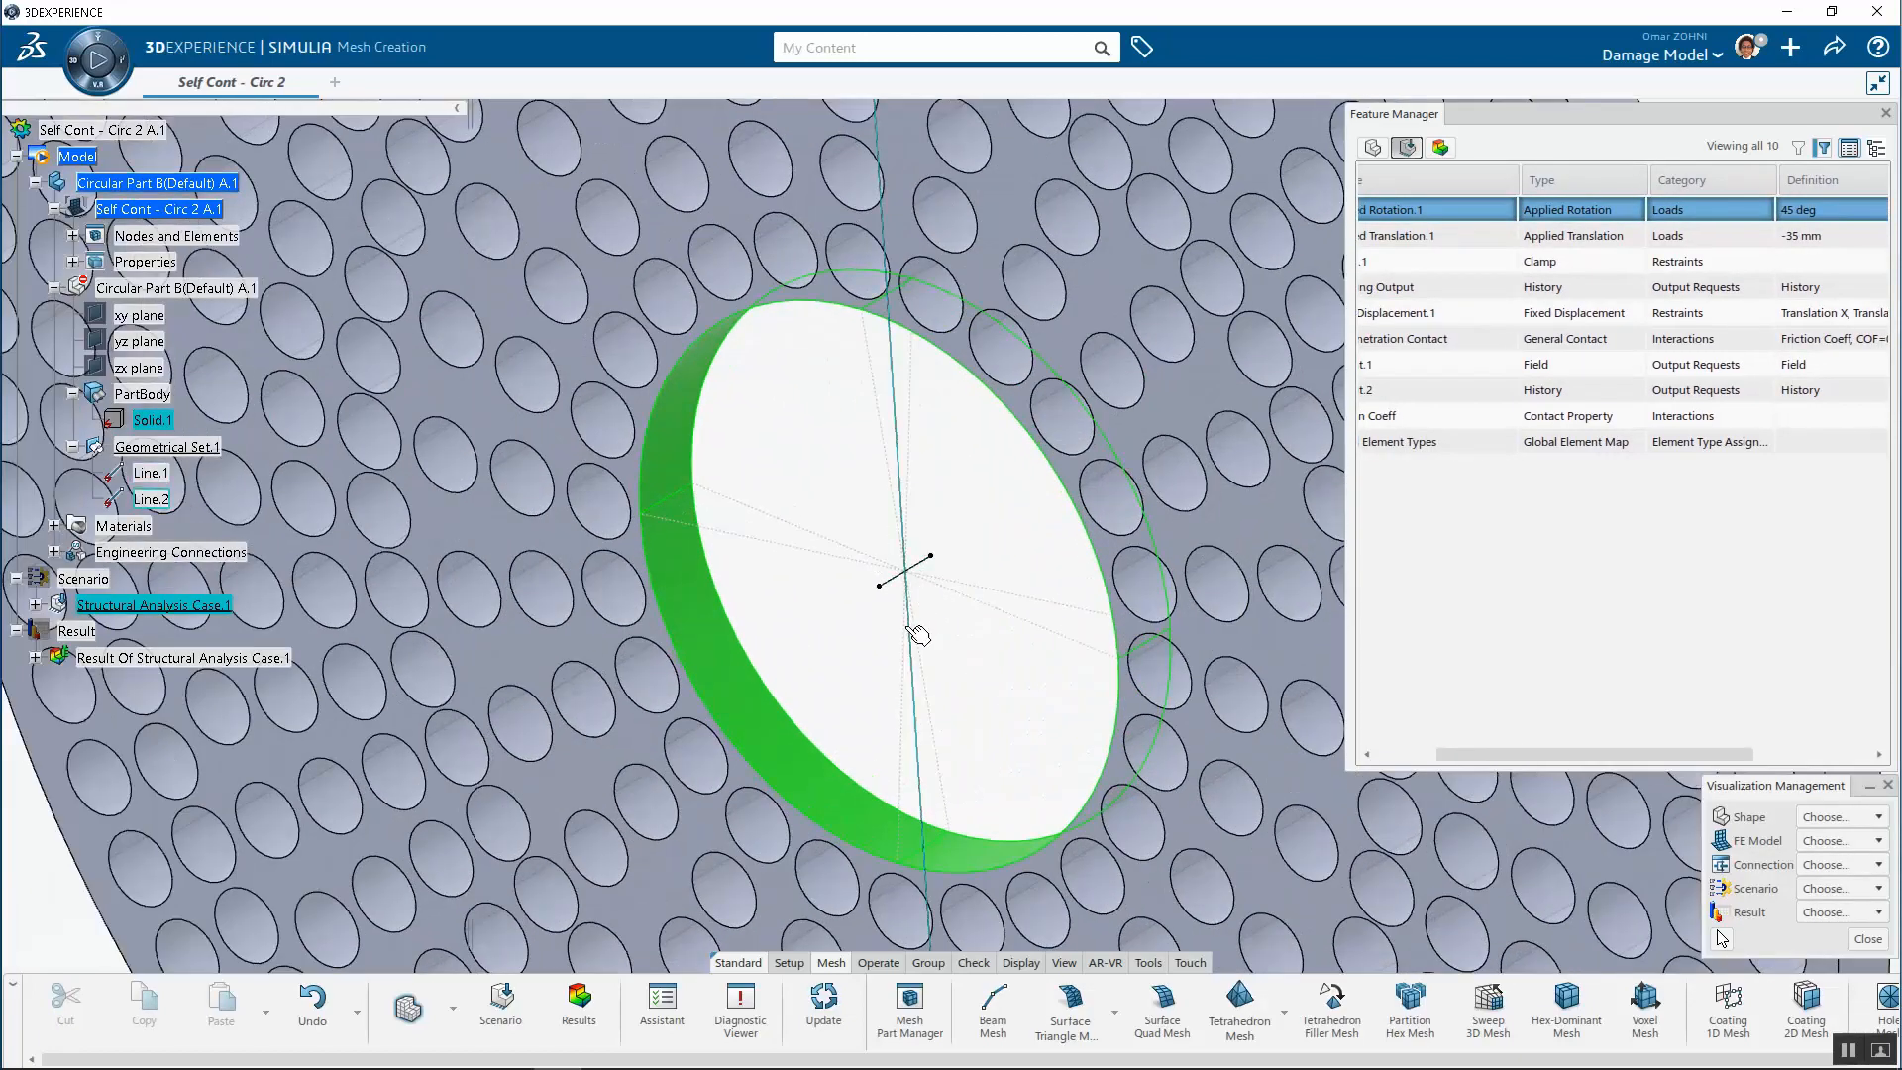
scroll(918, 634, down, 6)
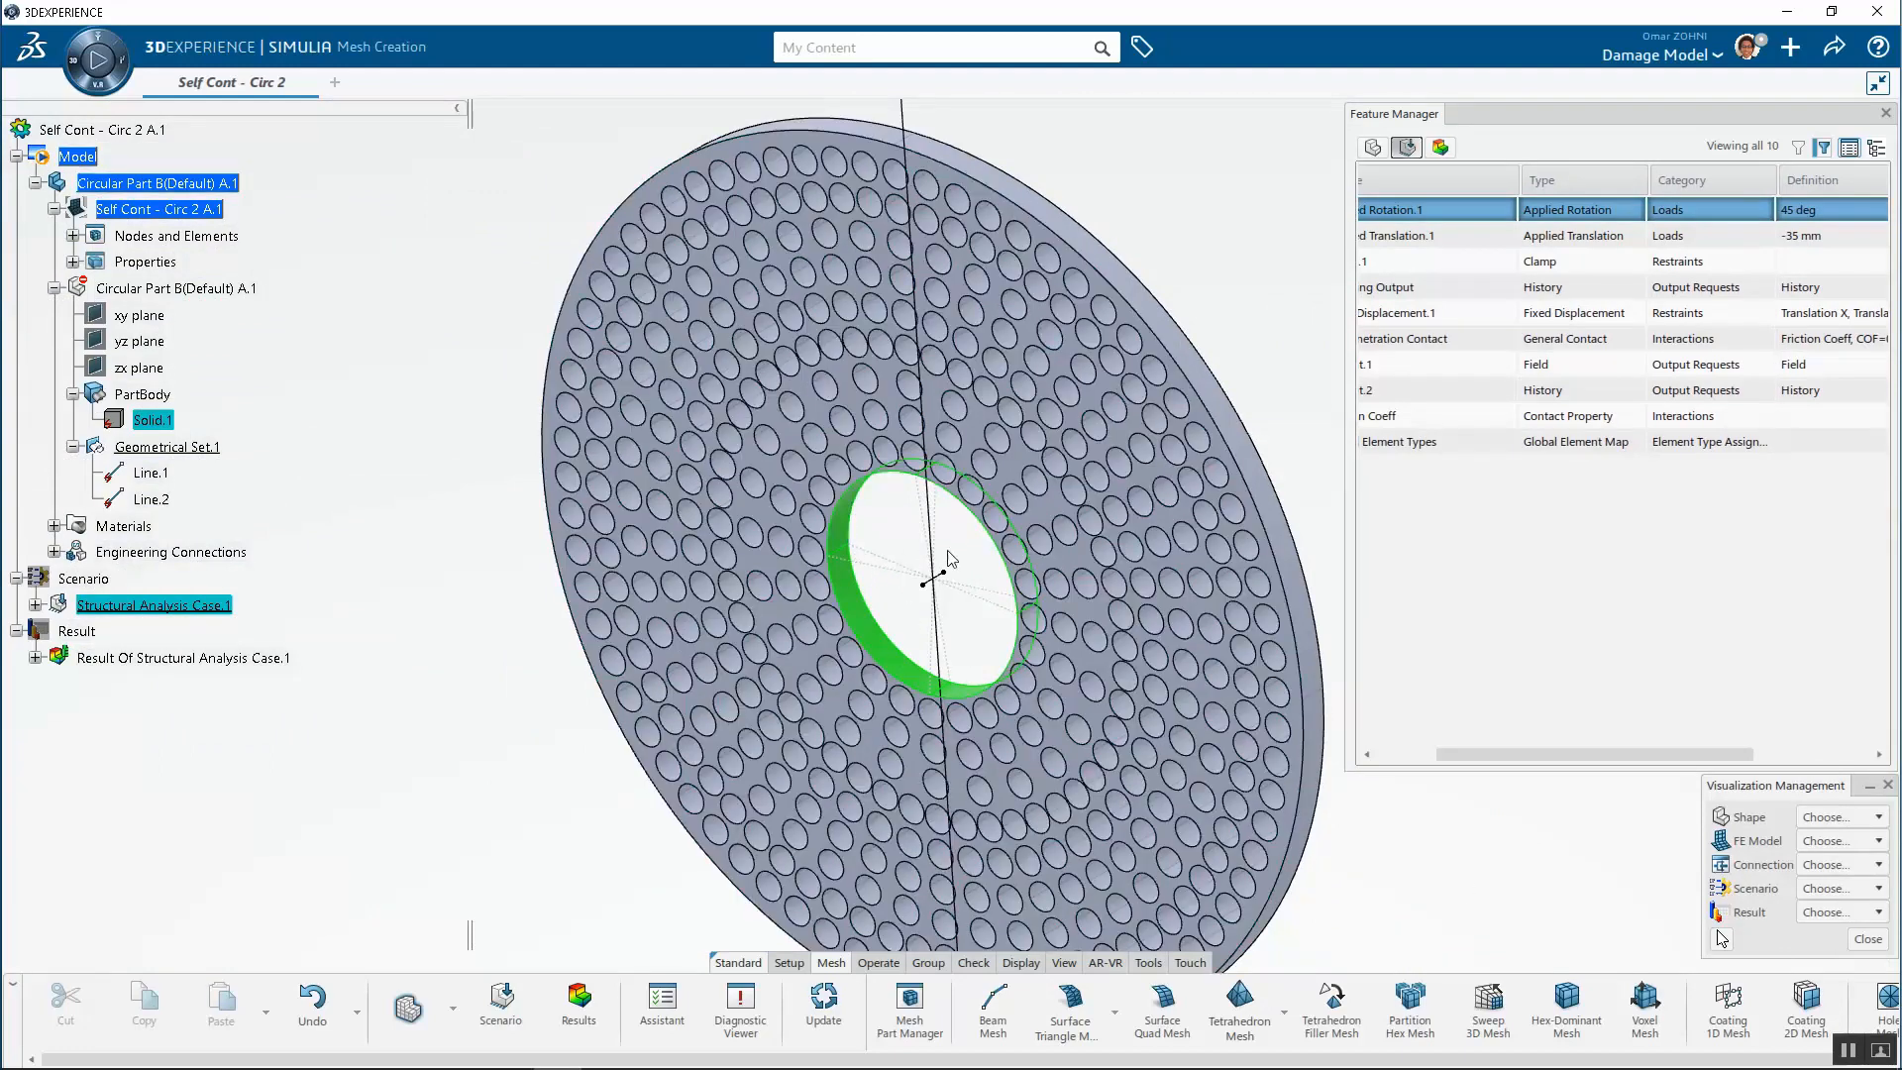
scroll(948, 557, up, 5)
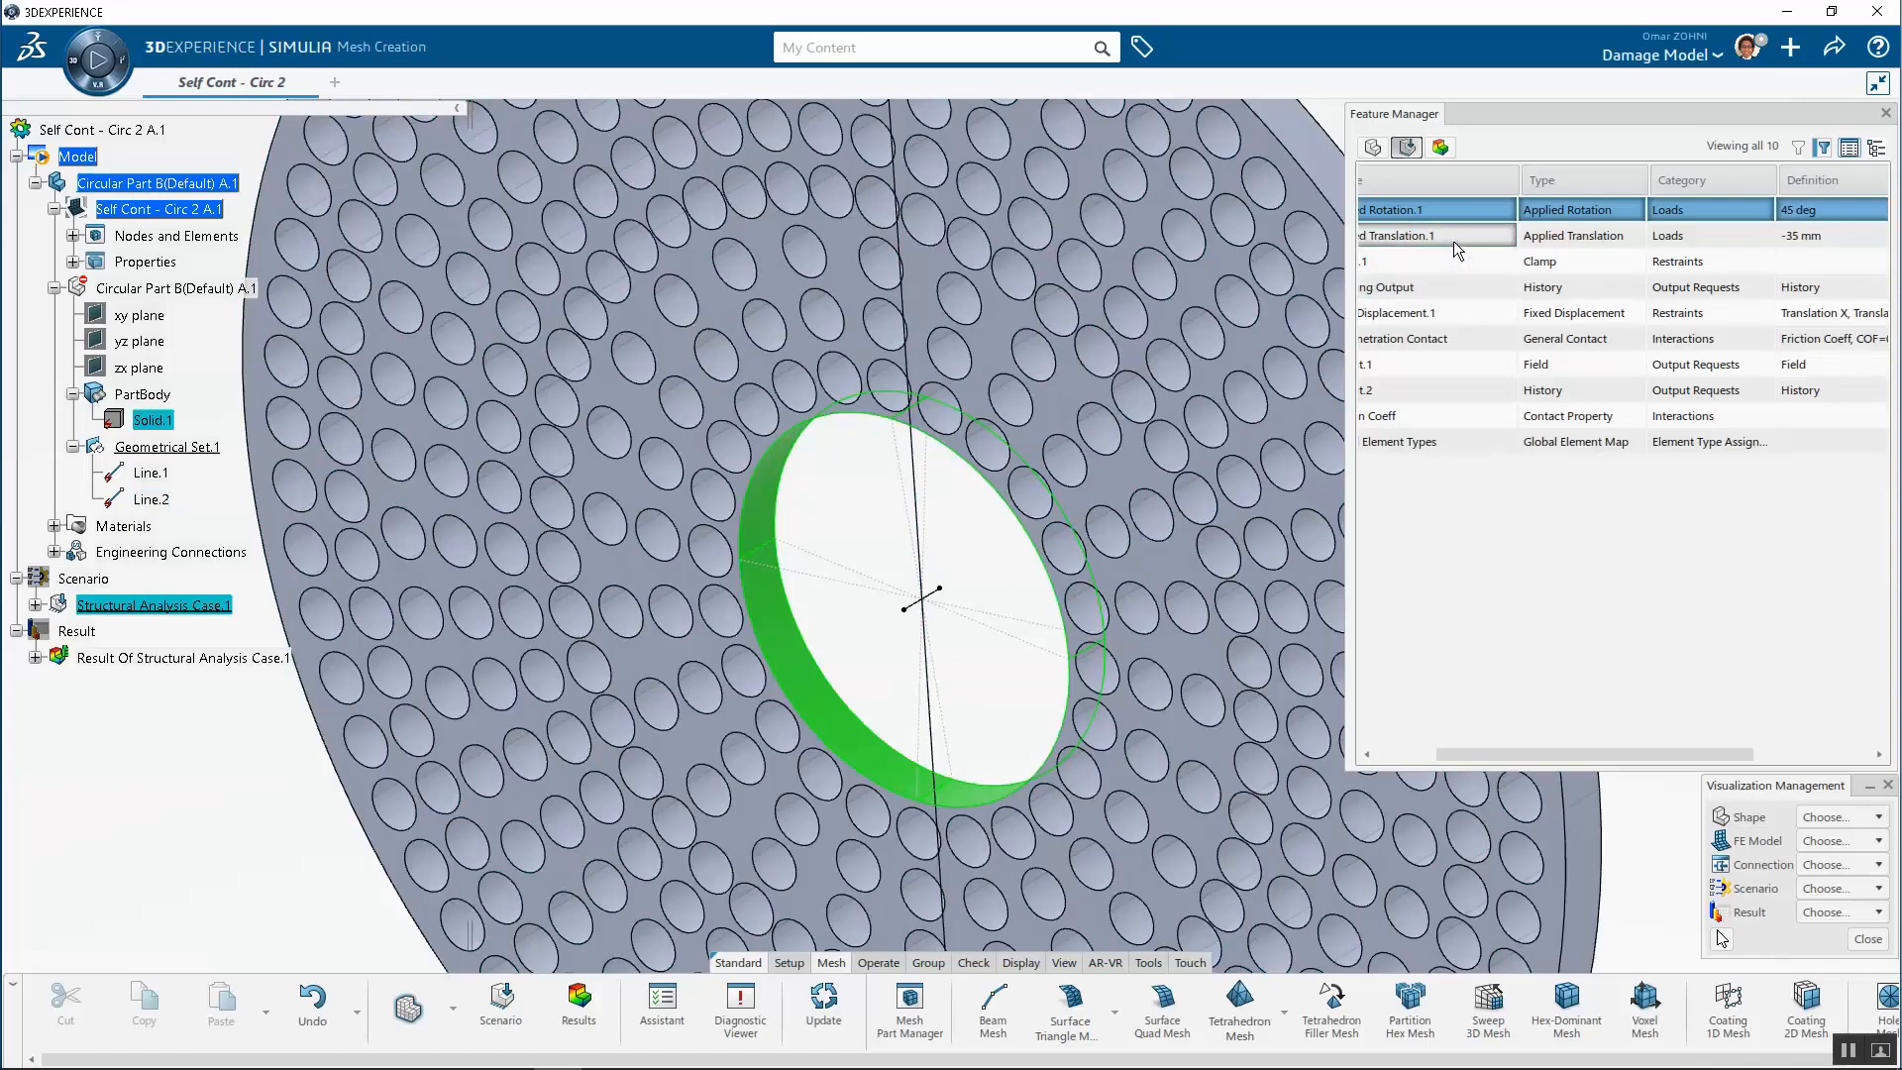
scroll(926, 569, down, 5)
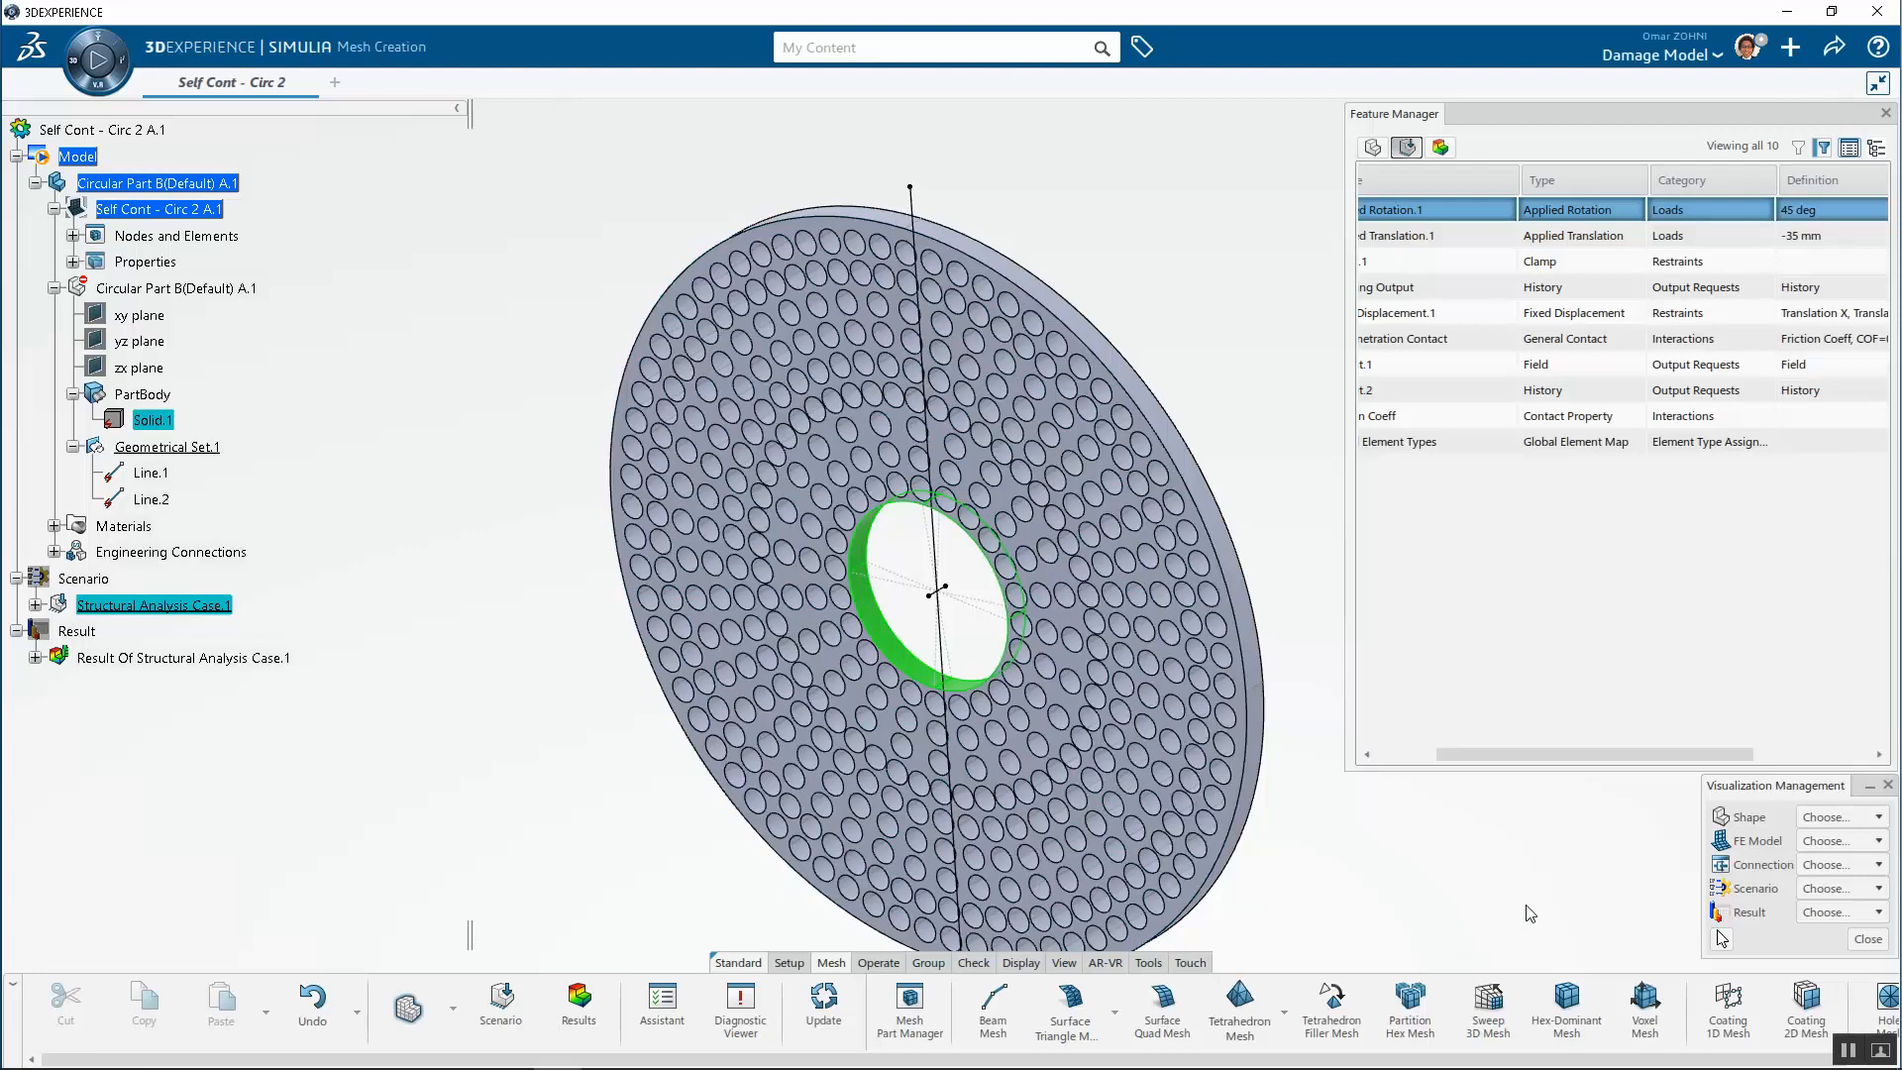
click(1418, 755)
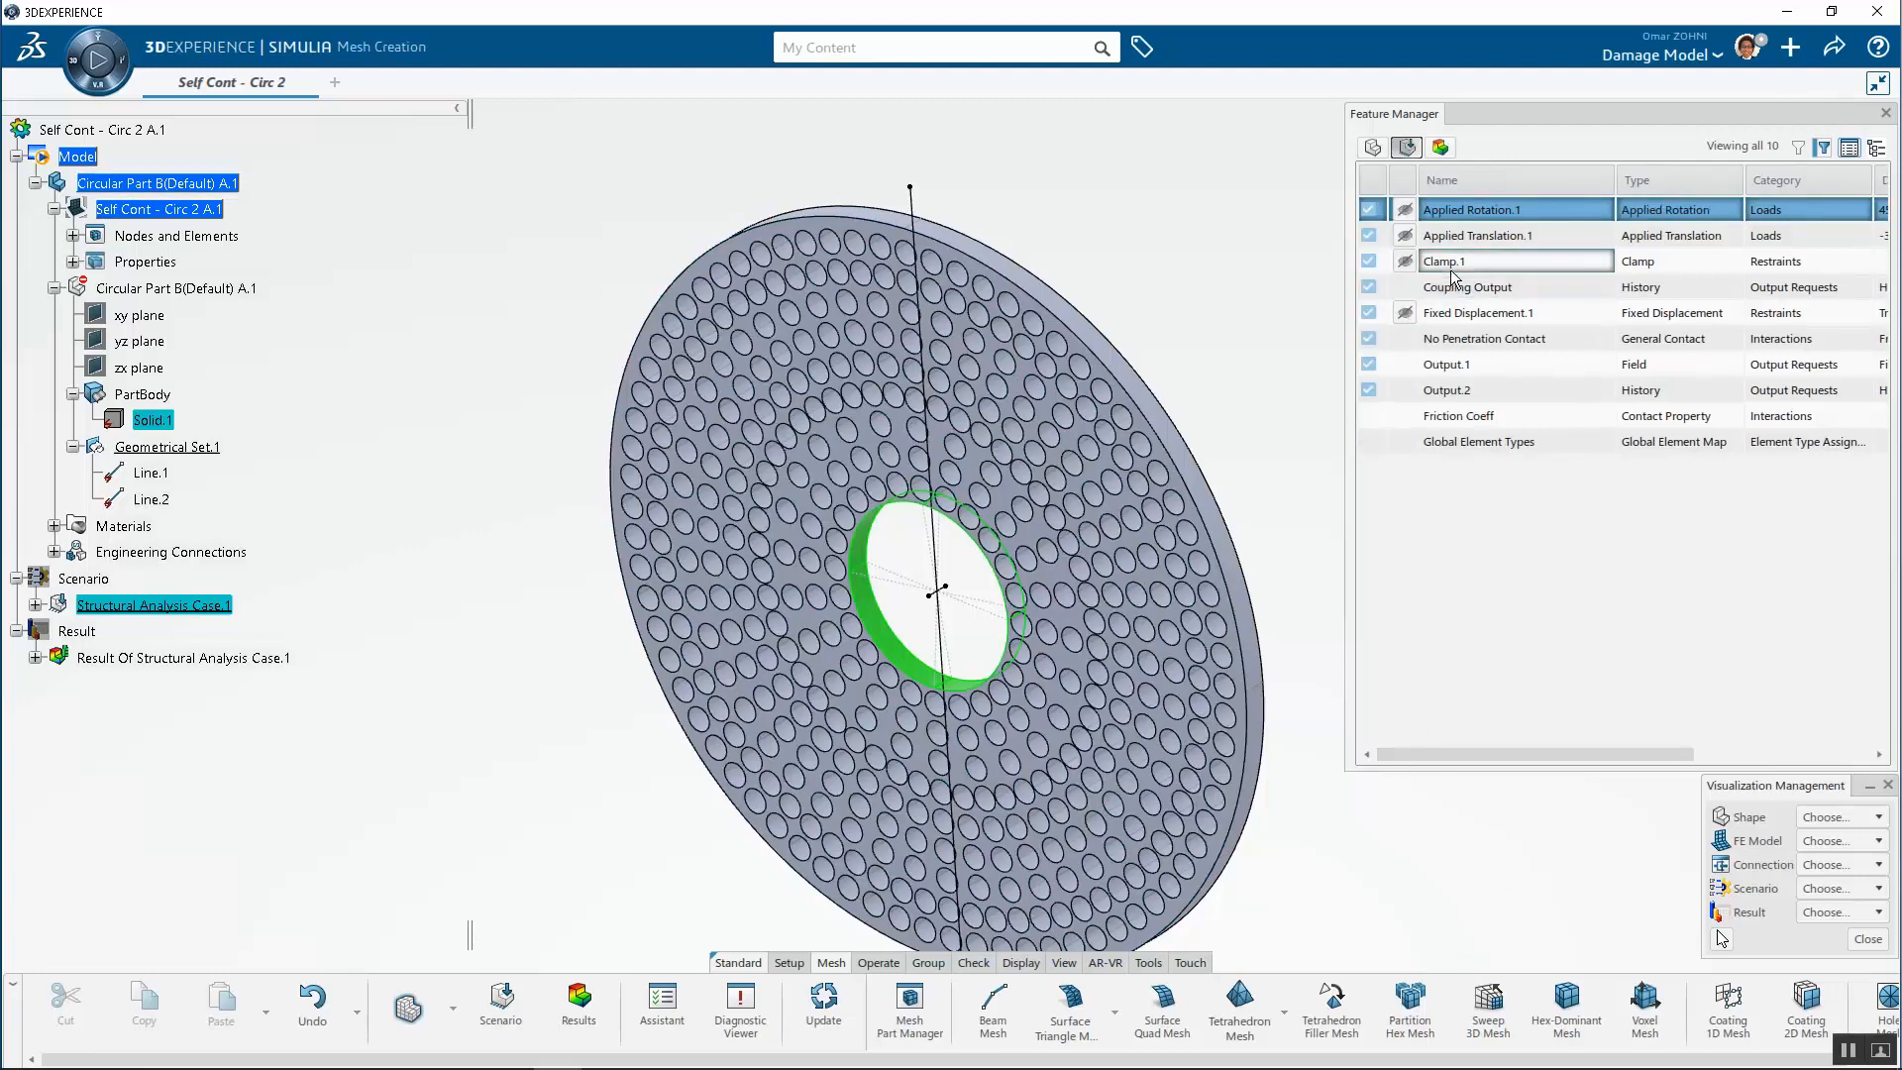
Select Clamp.1 and show the scenario representations on the disc, orbiting to view the symbols
click(1452, 266)
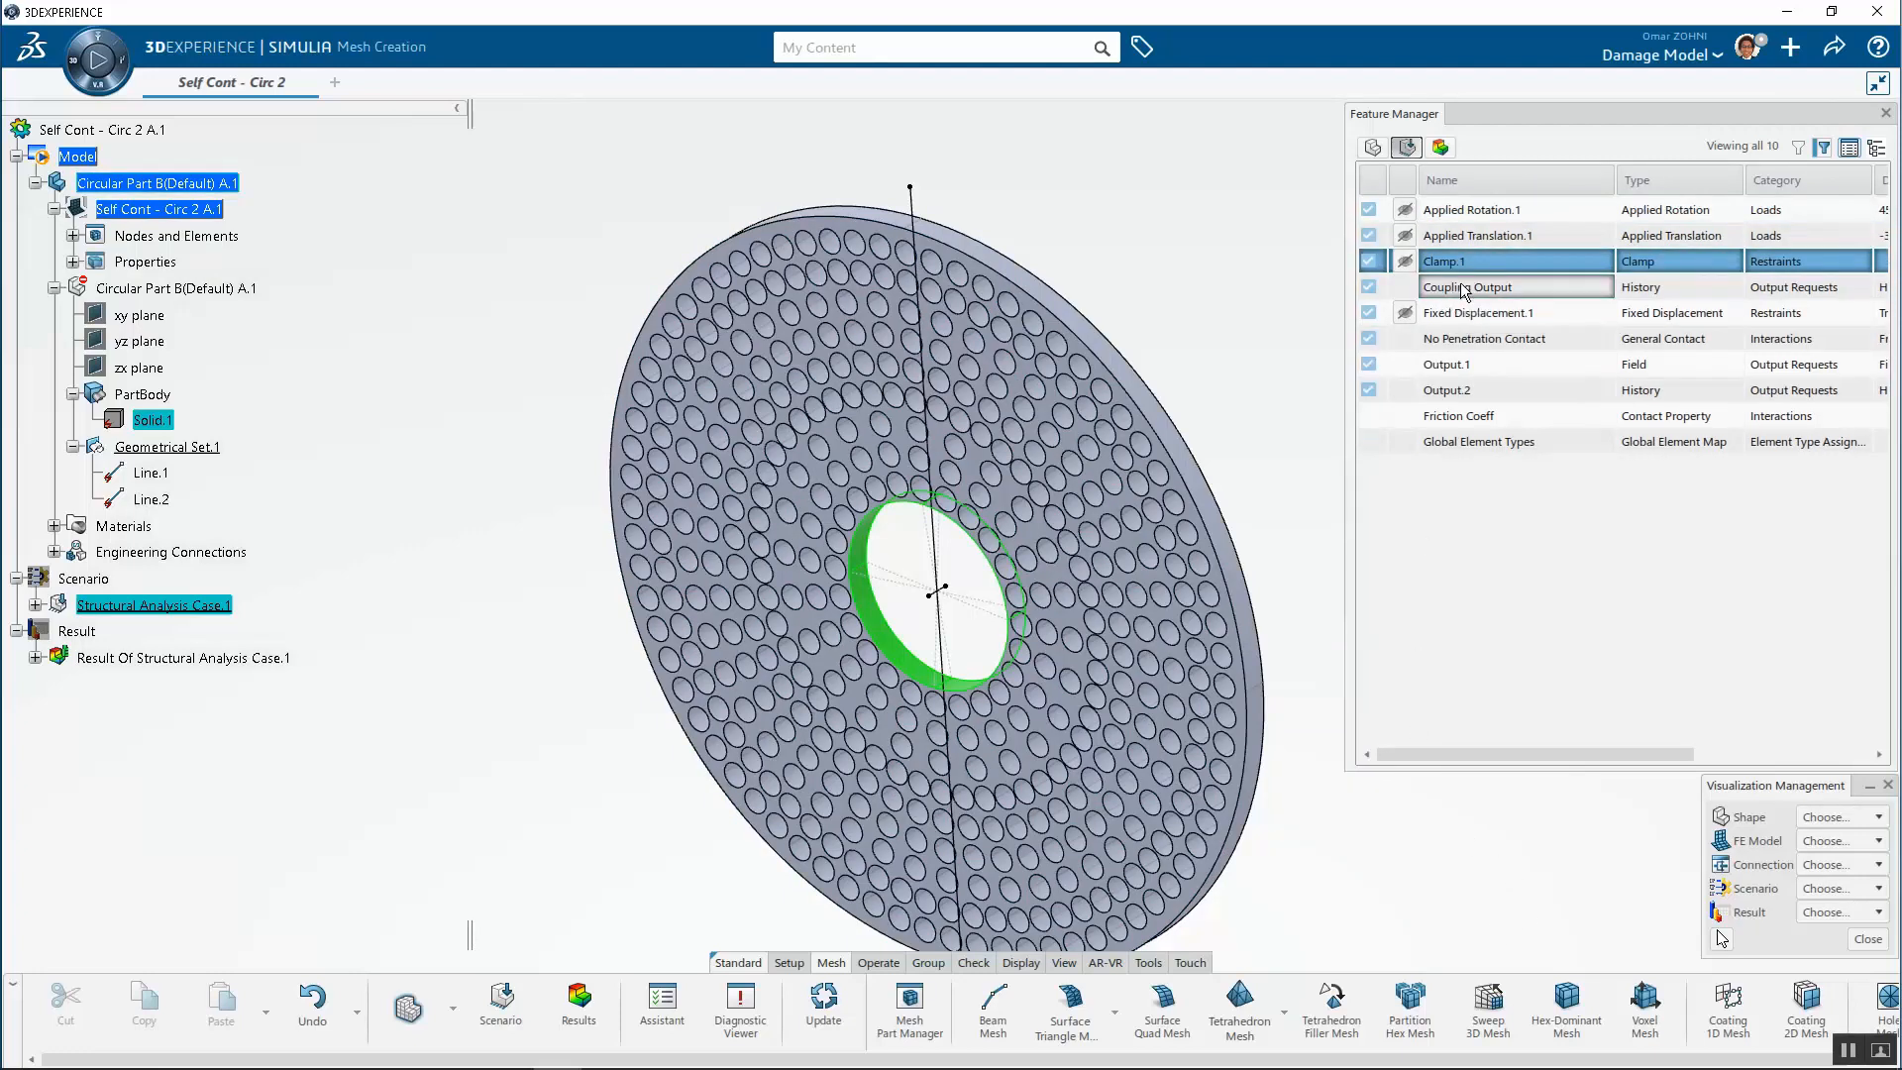
click(1403, 265)
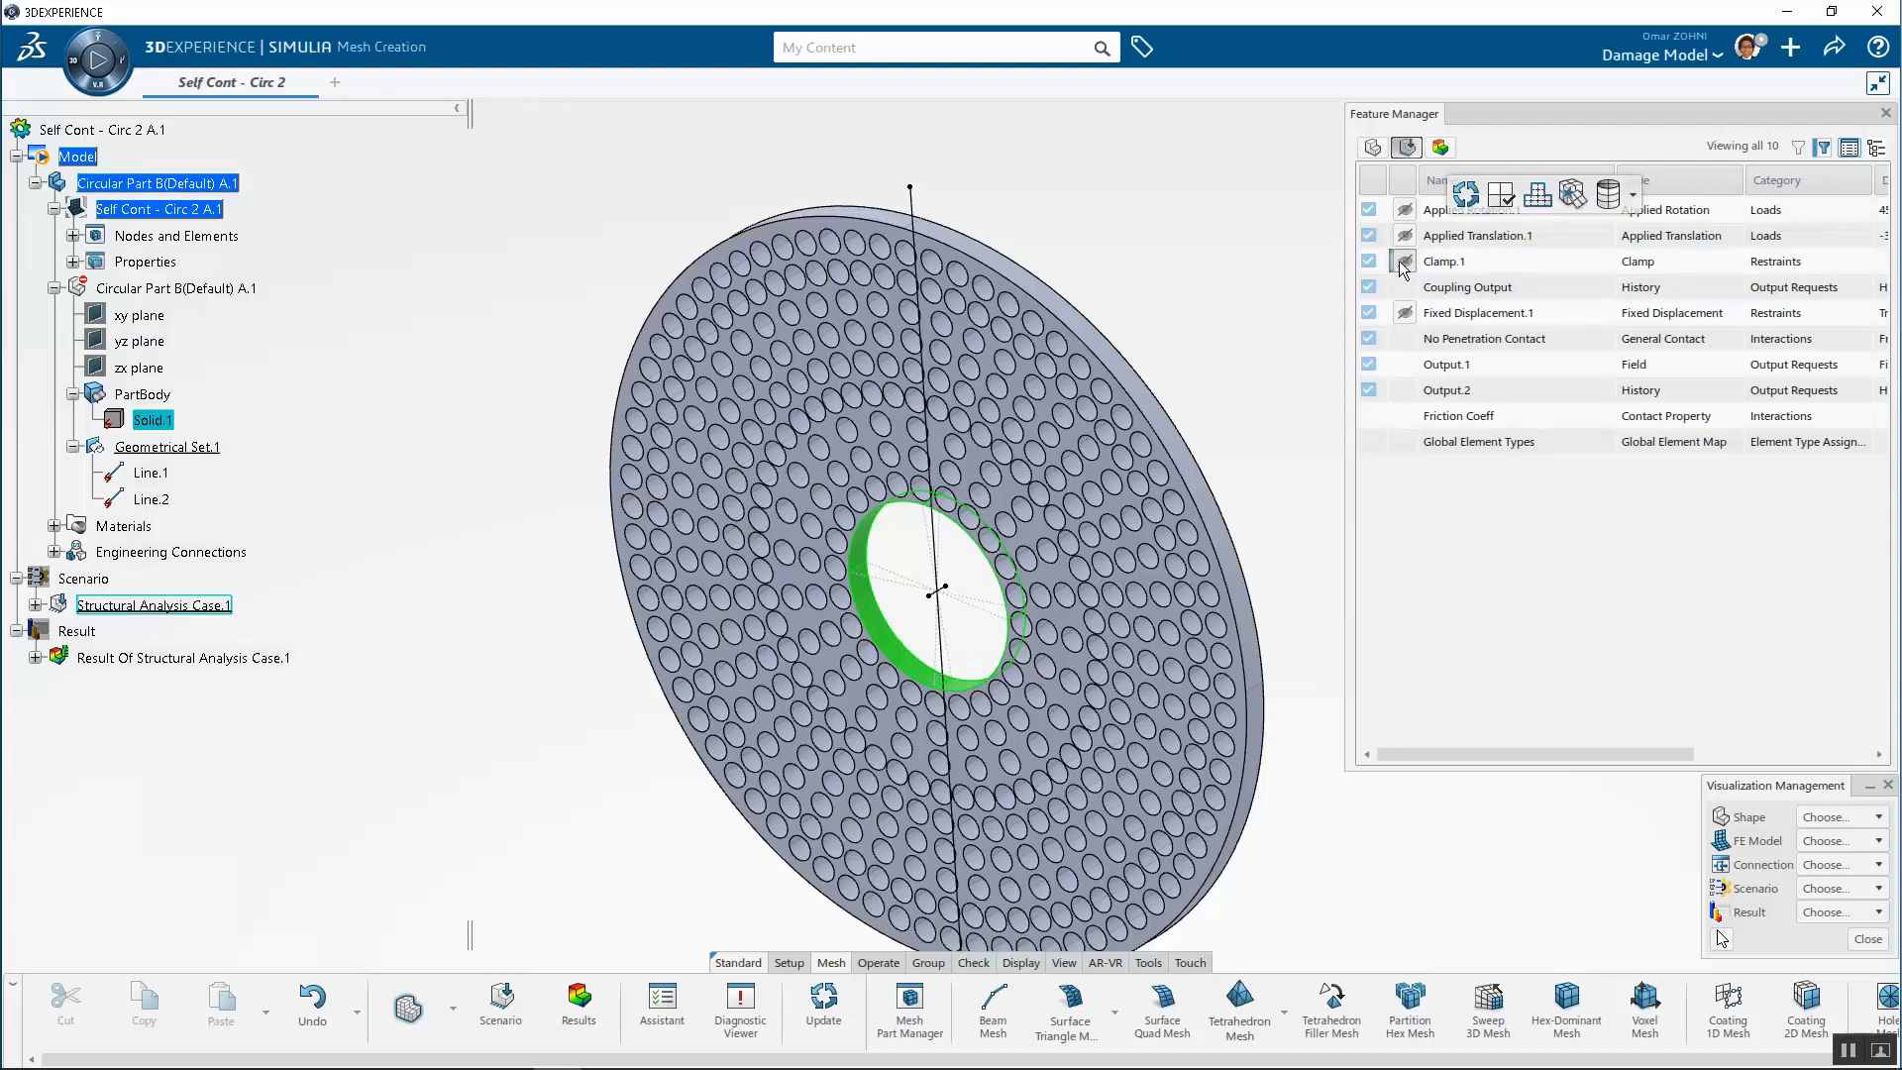
click(1832, 889)
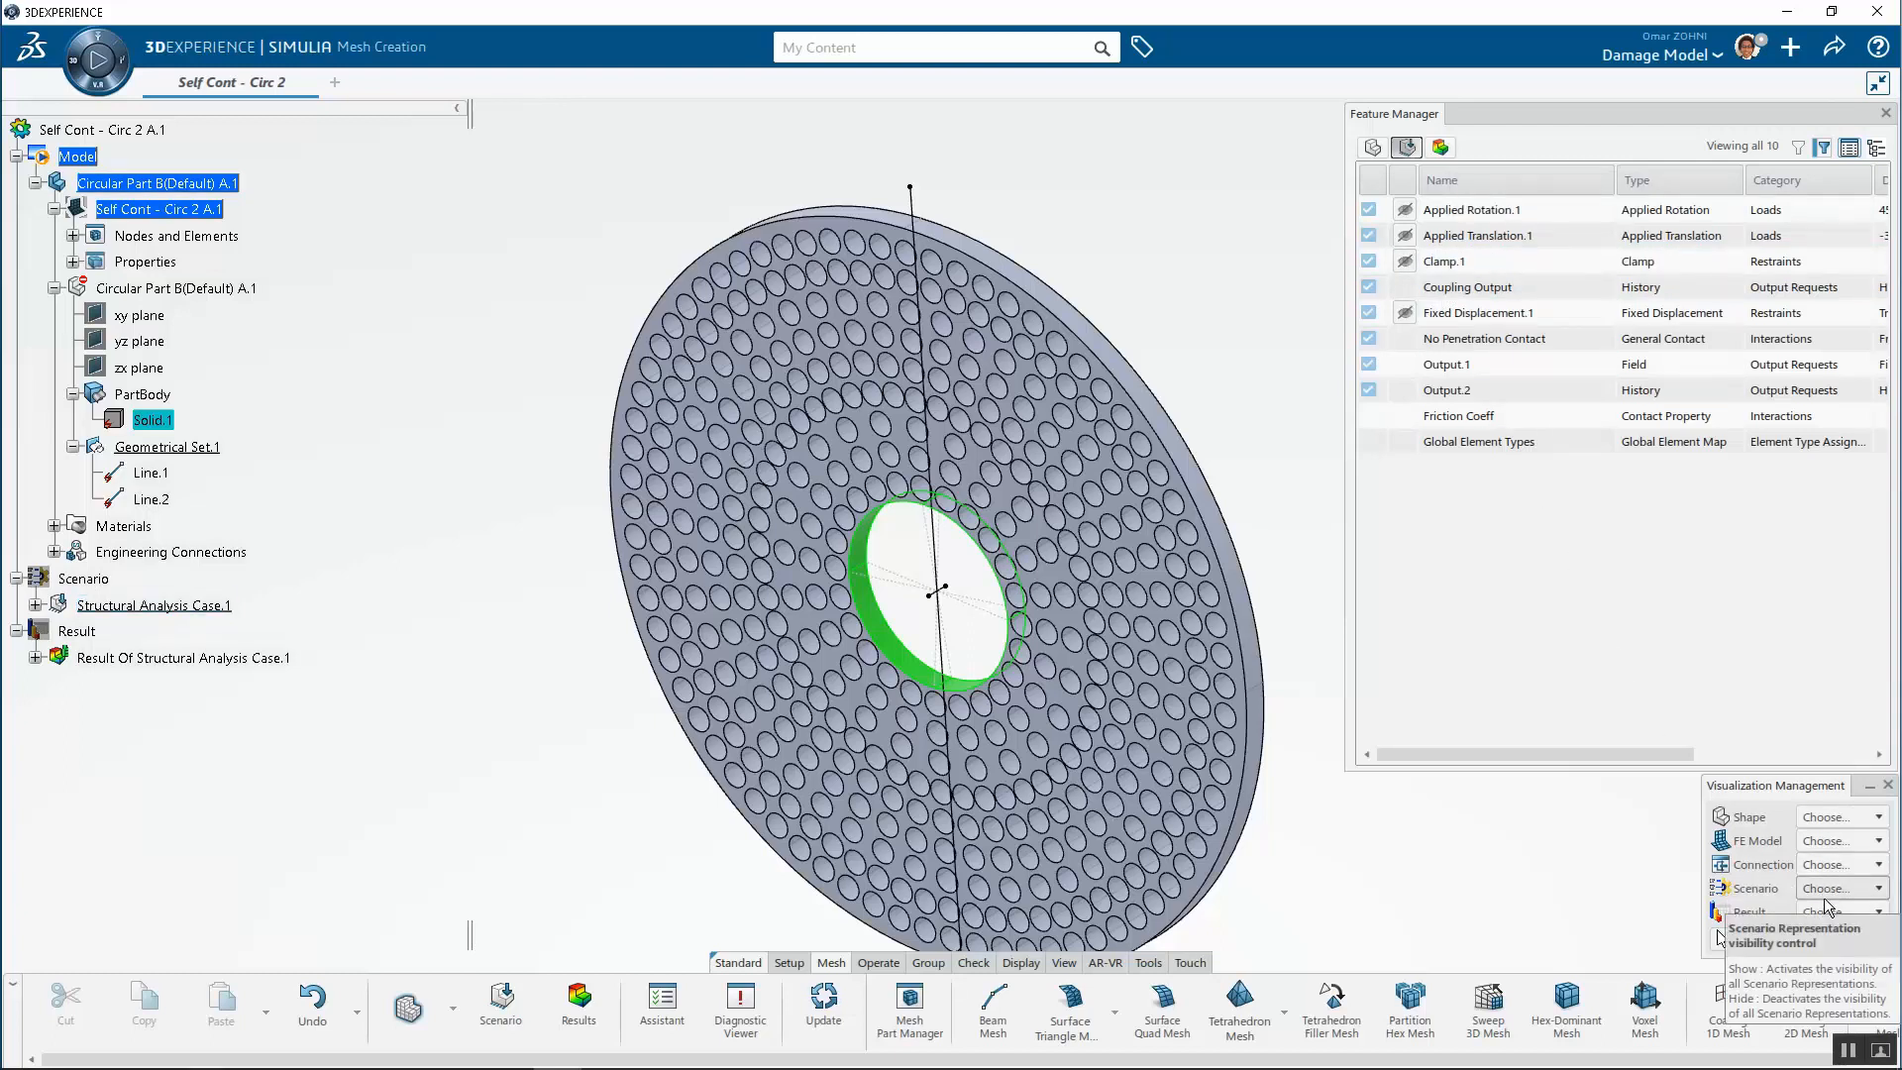
click(1831, 912)
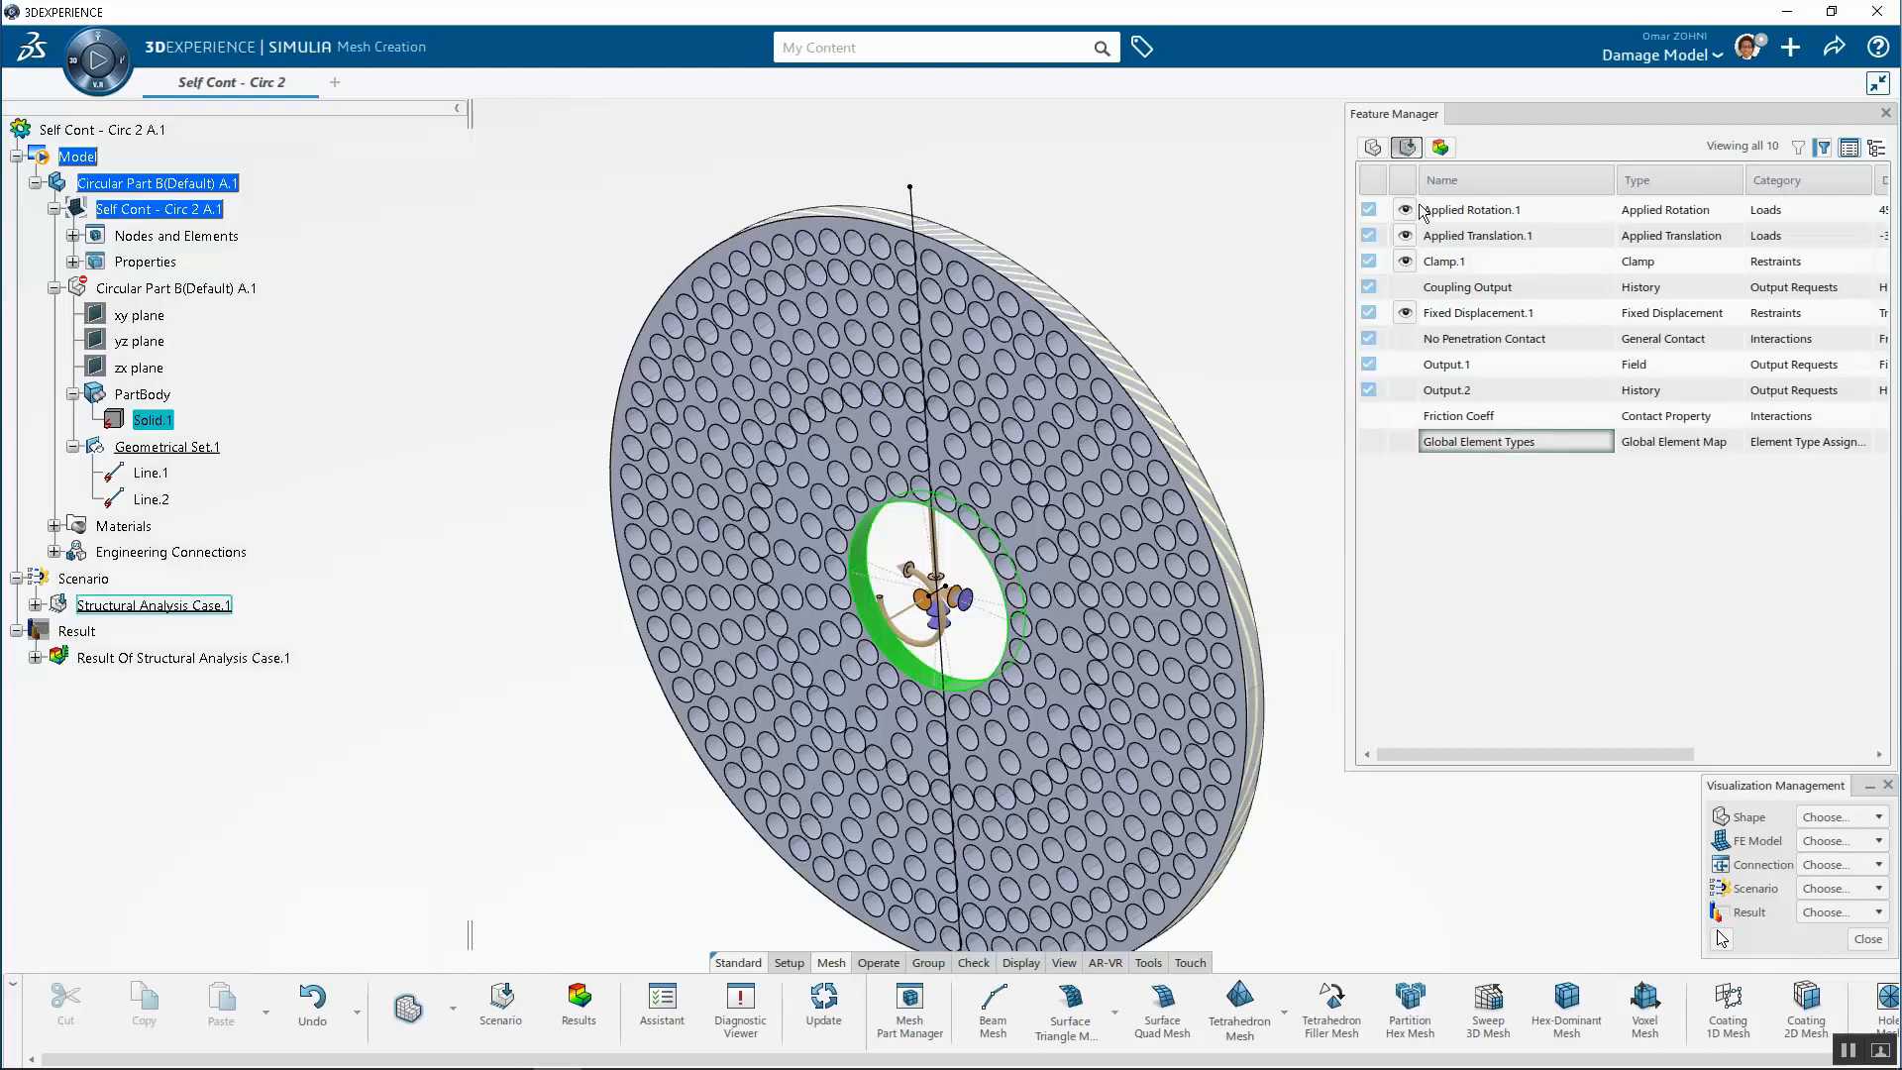
middle_drag(1233, 302, 1236, 266)
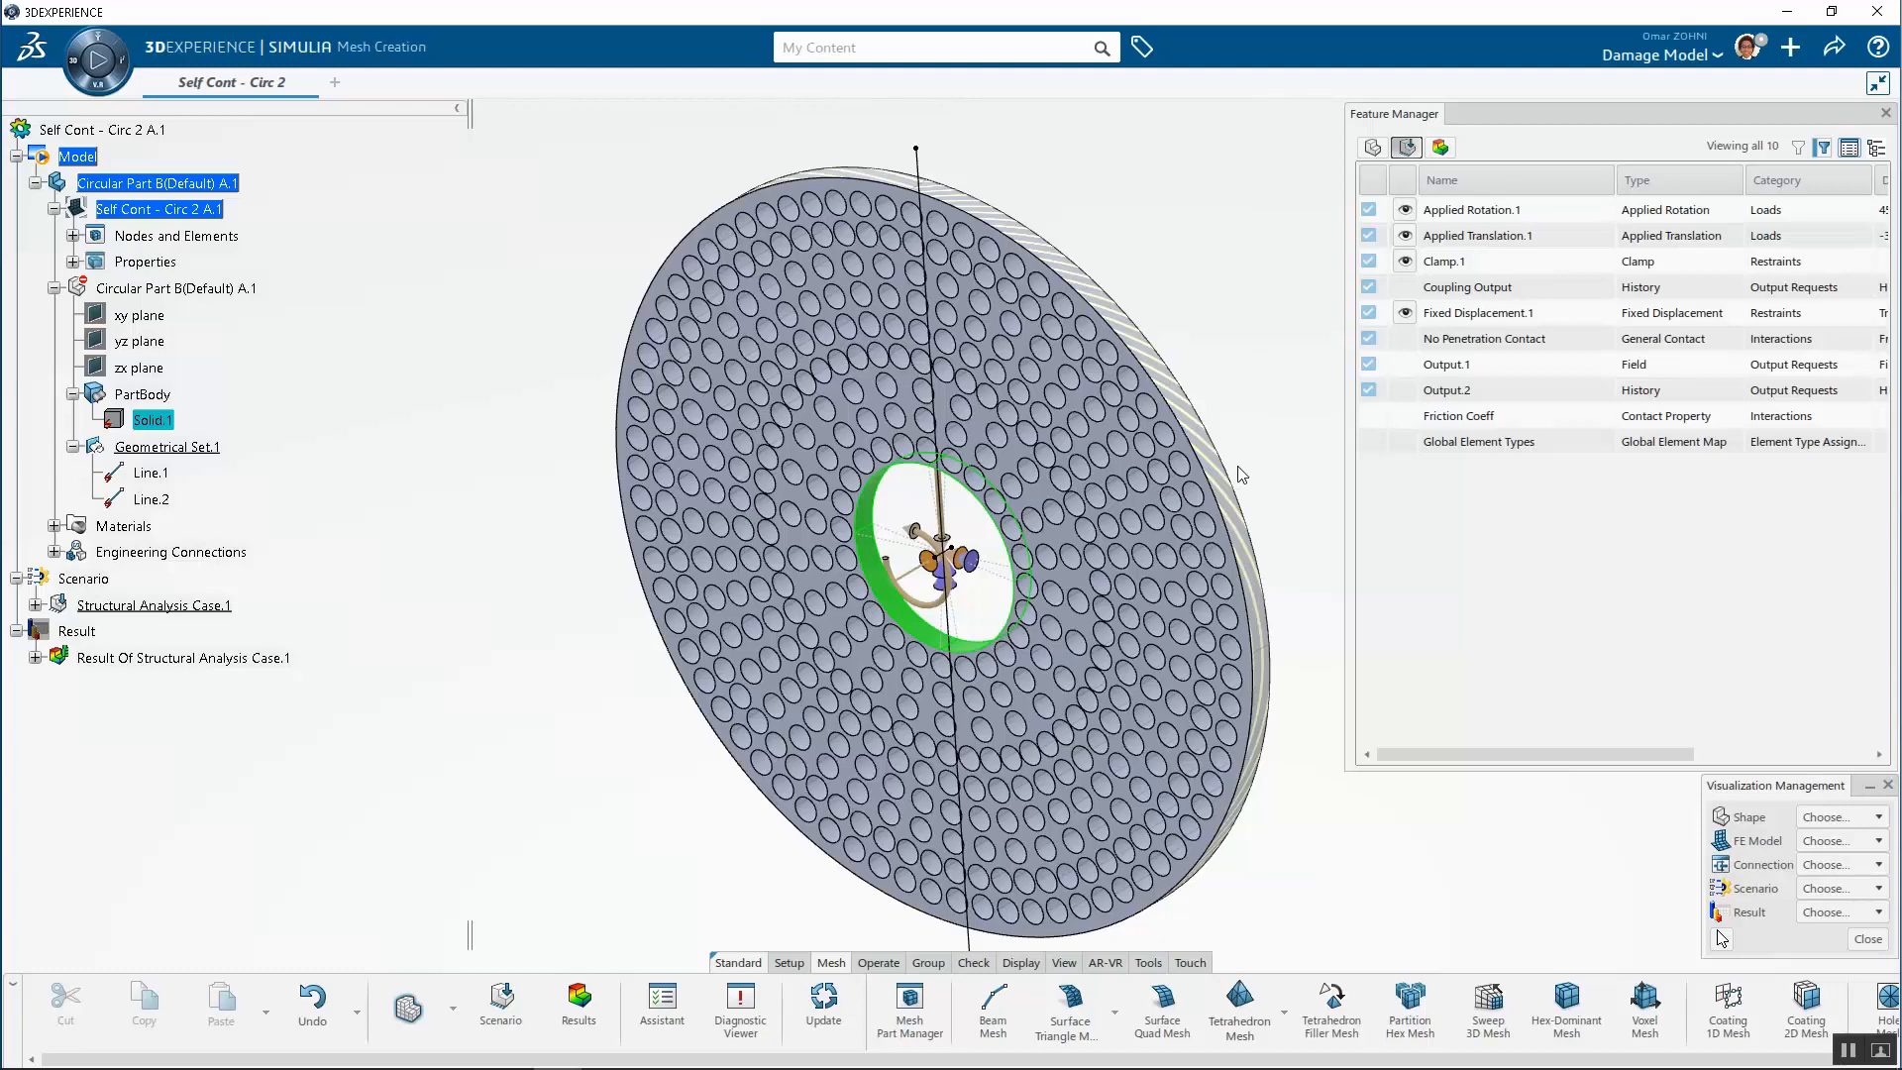
mouse_move(1253, 319)
middle_down()
mouse_move(1275, 285)
mouse_move(1278, 300)
middle_up()
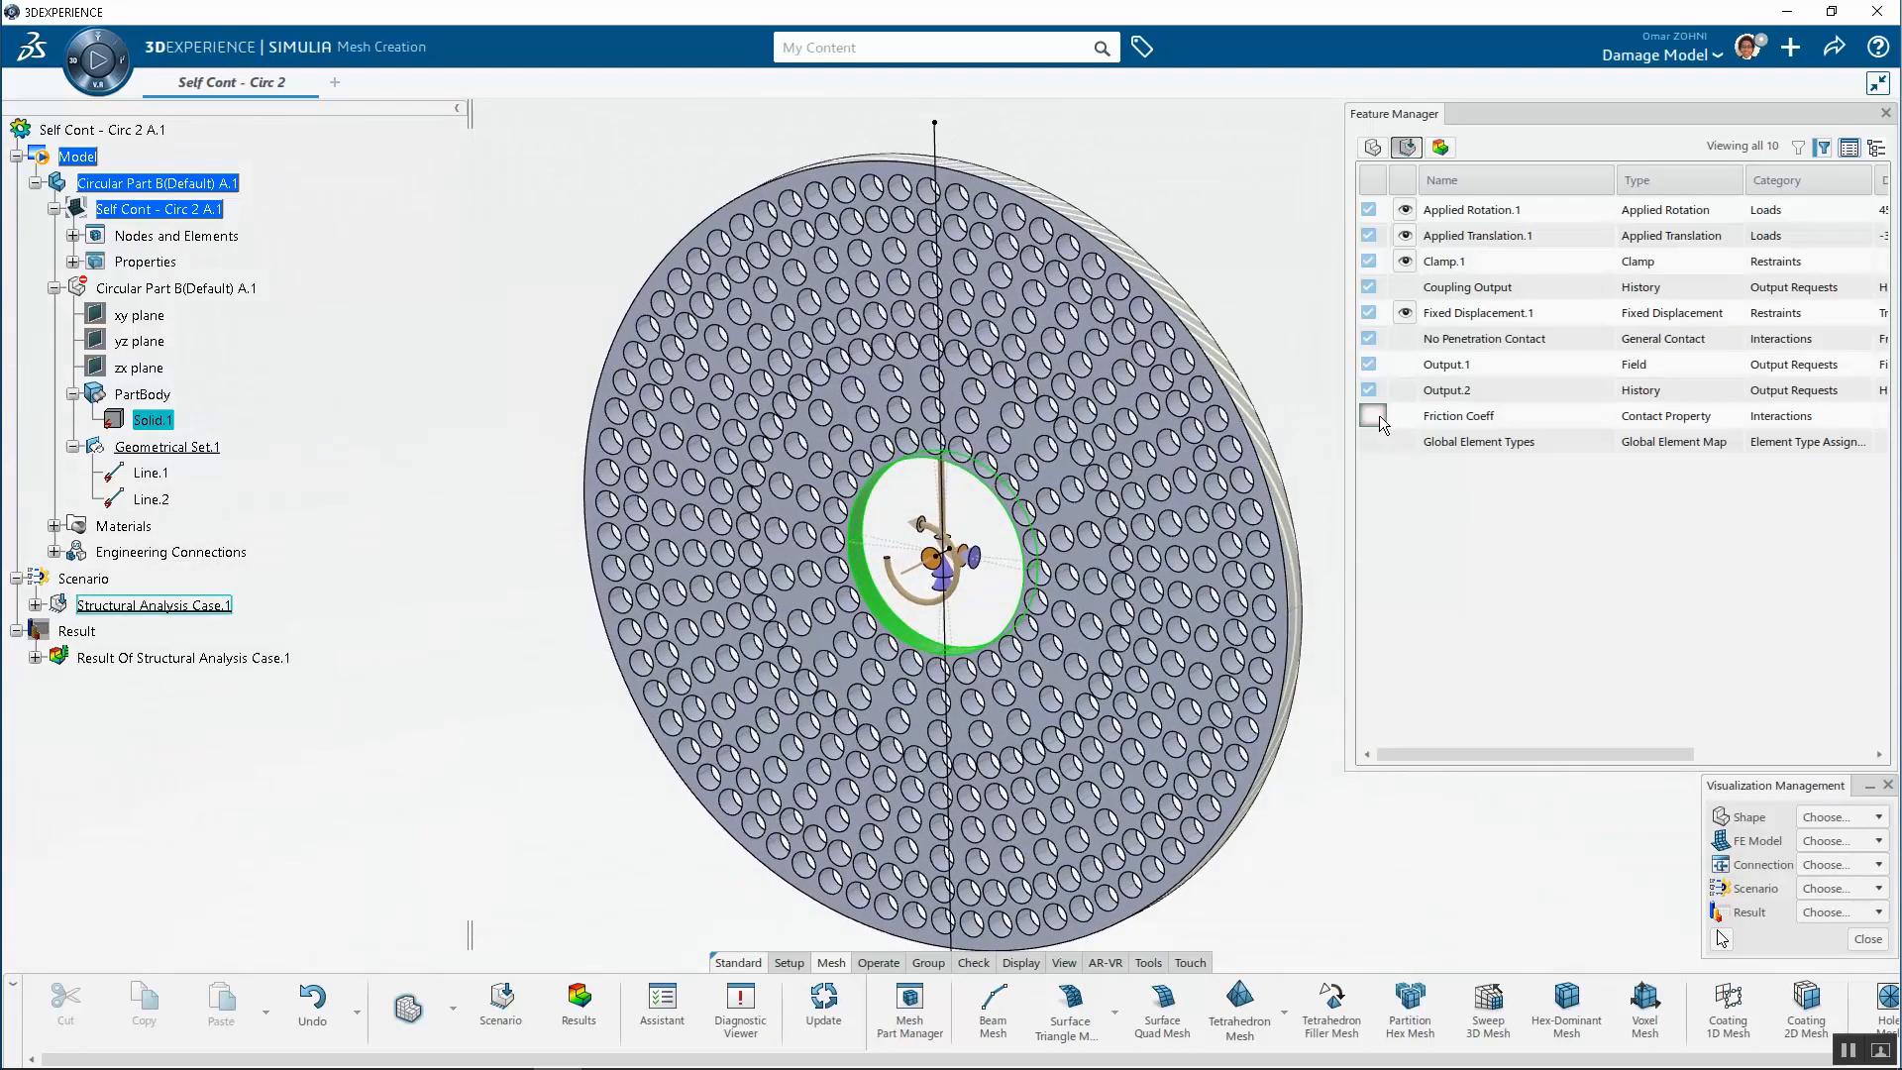
Open the Friction Coeff contact property, review its tangential behavior settings, and cancel the dialog
click(1460, 418)
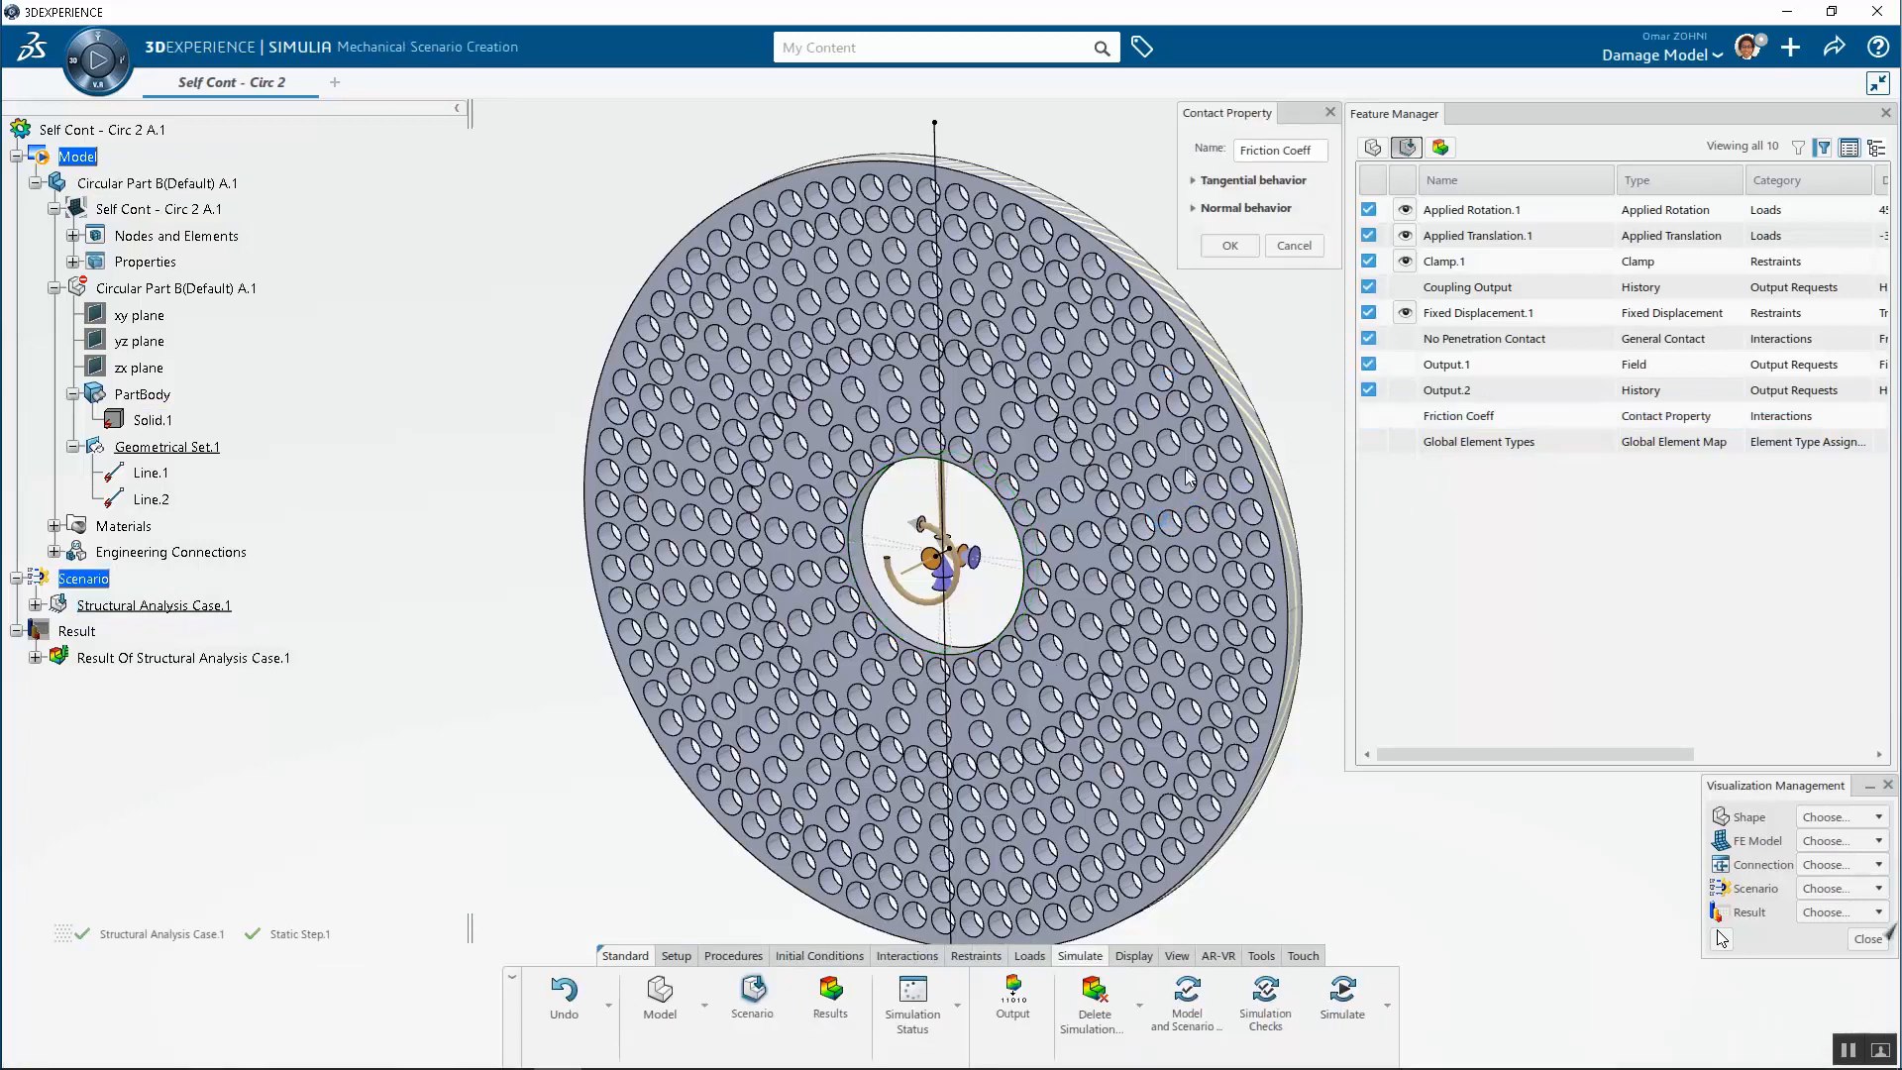
click(1197, 180)
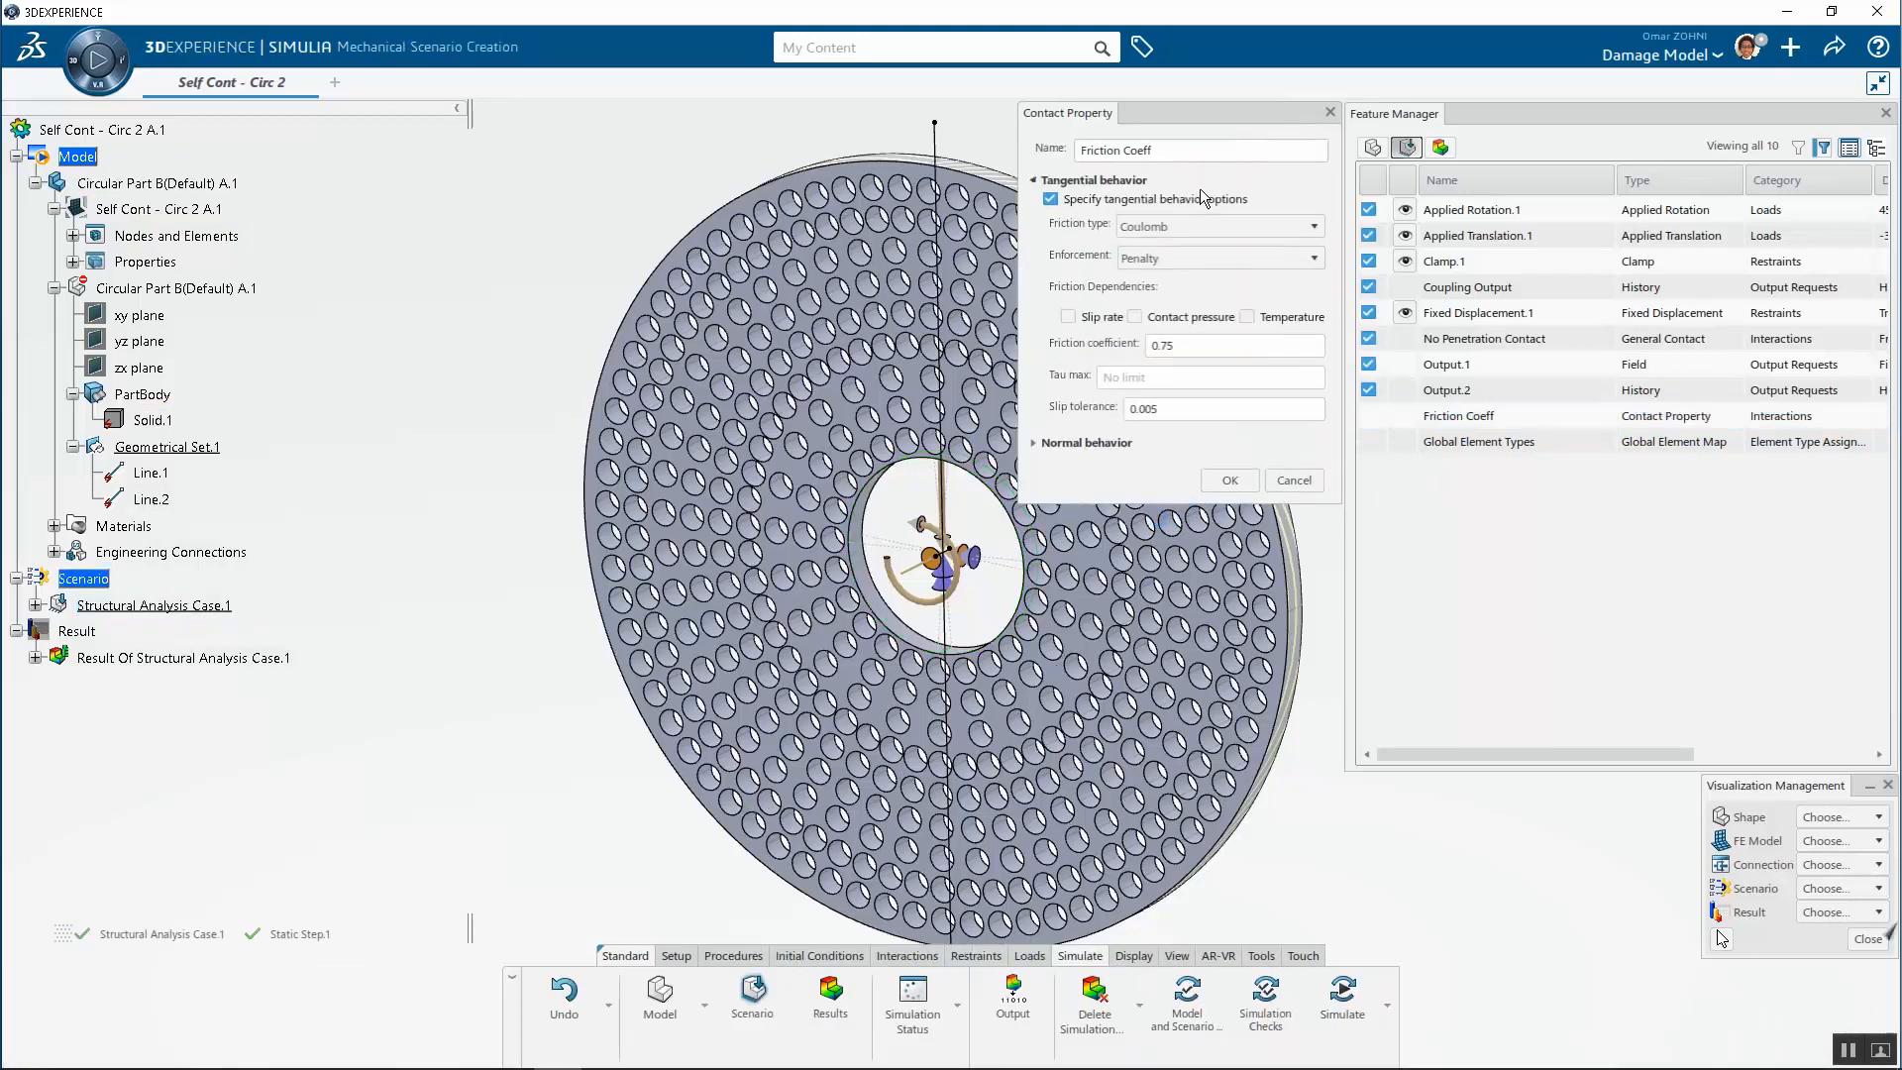
click(1293, 486)
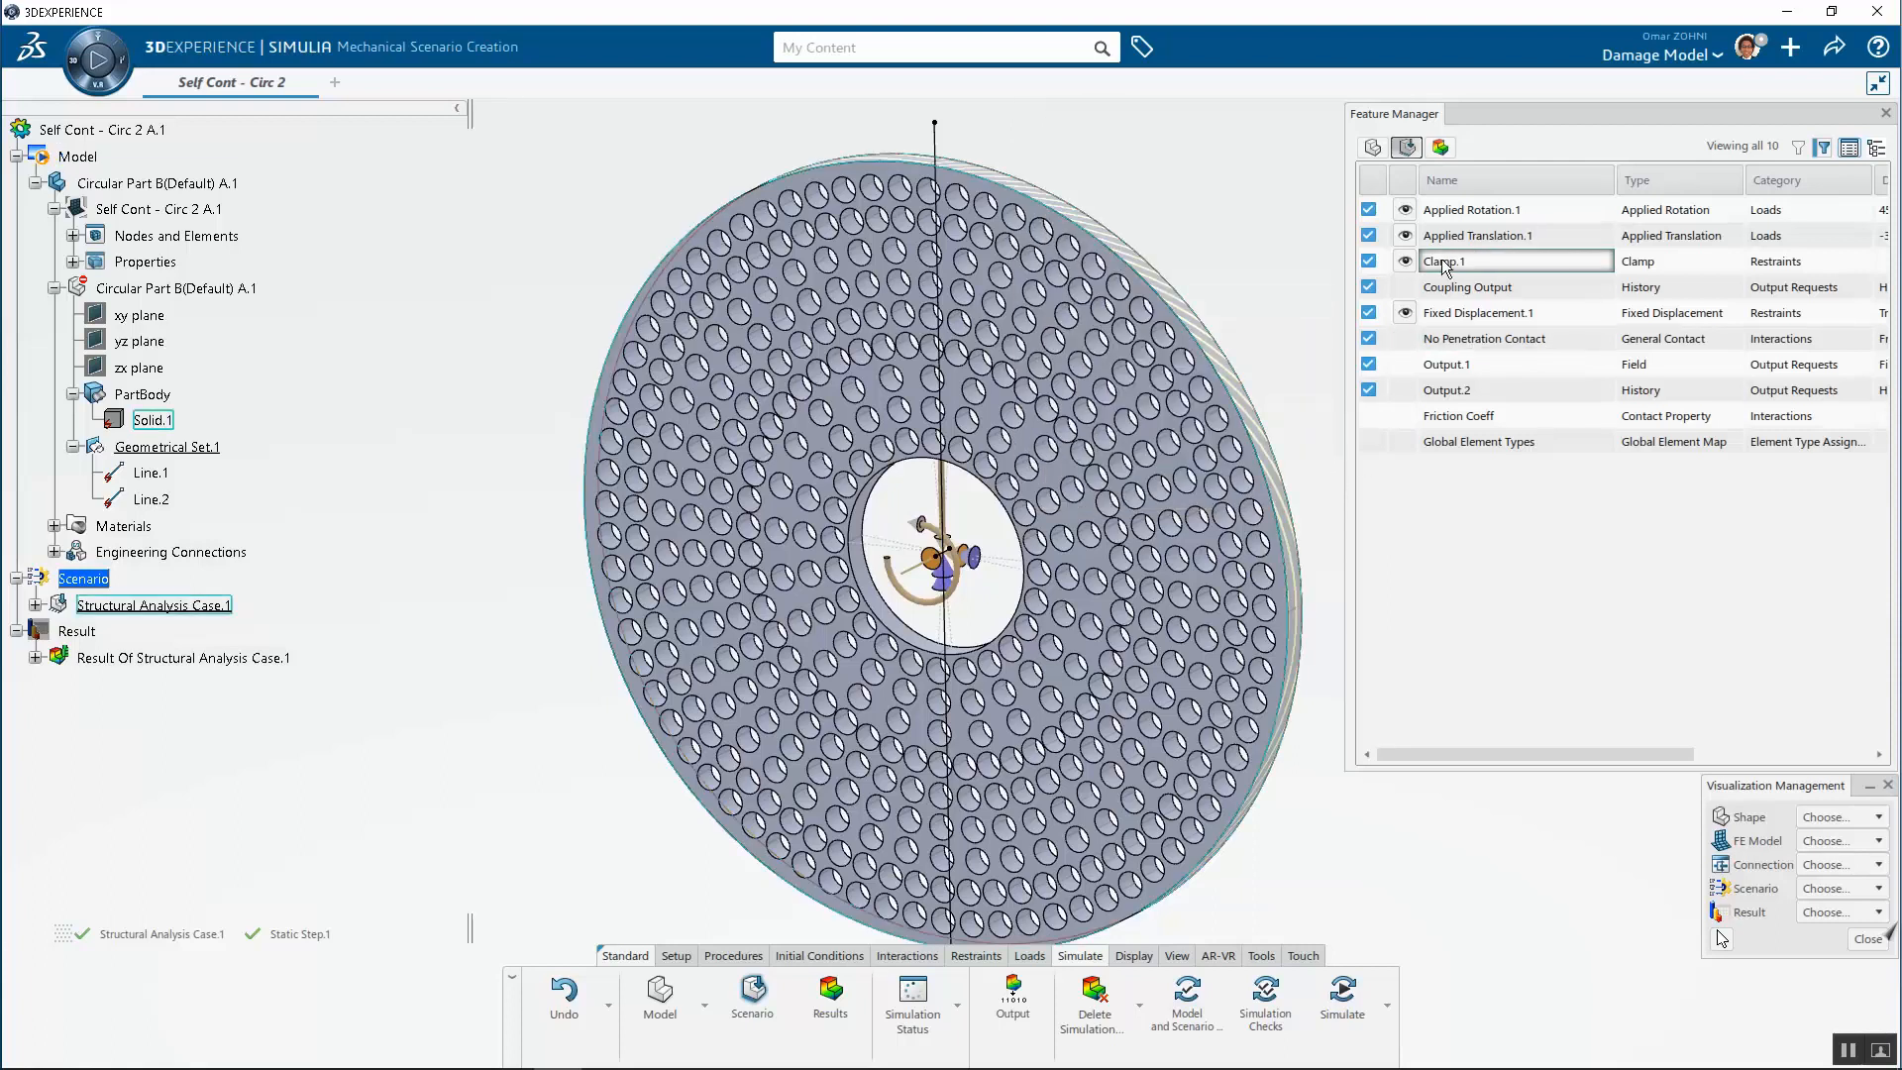
Review the No Penetration Contact and Output.1 definitions, checking the global contact property list, cancelling each dialog
double_click(1498, 336)
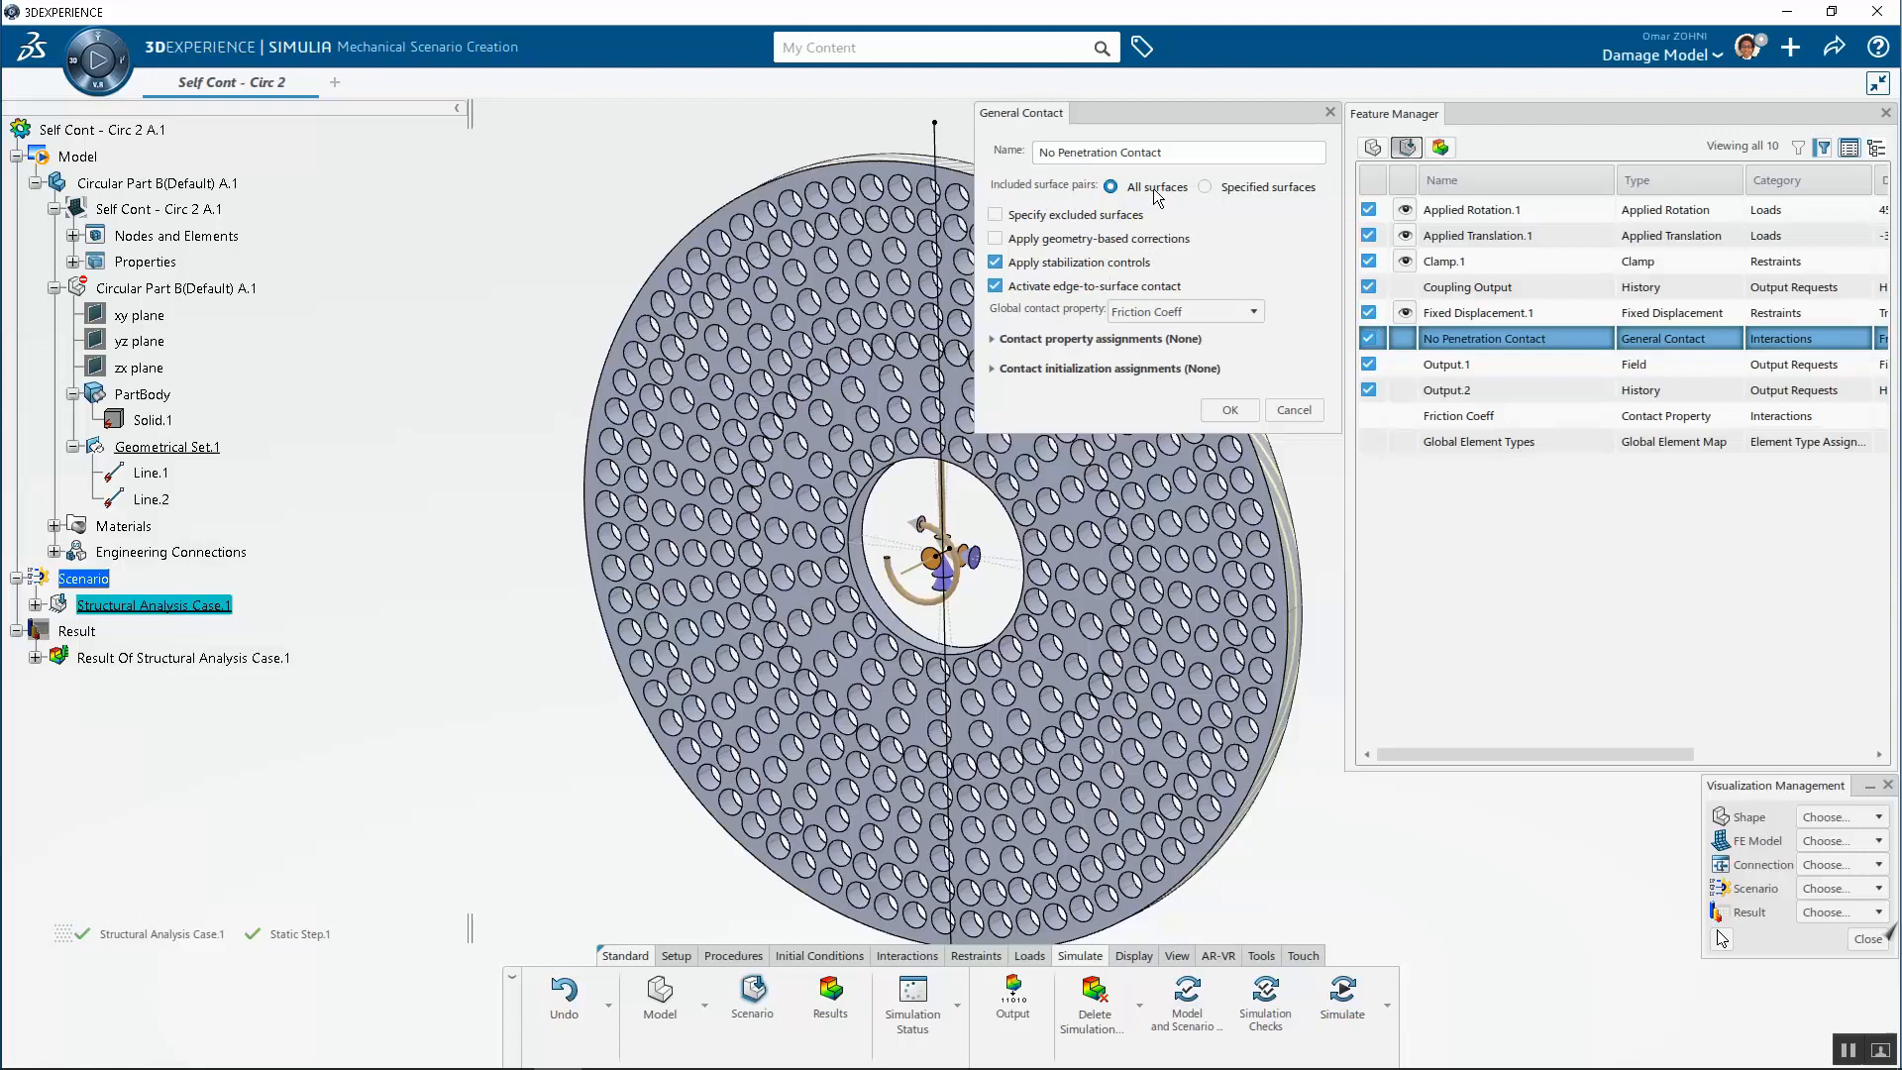
click(1159, 313)
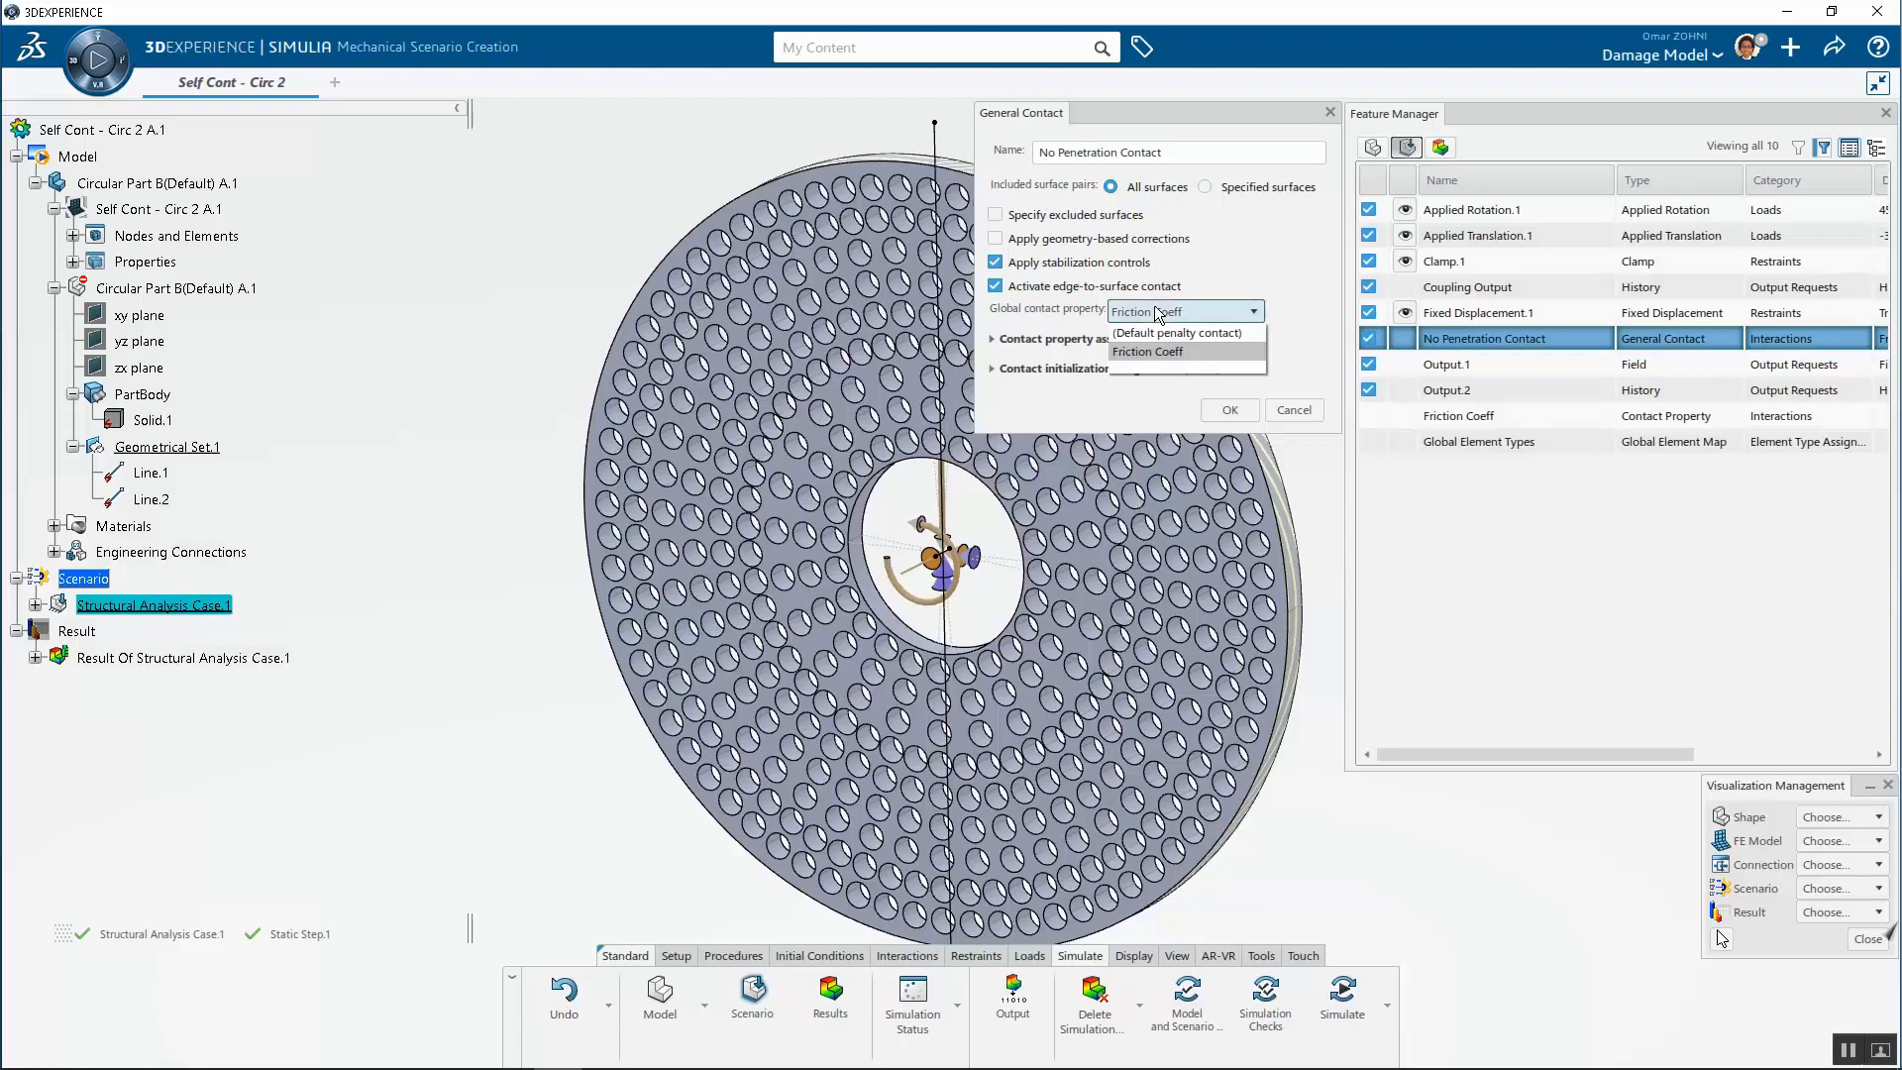
click(1150, 349)
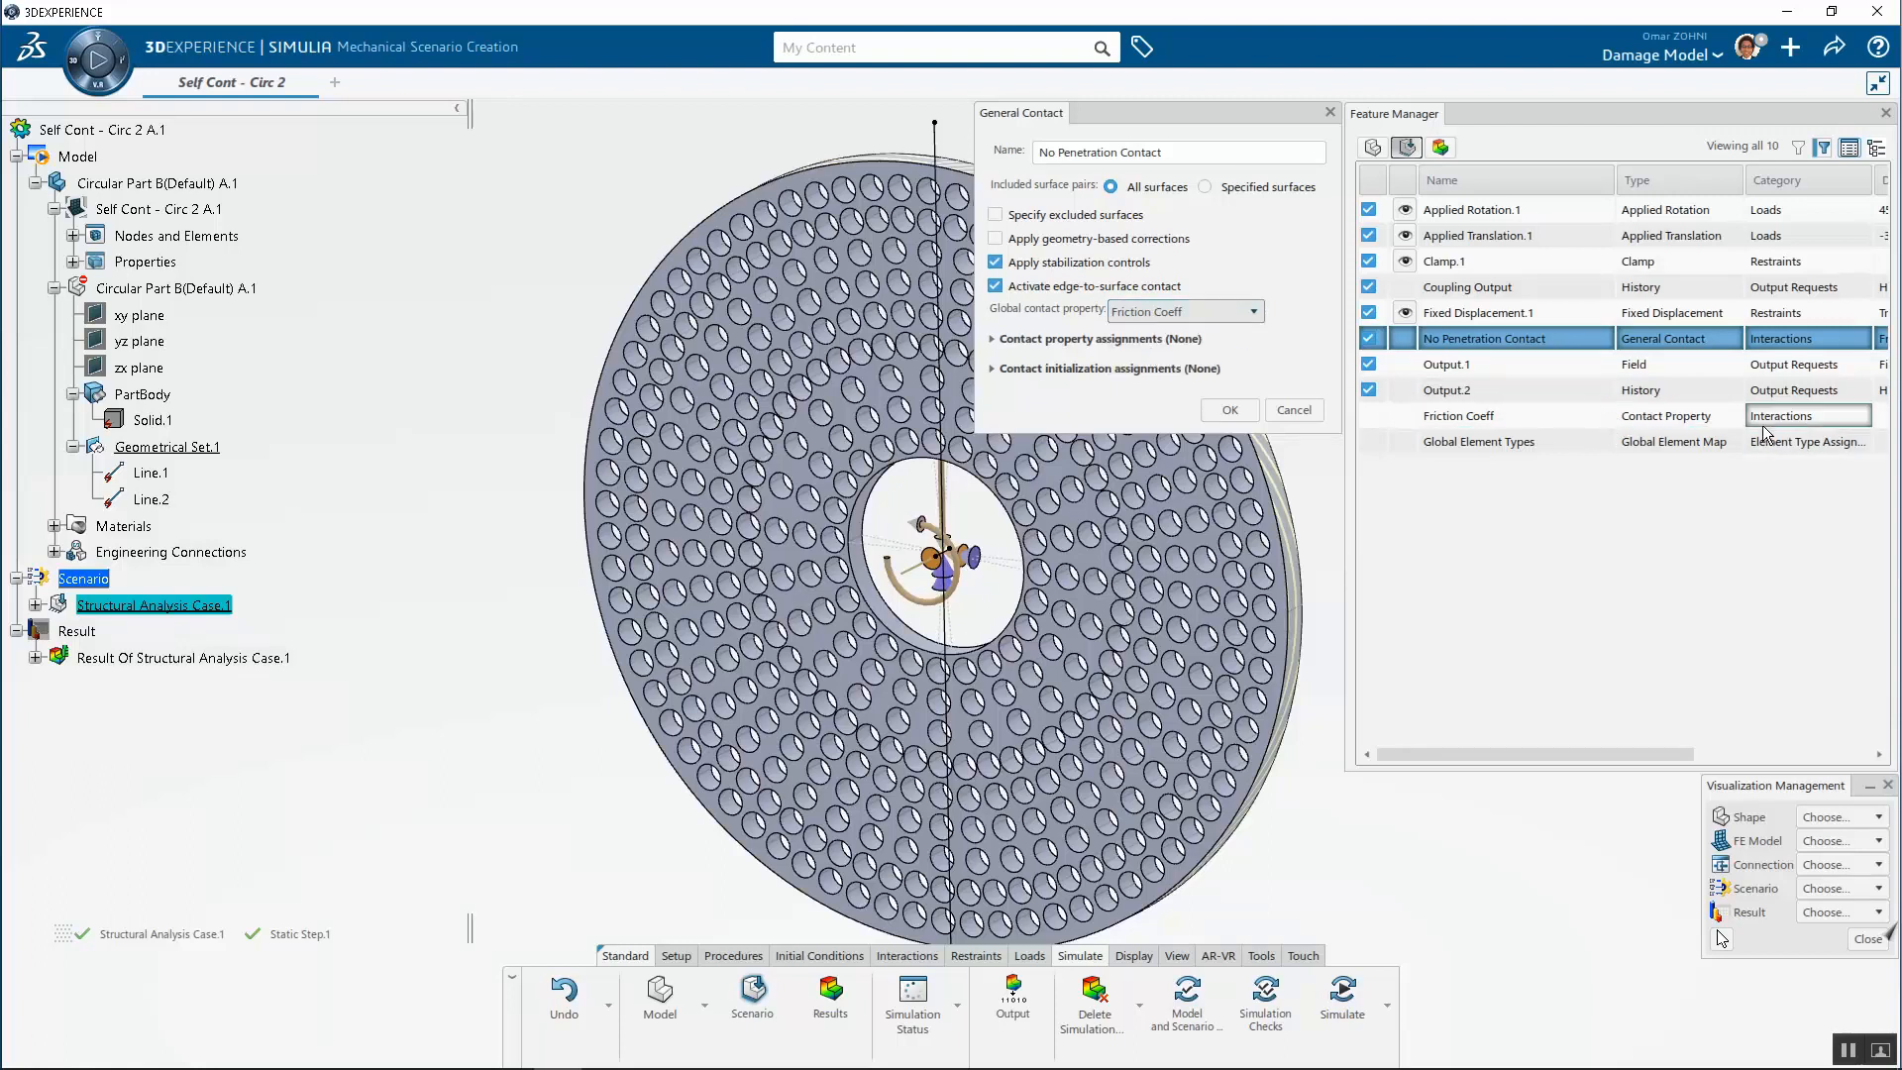
click(1293, 409)
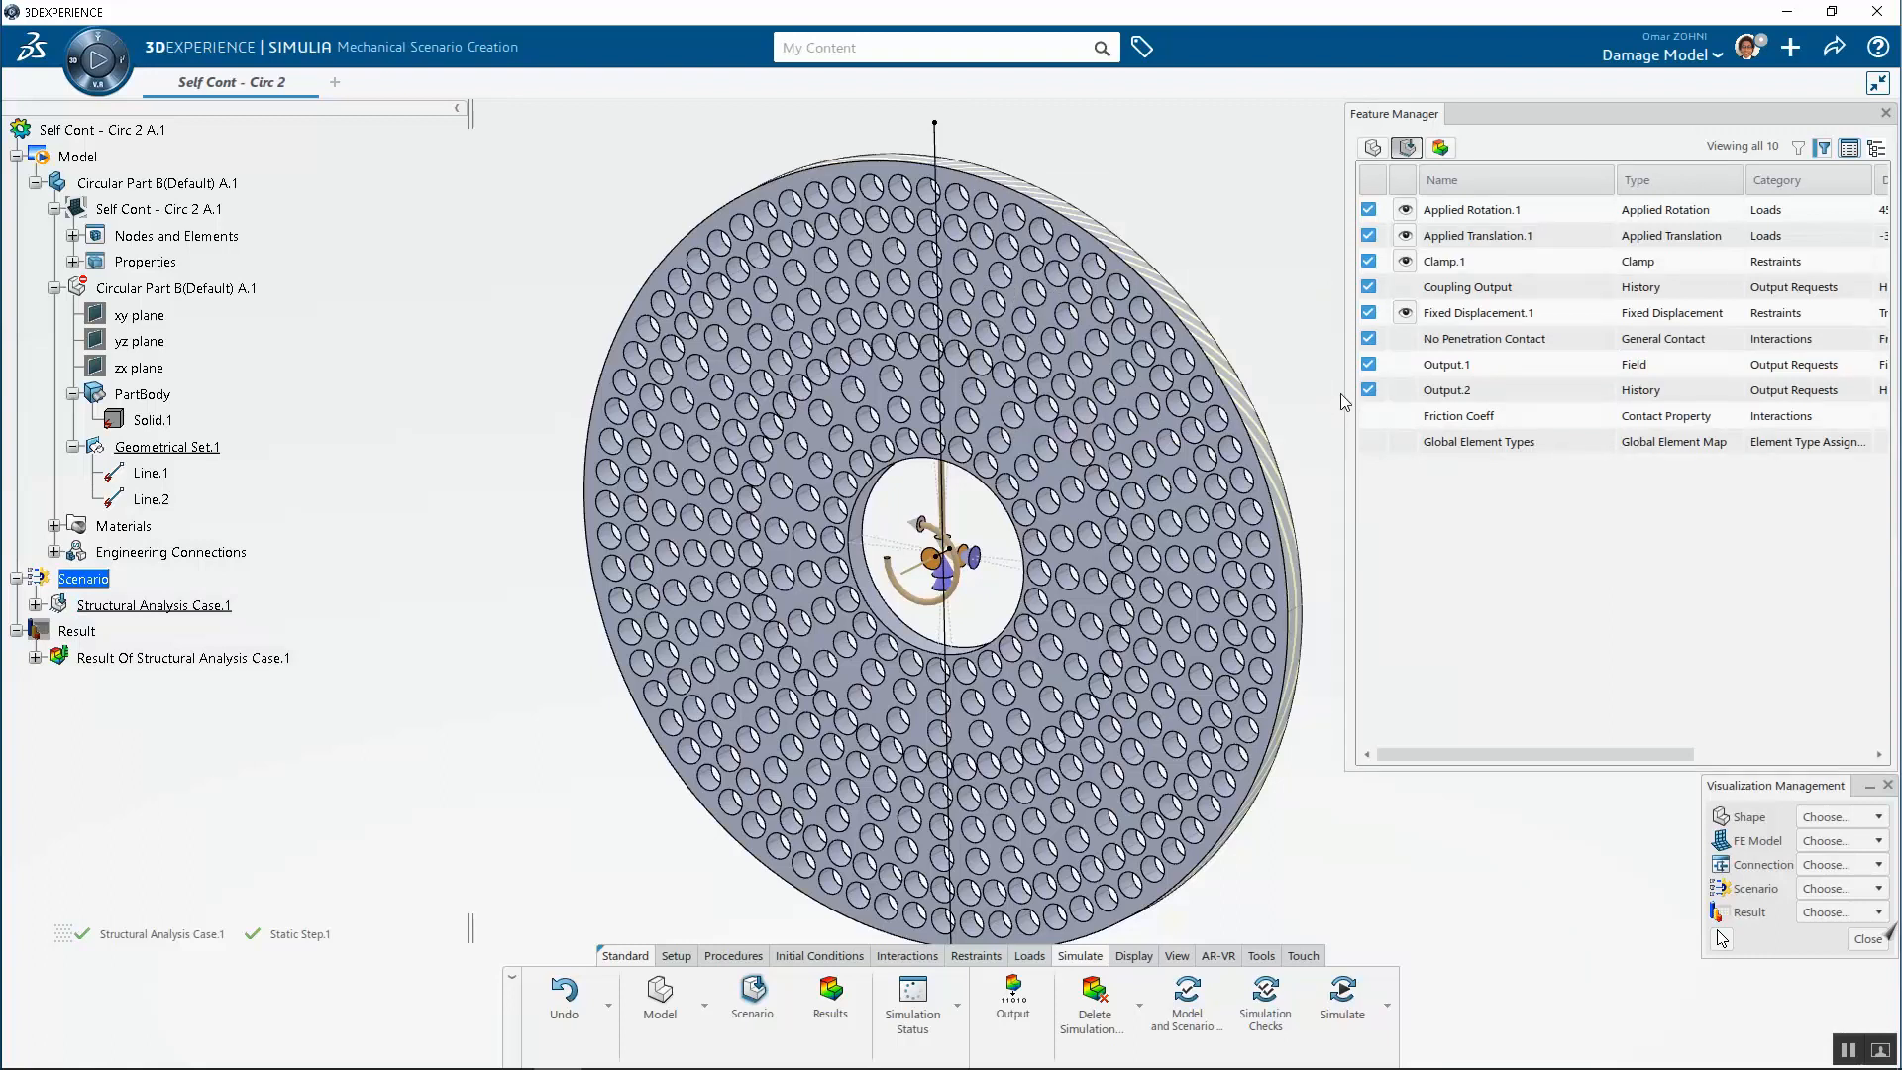
double_click(1467, 364)
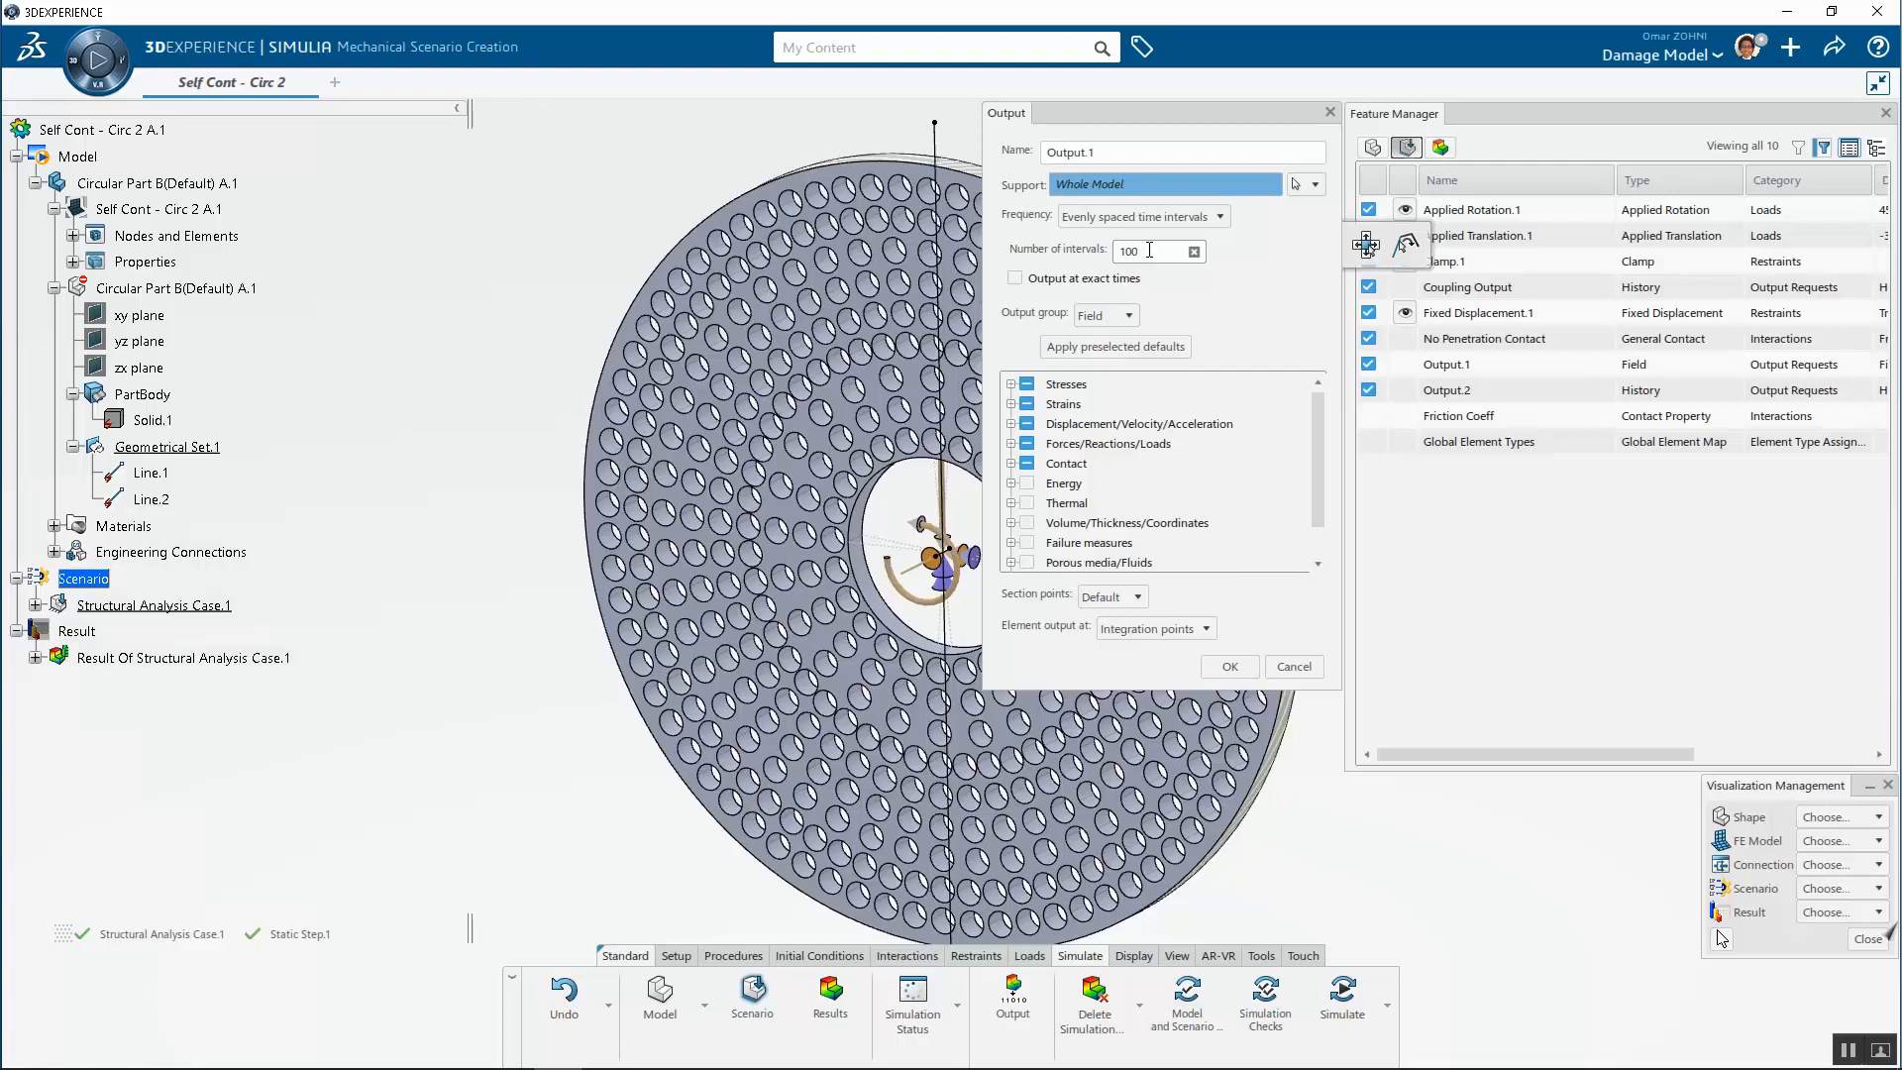
click(1308, 664)
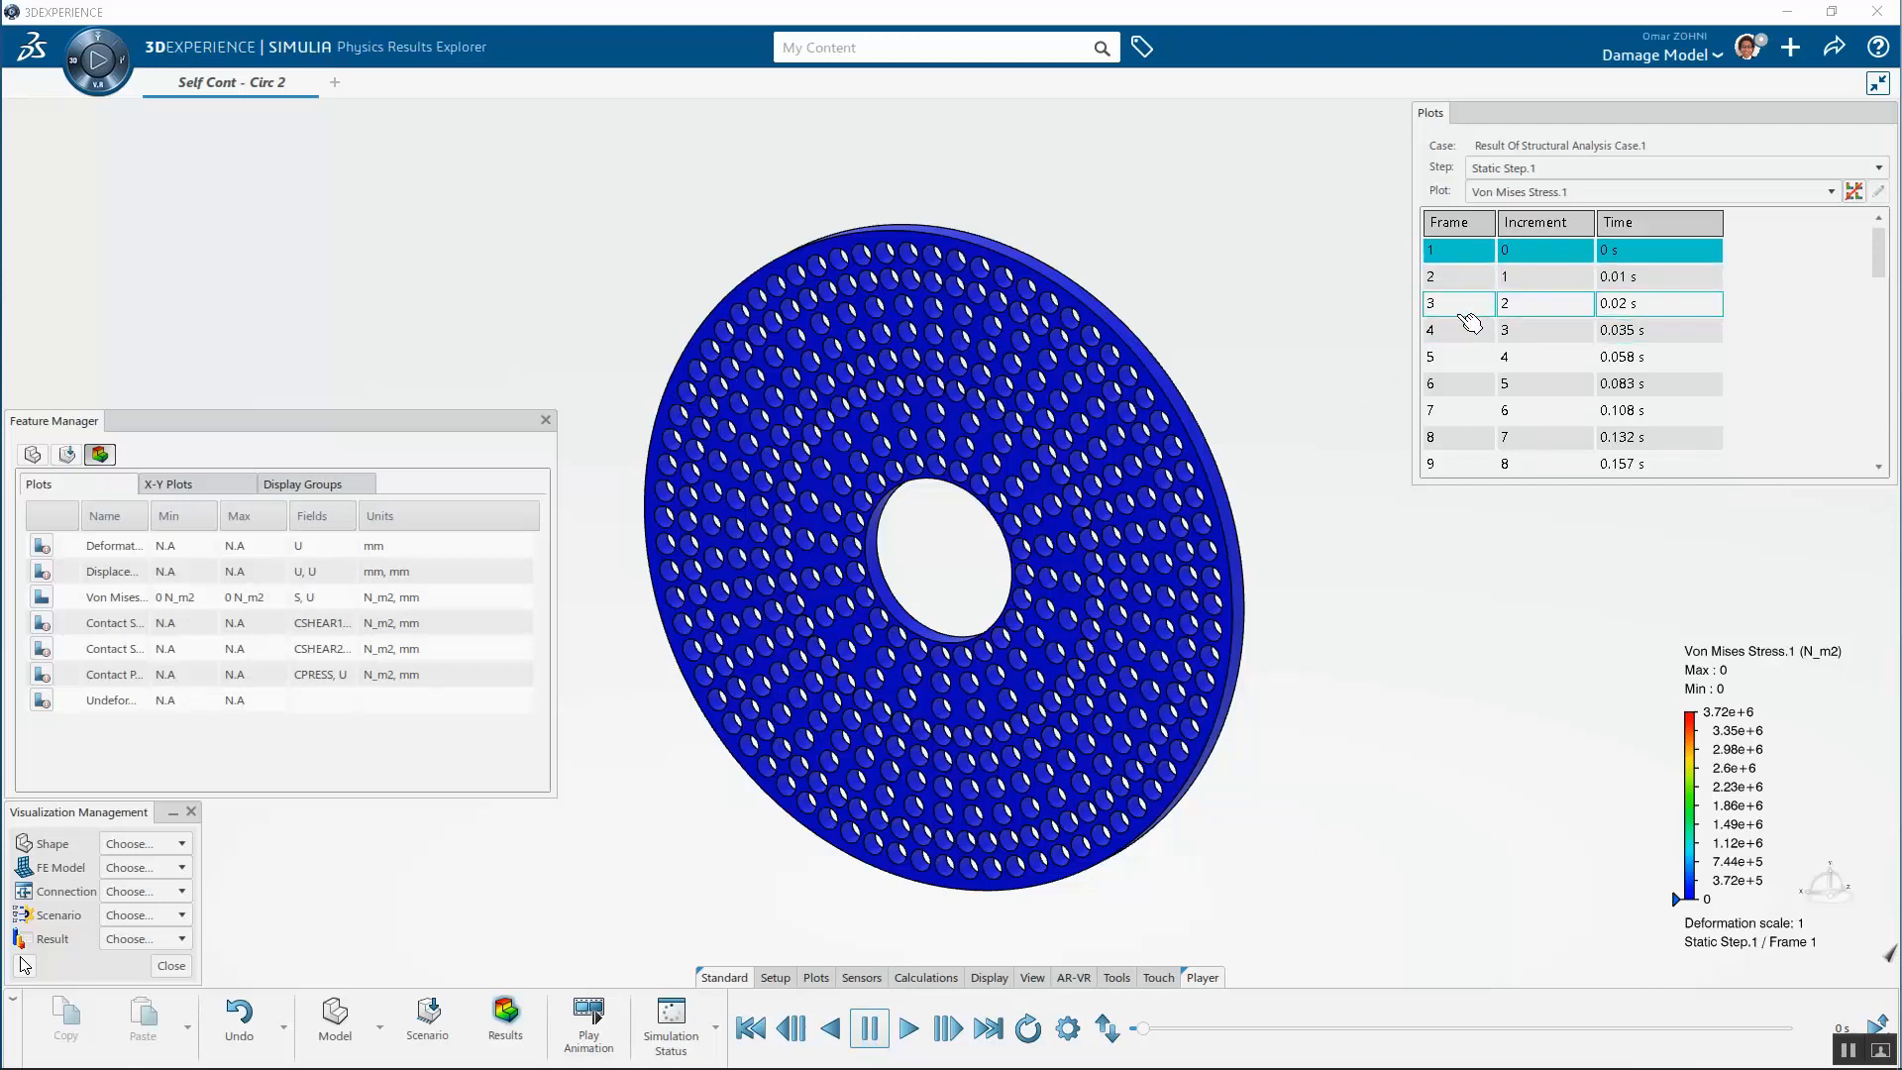
Step through the Von Mises Stress result frames and zoom into the deformed ring around the central hole
click(1464, 312)
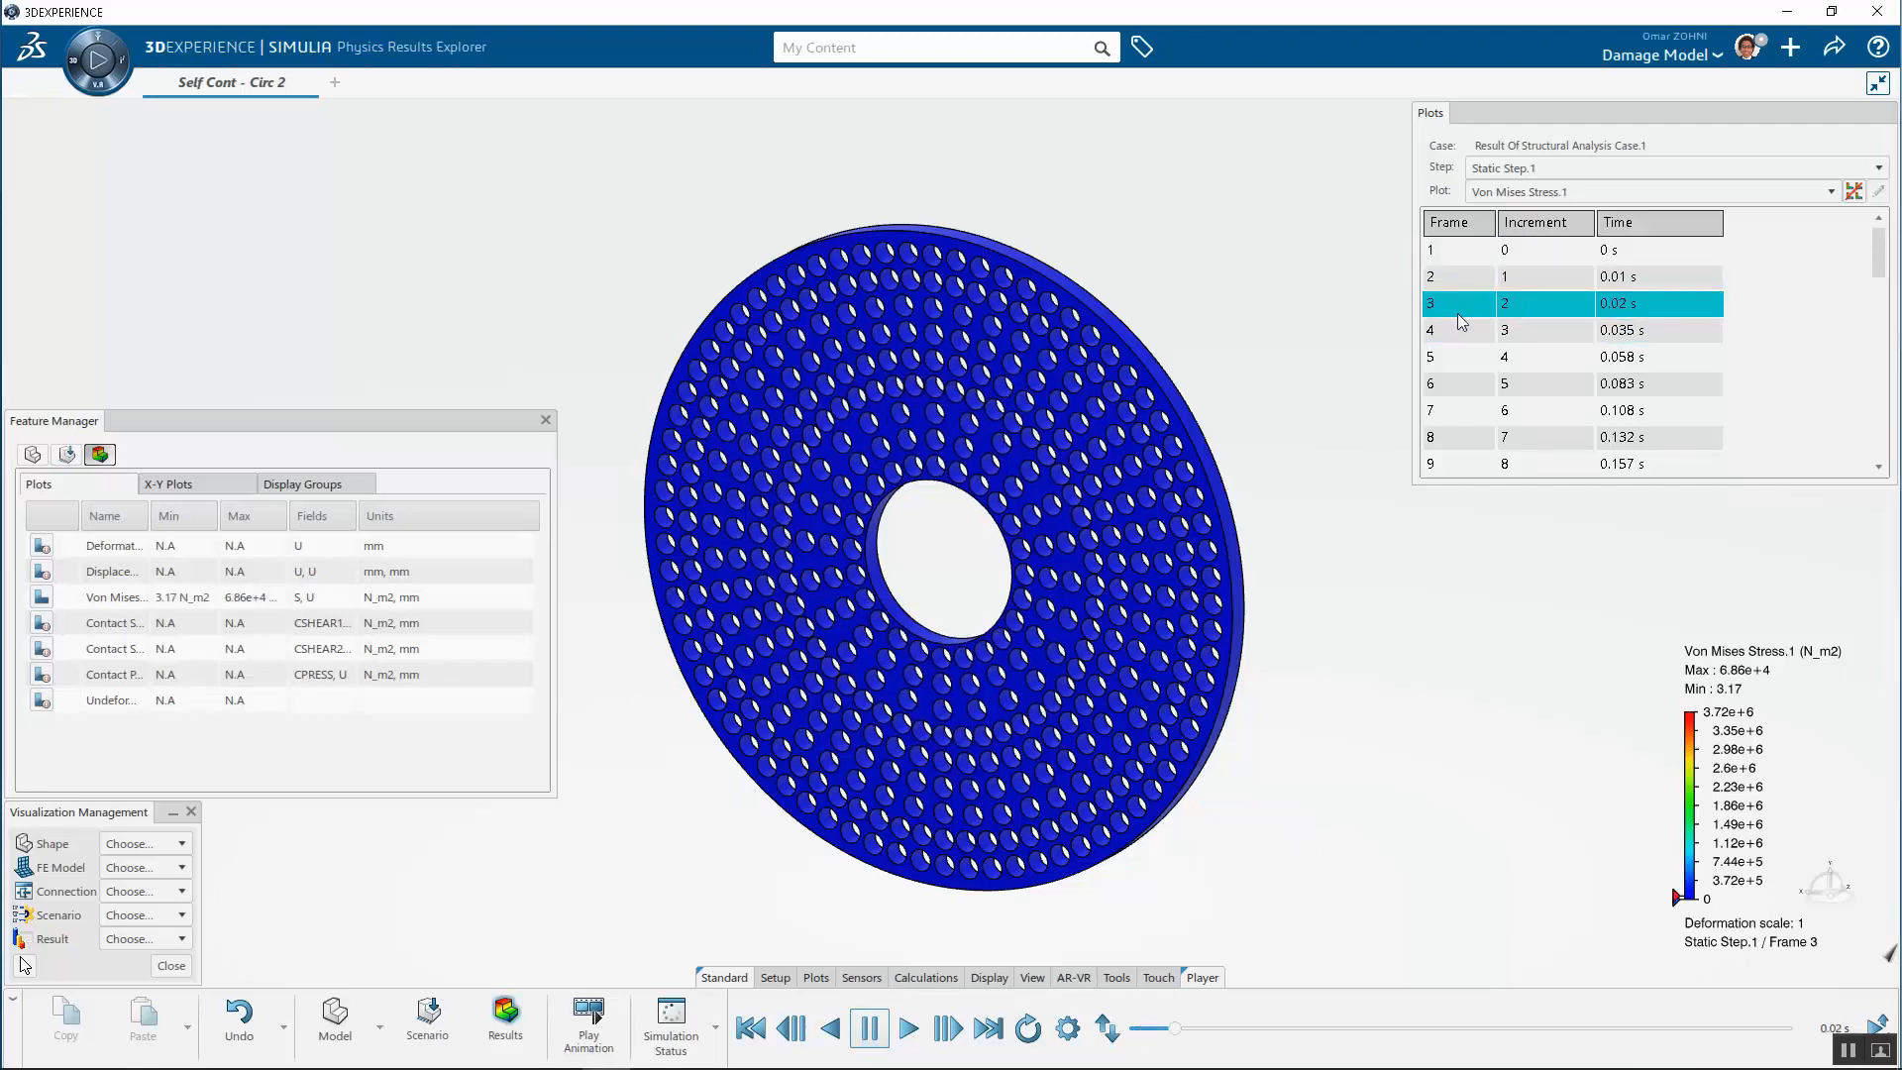
click(1464, 391)
click(1476, 437)
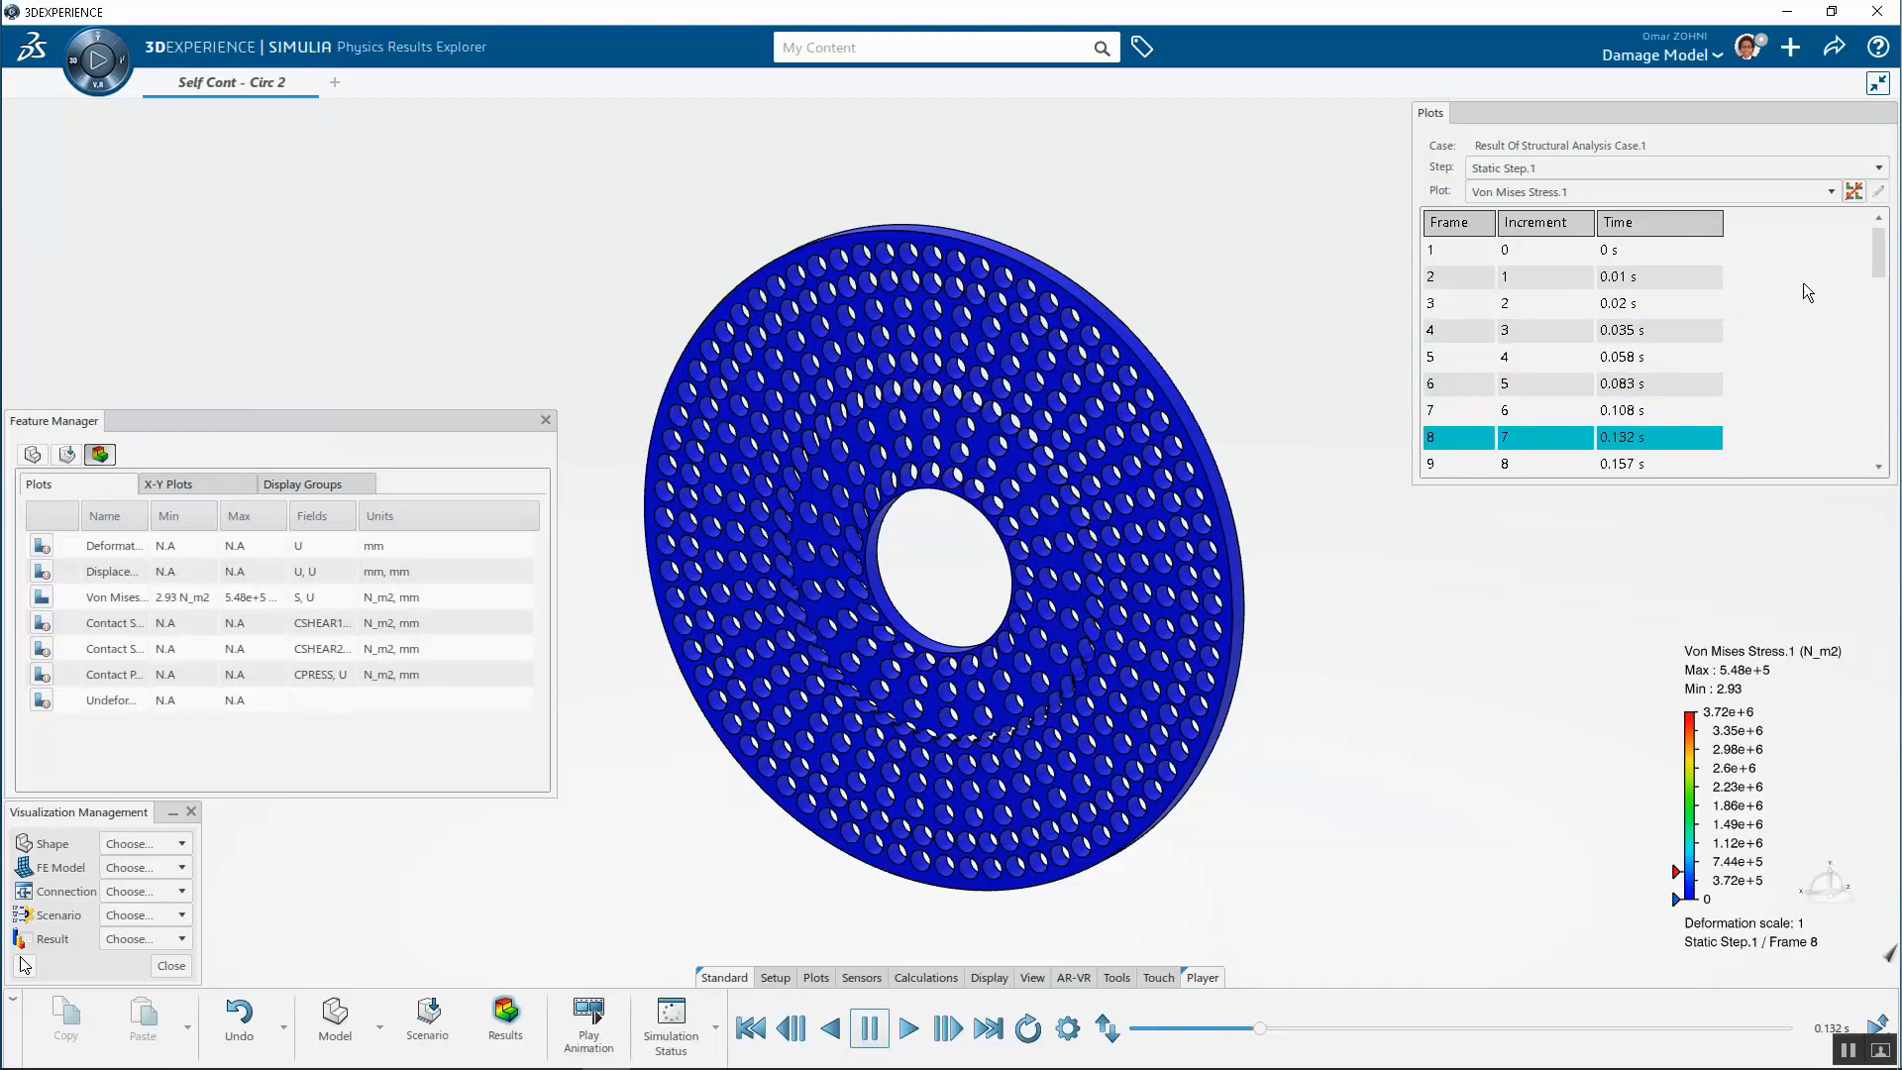
drag(1880, 242, 1871, 185)
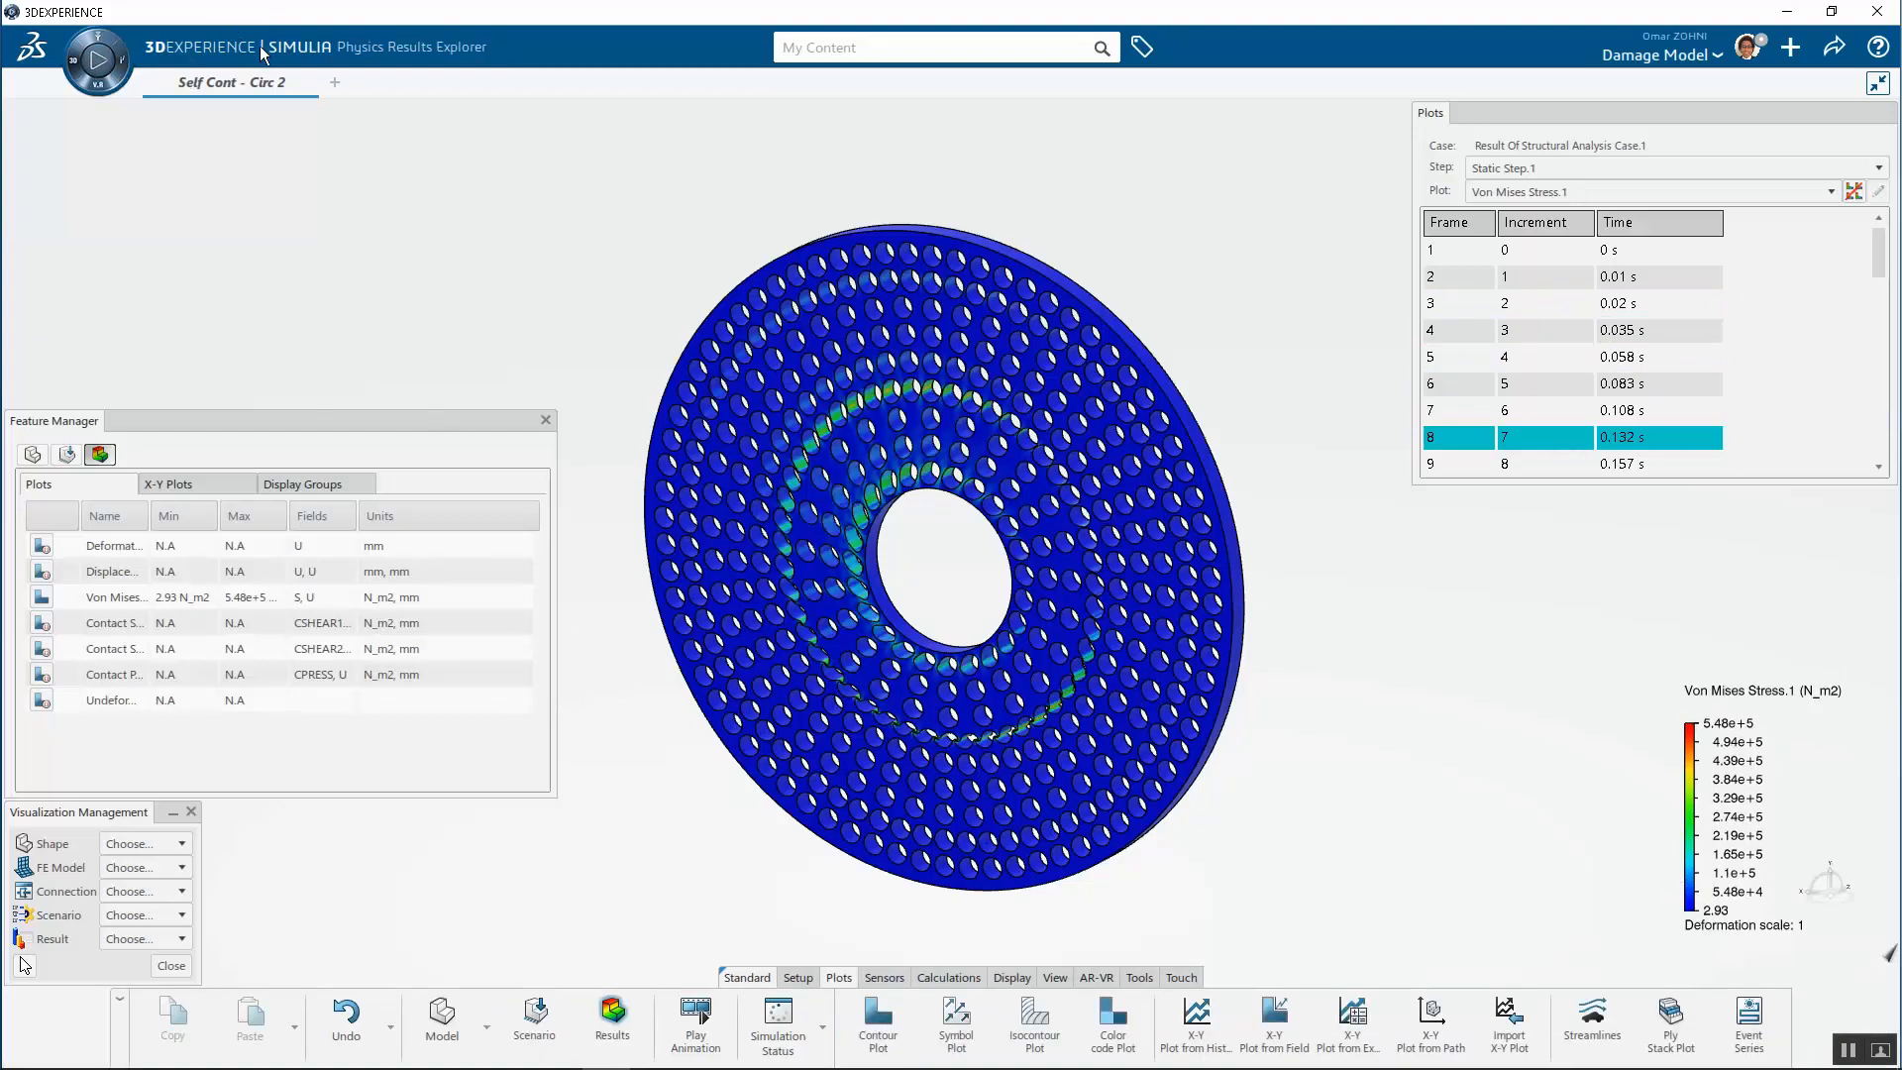
click(98, 59)
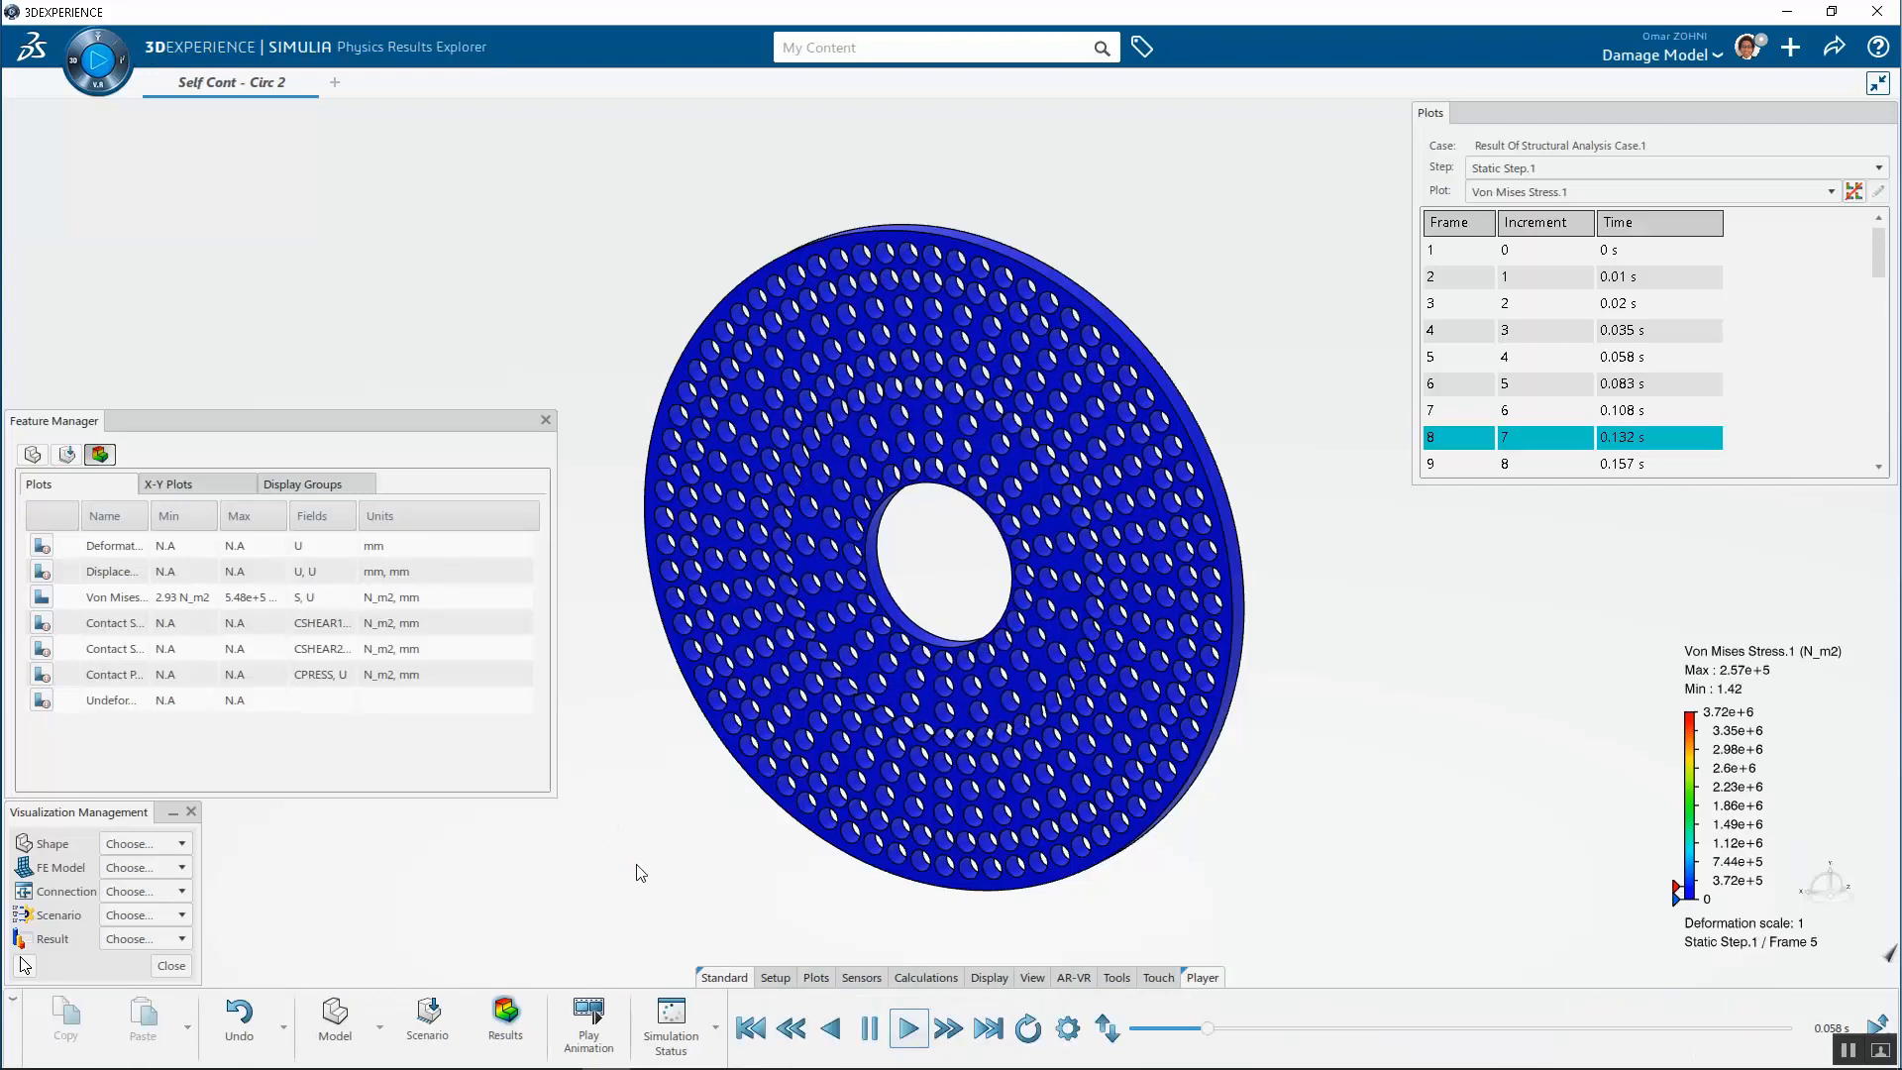
middle_drag(673, 868, 735, 830)
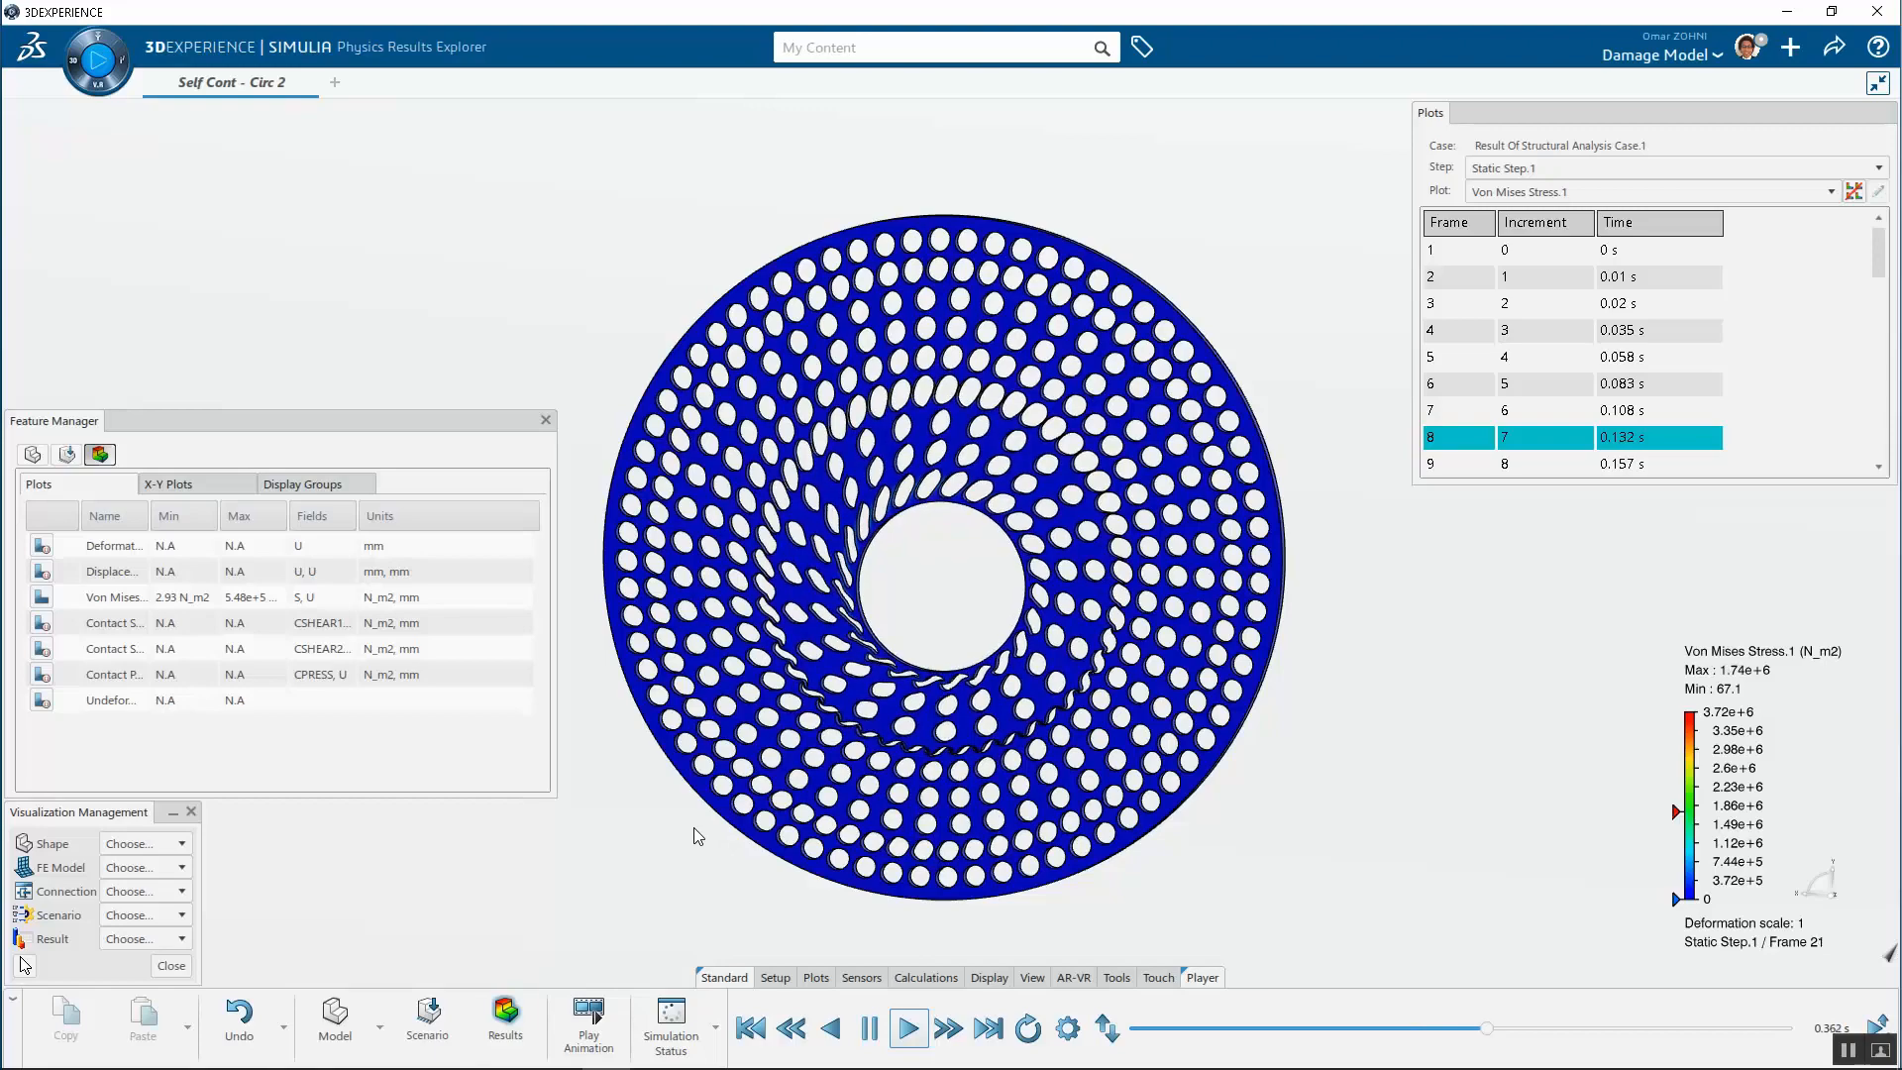
scroll(763, 622, up, 4)
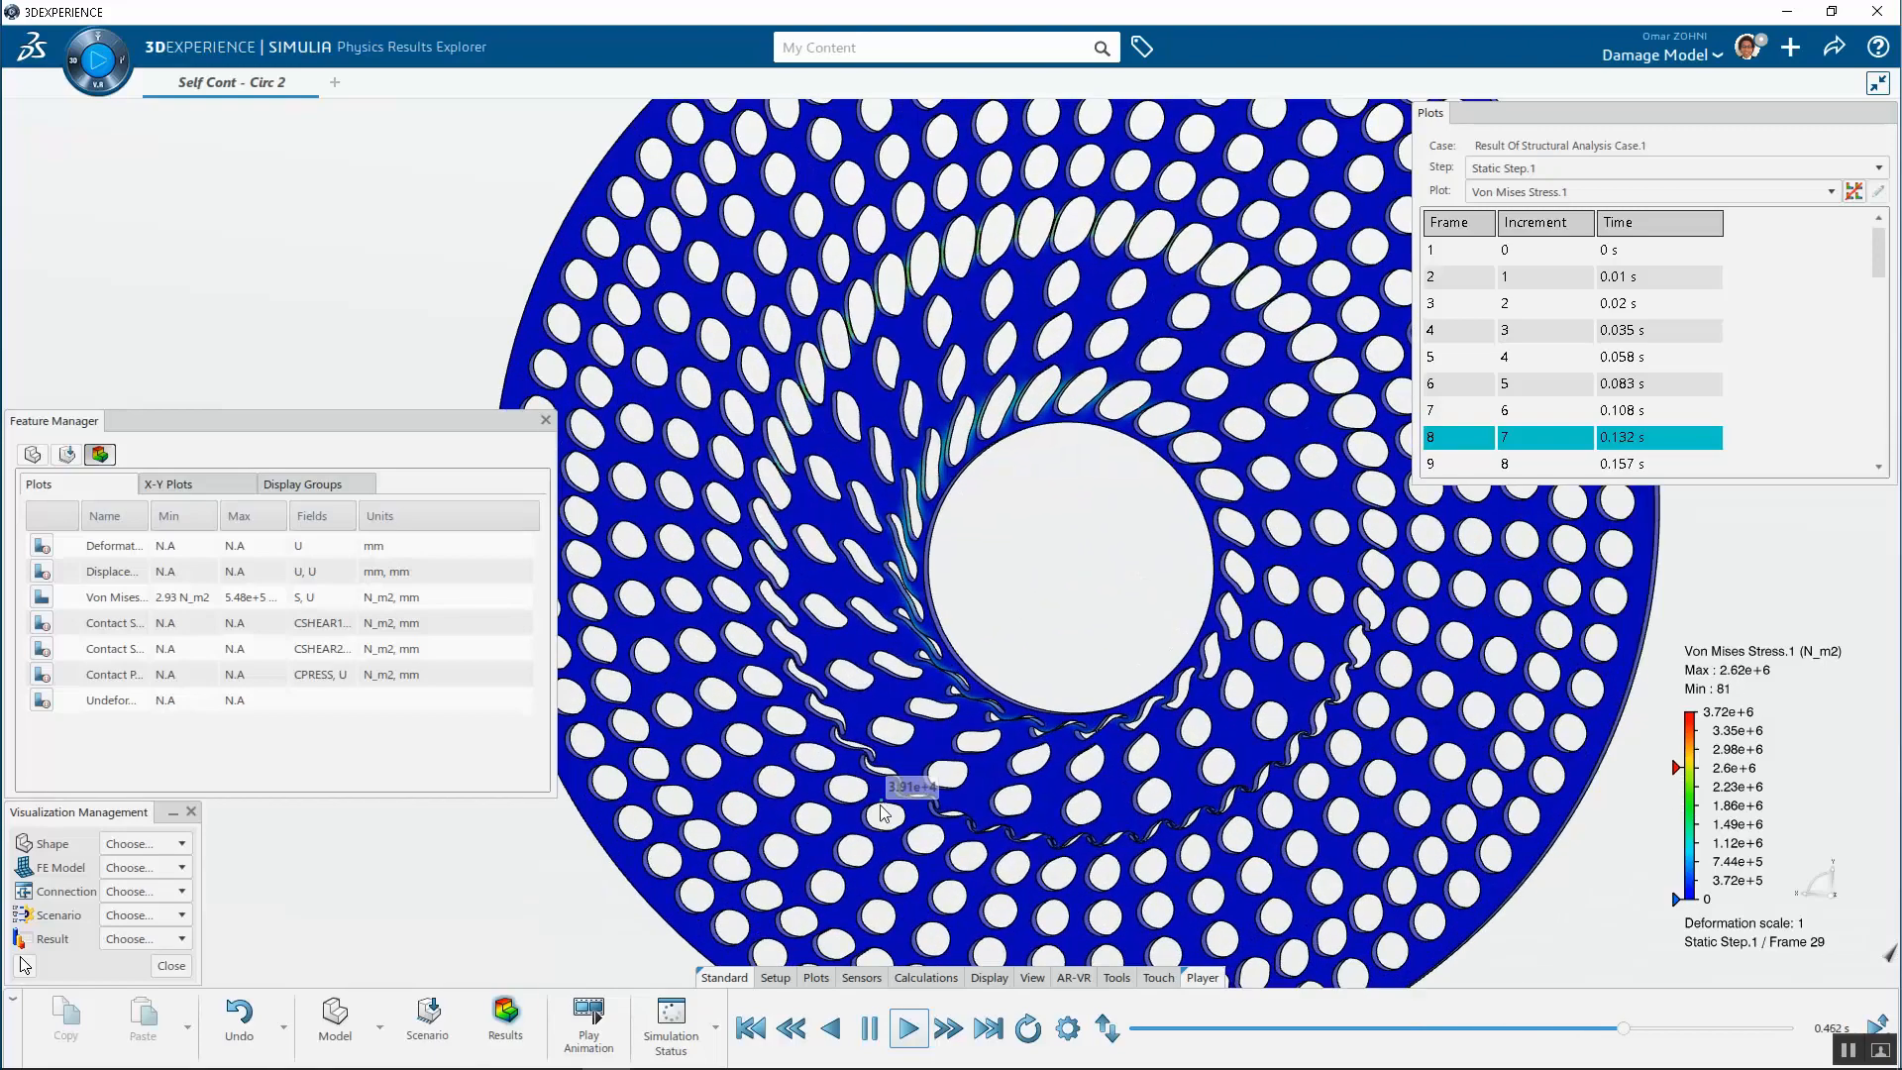
scroll(944, 628, up, 5)
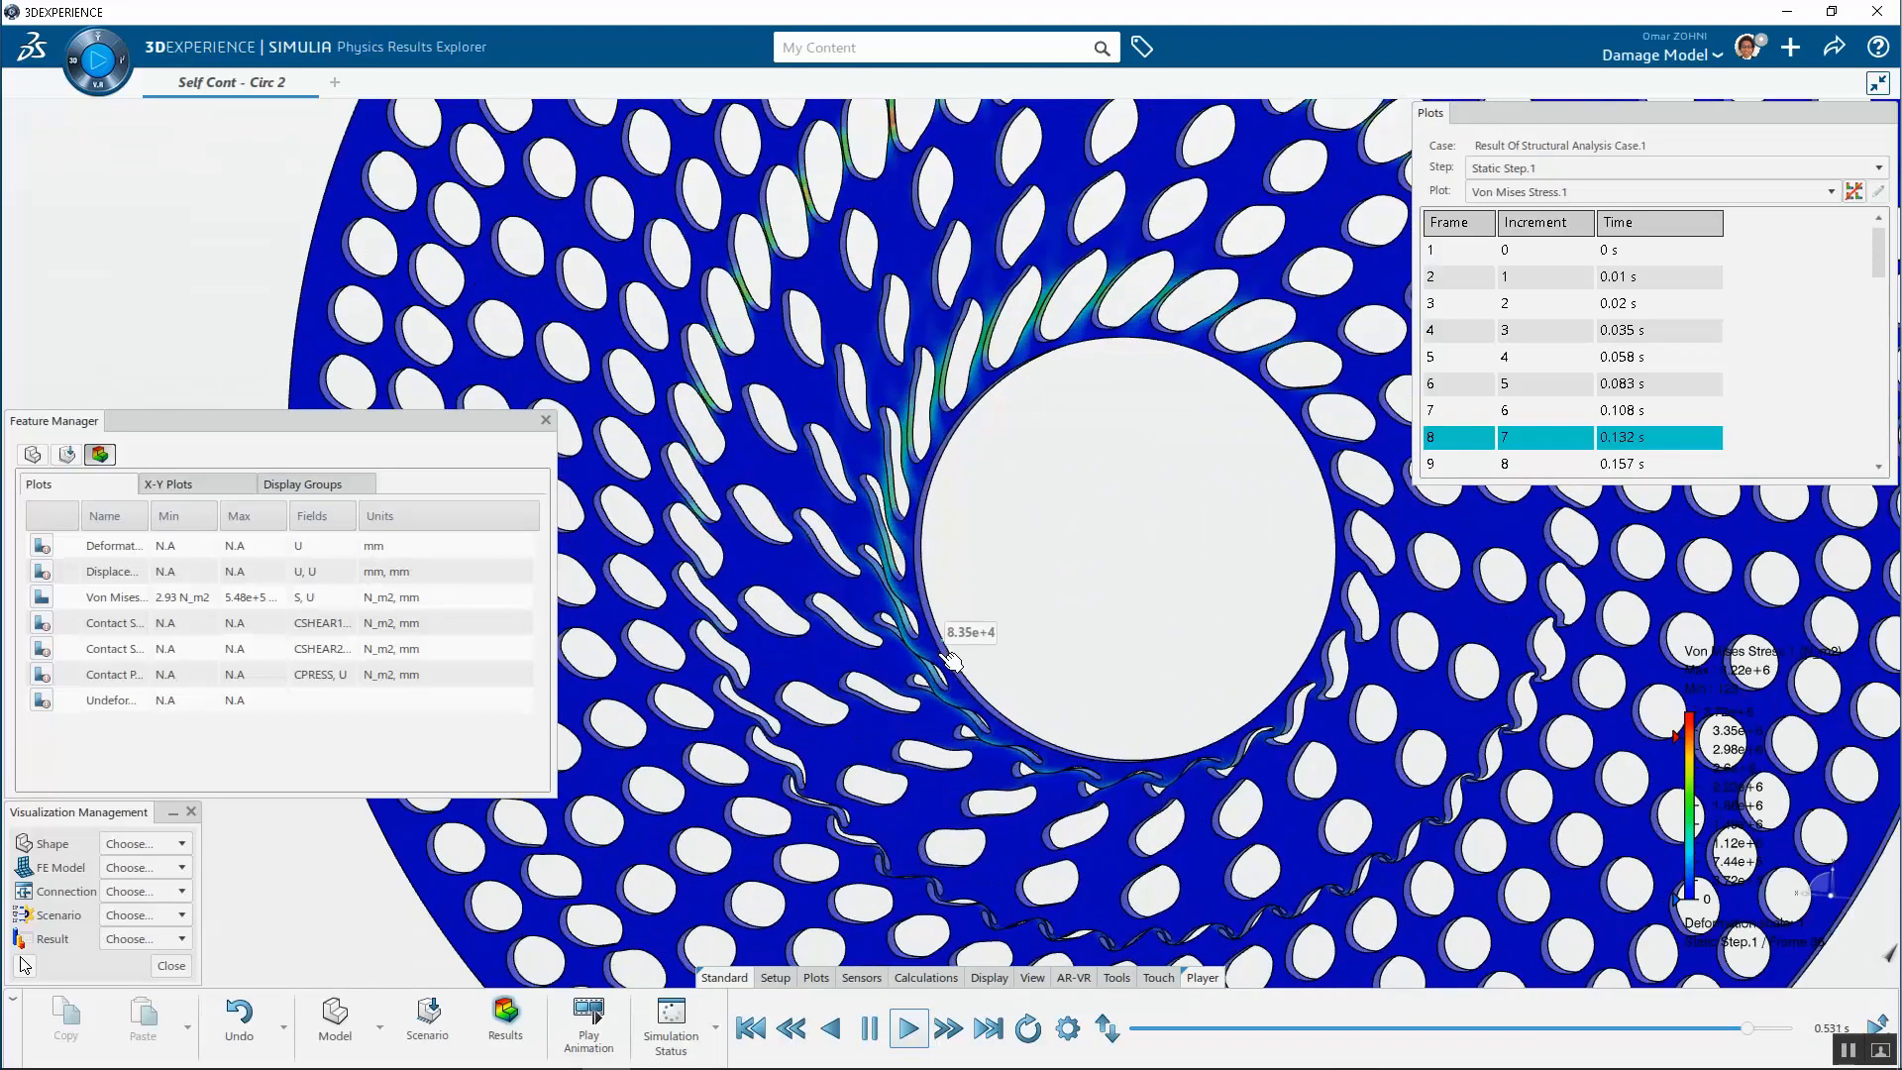
scroll(956, 693, down, 6)
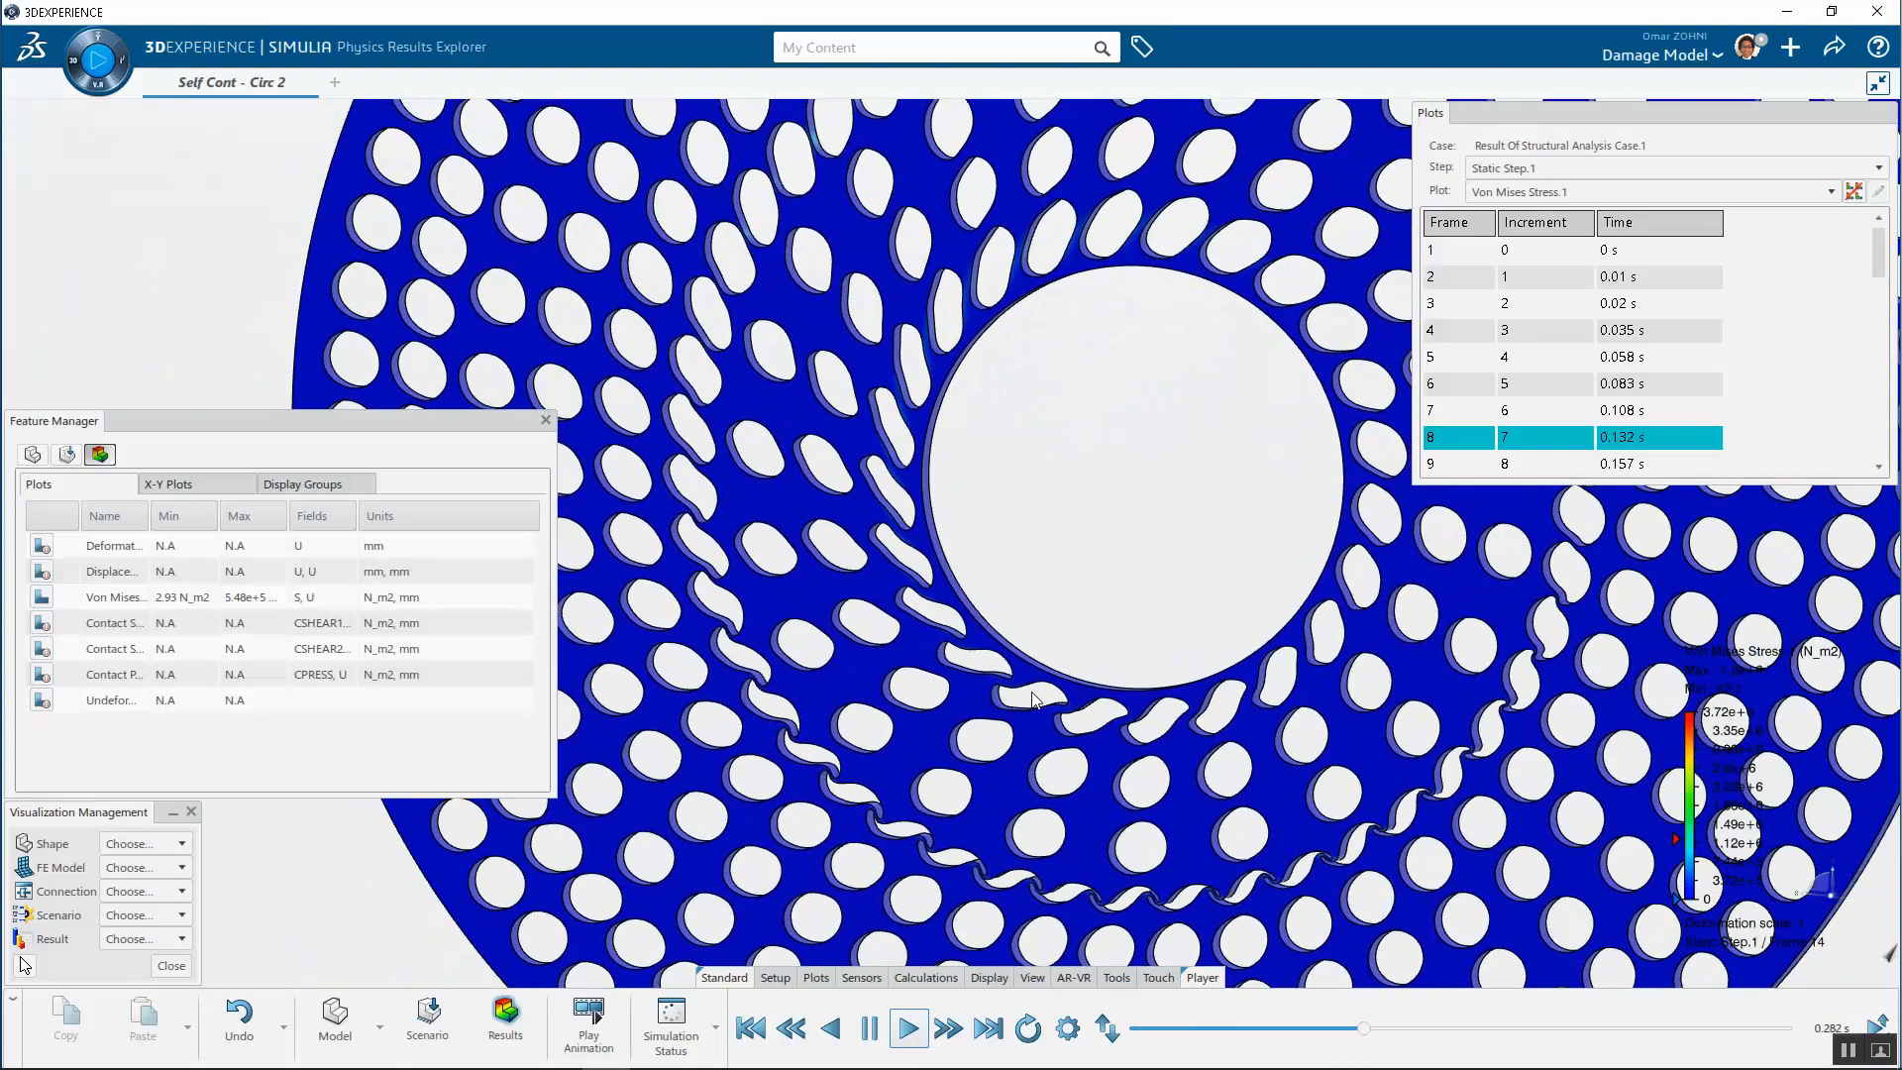
scroll(1102, 714, down, 2)
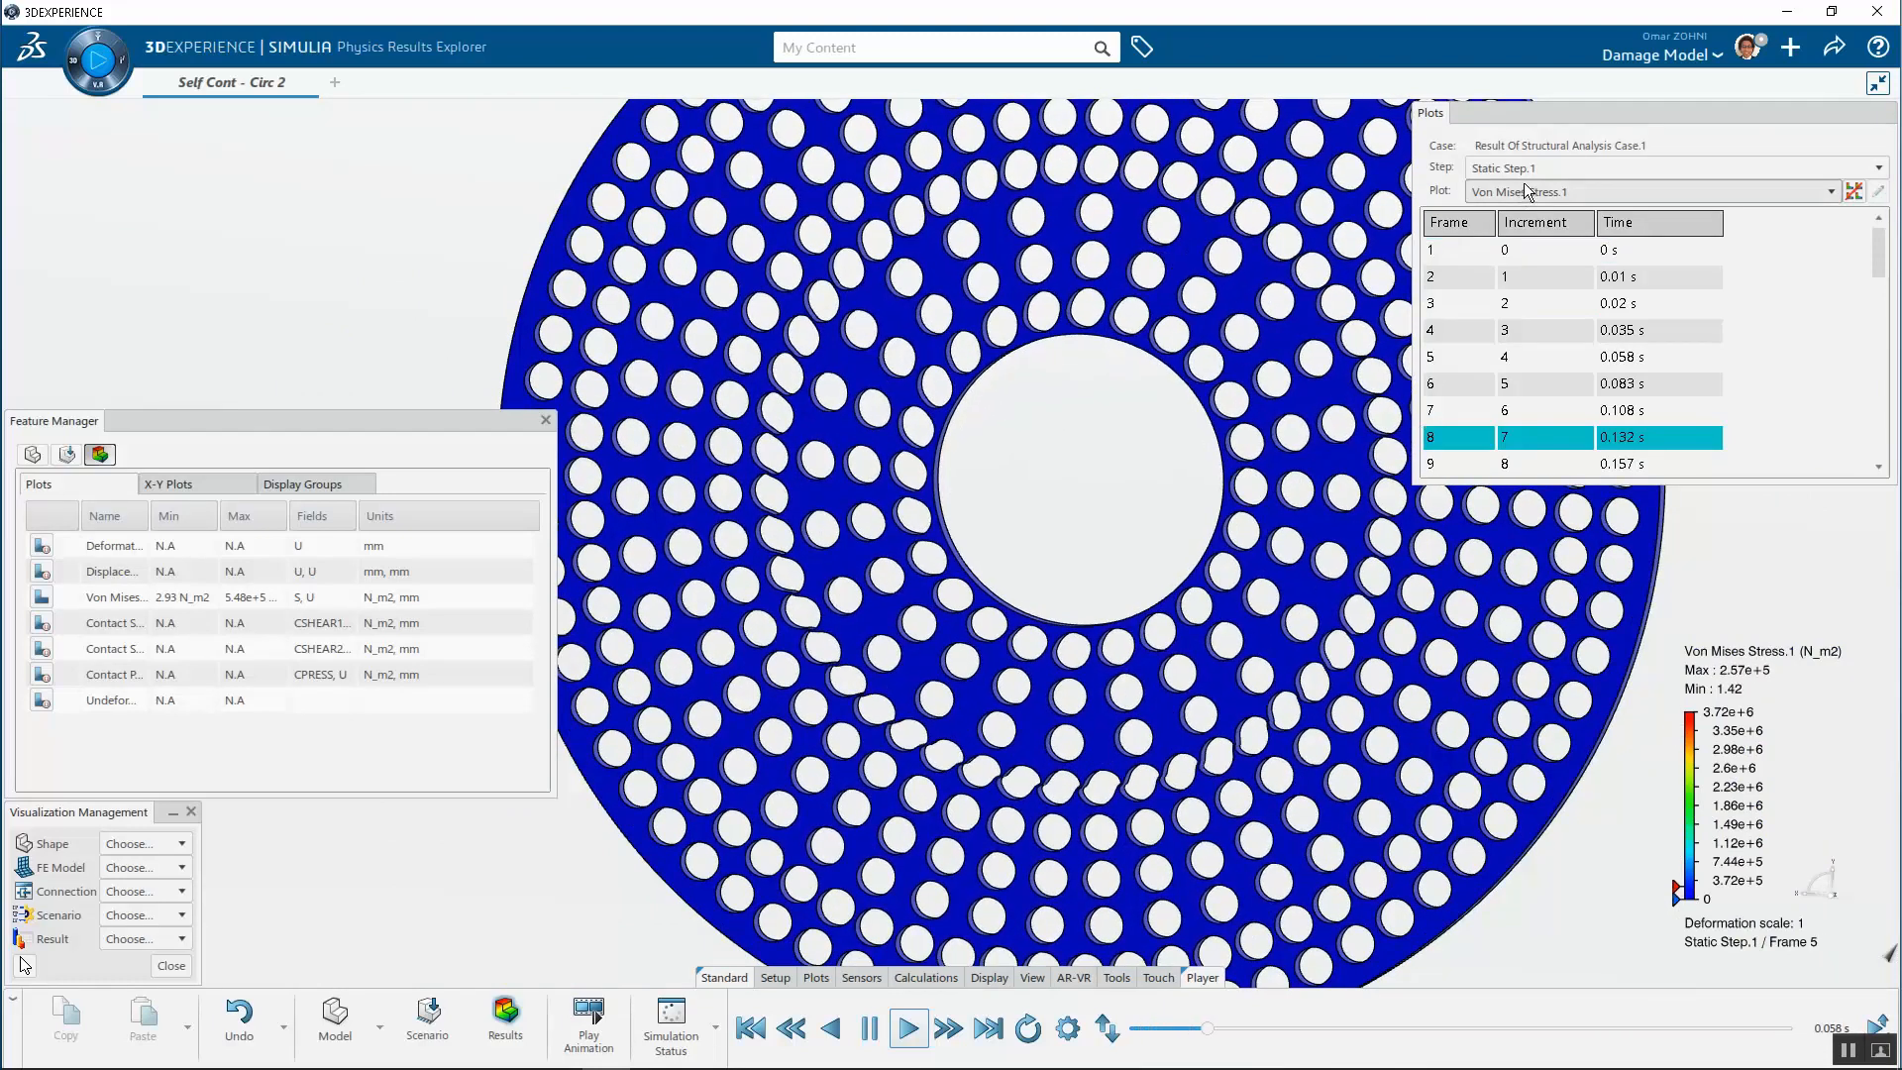
Switch the displayed plot to Contact Pressure.1 and show the last frame, 38
click(1526, 192)
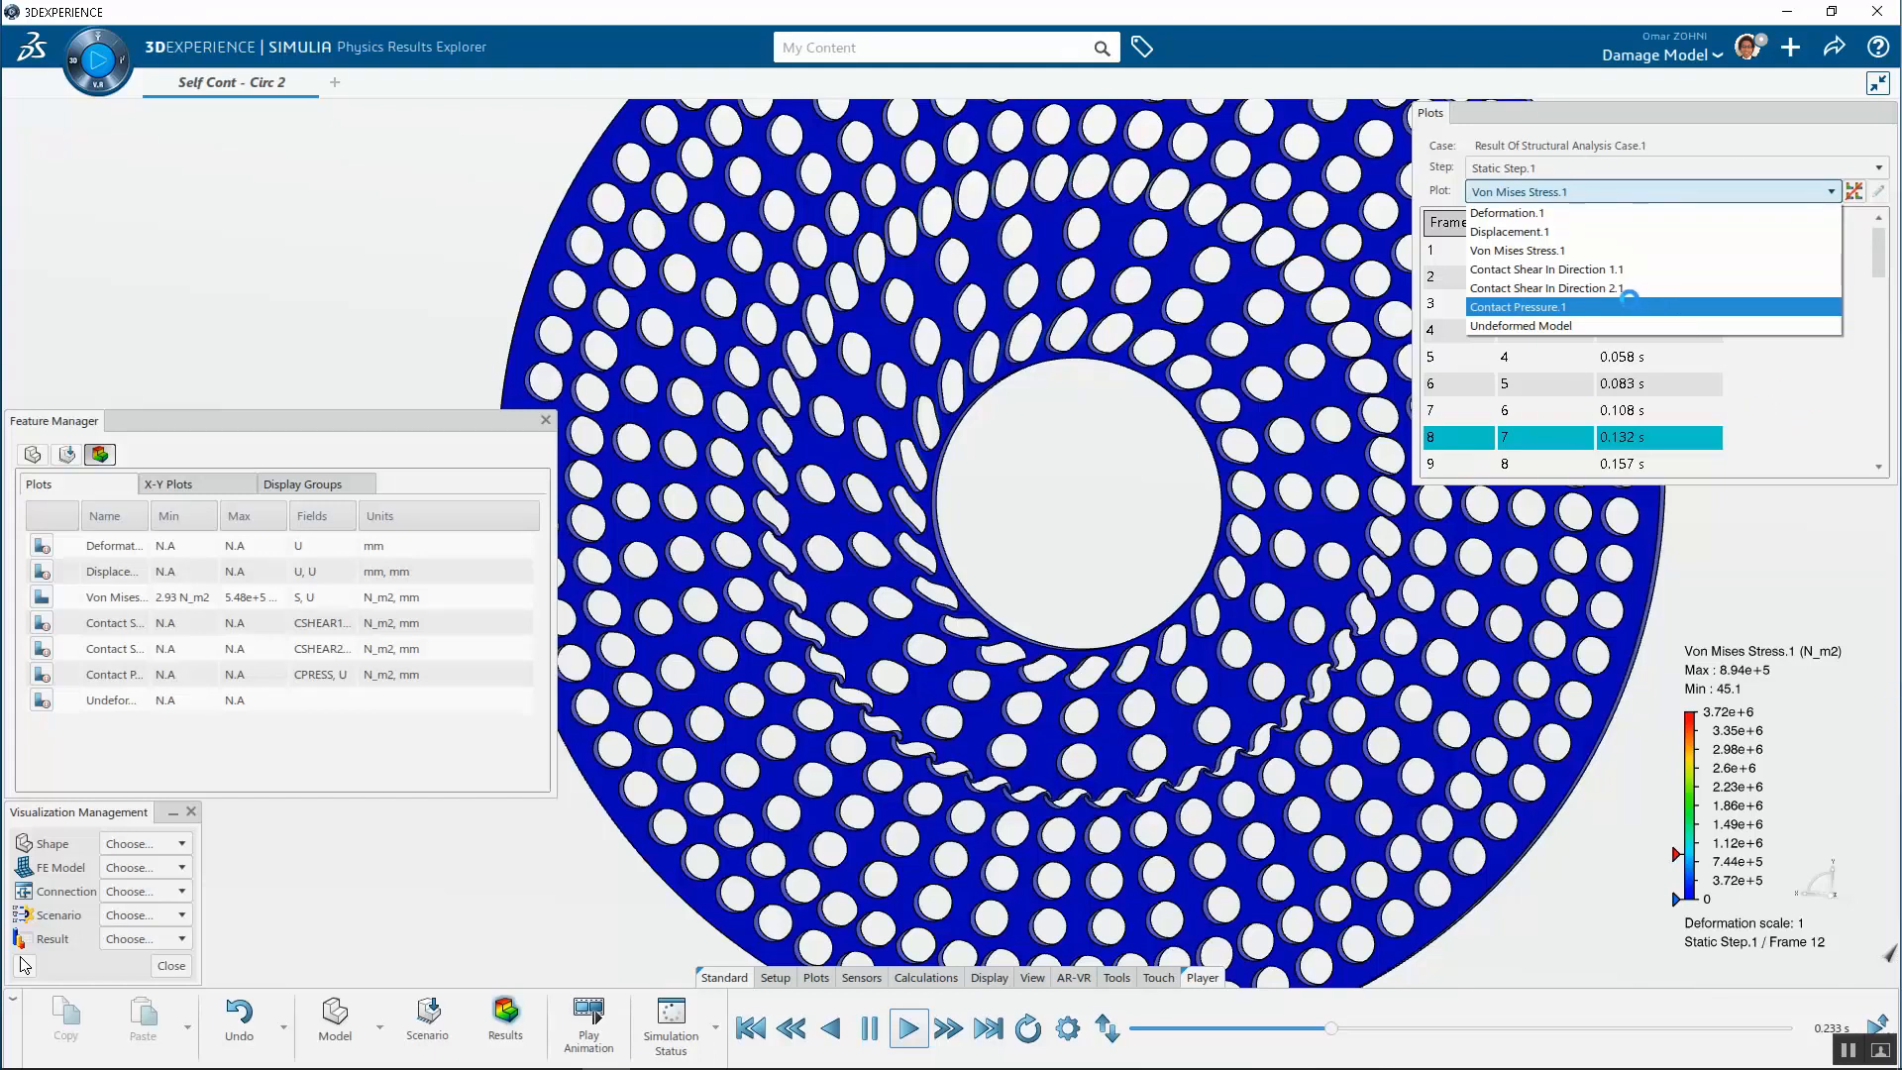
click(1630, 304)
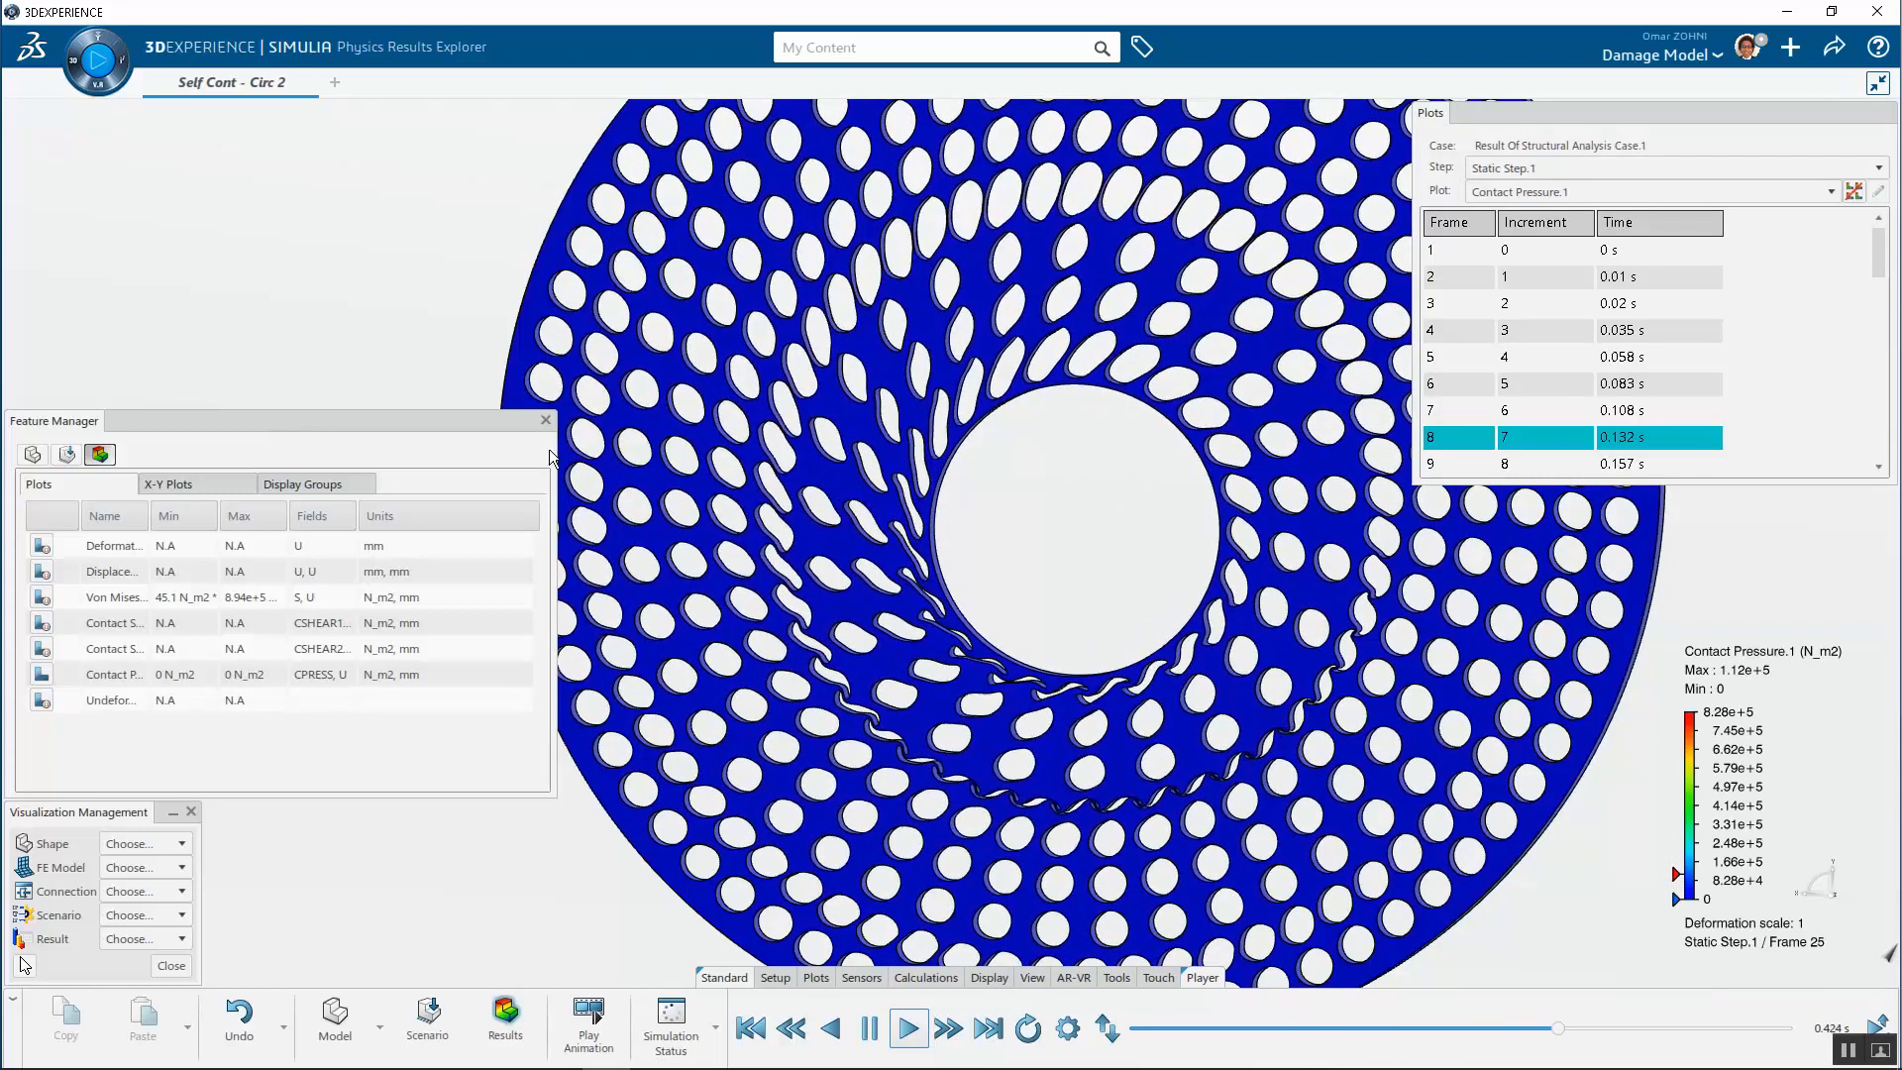
drag(551, 448, 384, 447)
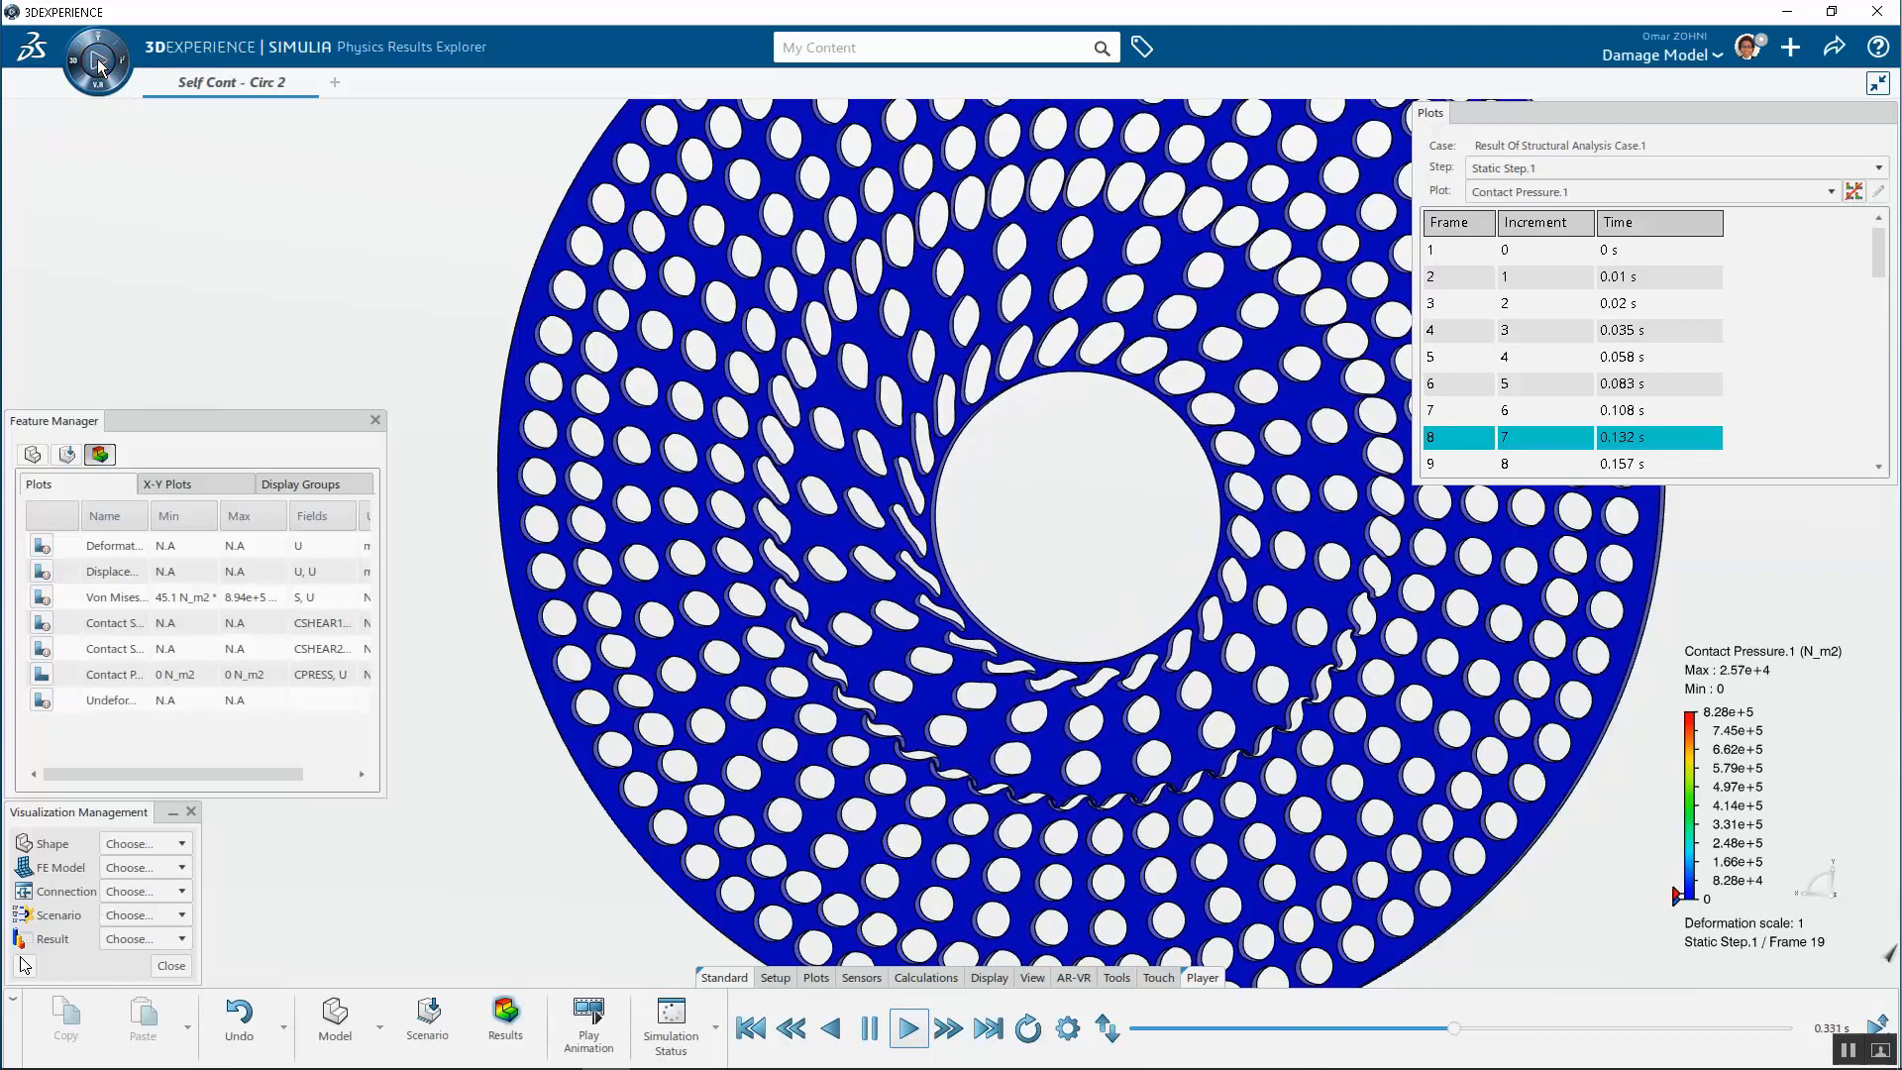
click(1439, 354)
drag(1879, 252, 1885, 481)
click(1621, 439)
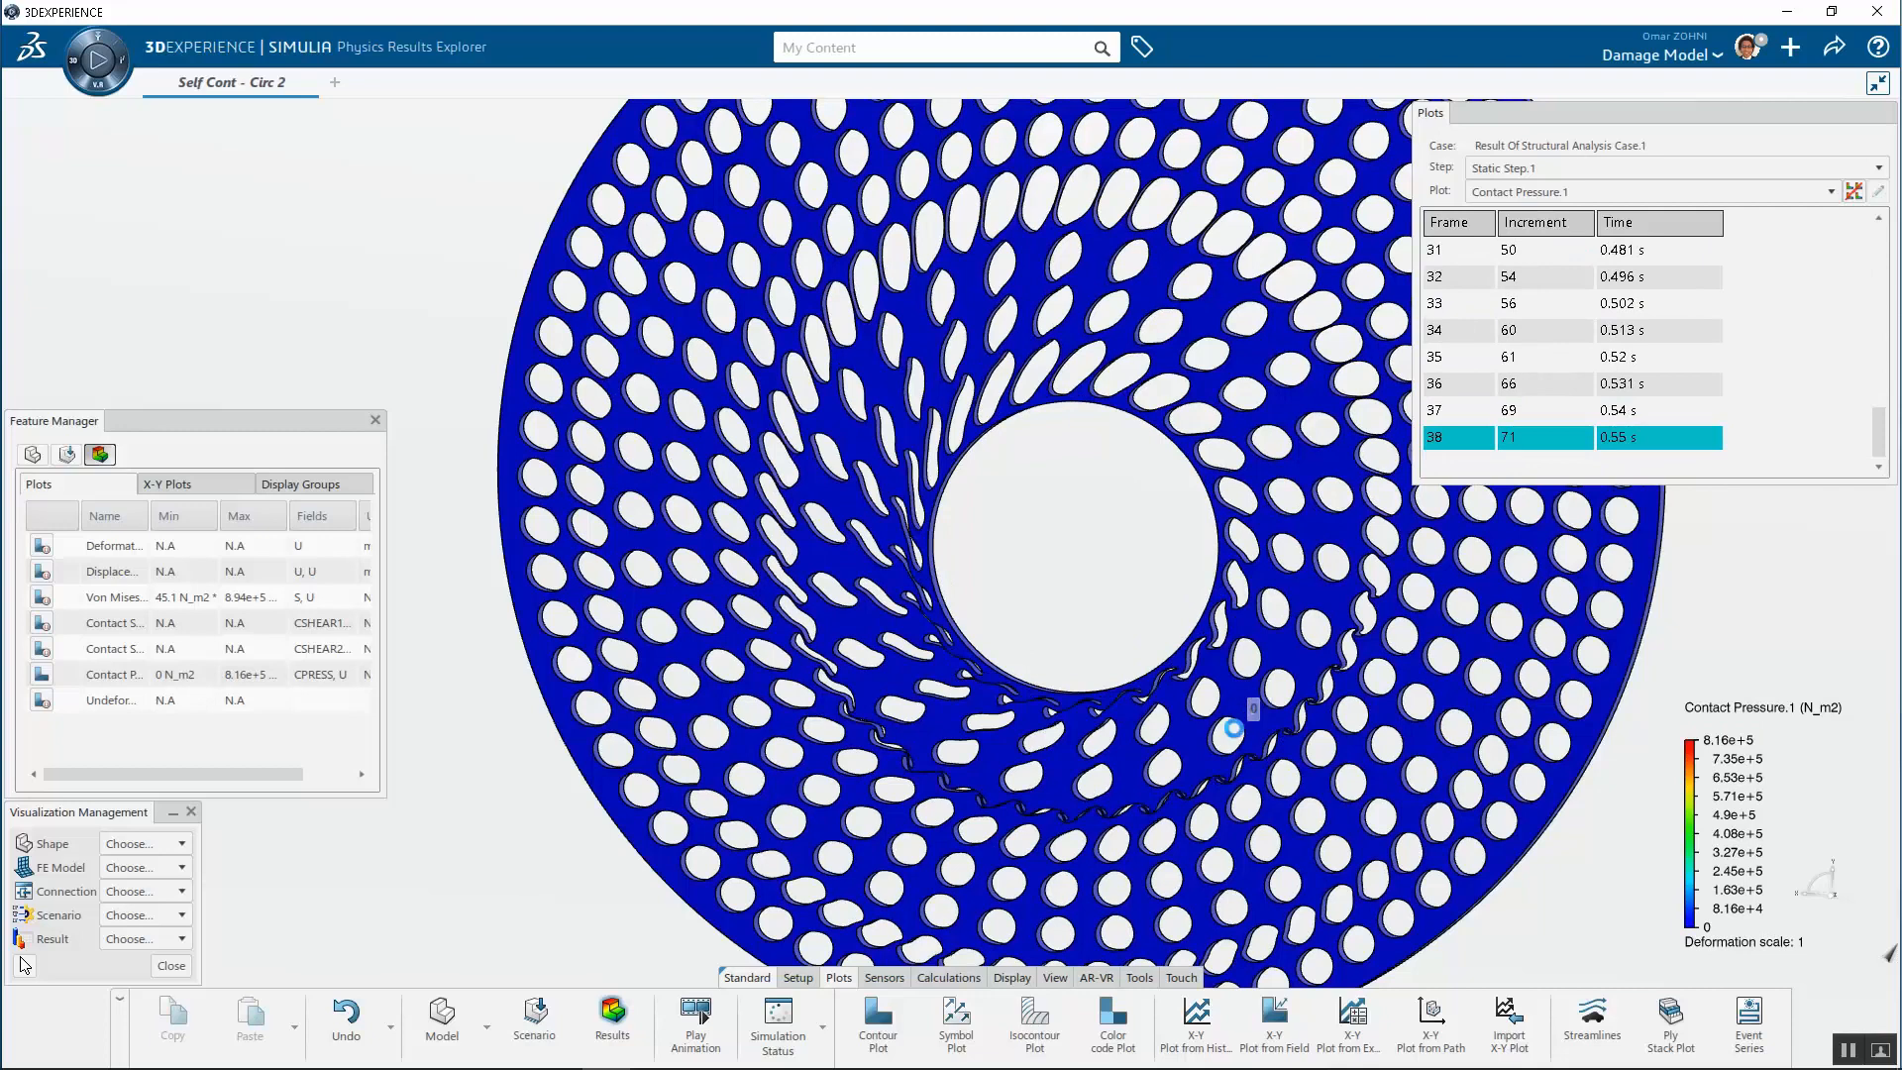
Zoom into the contacting ligaments near the inner hole to inspect the contact pressure distribution
scroll(1057, 773, up, 10)
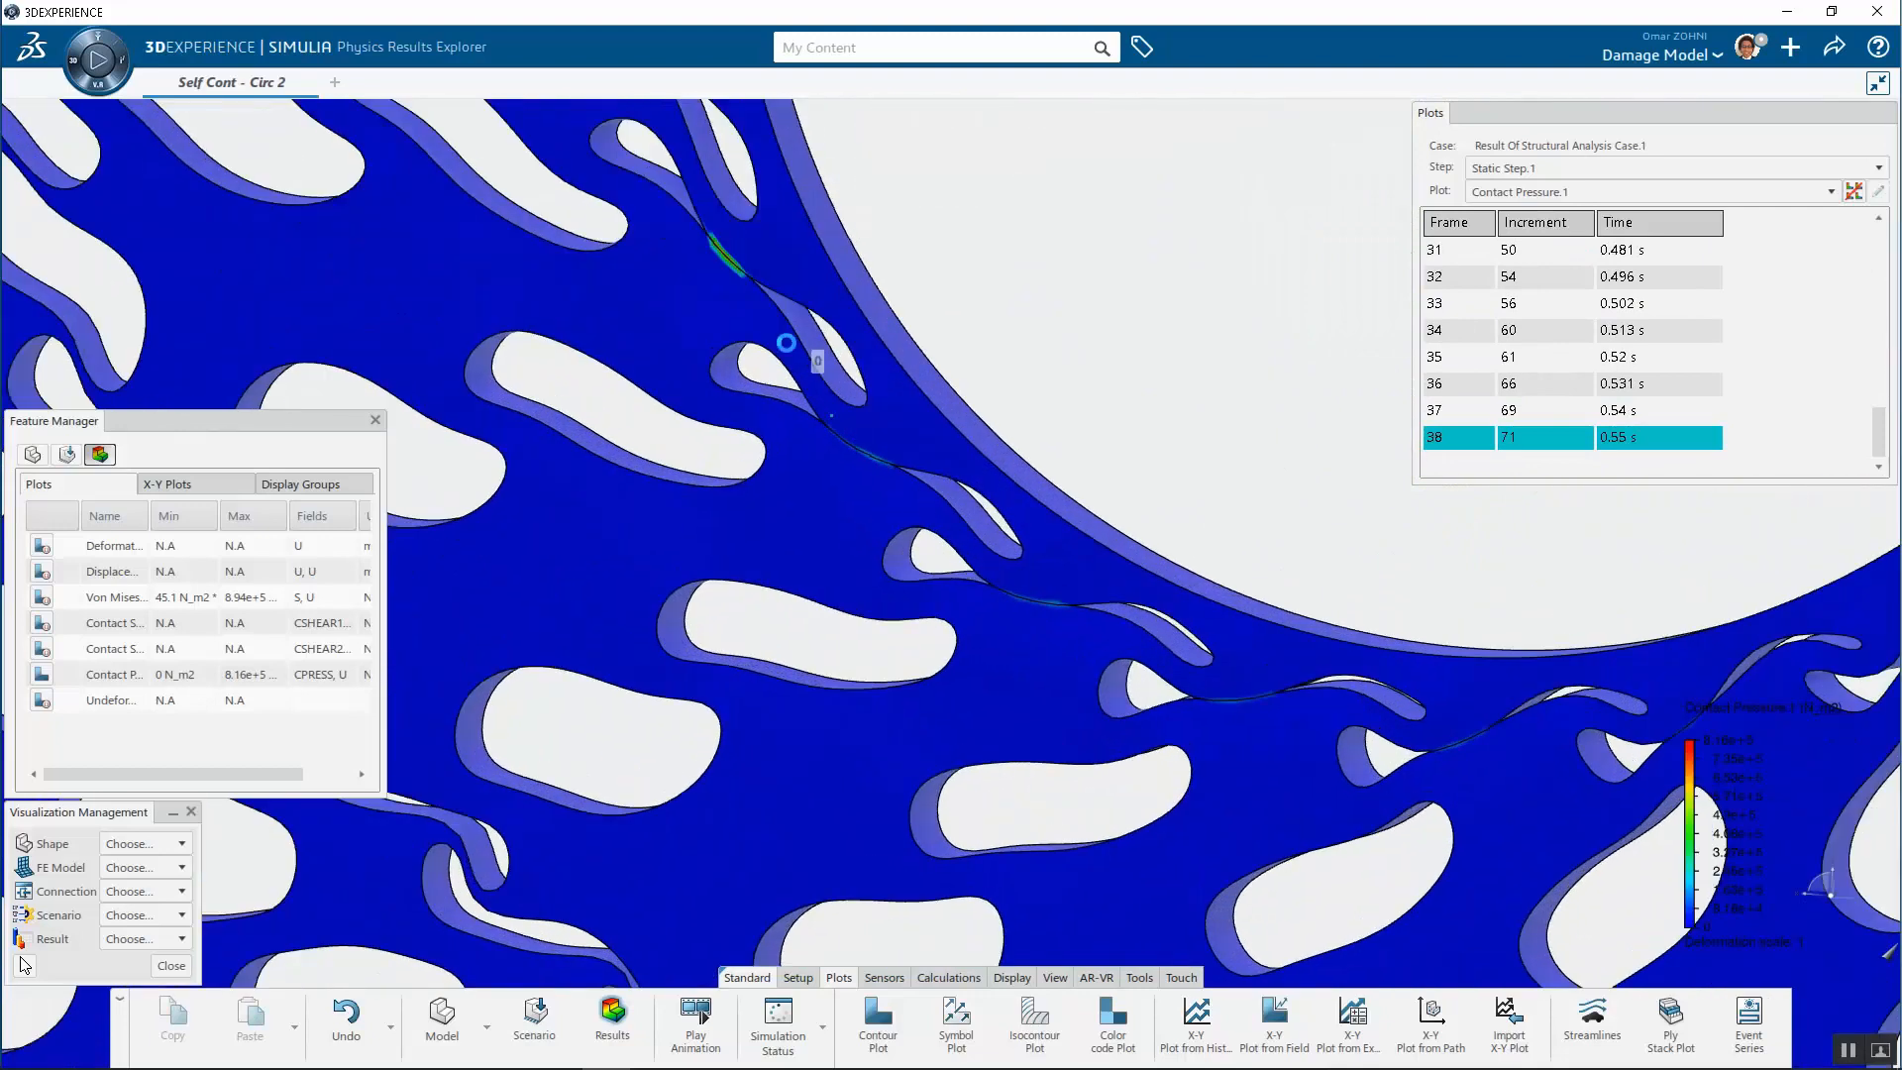
scroll(745, 301, up, 1)
scroll(917, 555, down, 4)
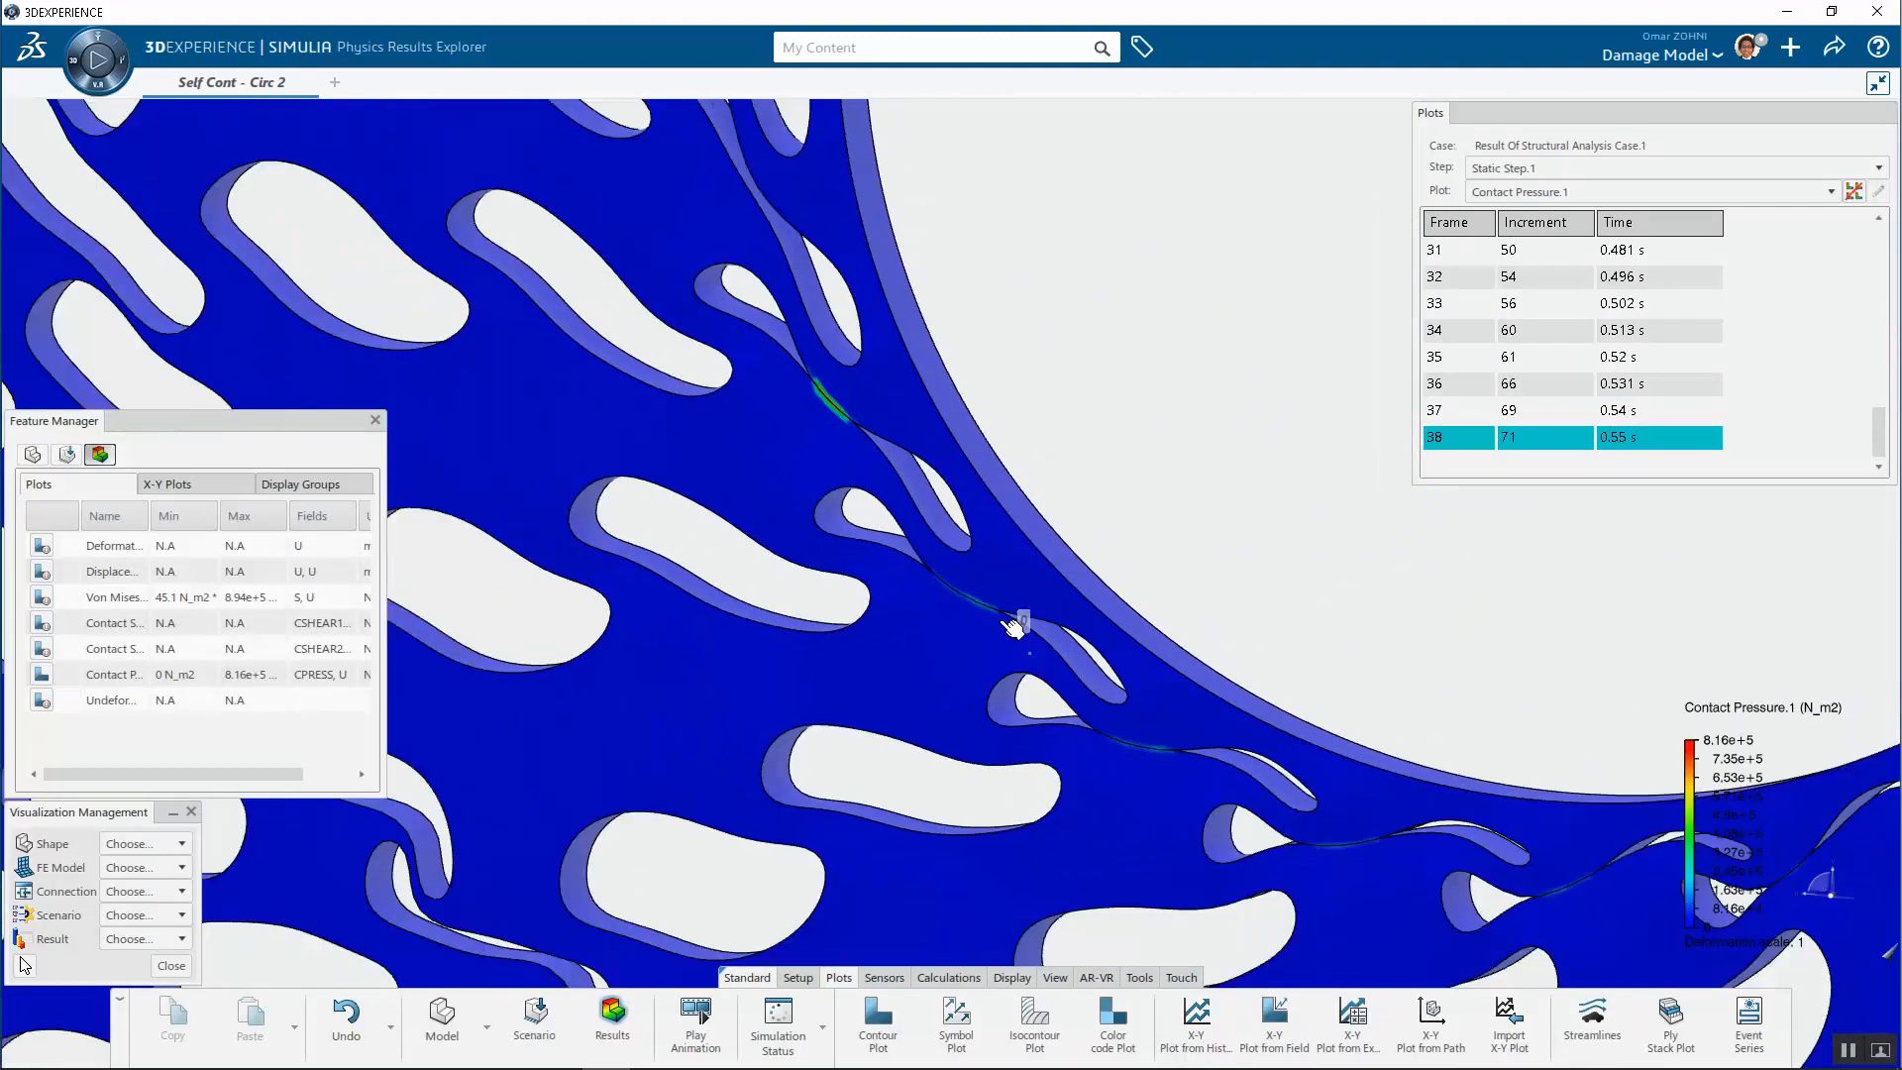
scroll(1575, 810, down, 4)
scroll(1244, 800, up, 6)
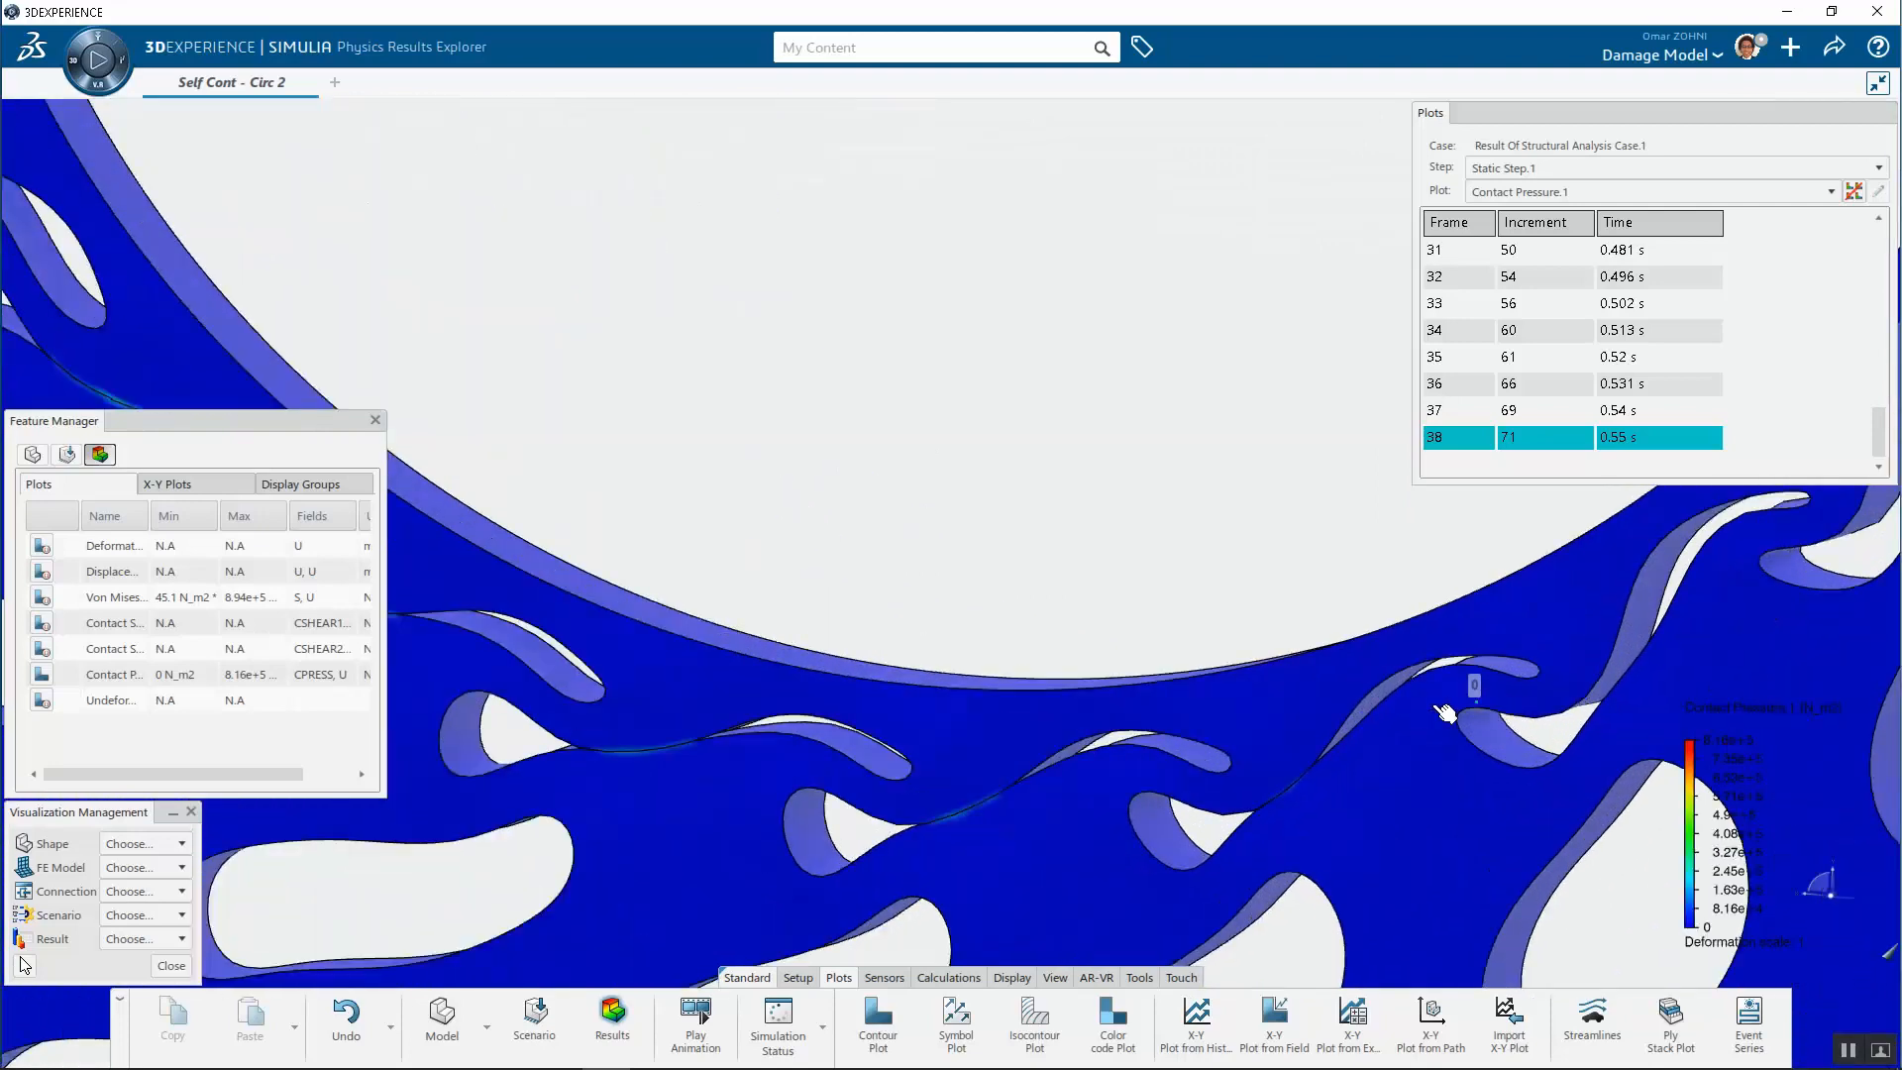
scroll(836, 849, down, 5)
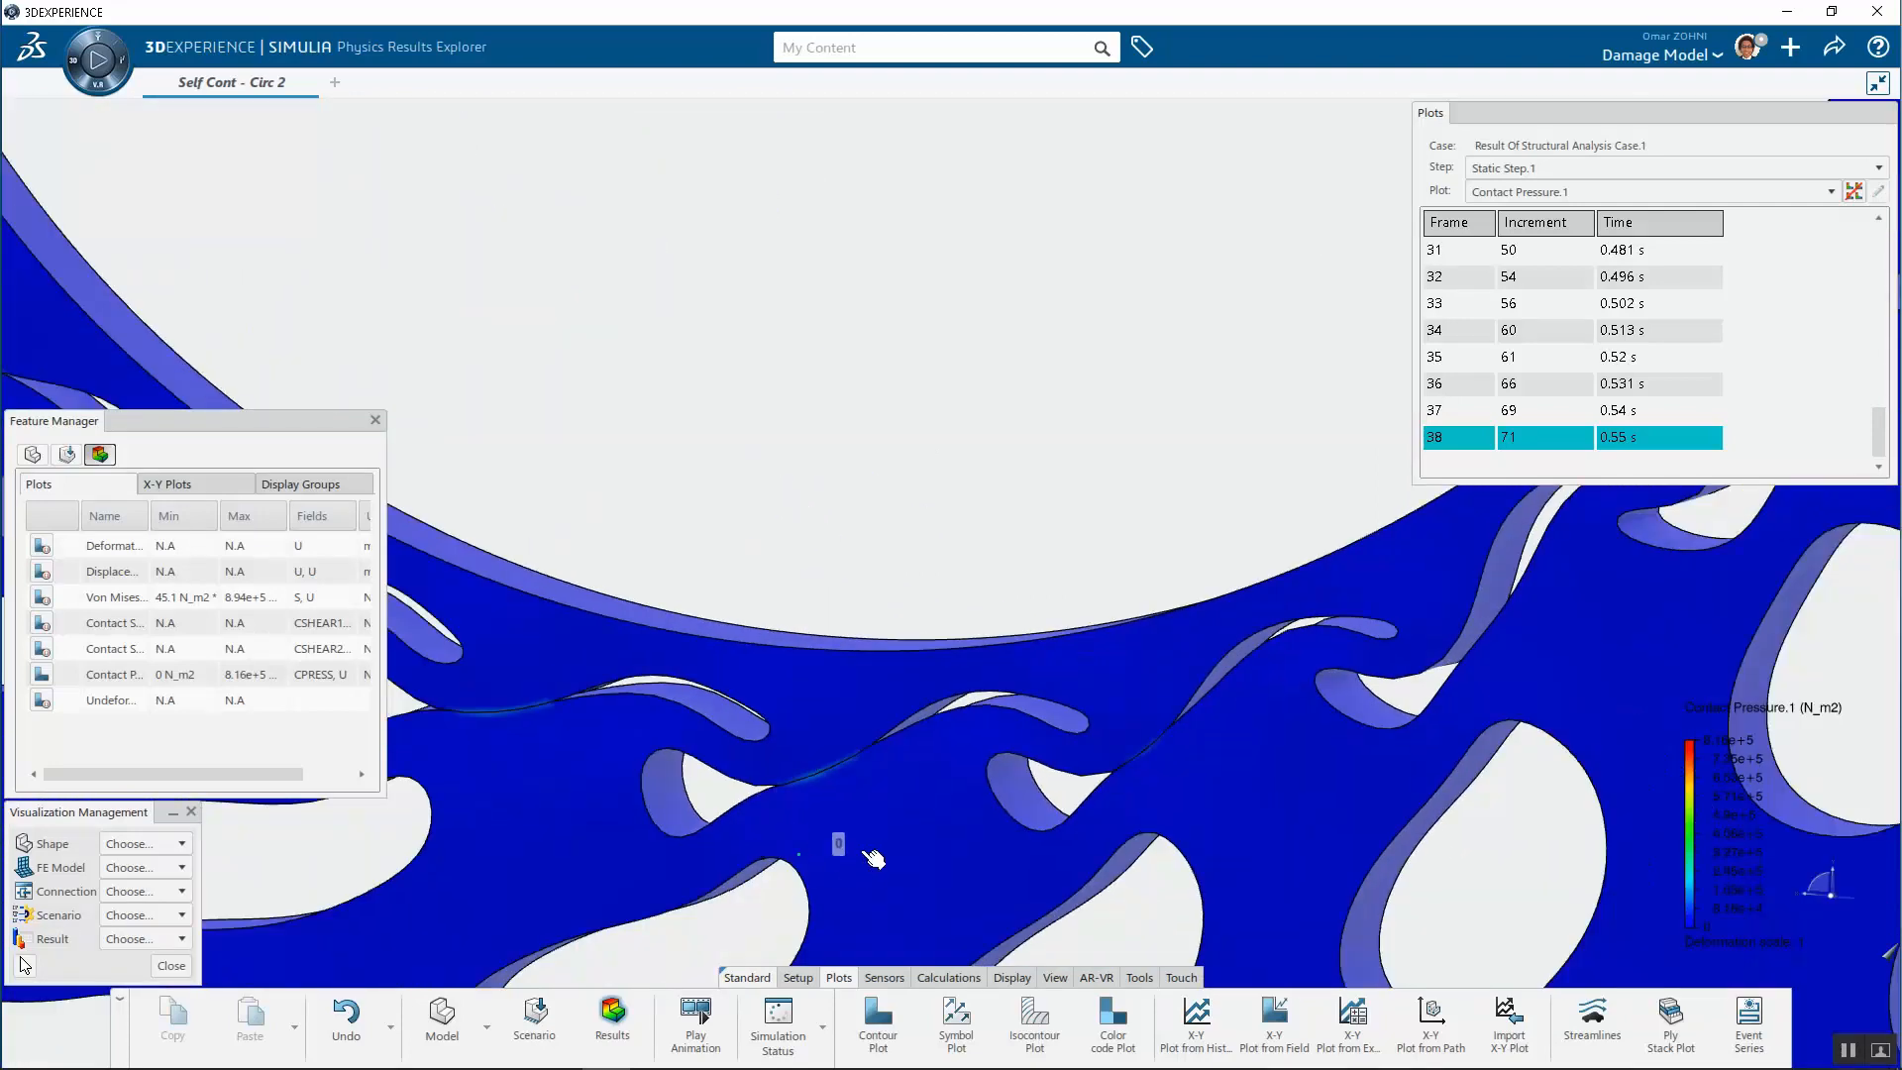
scroll(870, 456, down, 6)
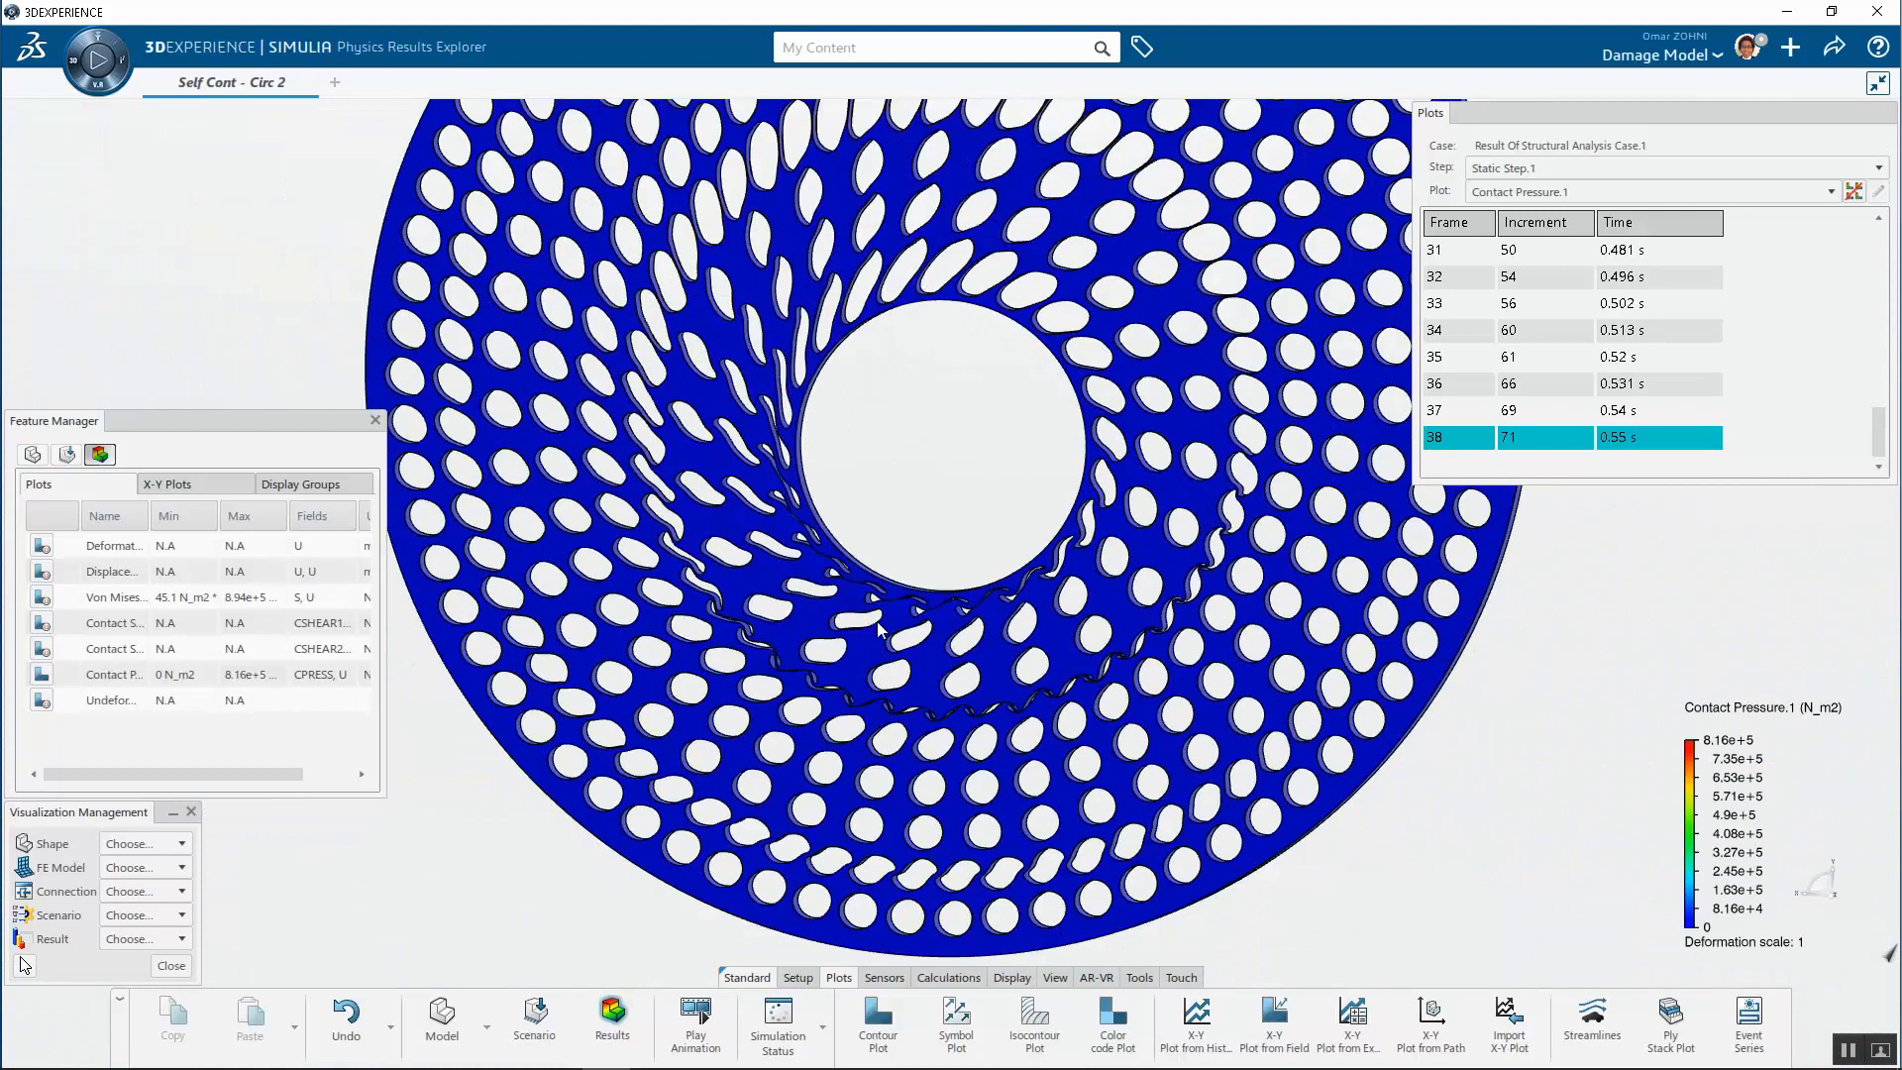
scroll(818, 684, up, 8)
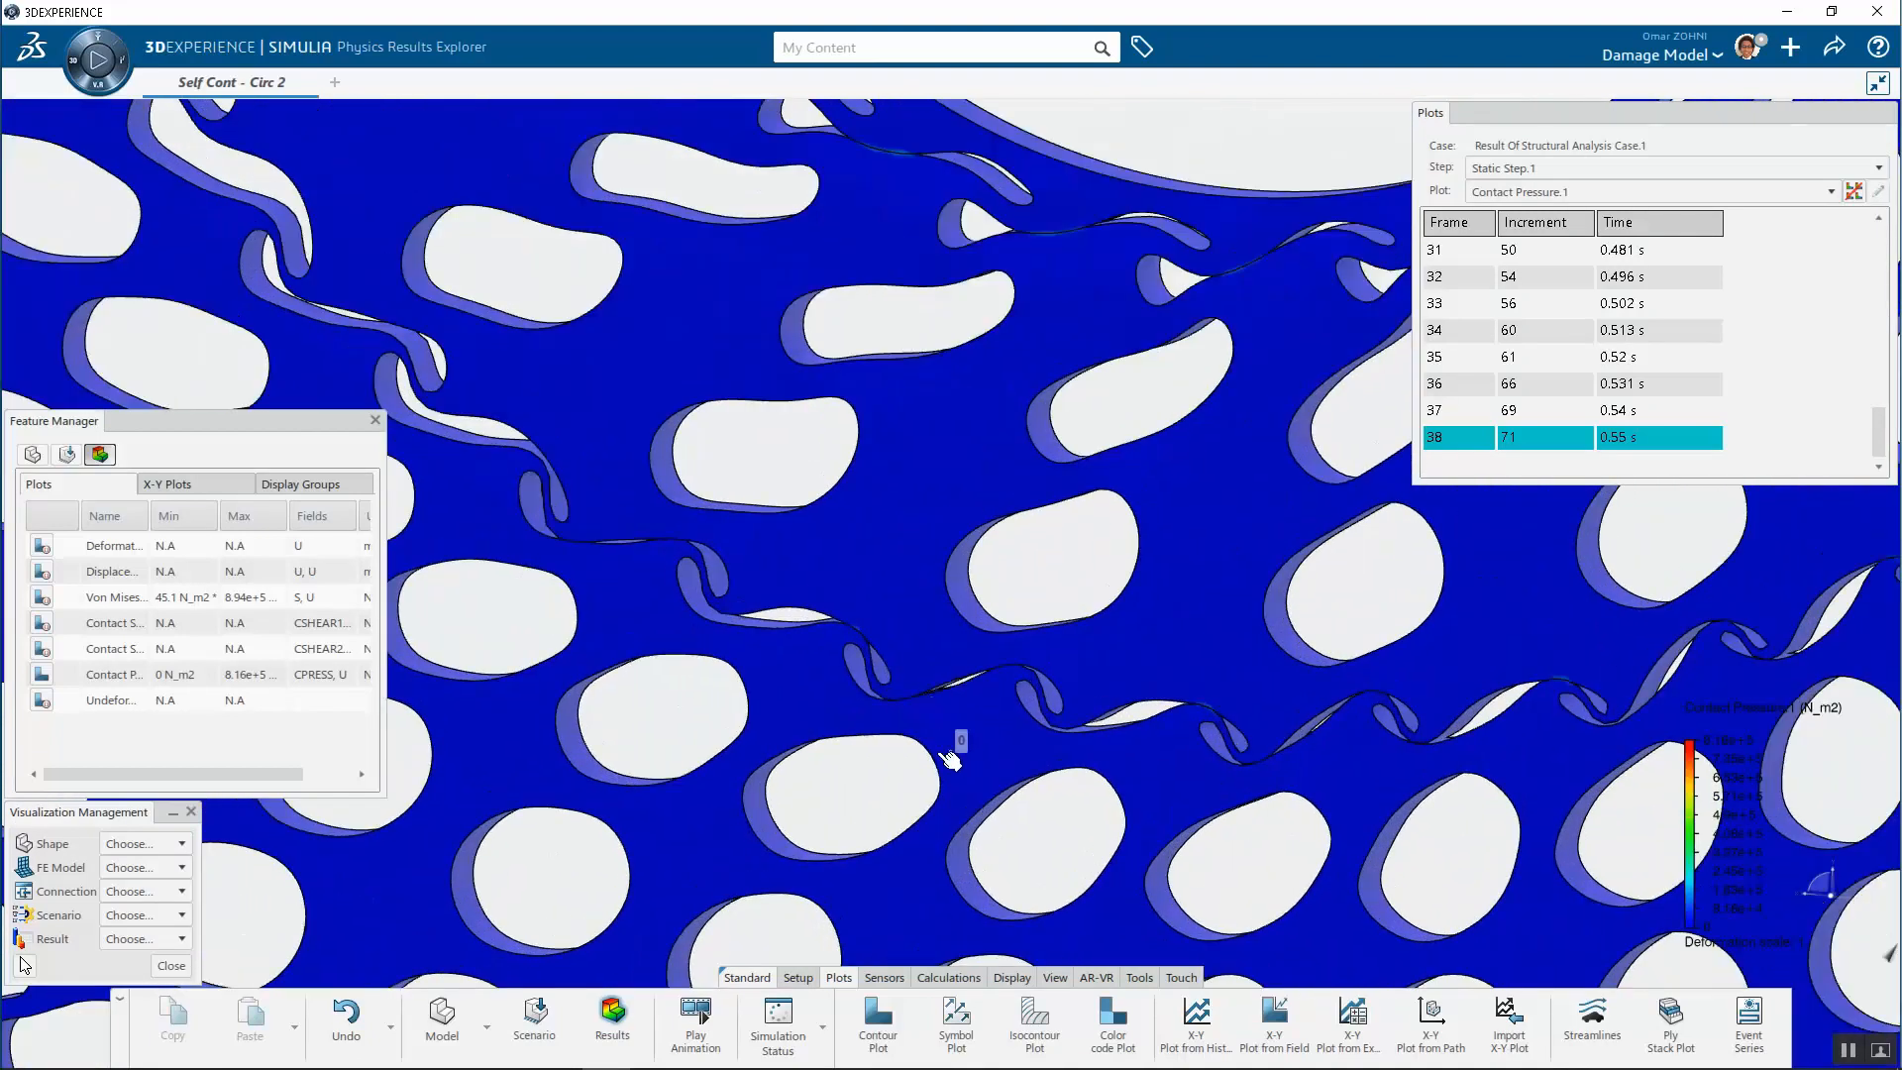
scroll(899, 645, up, 6)
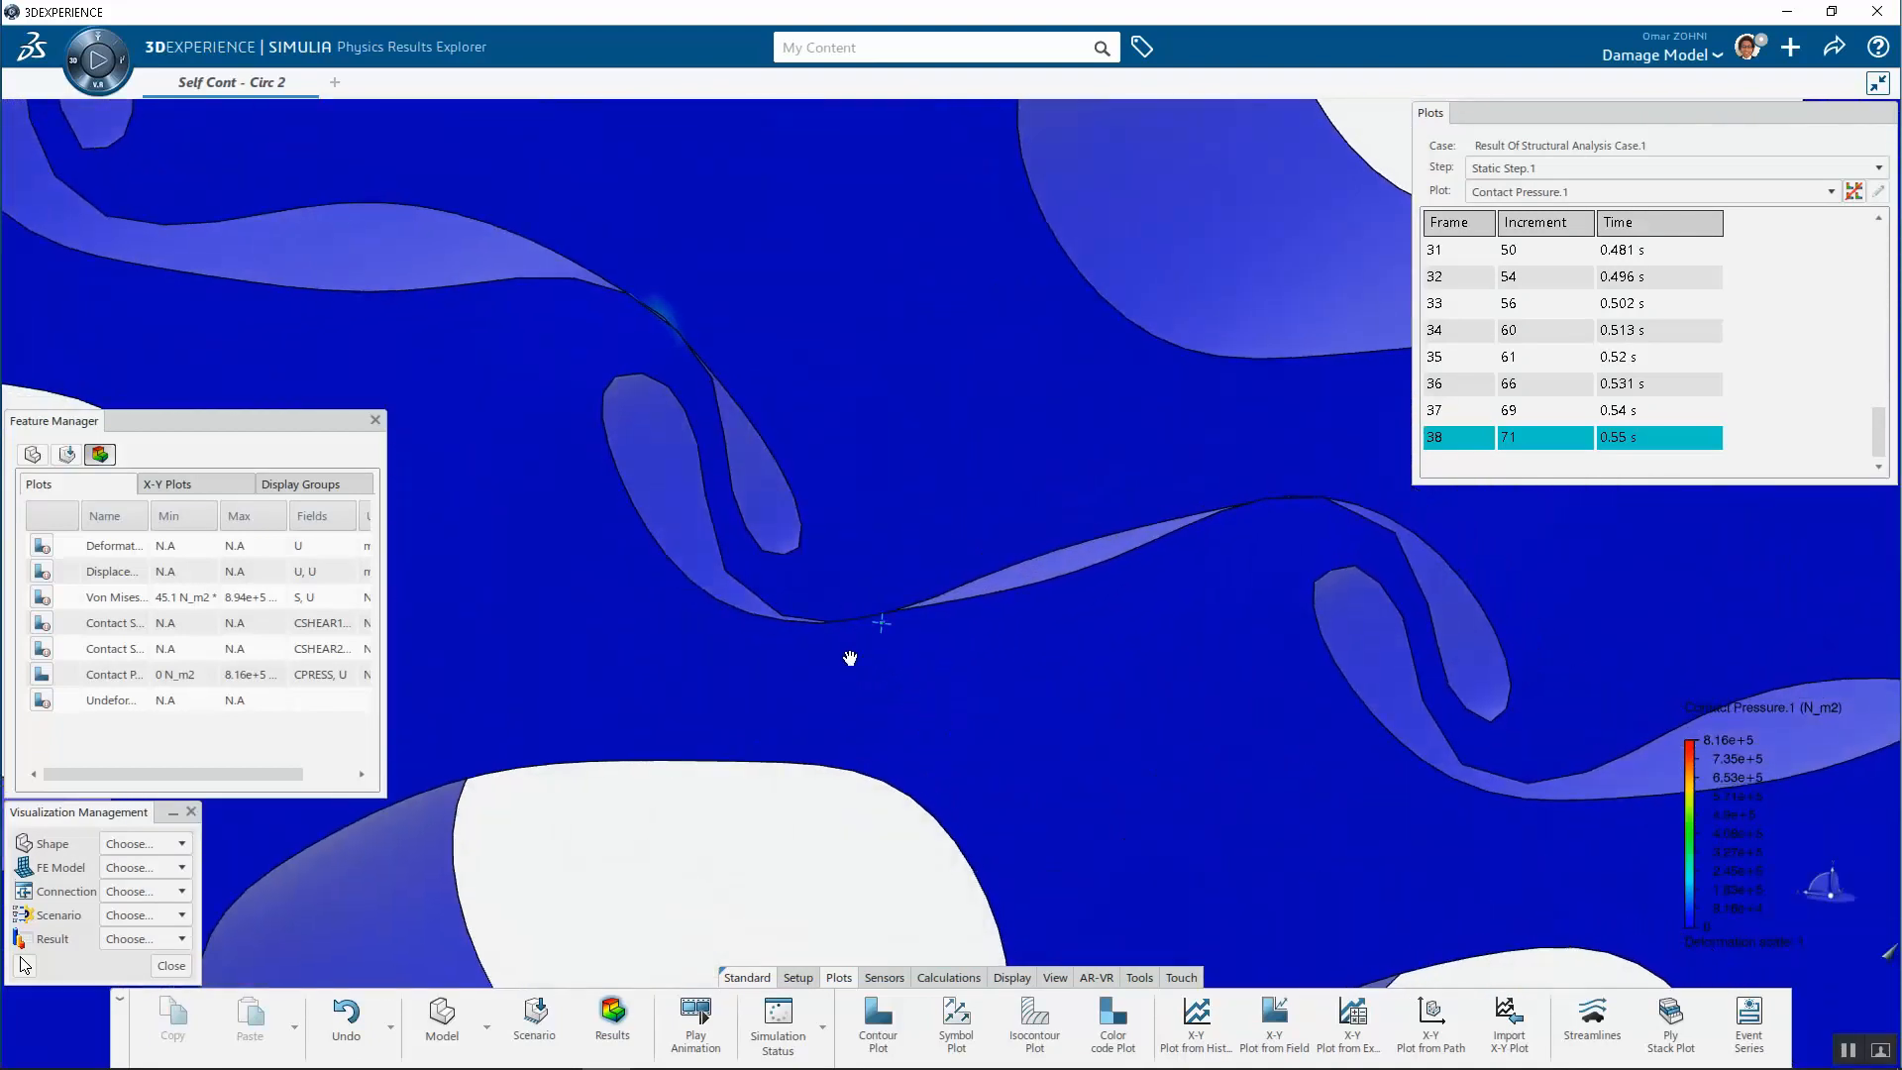
scroll(891, 632, down, 12)
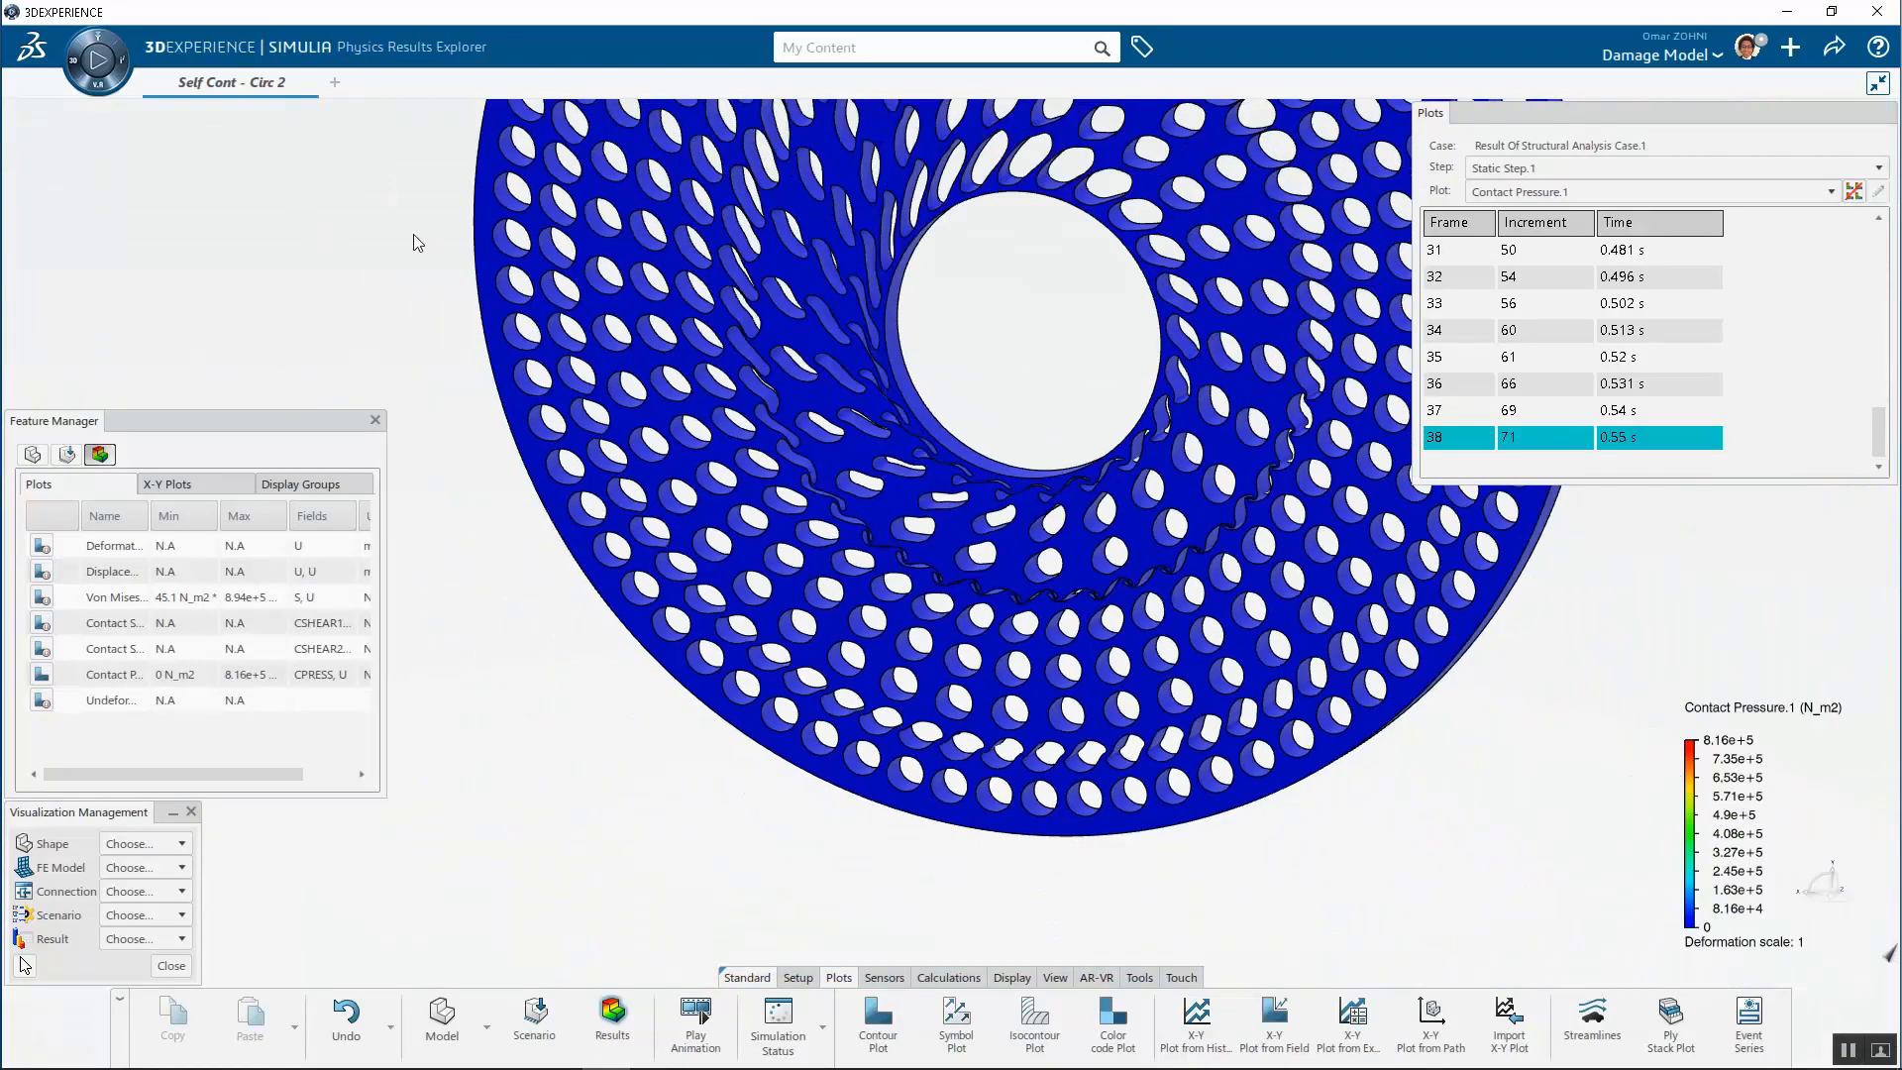
double_click(413, 233)
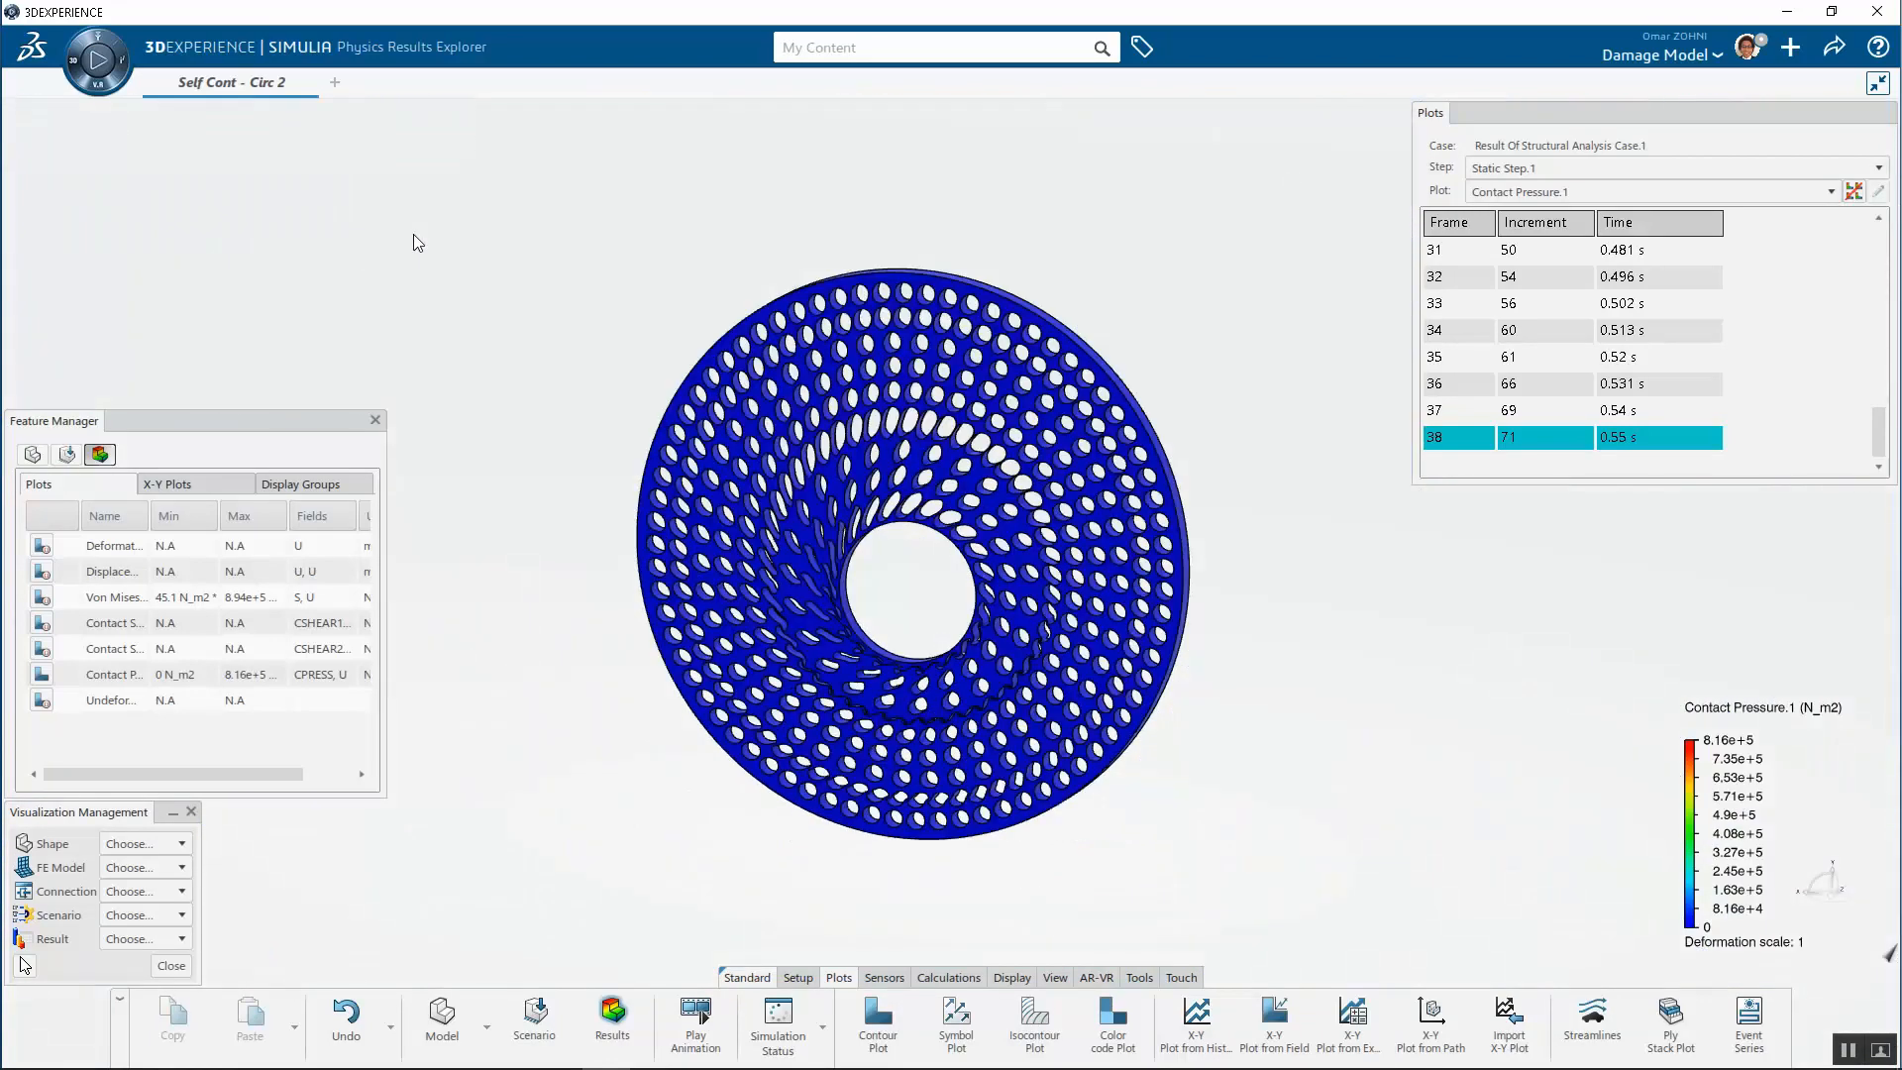
scroll(750, 738, up, 3)
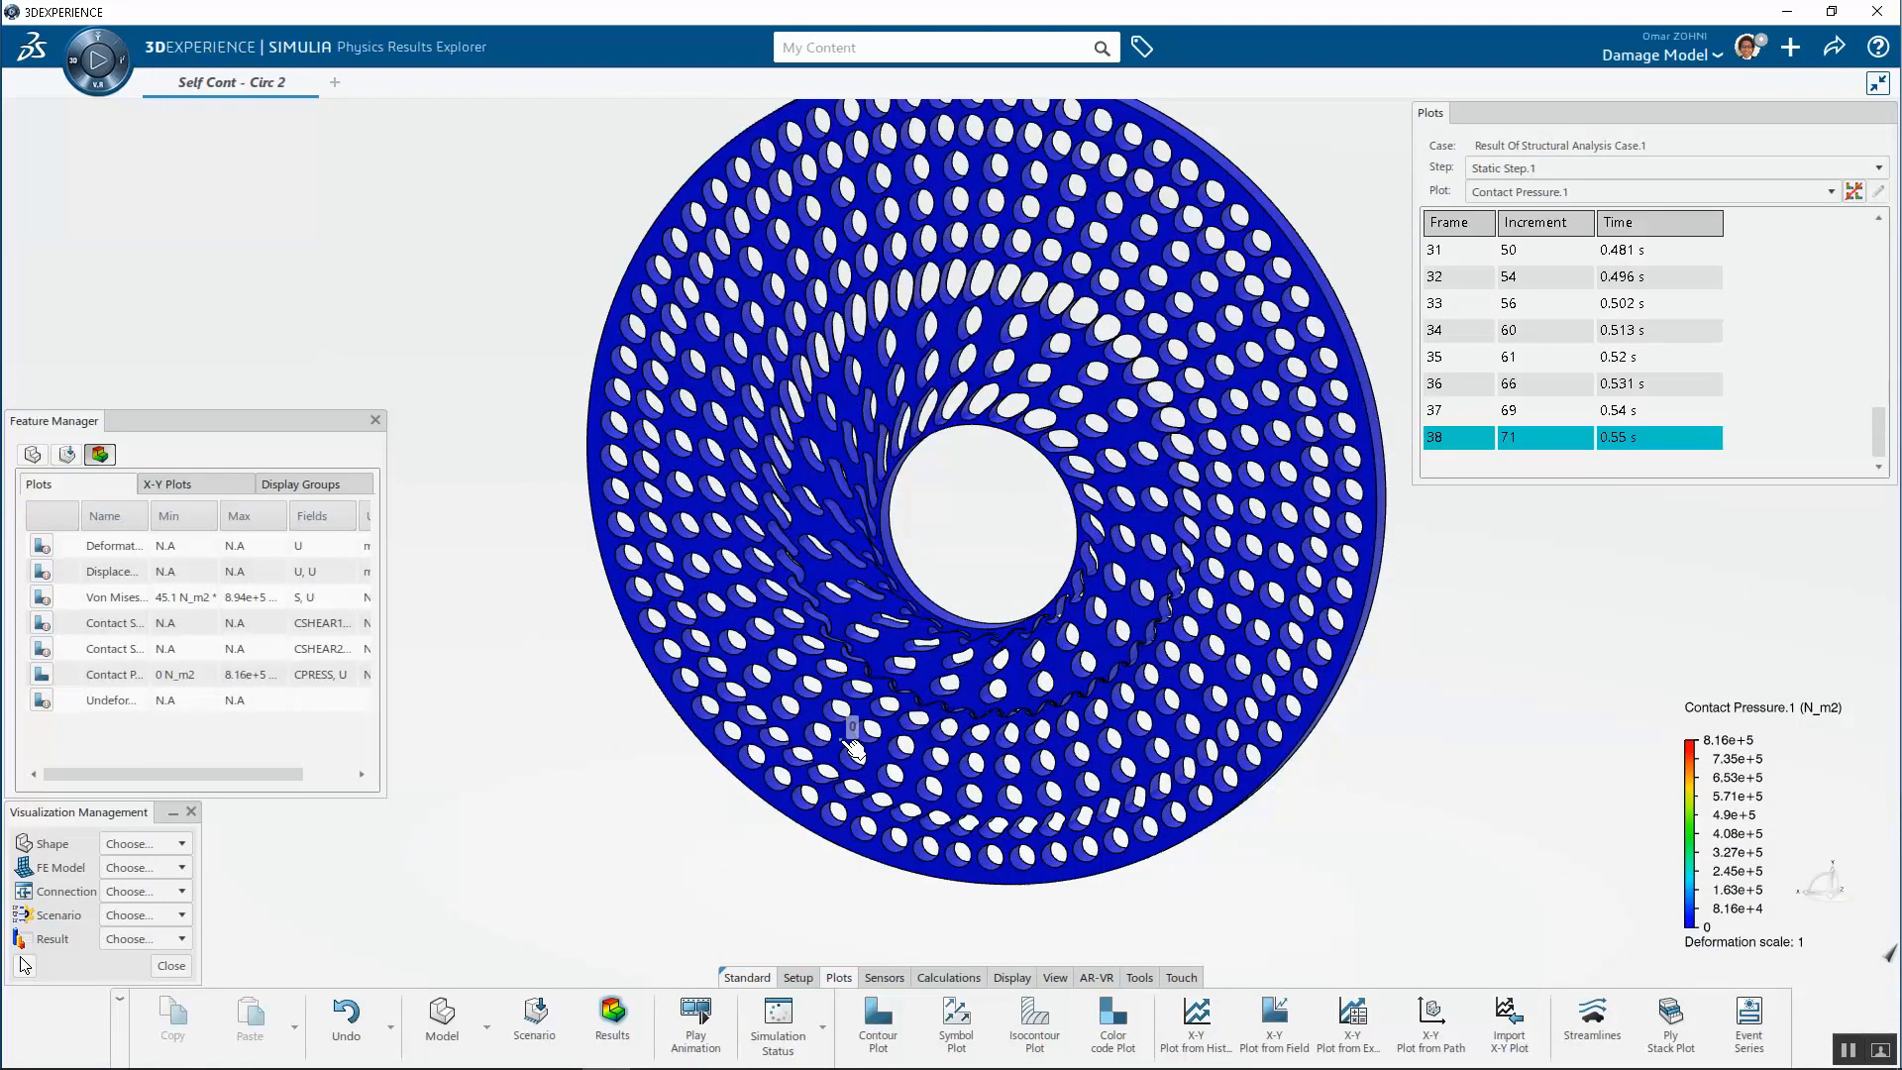
Open the XY-History RF(Magnitude).2 plot from the X-Y Plots list, view the curves, and close the viewer
click(169, 483)
click(142, 547)
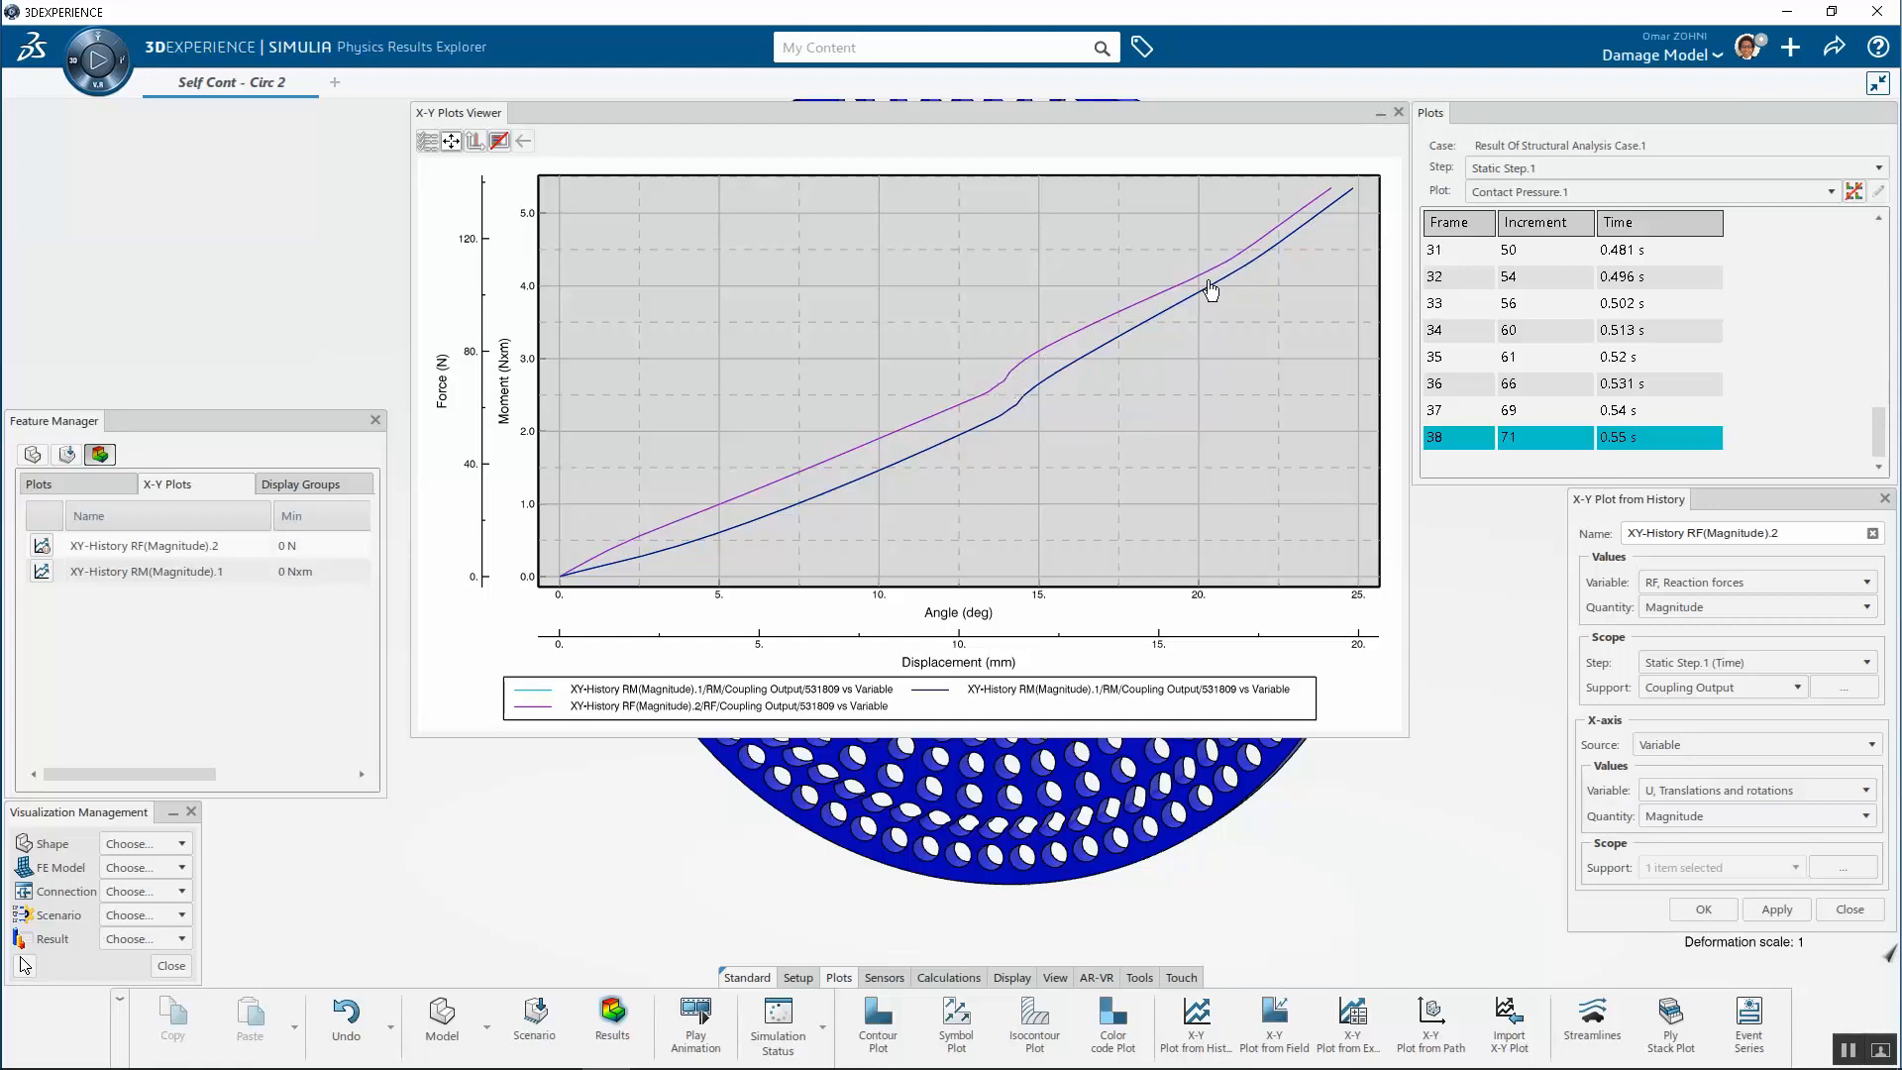
click(1398, 113)
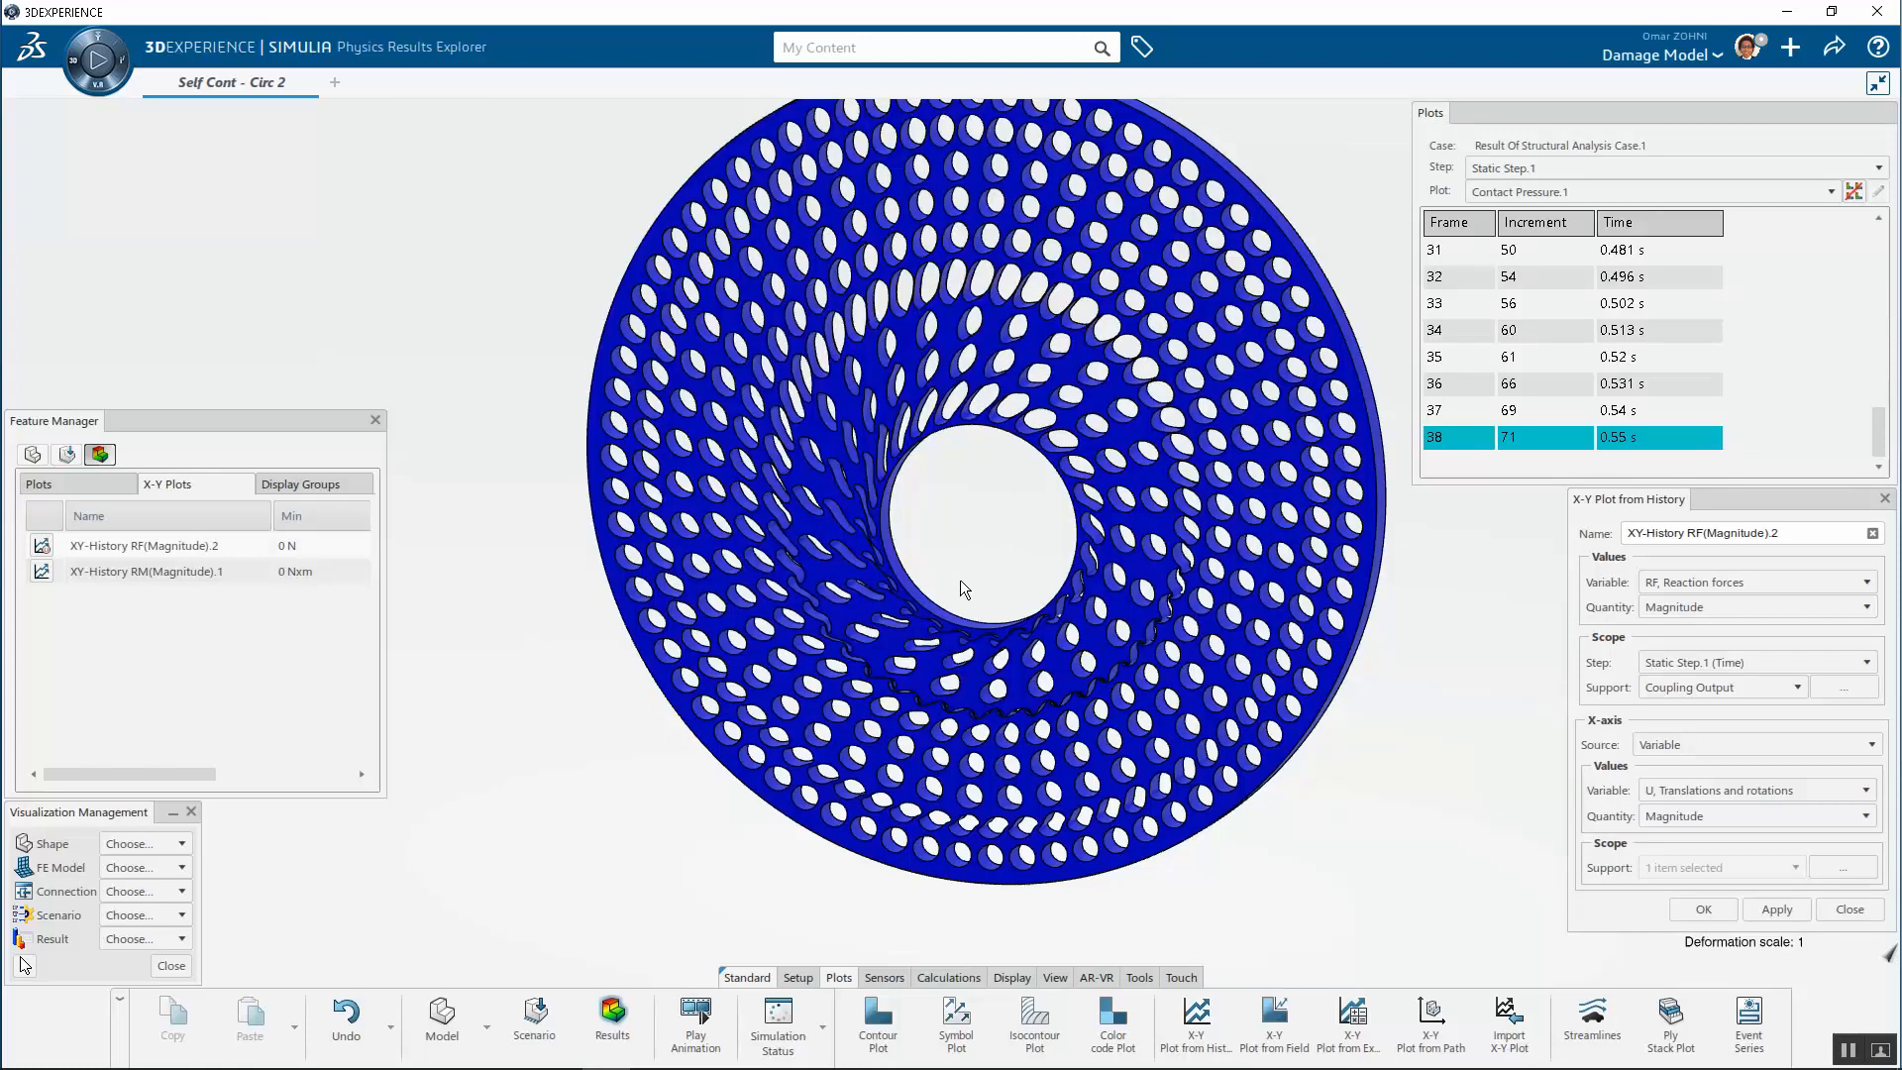
Zoom and orbit around the disc's deformed inner region to examine the buckled ligaments
scroll(960, 579, up, 10)
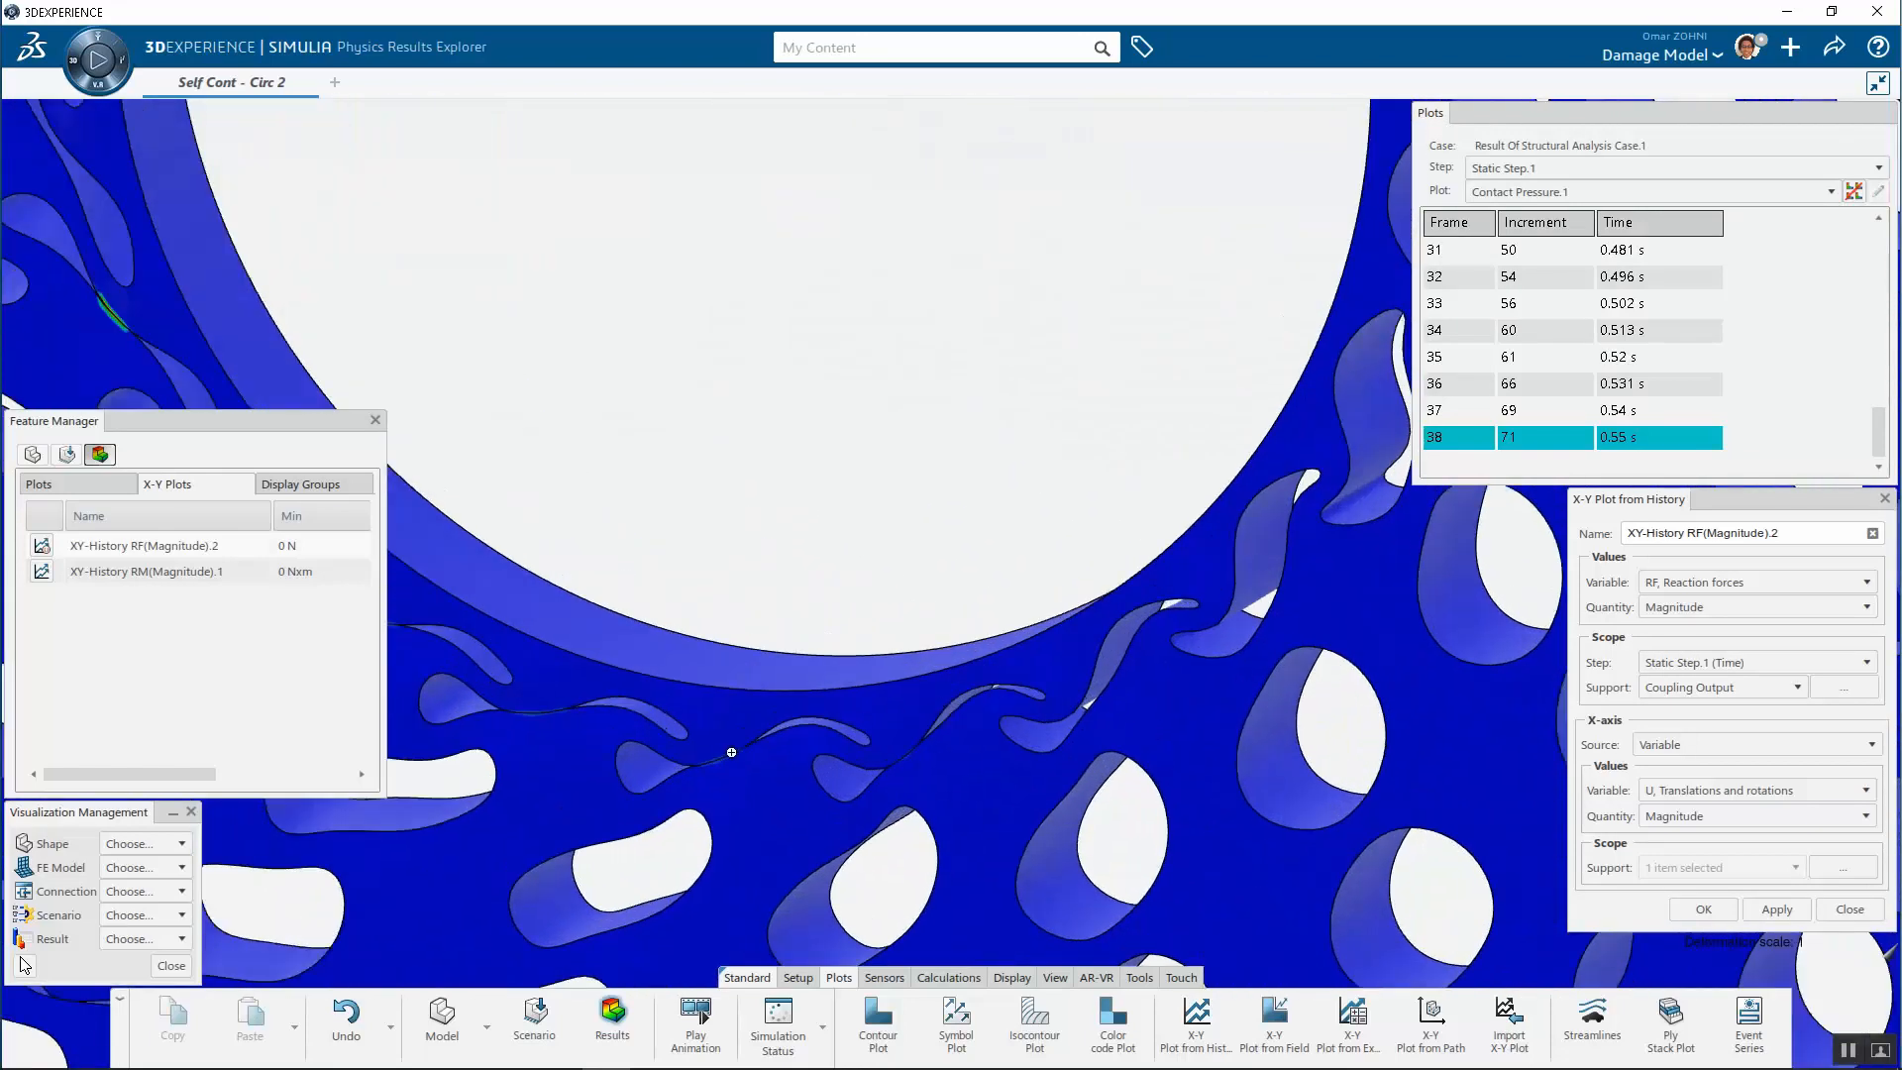
scroll(733, 748, down, 8)
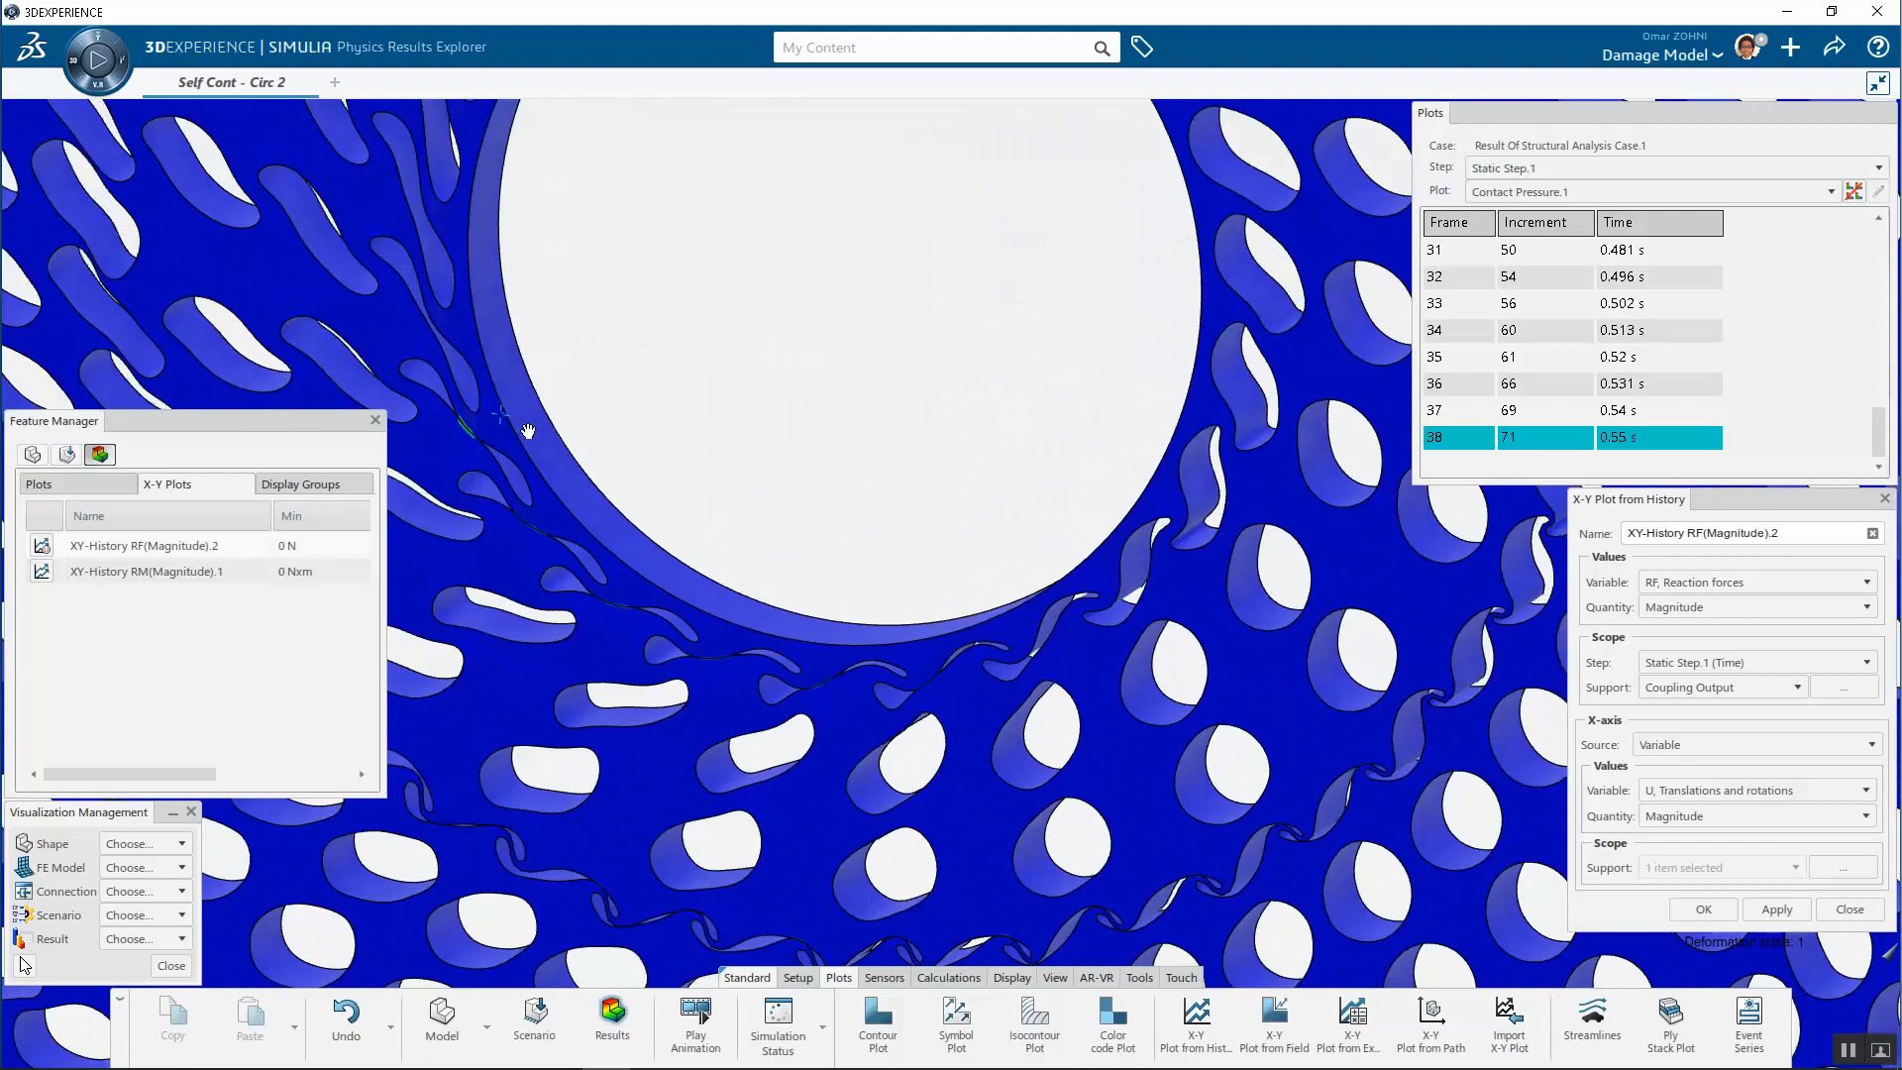
scroll(458, 492, up, 10)
scroll(612, 496, down, 10)
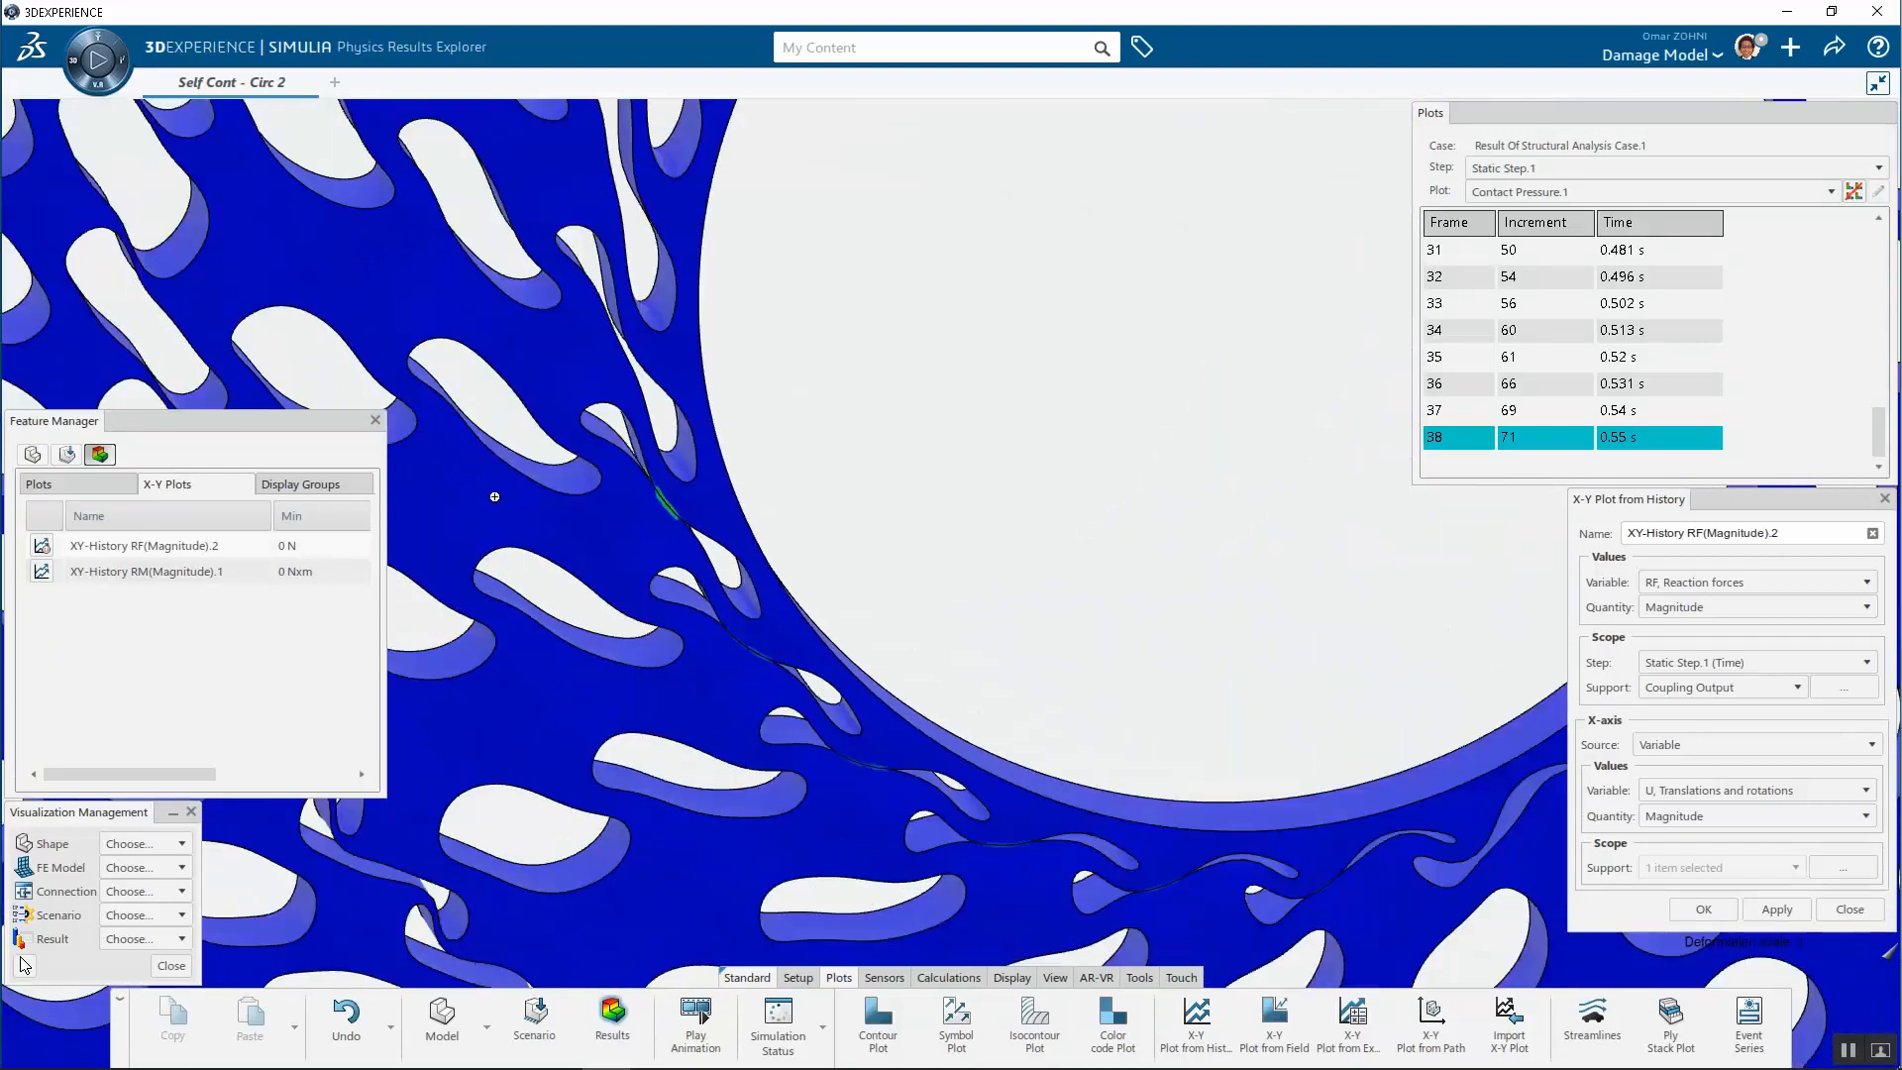
mouse_move(884, 483)
middle_down()
mouse_move(671, 485)
mouse_move(865, 499)
middle_up()
scroll(877, 507, down, 5)
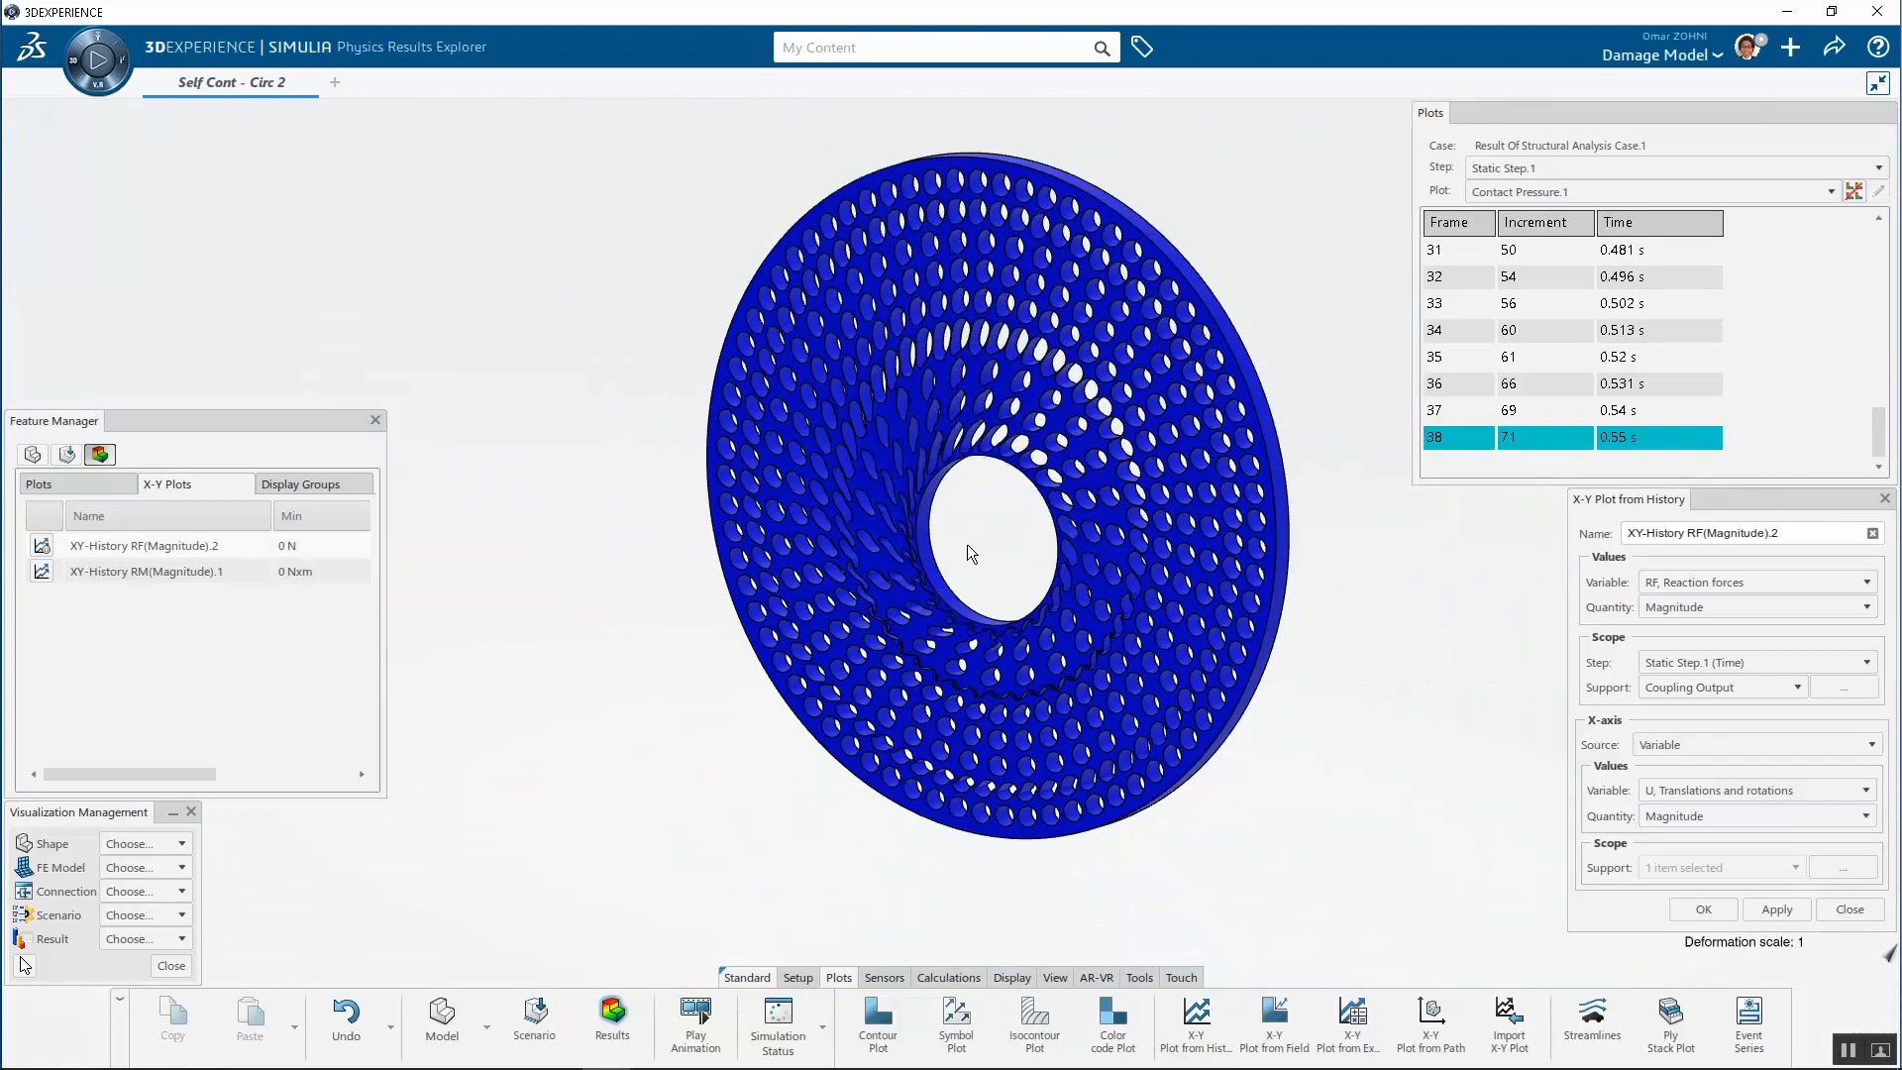
Zoom into the meshing teeth of the two gears to inspect their overlap
middle_drag(959, 559, 1052, 525)
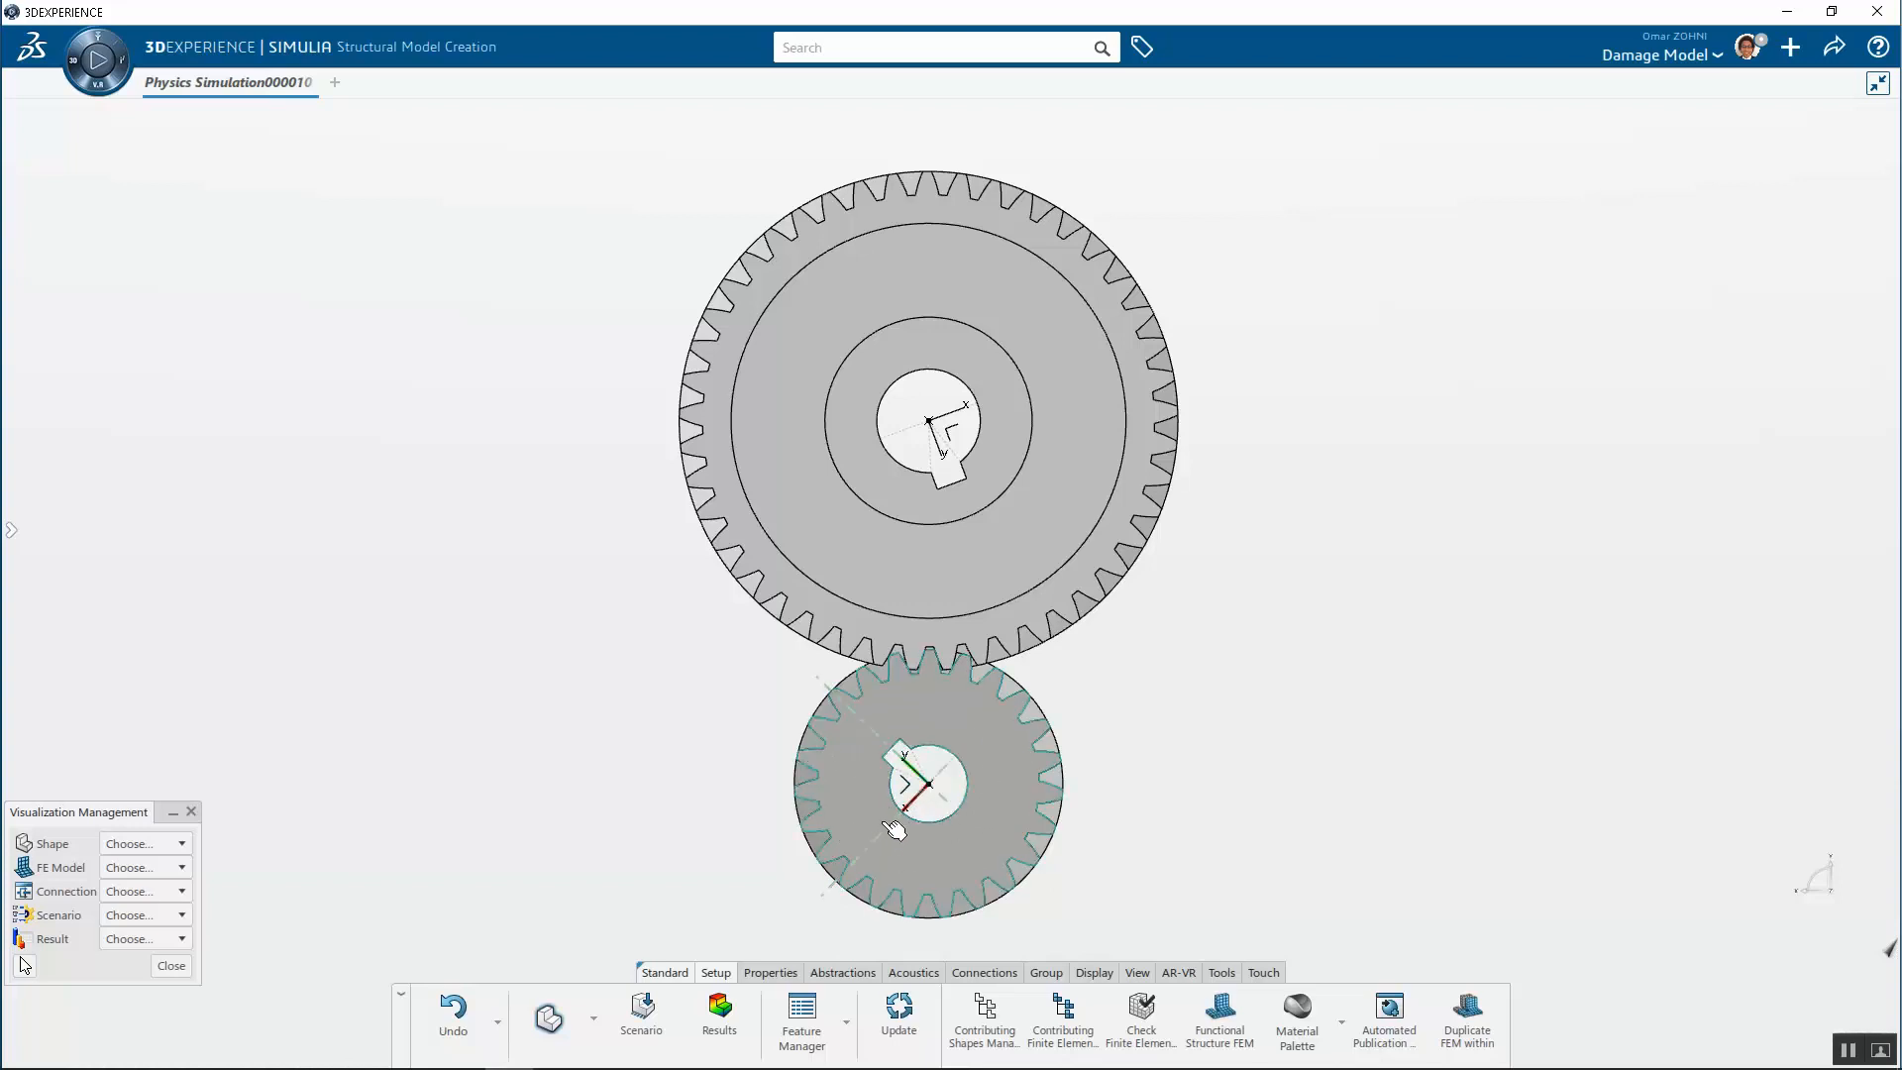
scroll(897, 715, up, 5)
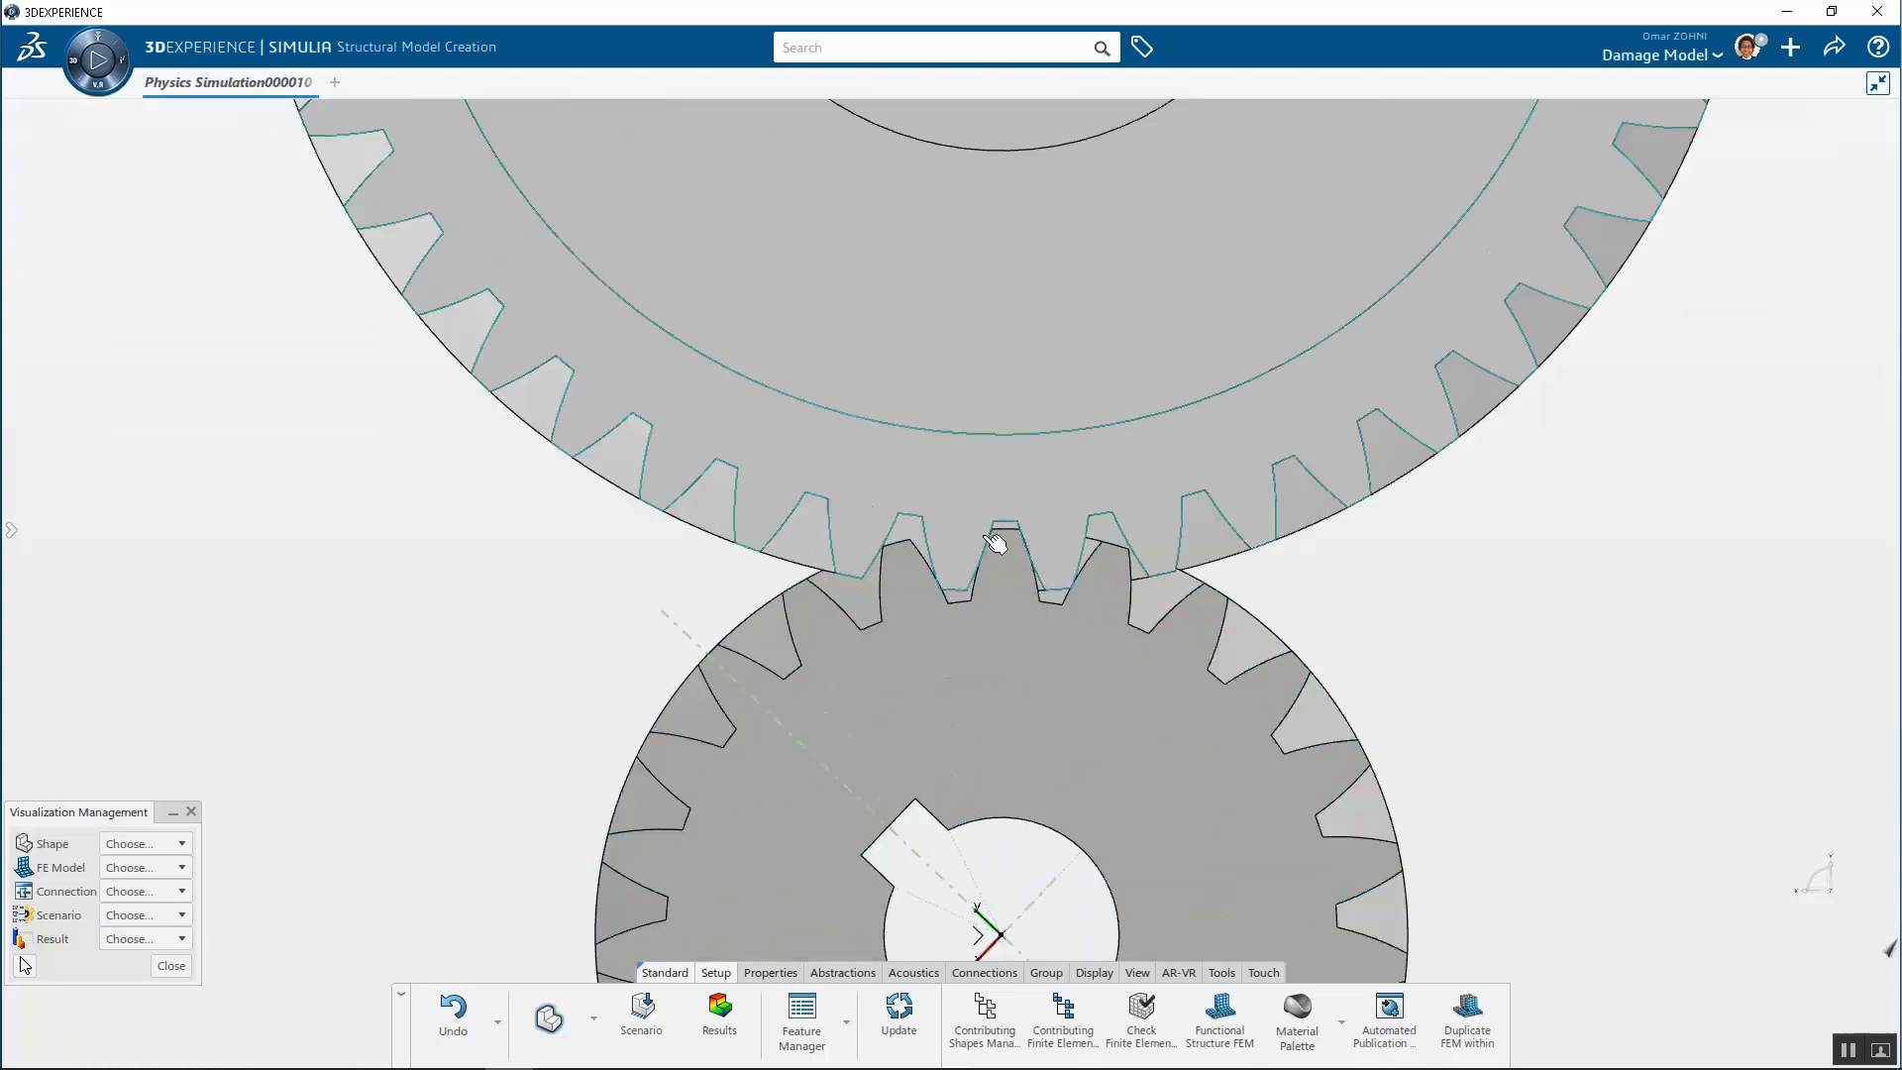
scroll(996, 543, up, 8)
scroll(802, 645, down, 6)
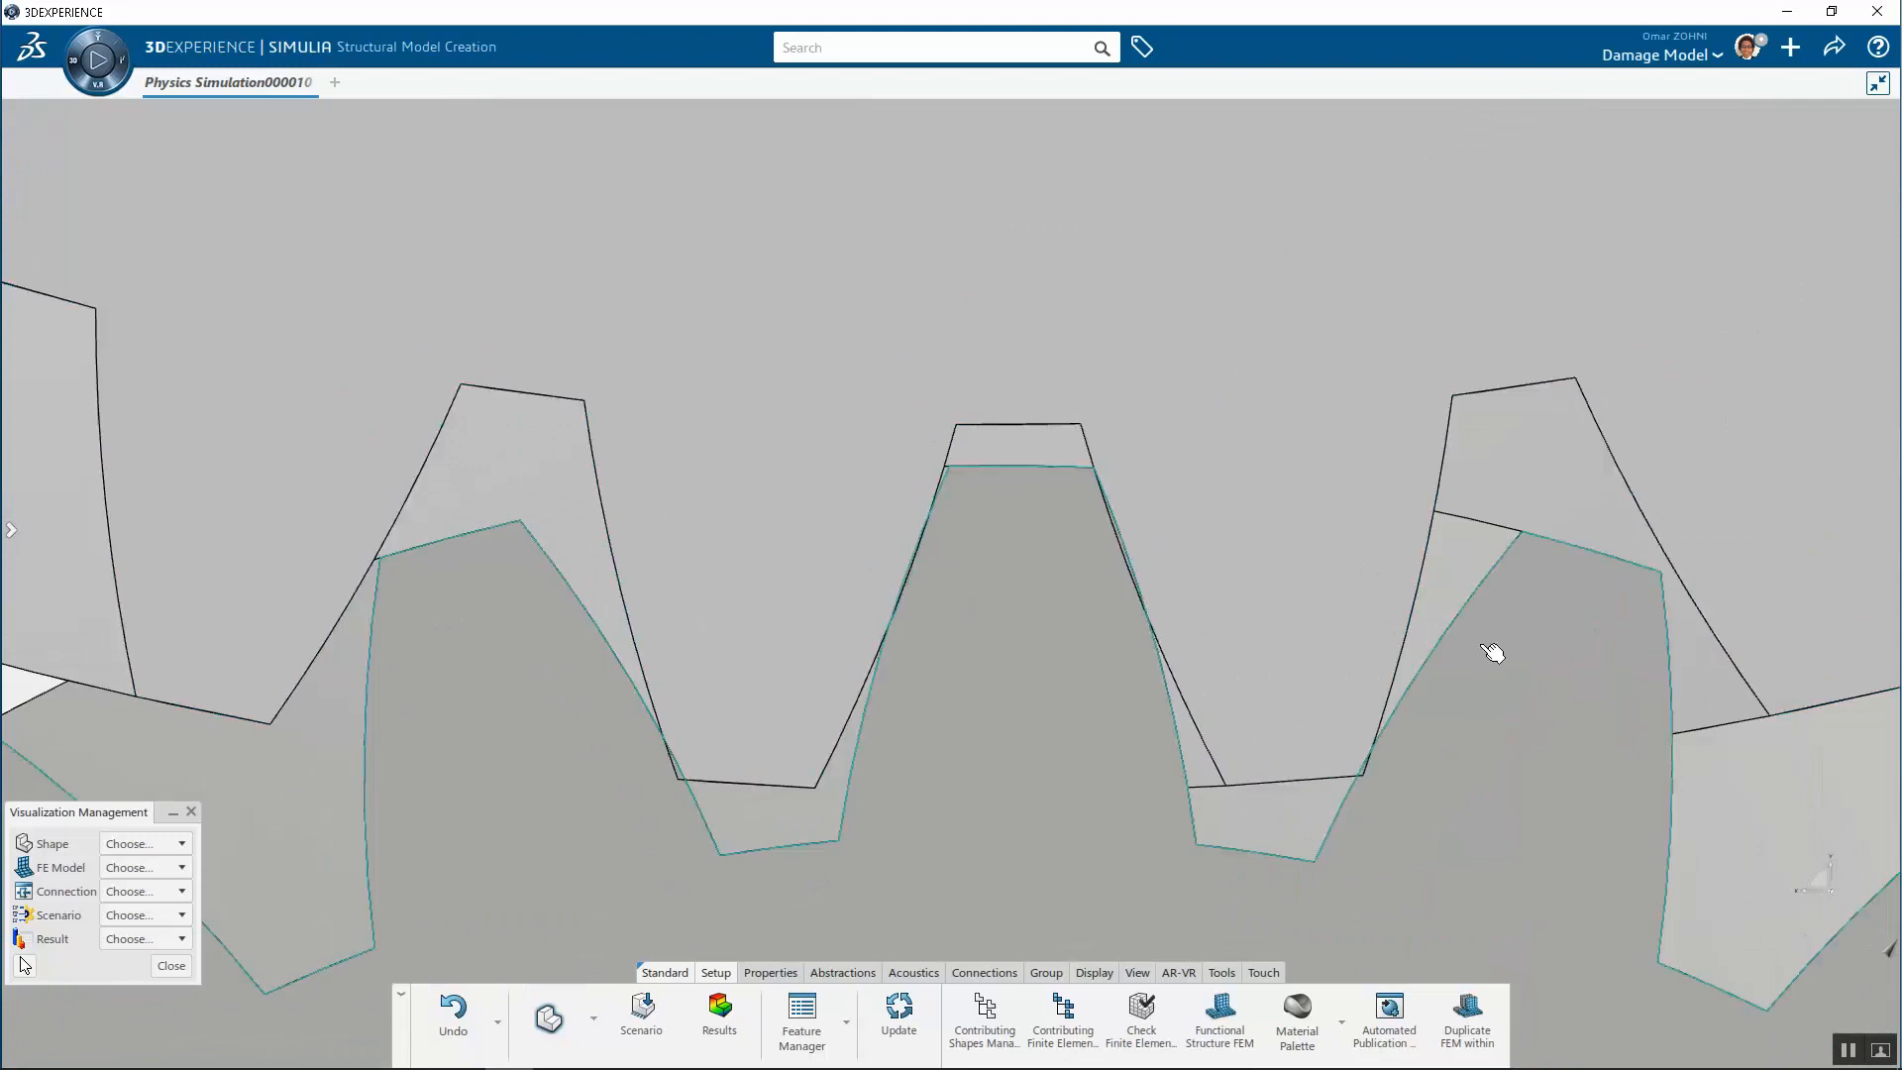
scroll(1380, 776, up, 4)
scroll(924, 643, down, 2)
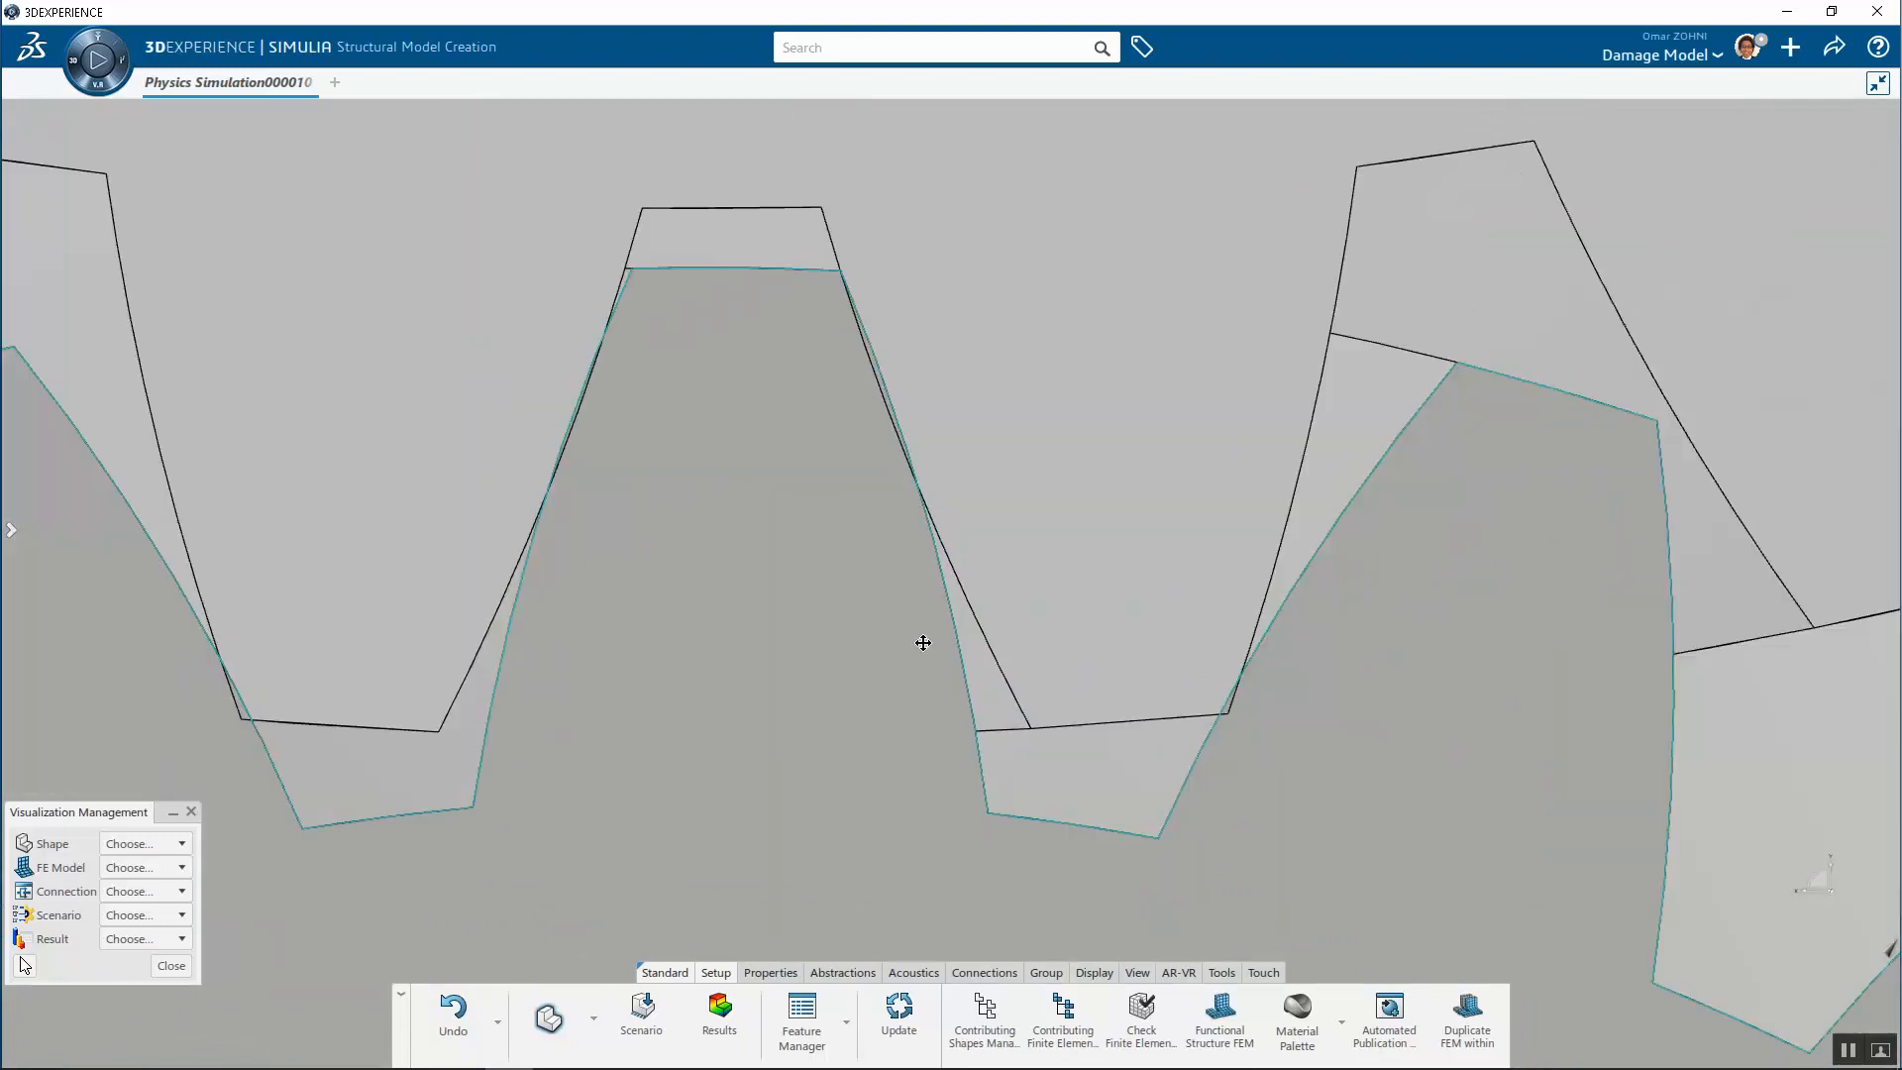
scroll(923, 643, down, 2)
scroll(483, 600, down, 5)
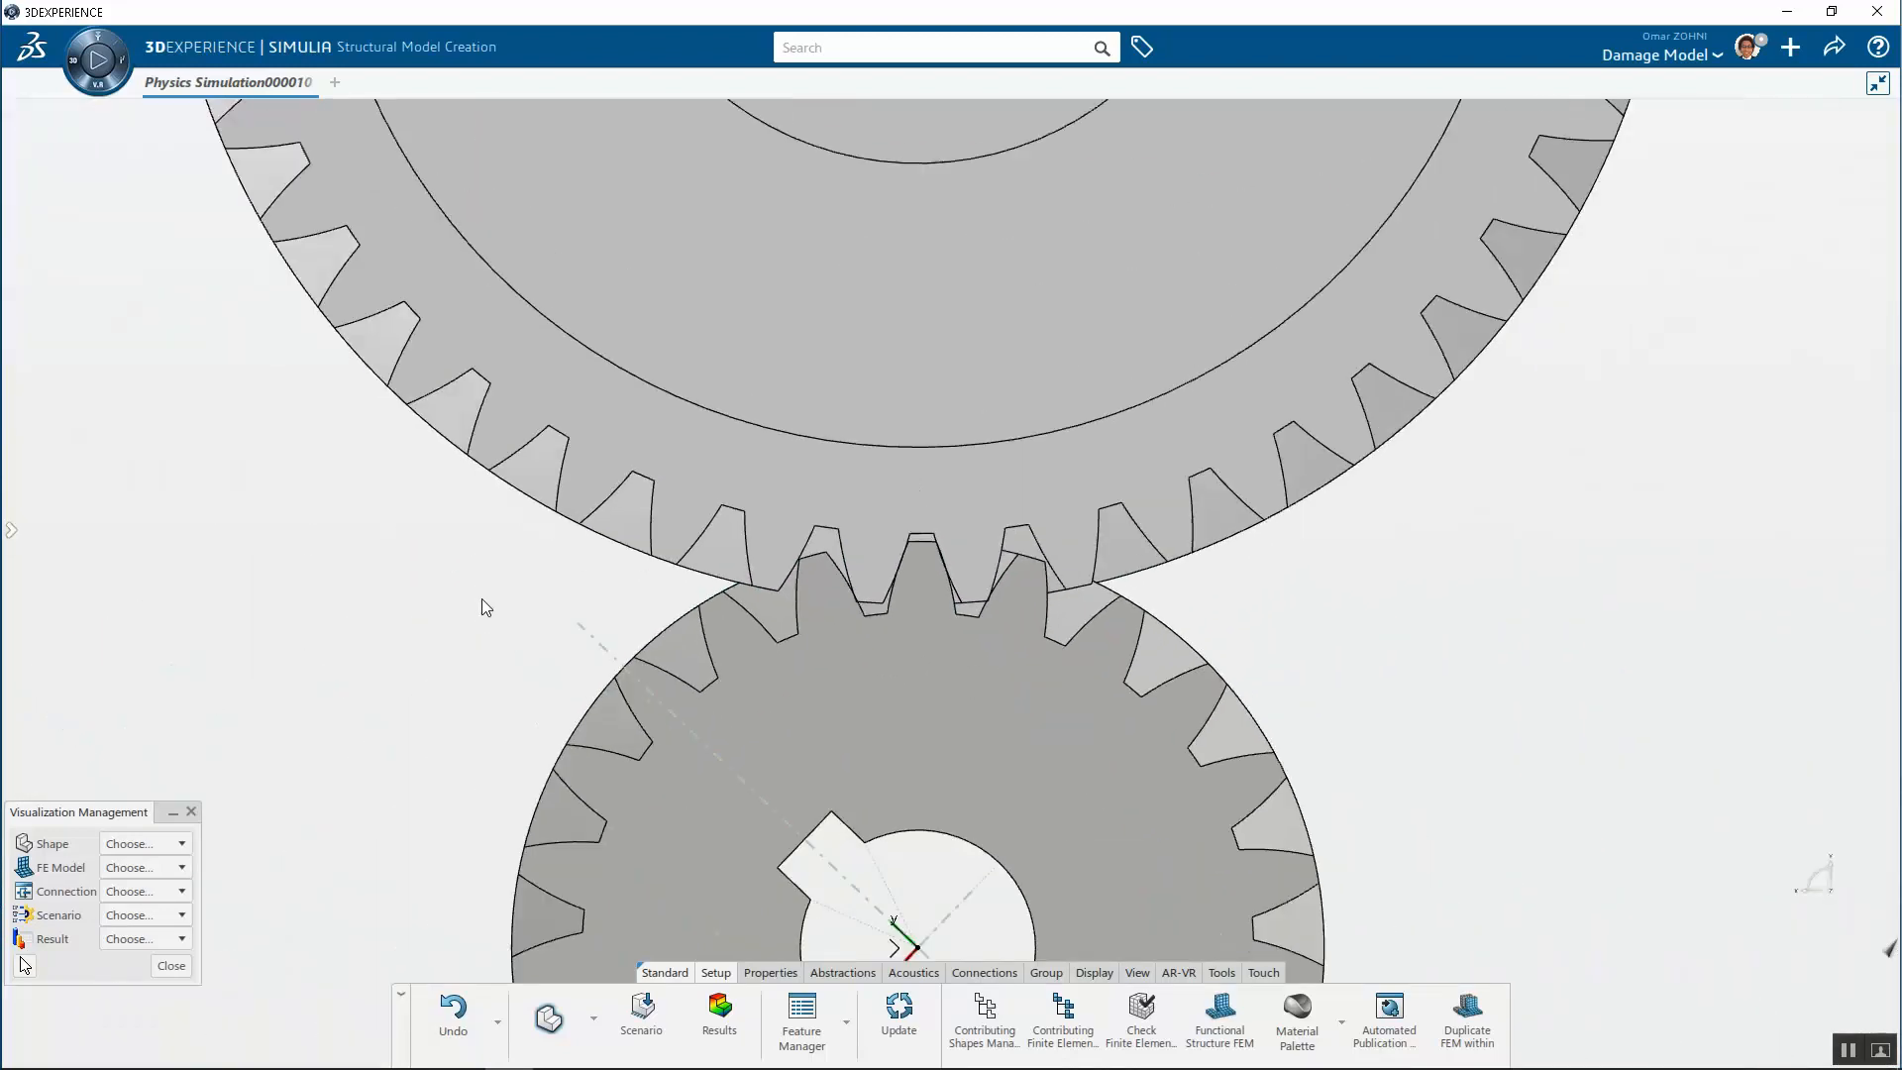
scroll(486, 606, down, 5)
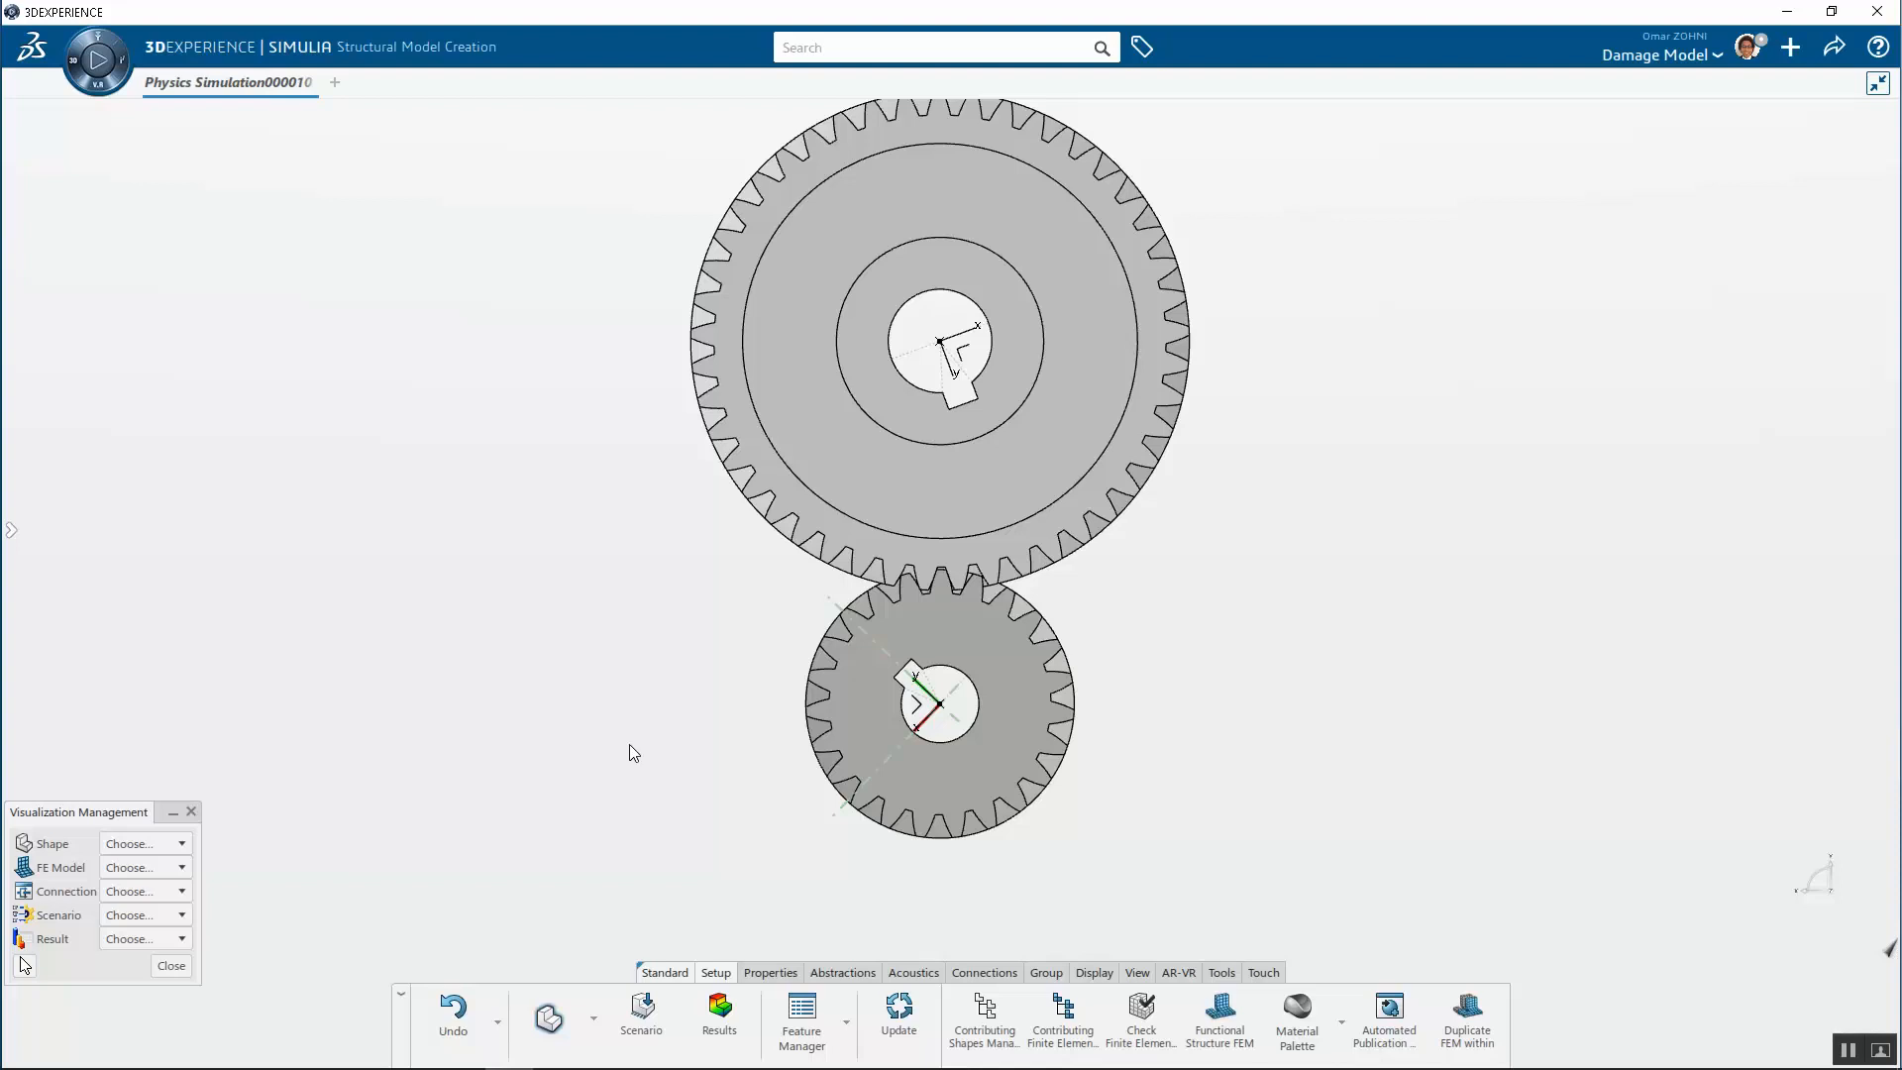
Open the Feature Manager and review the model features: both couplings, Gear Contact A.1, solid sections and tetrahedron meshes
click(799, 1020)
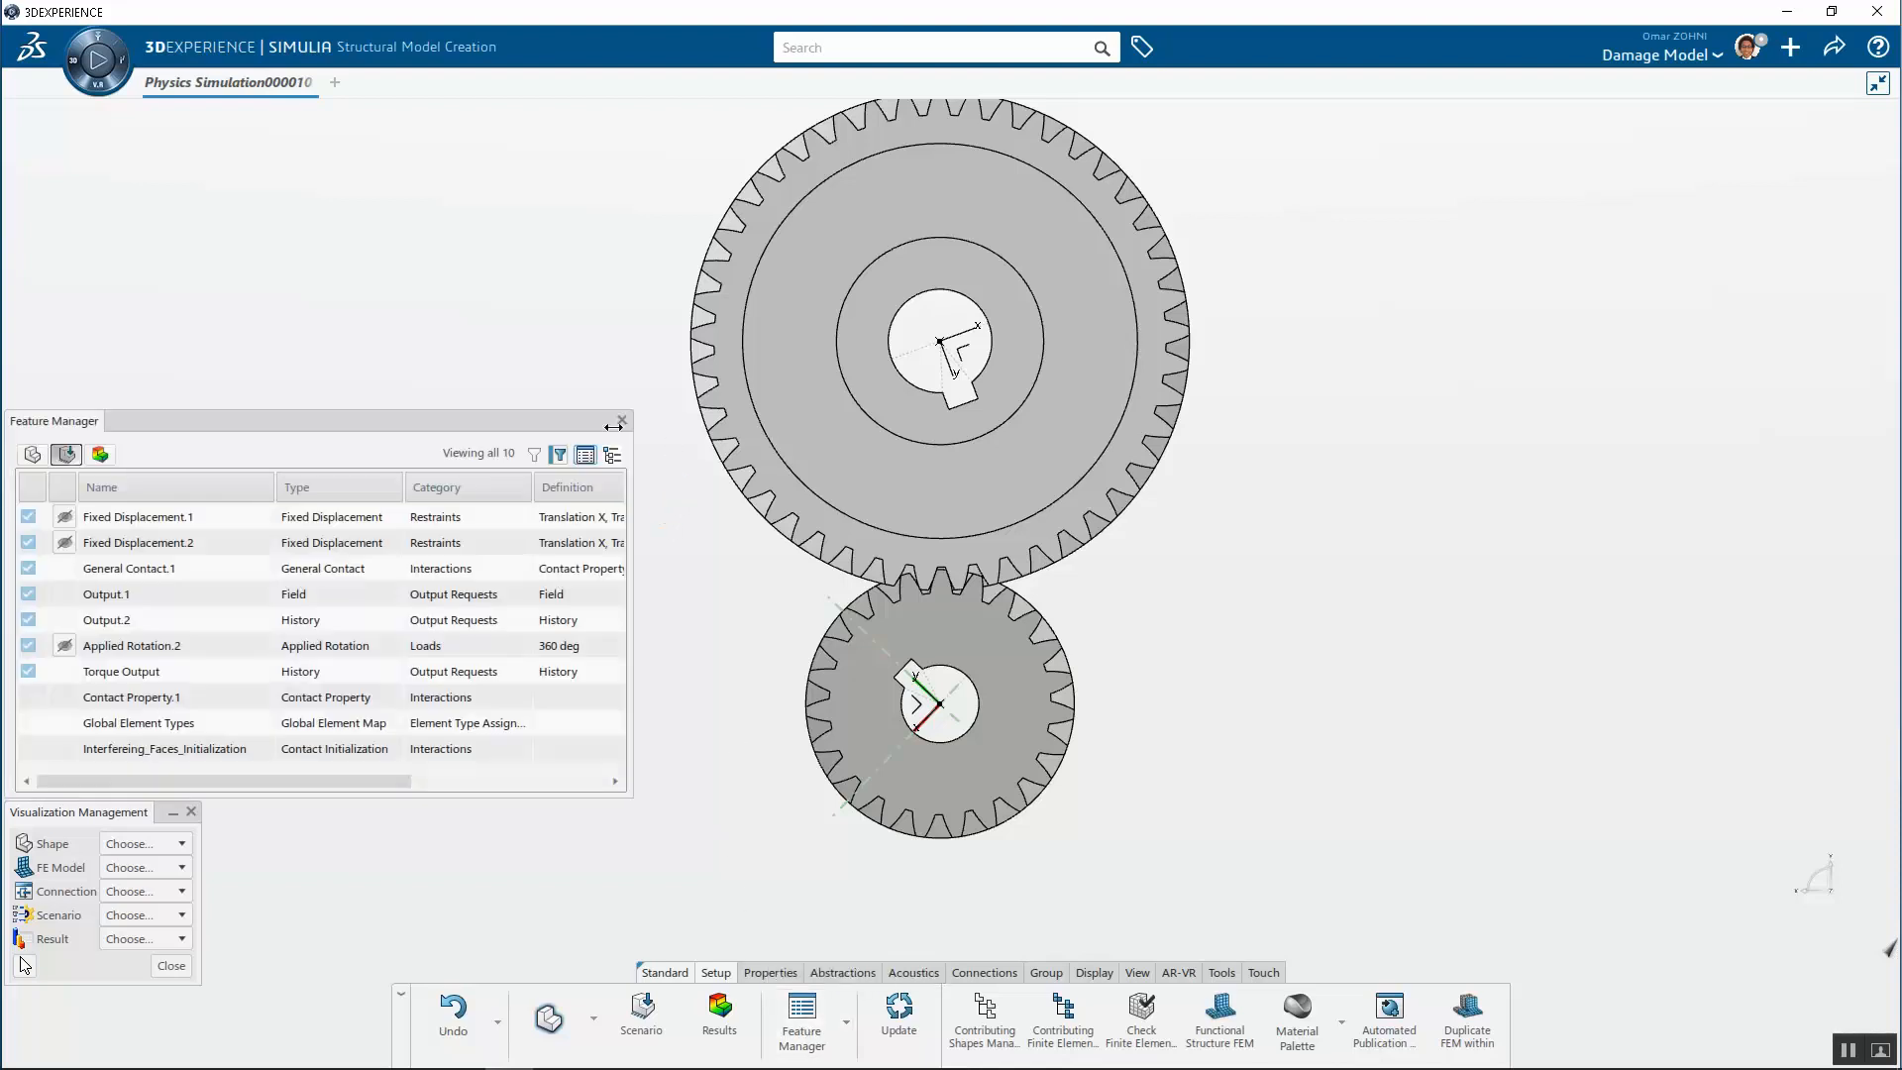
click(24, 456)
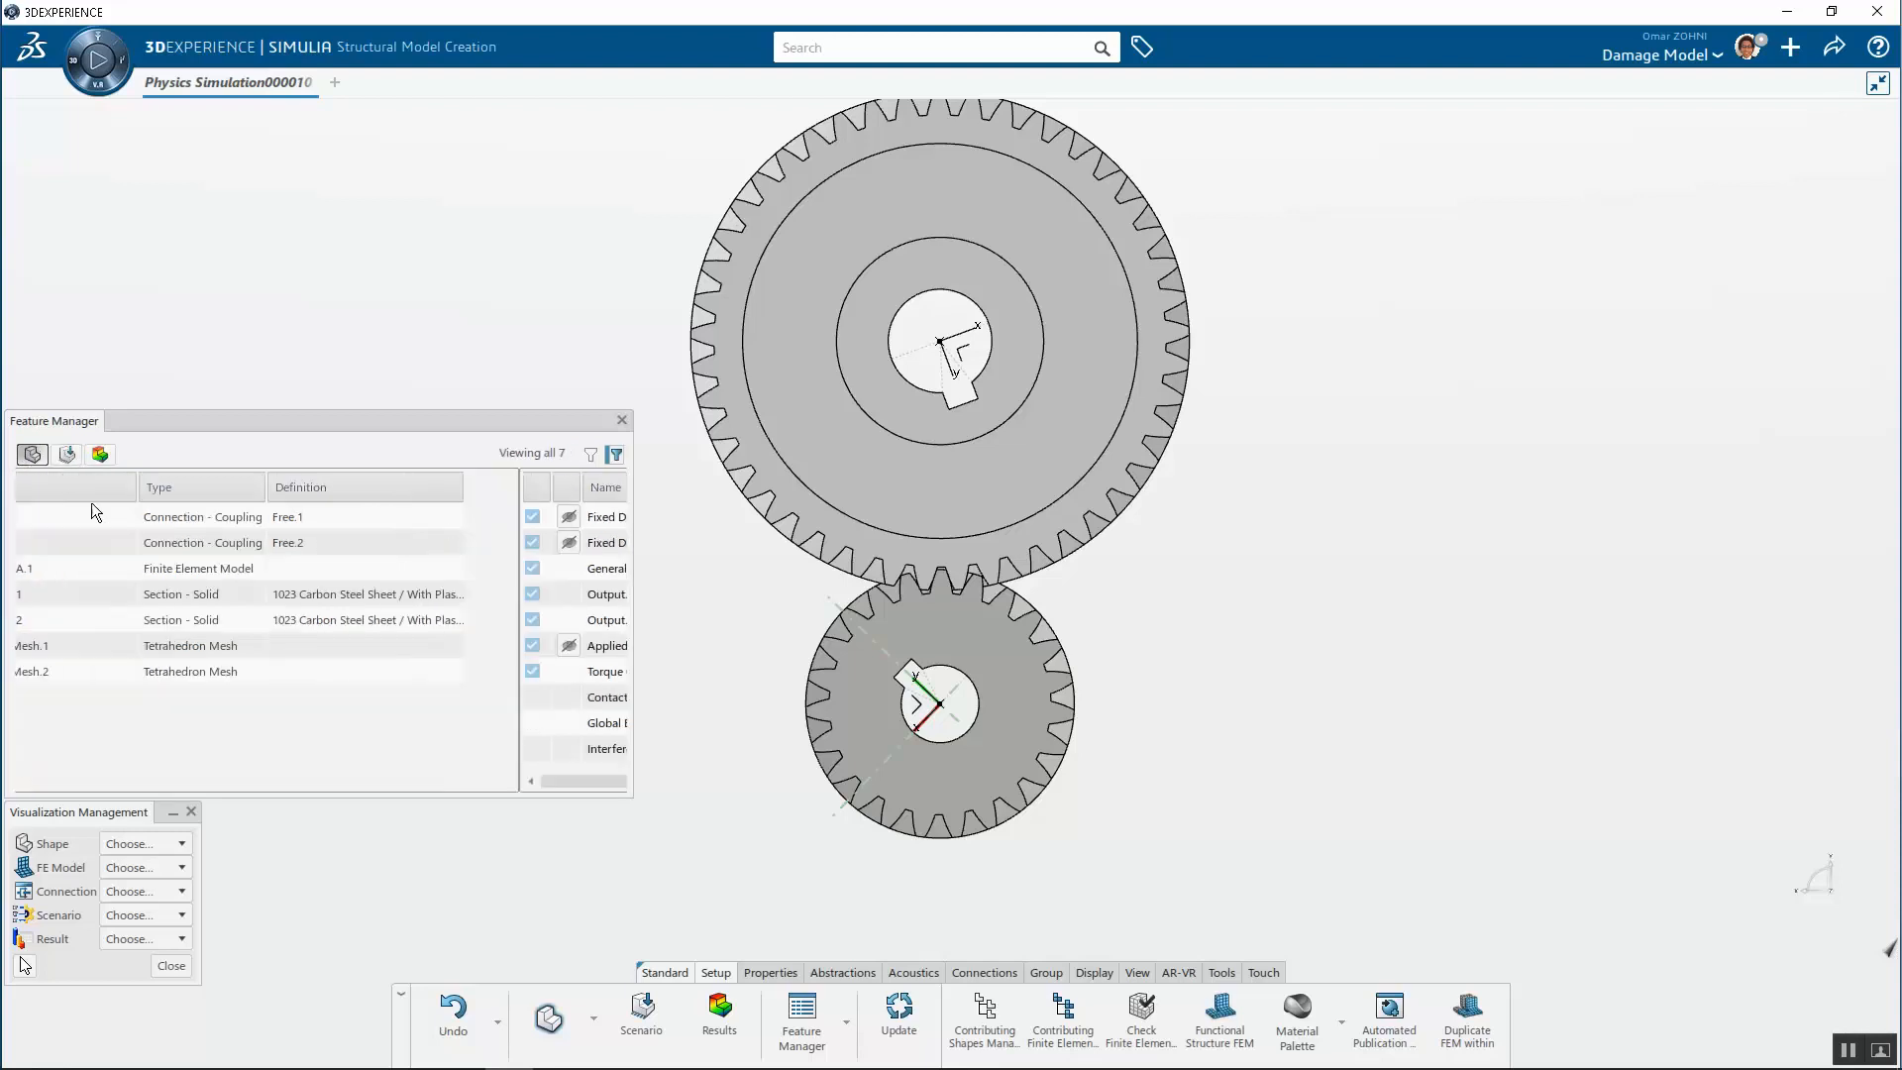
click(105, 517)
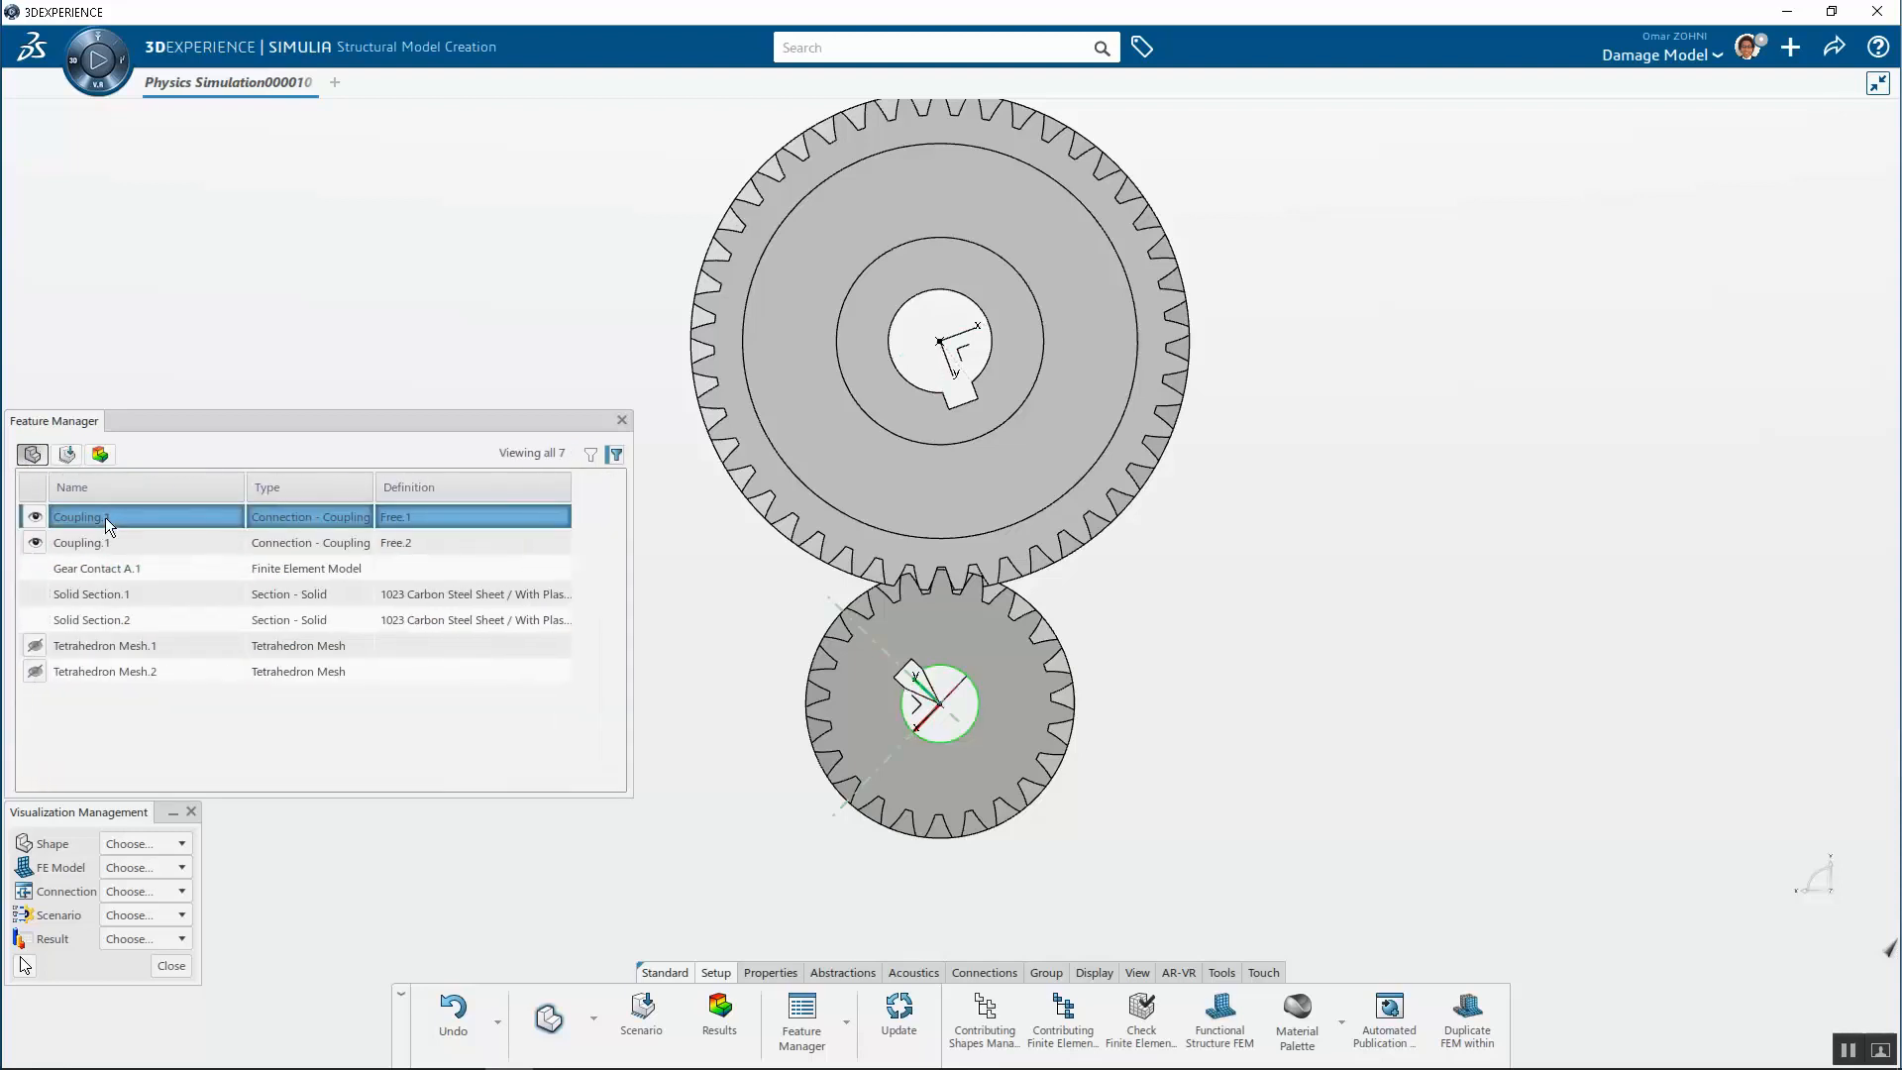
click(105, 540)
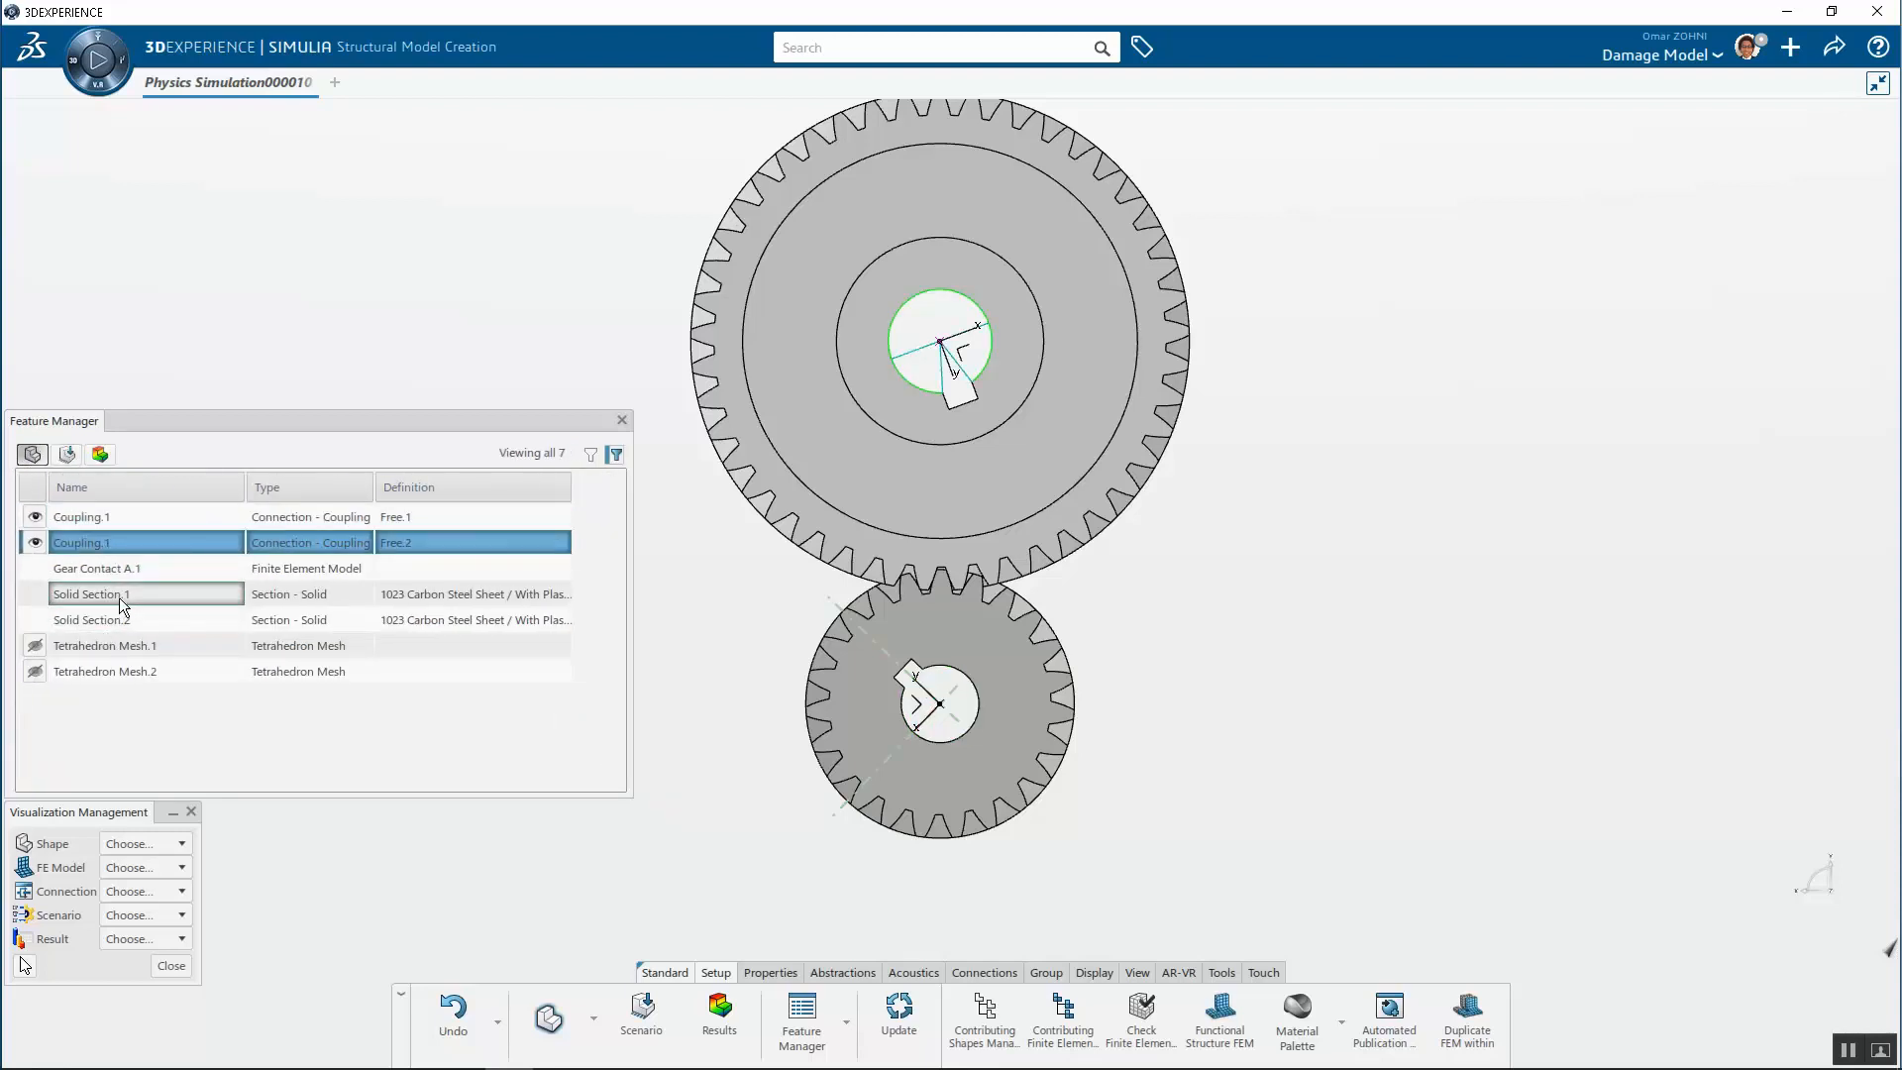
click(129, 569)
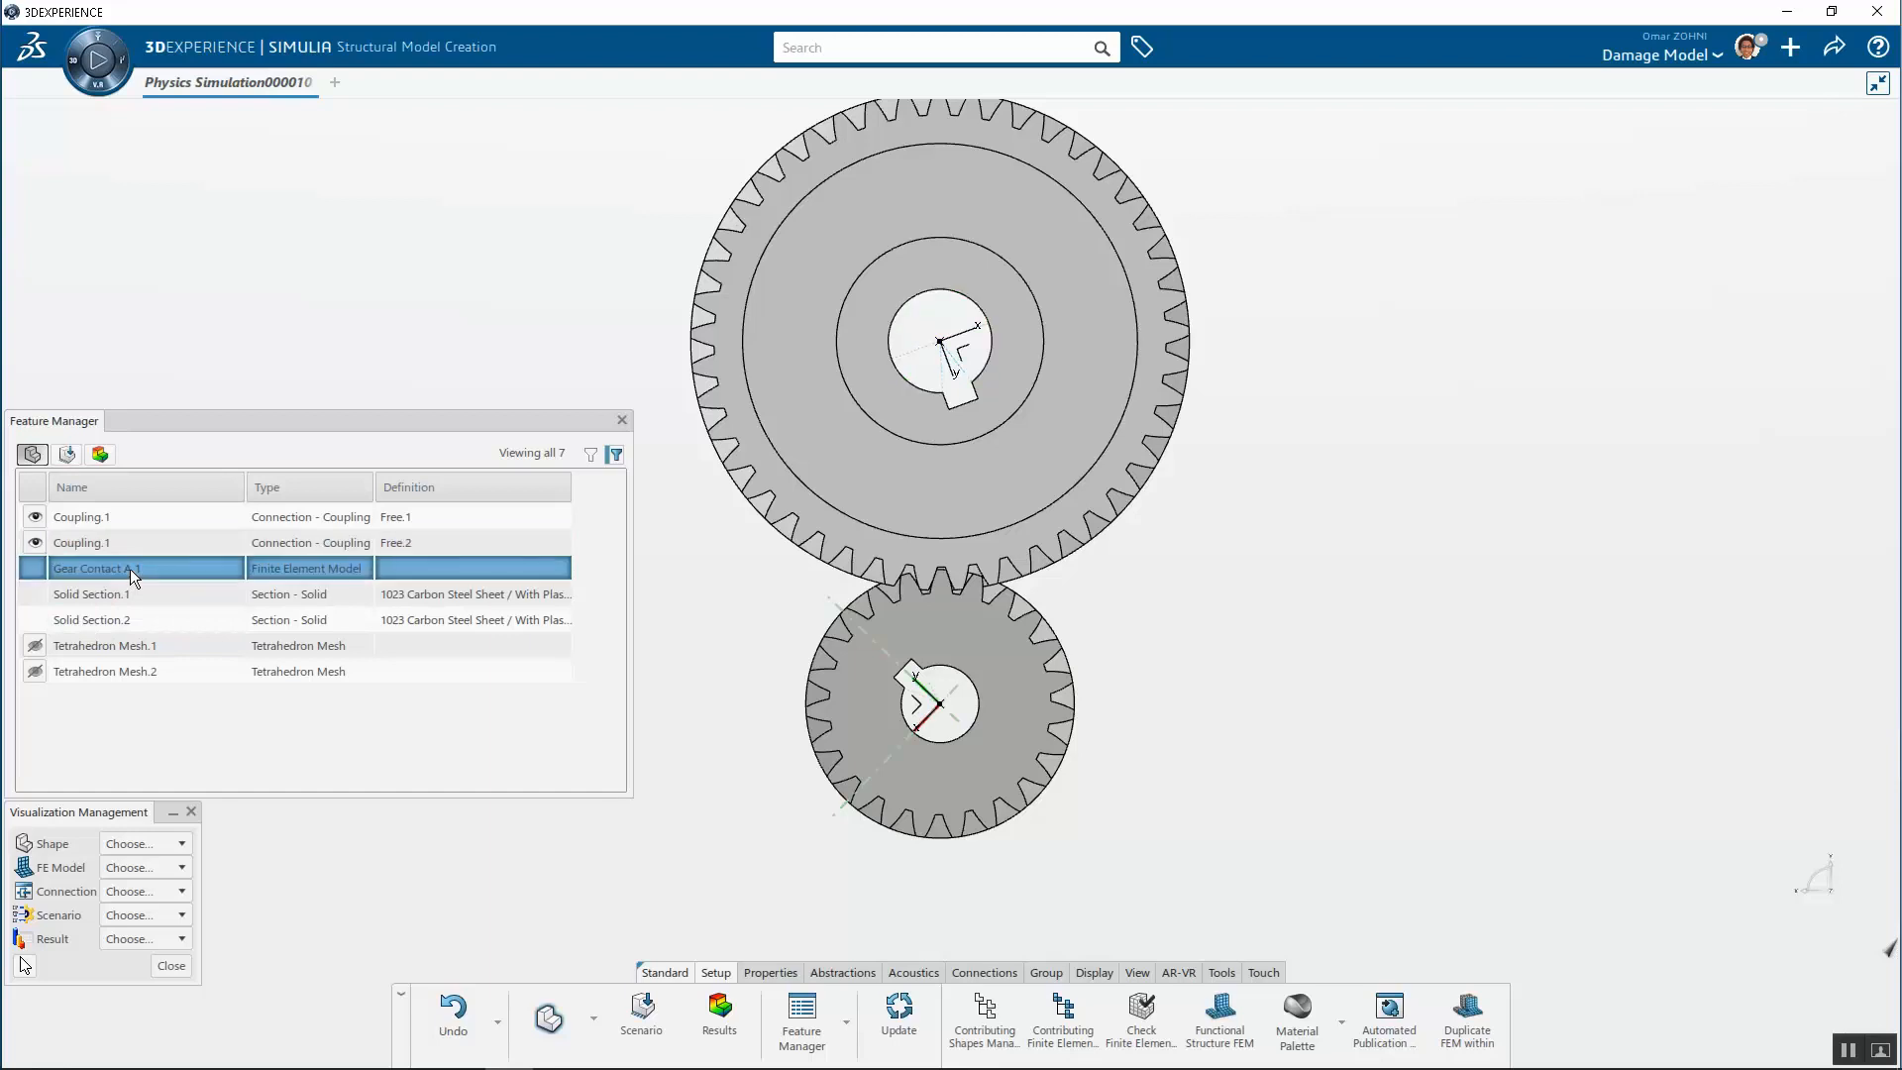
click(147, 645)
click(140, 672)
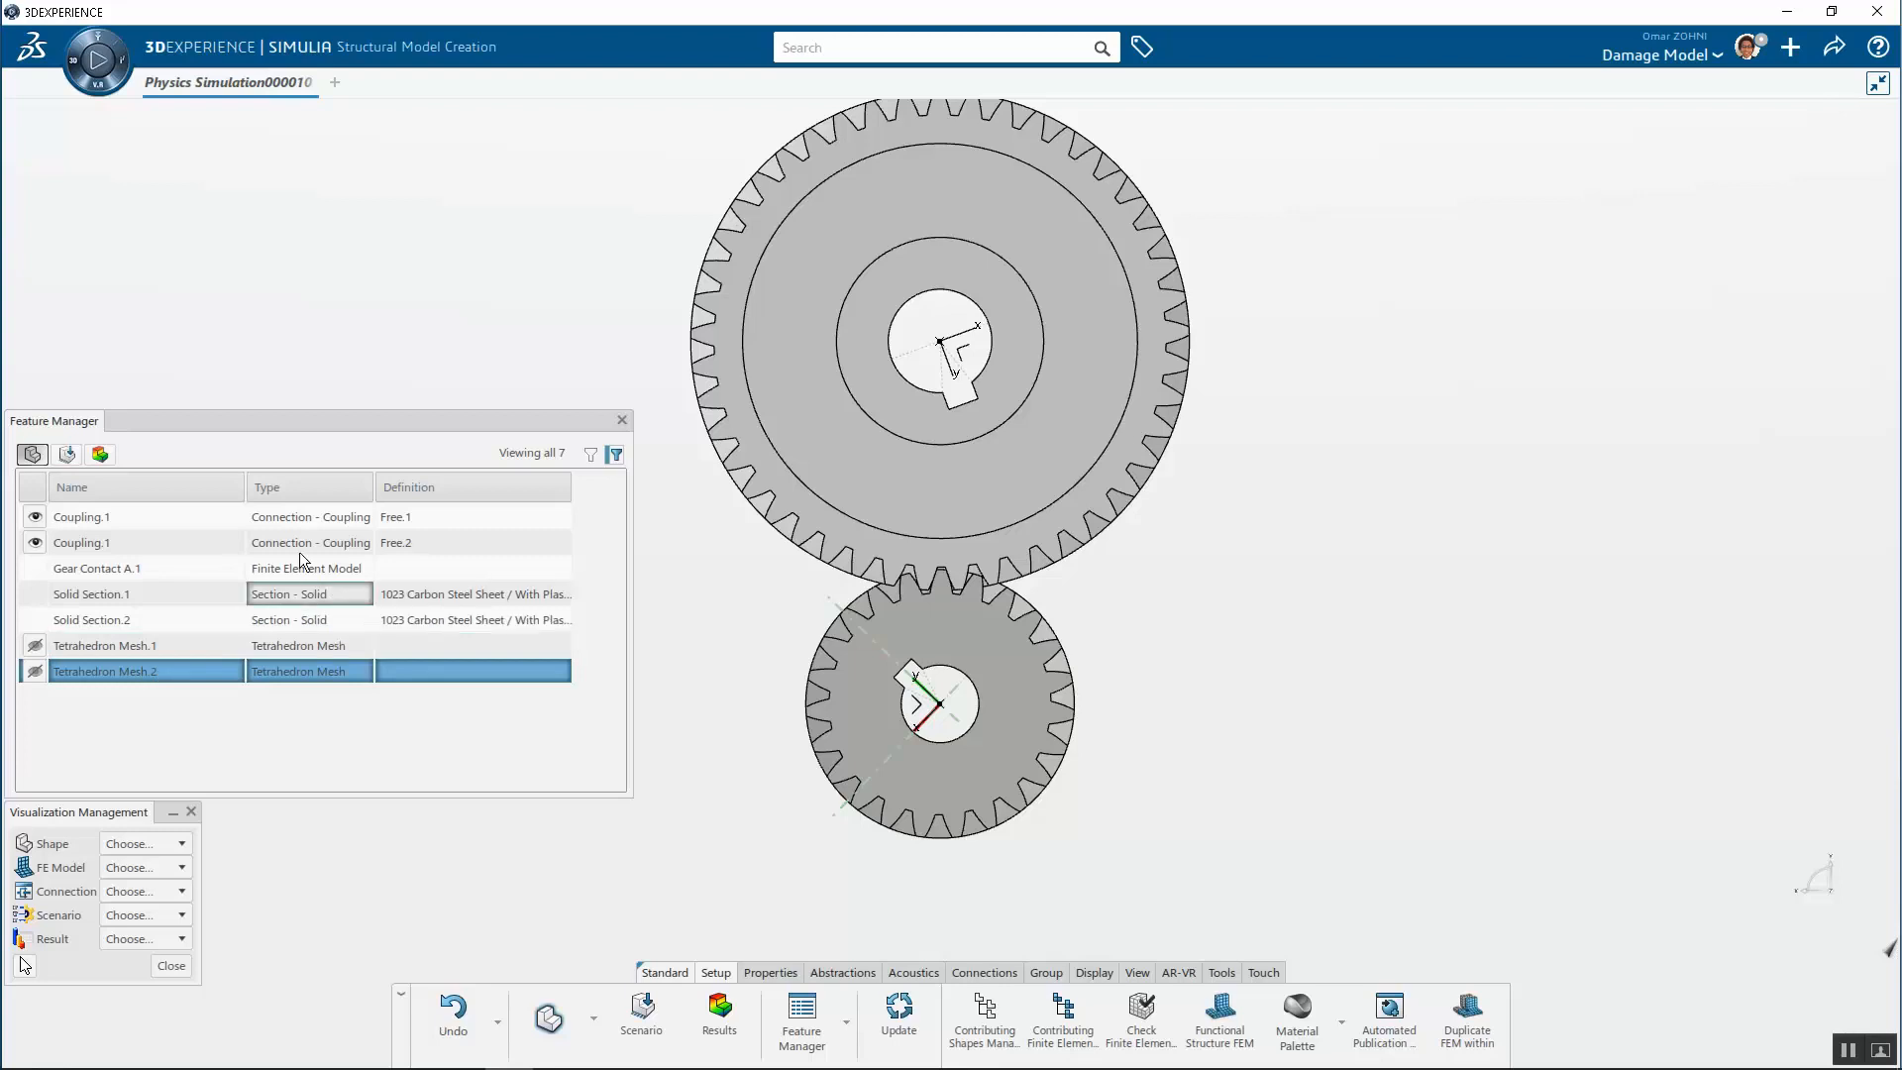
Review the scenario features and open the Interfering_Faces_Initialization contact initialization settings without changing them
click(67, 453)
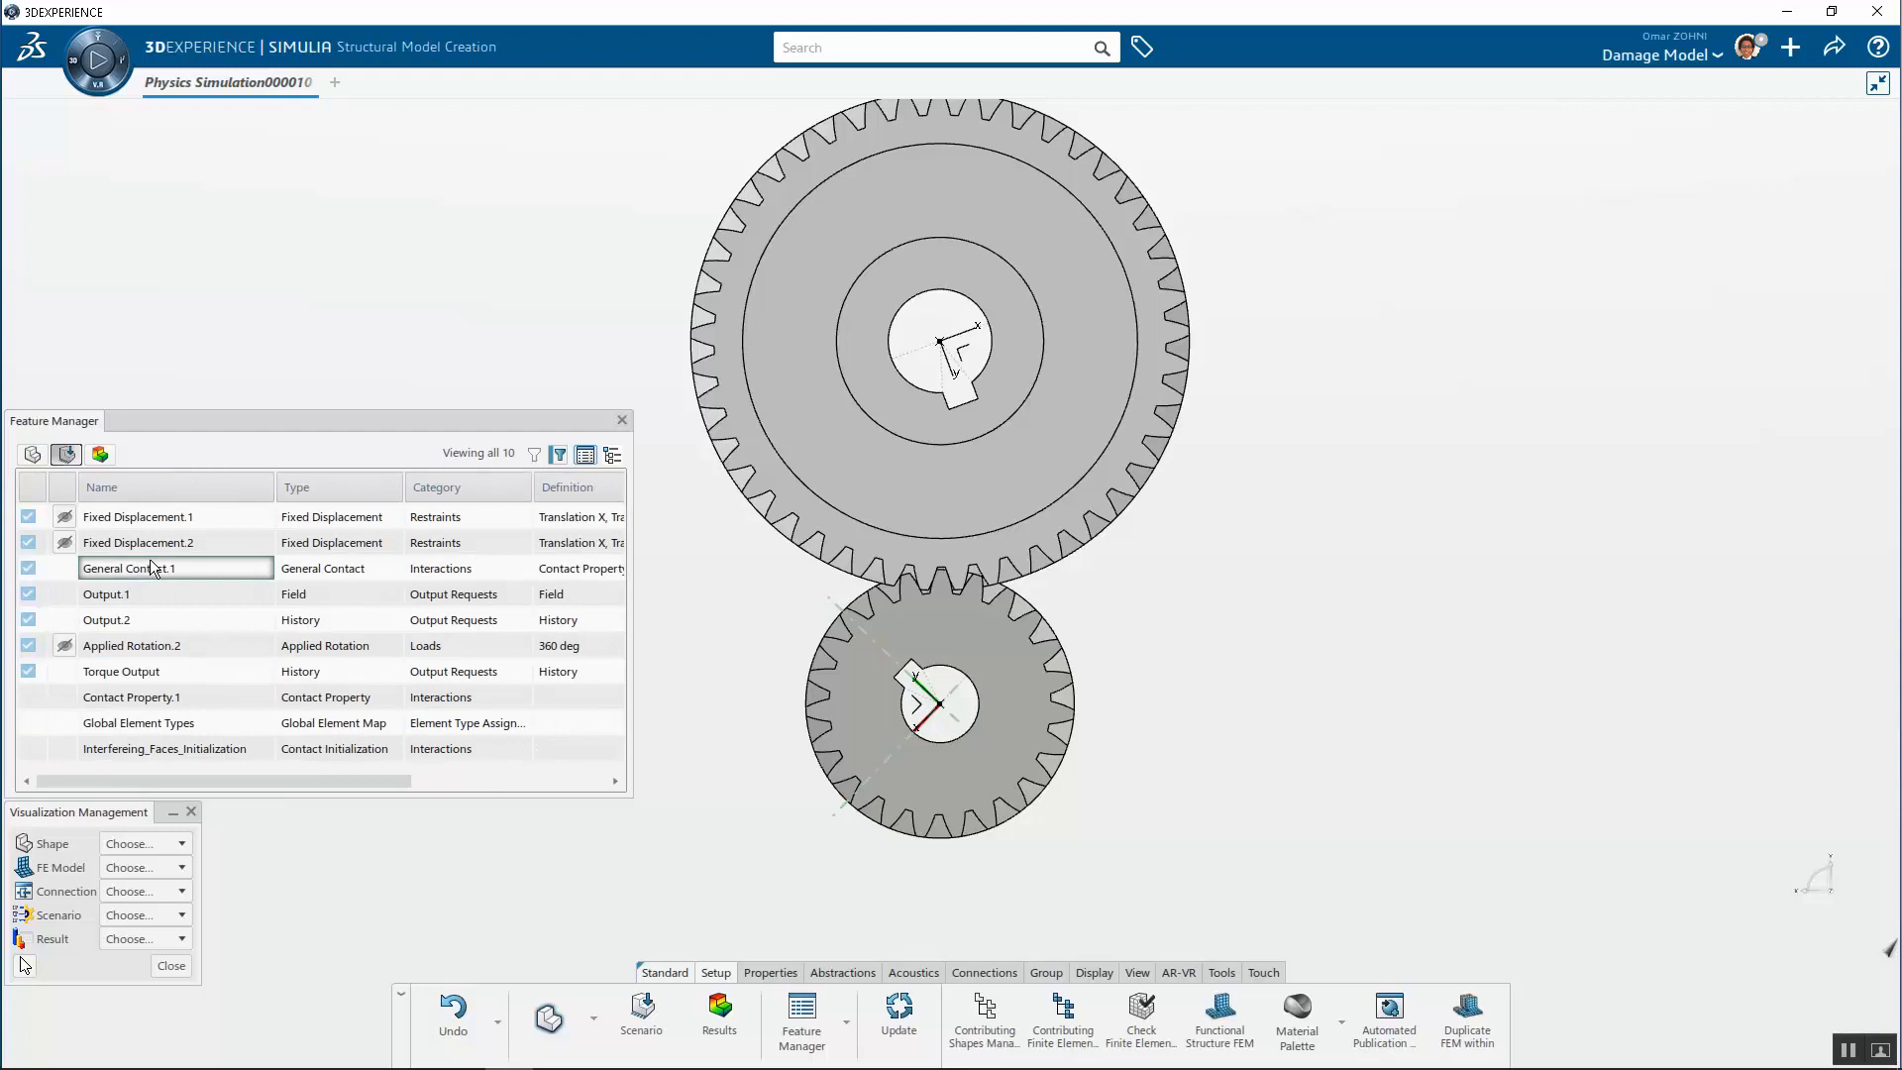
drag(630, 615, 1141, 674)
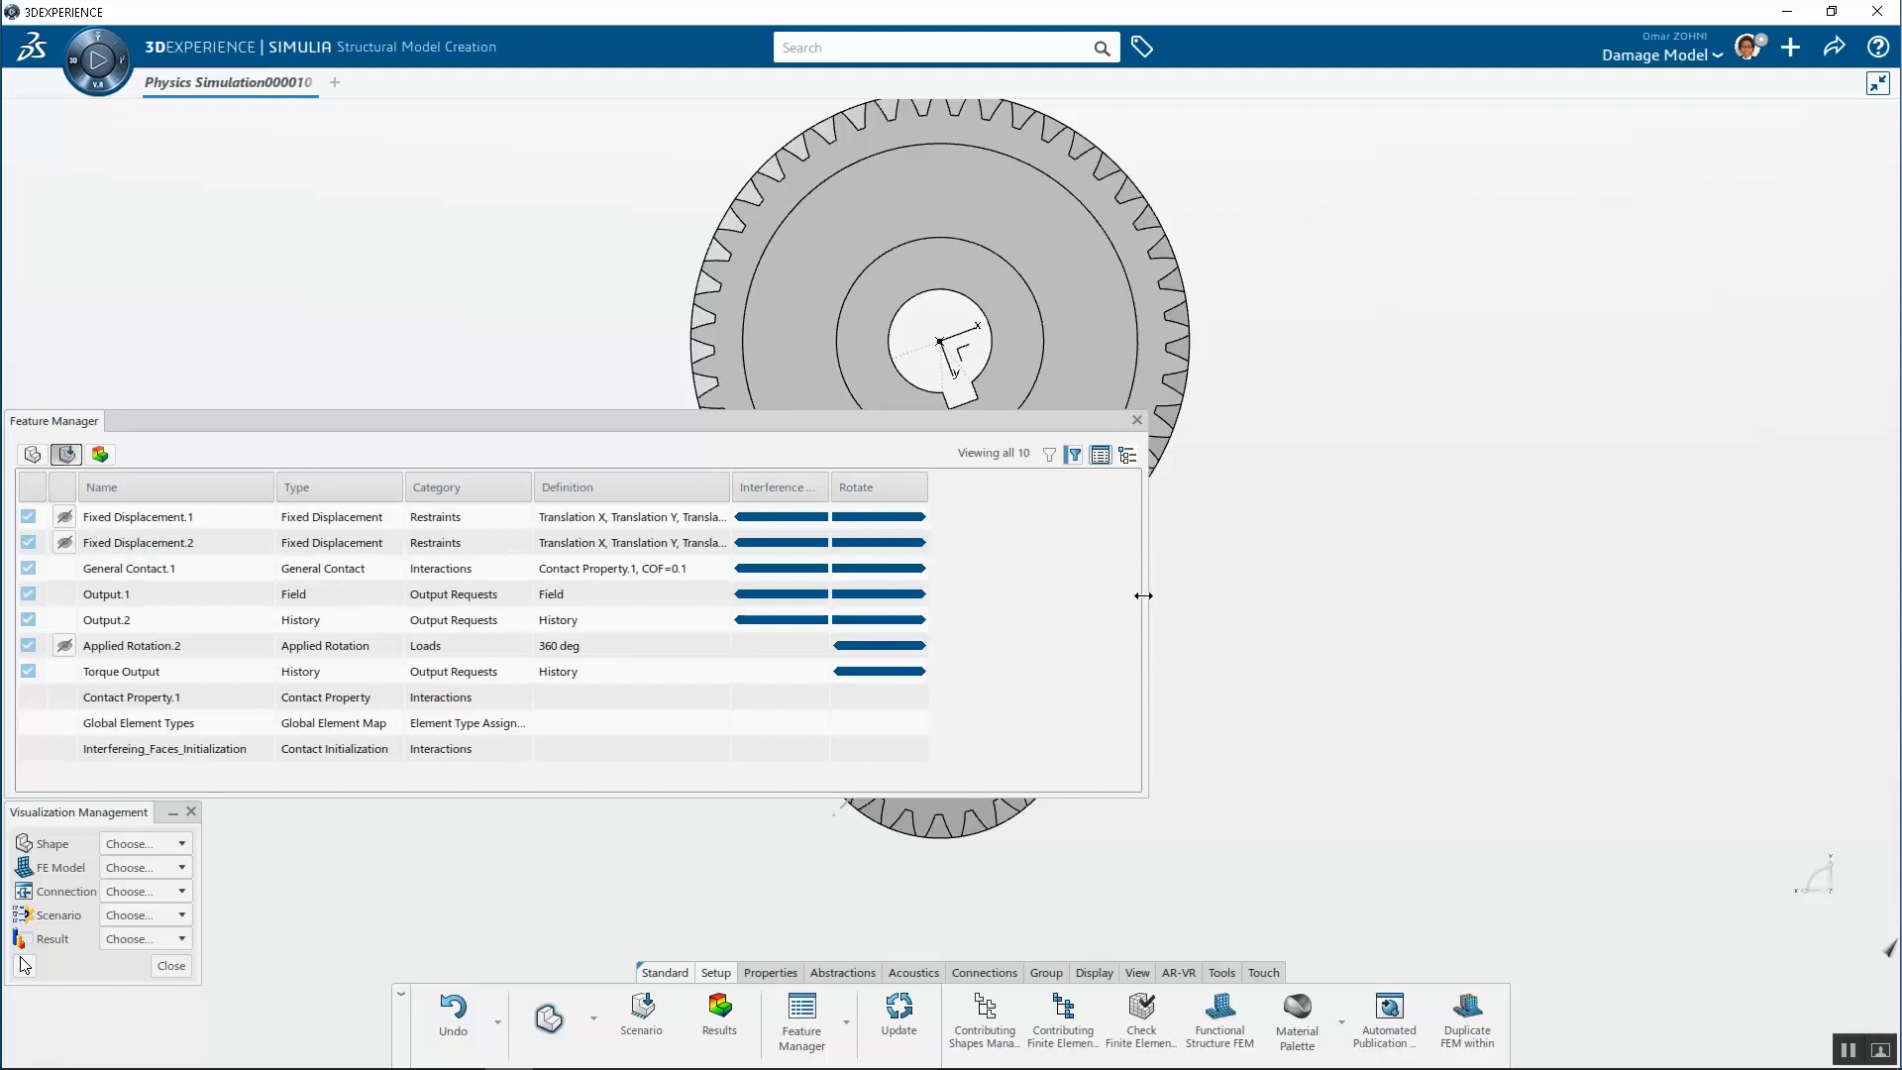
drag(1142, 595, 659, 622)
click(180, 751)
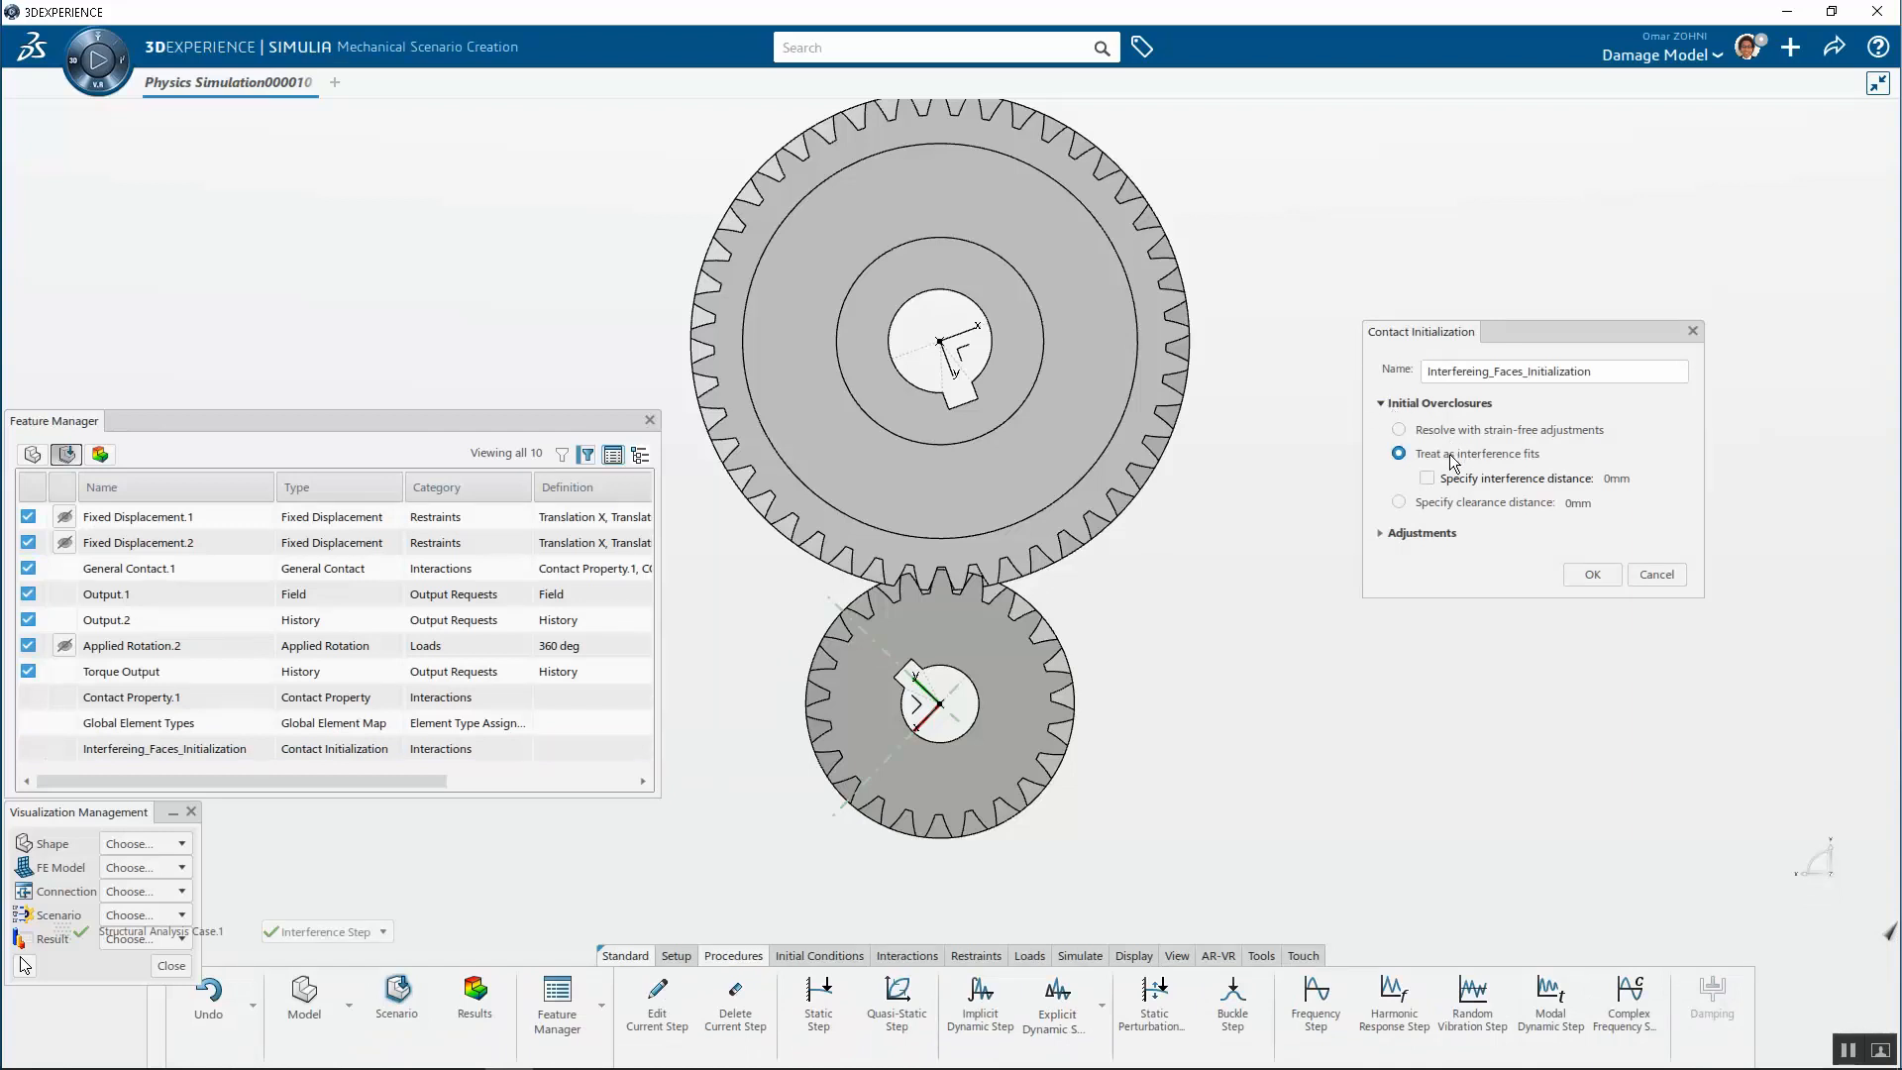
click(1668, 582)
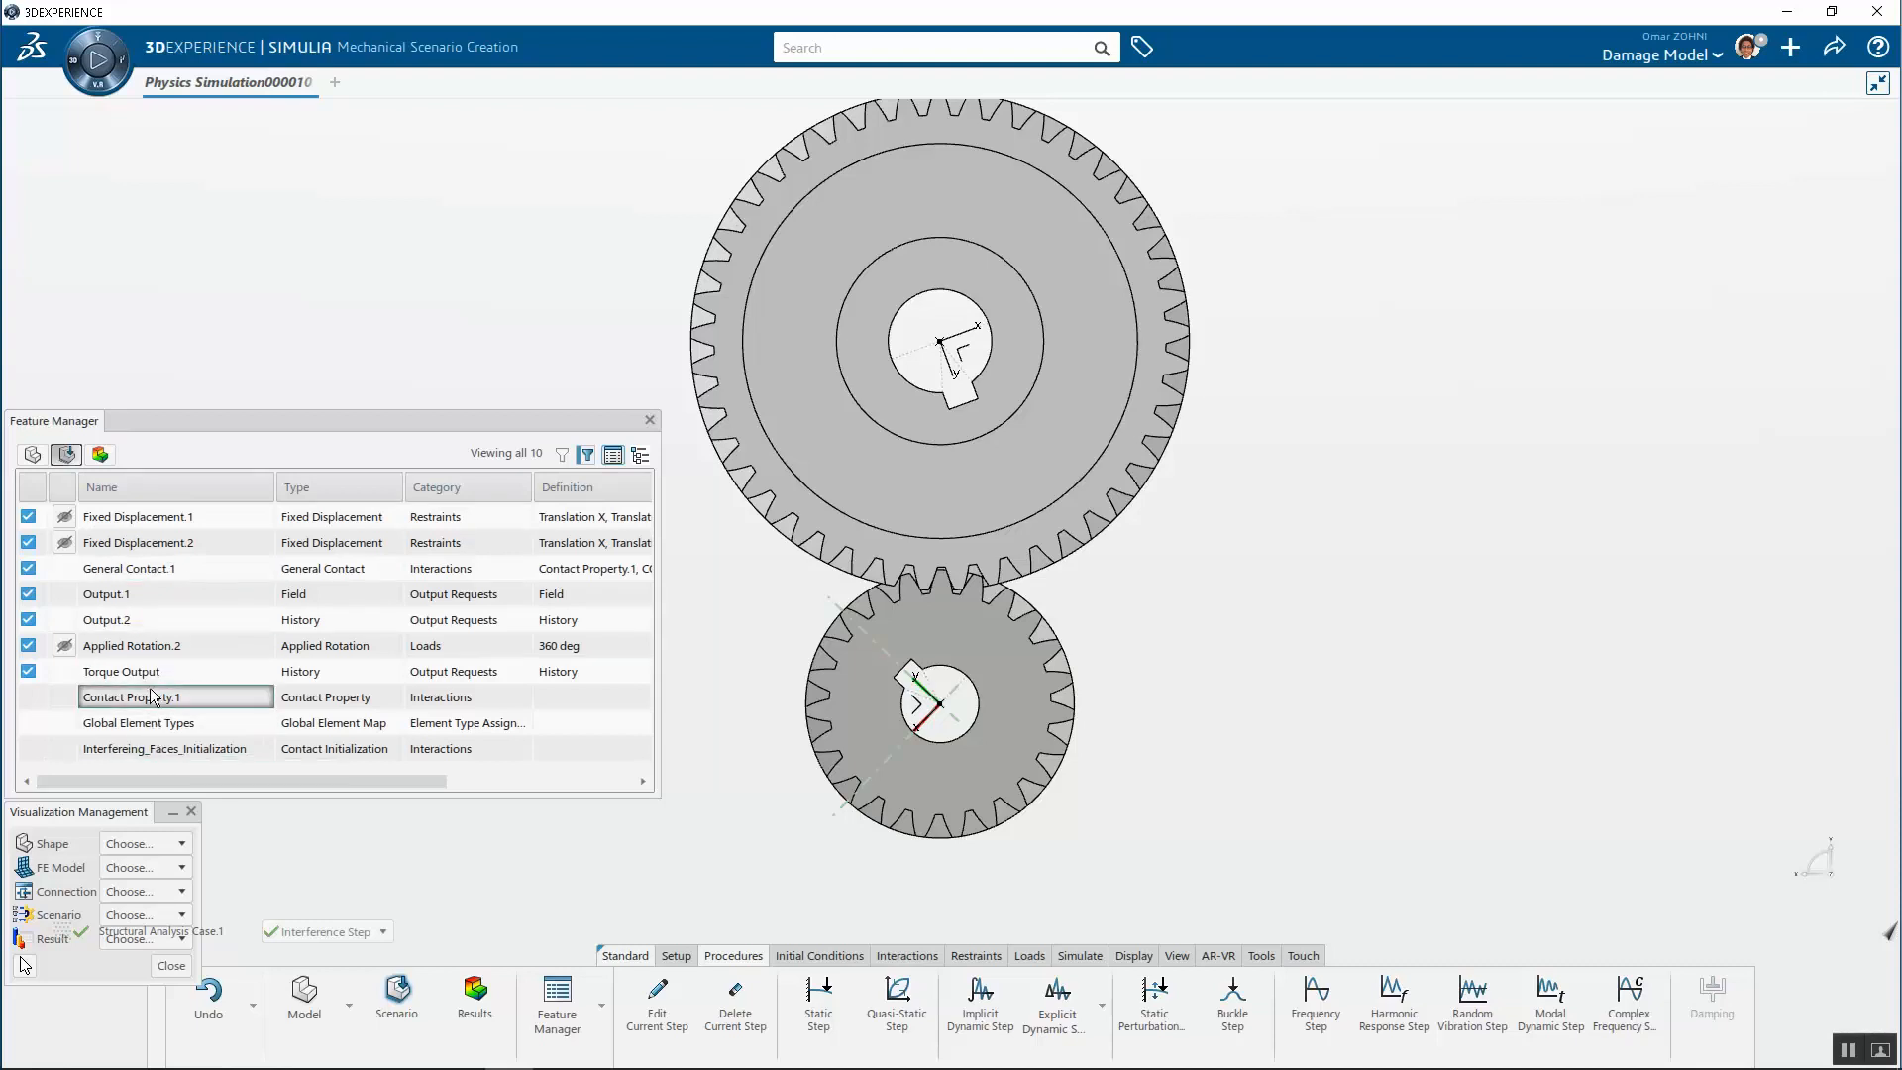
Open Contact Property.1 and inspect its tangential behavior settings without changing them
double_click(189, 696)
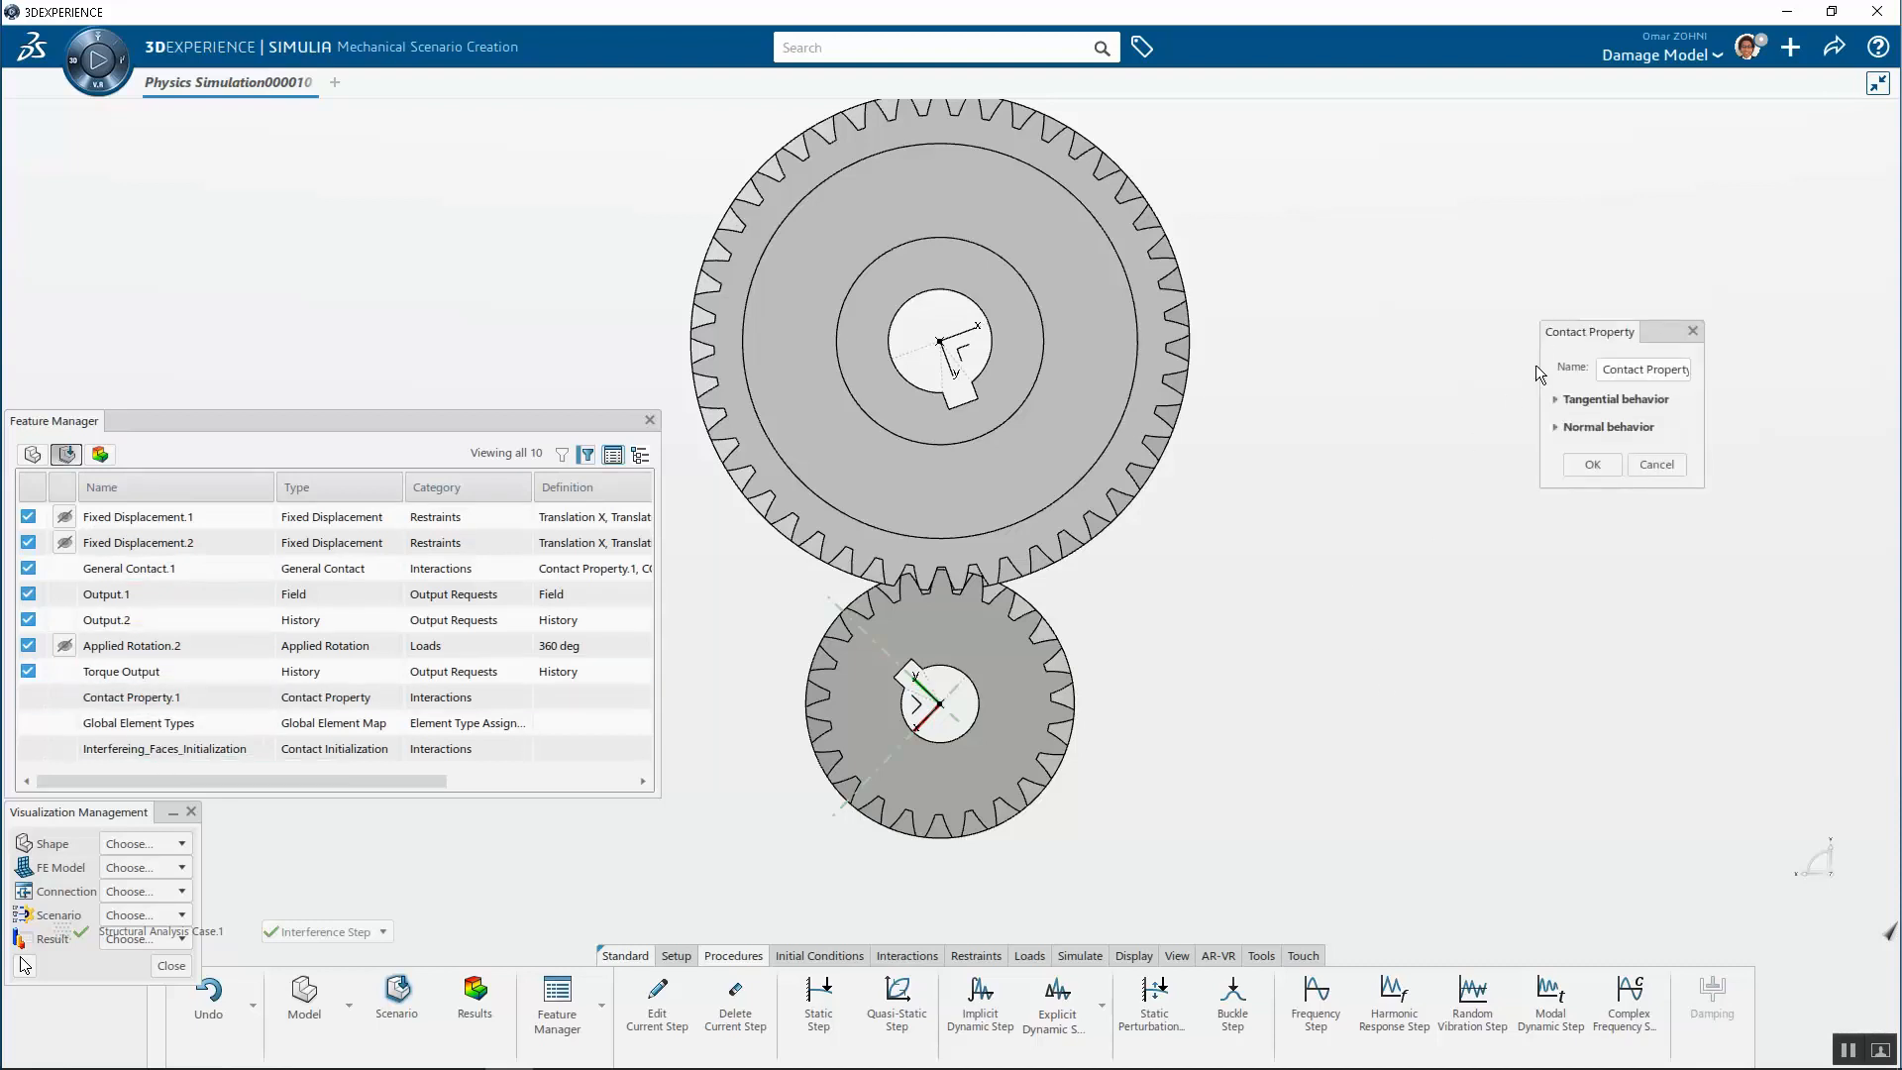
click(1557, 400)
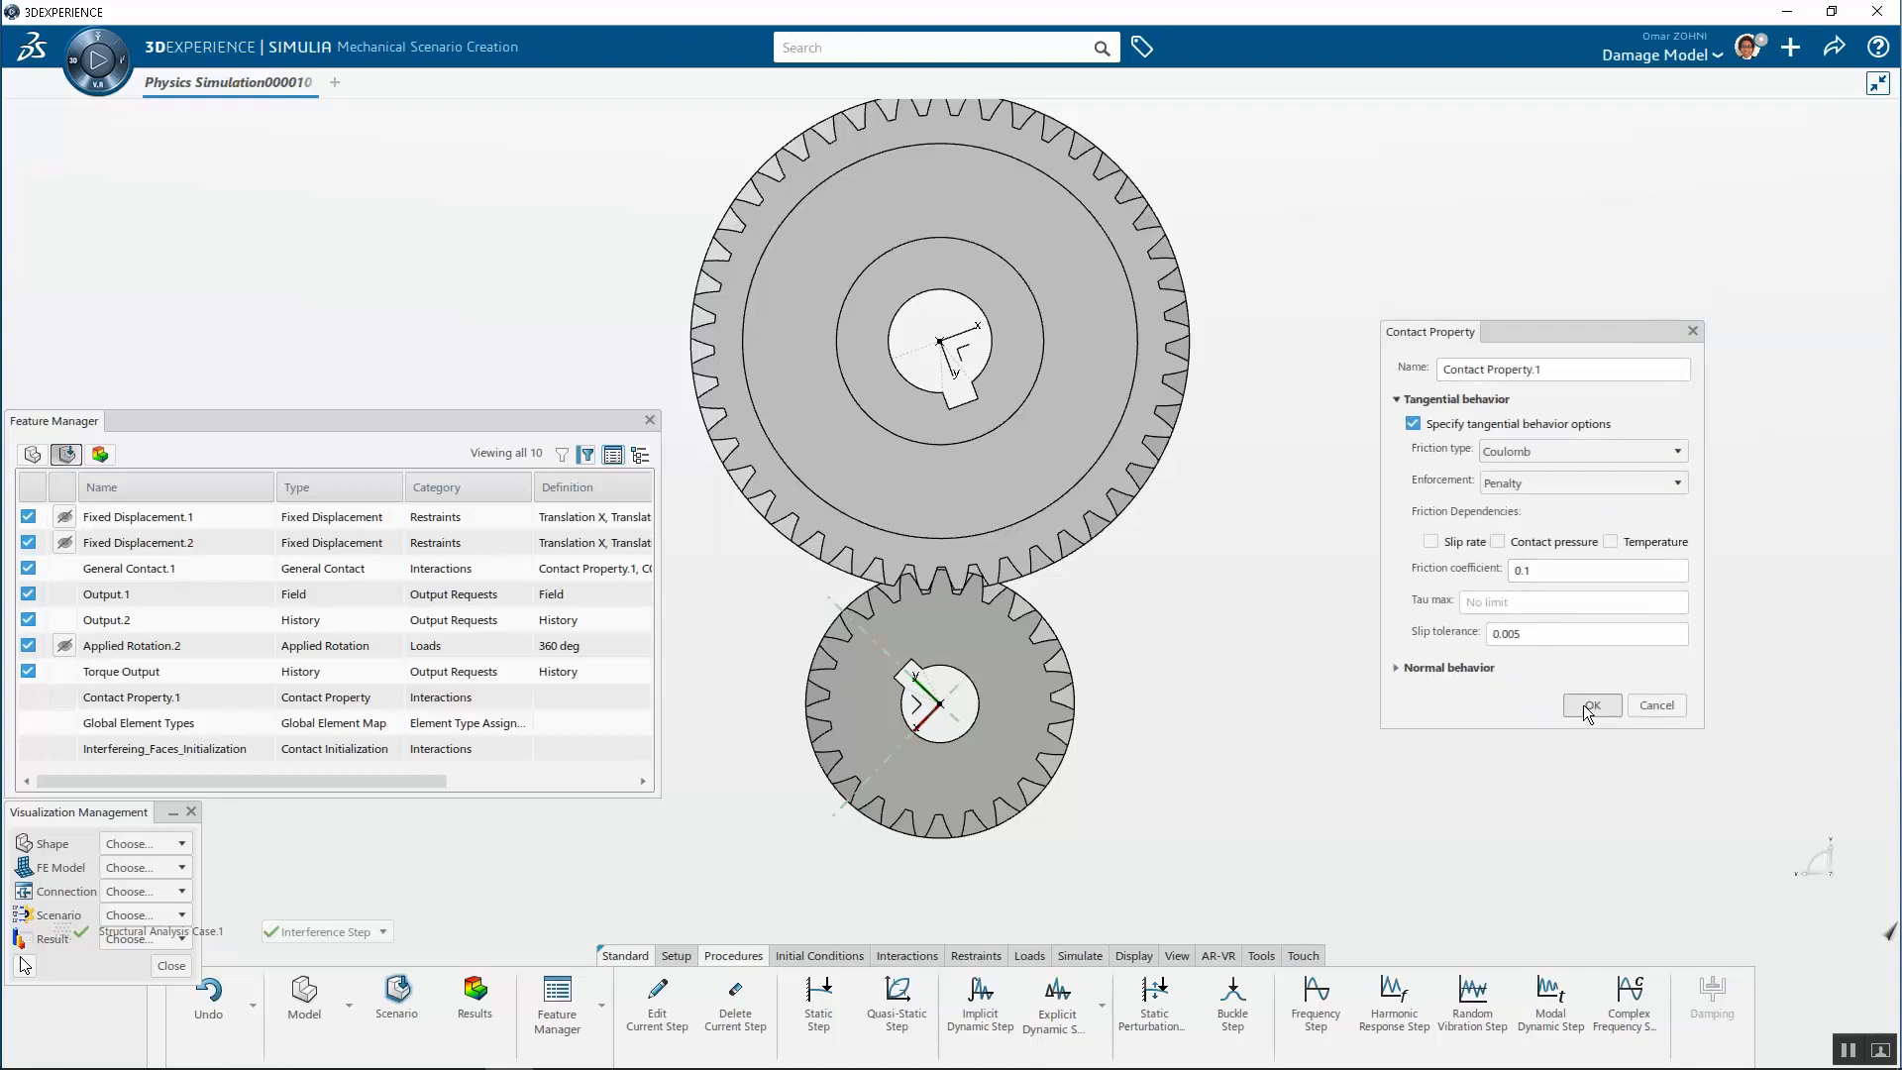
click(1656, 706)
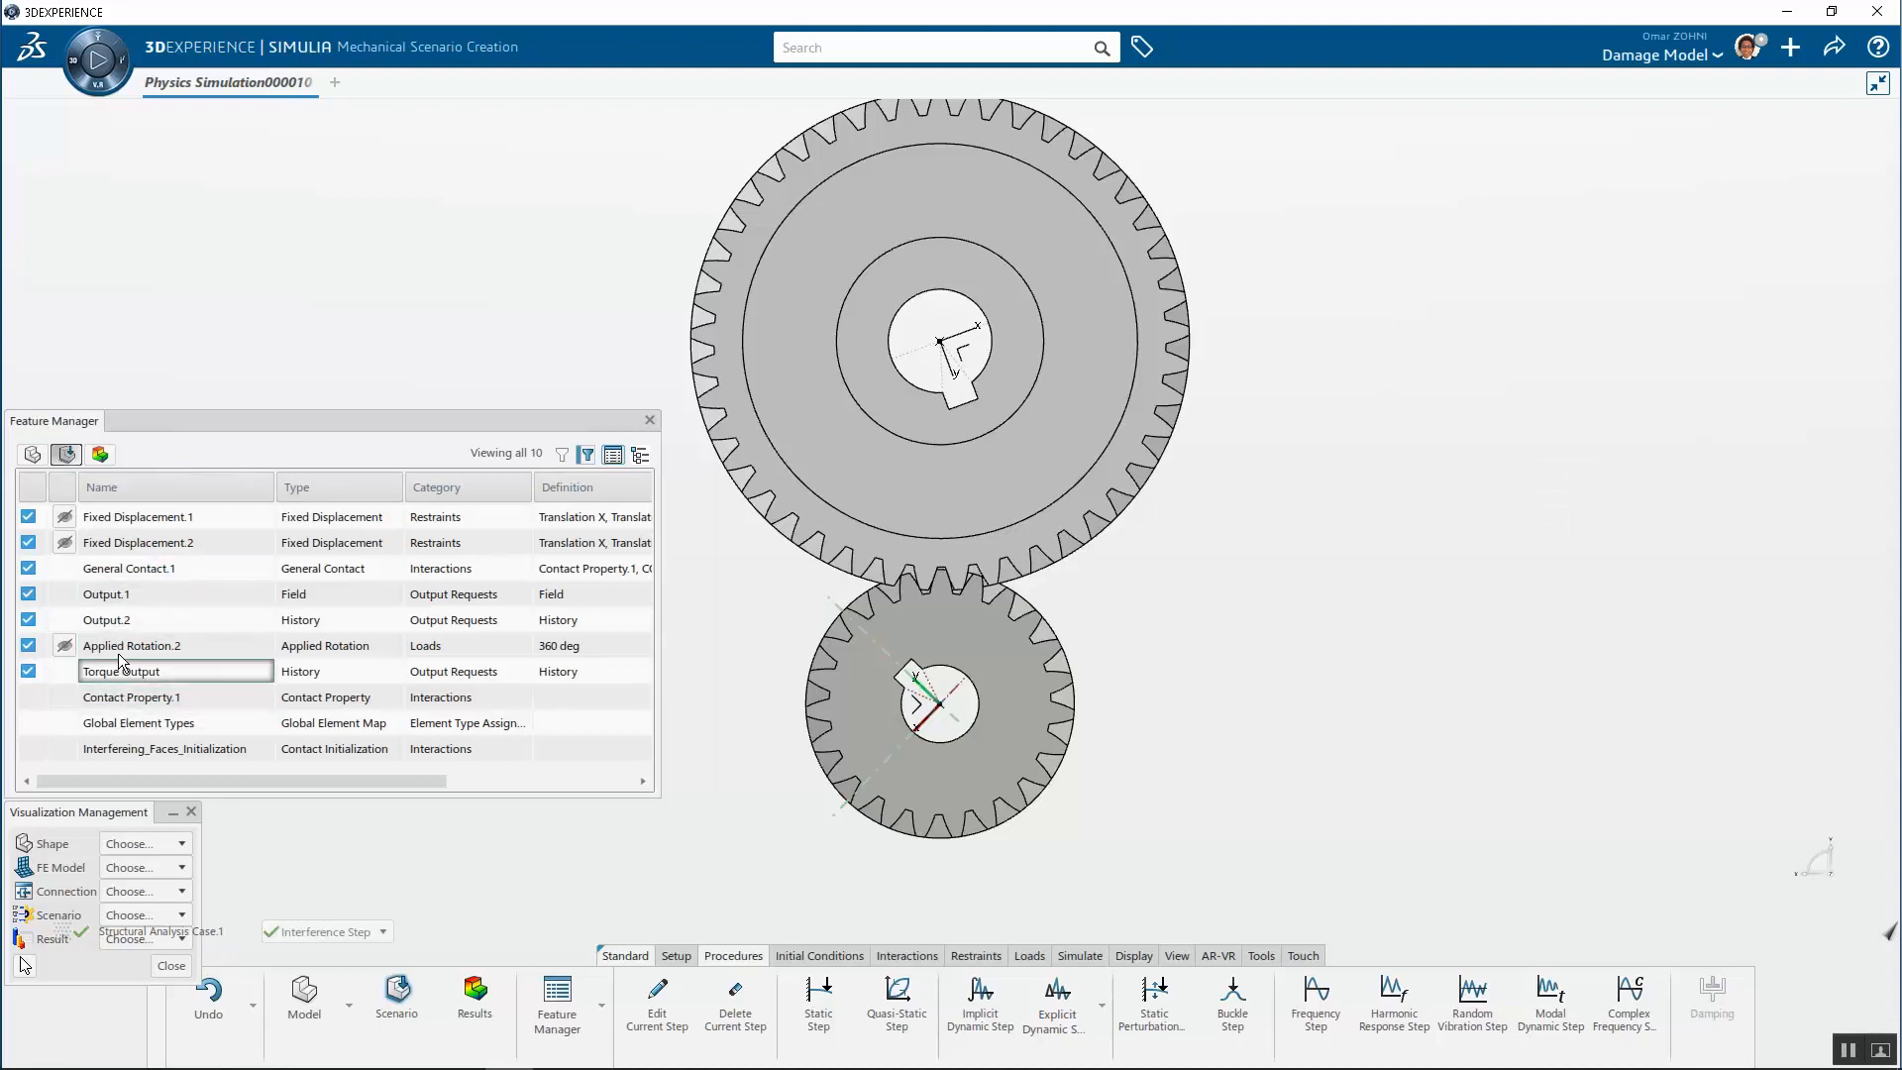
Open General Contact.1 and inspect its contact initialization assignments without changing them
double_click(145, 567)
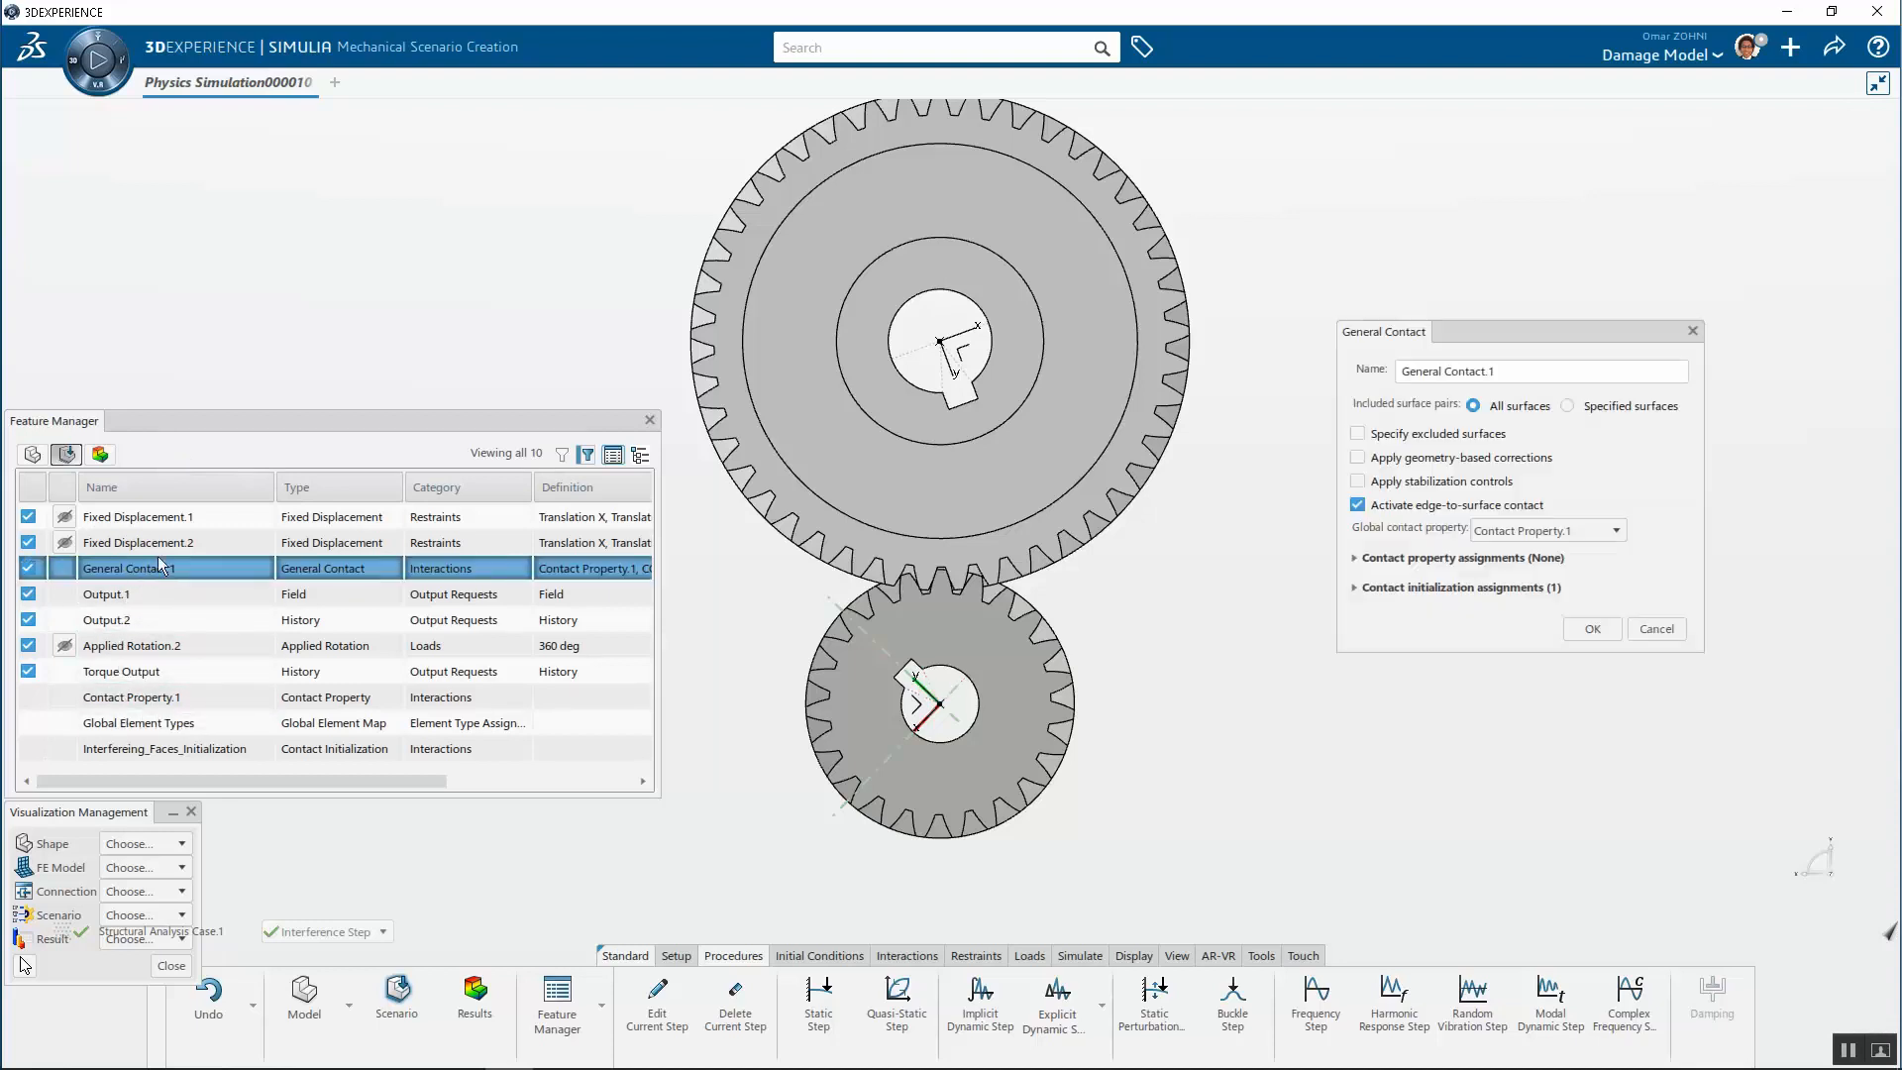
click(1354, 589)
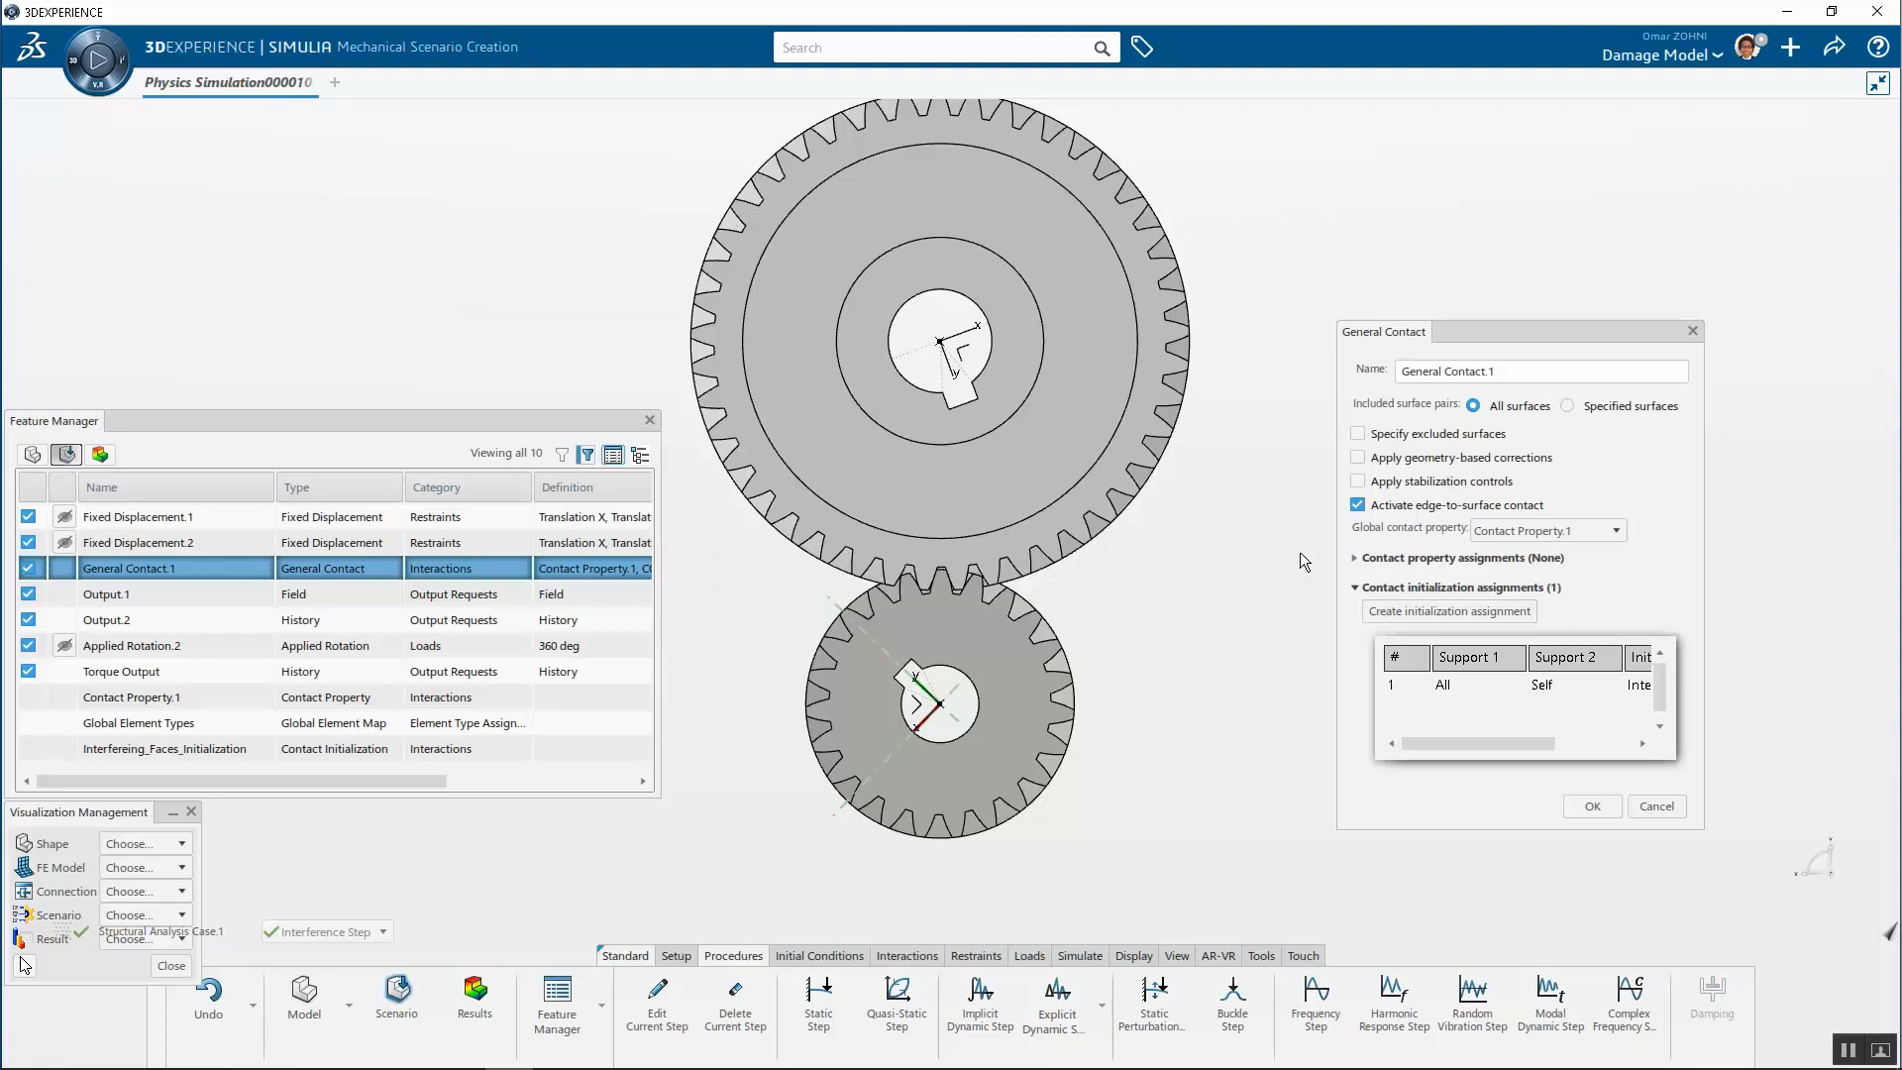
click(1641, 805)
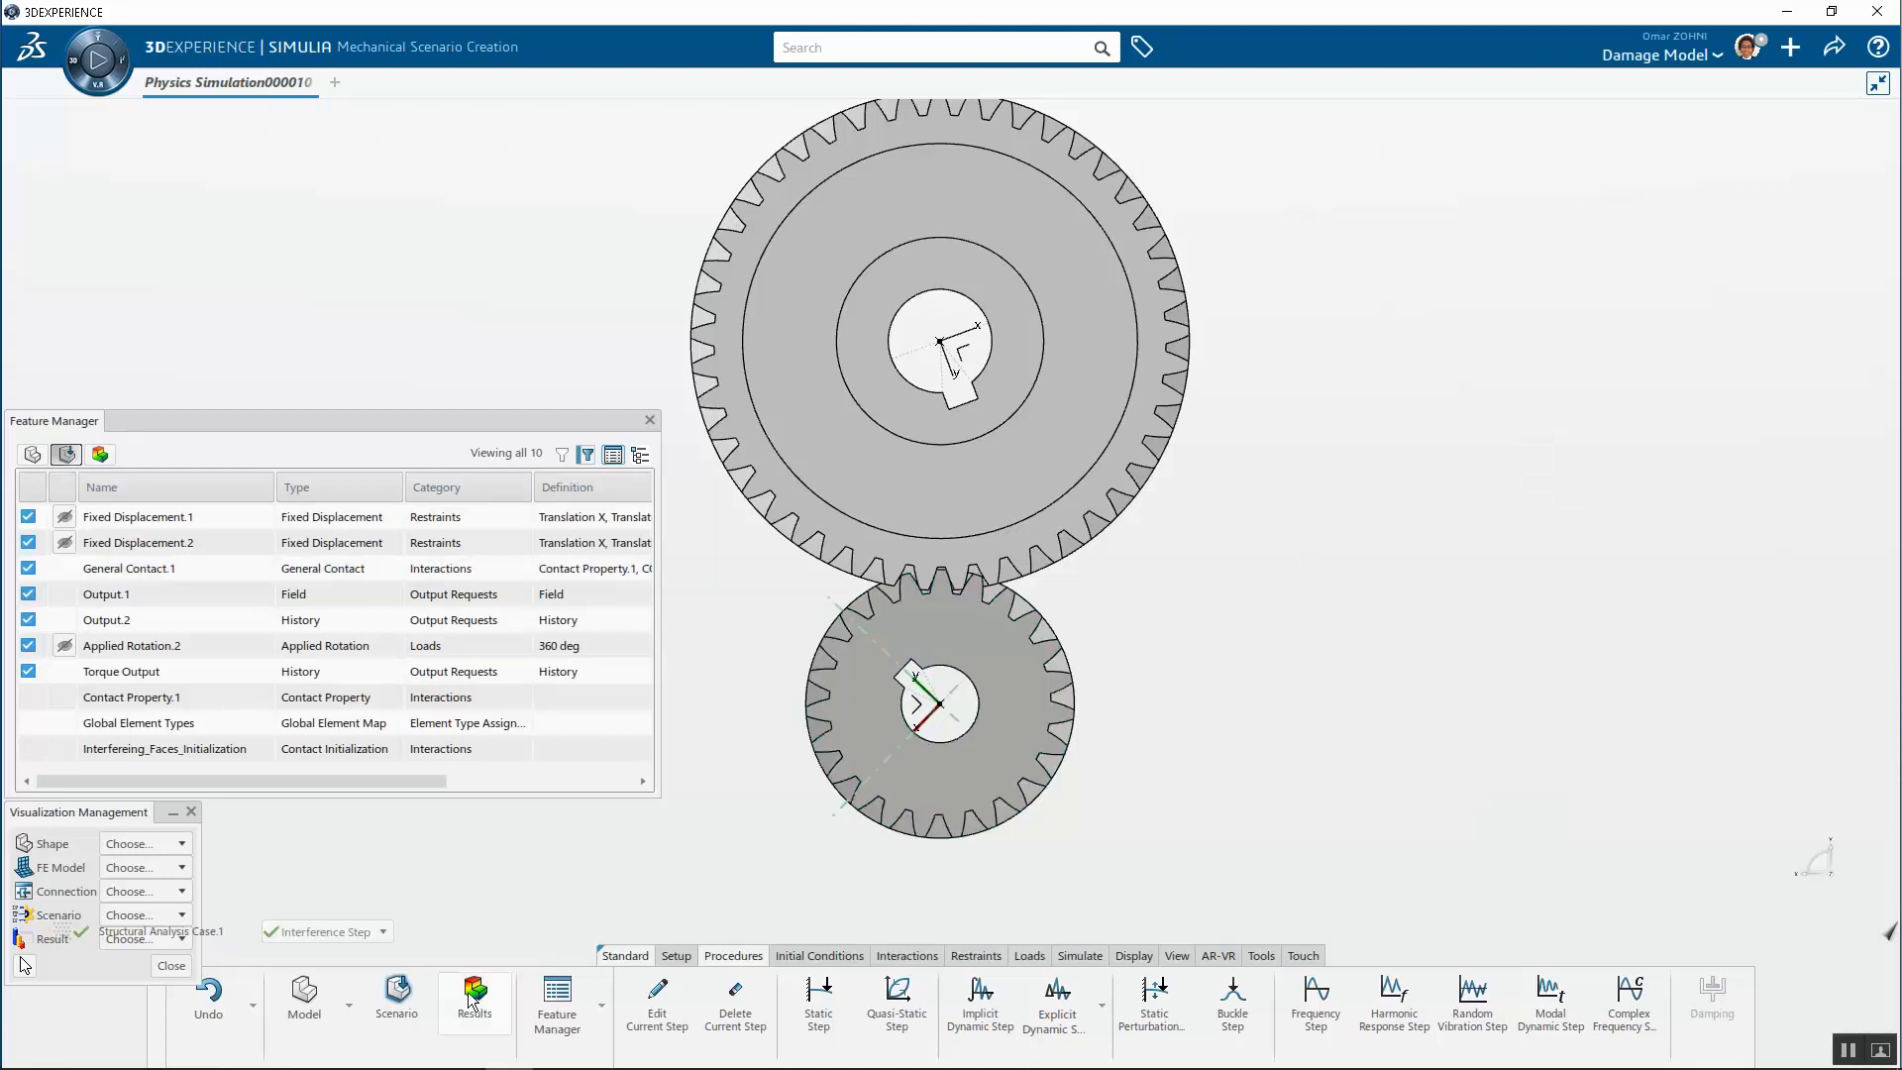
Display the gears' tetrahedron mesh and zoom into the meshing teeth to inspect the elements
click(349, 1005)
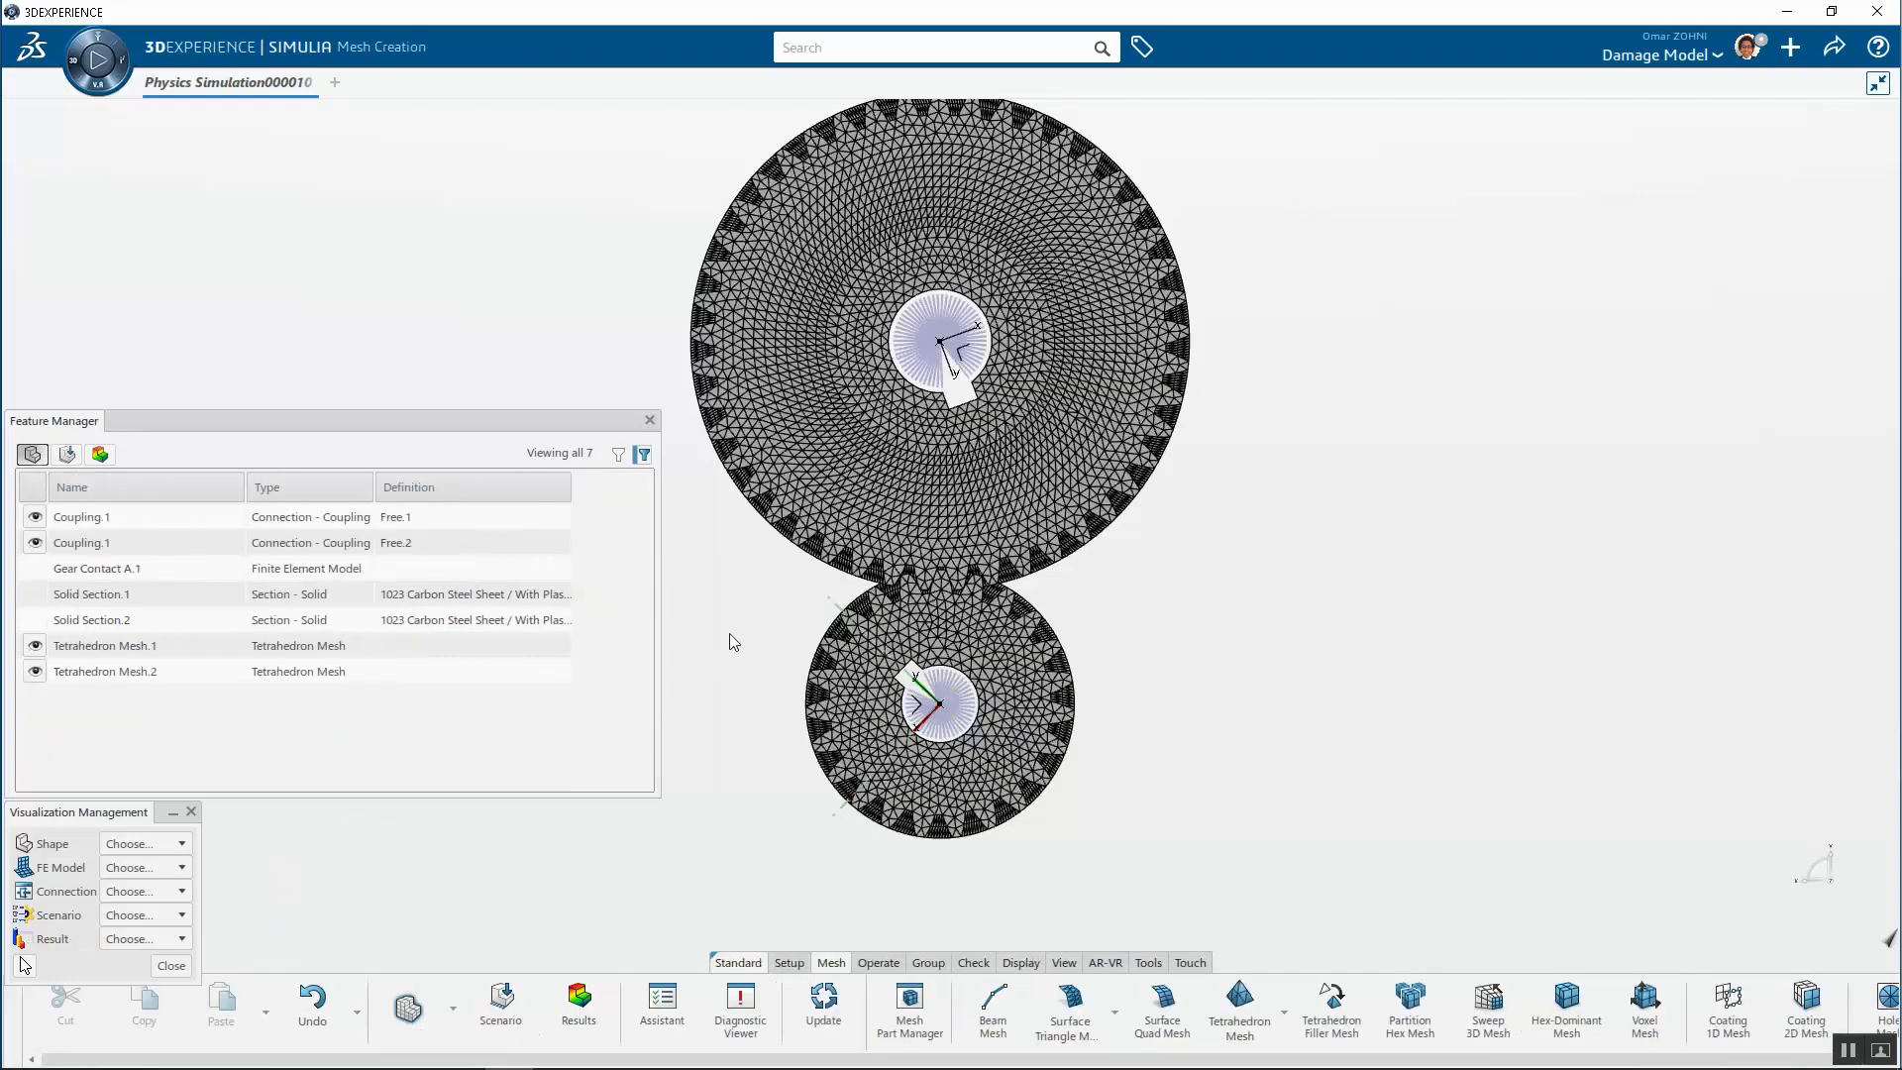
scroll(828, 609, up, 4)
scroll(1060, 555, up, 4)
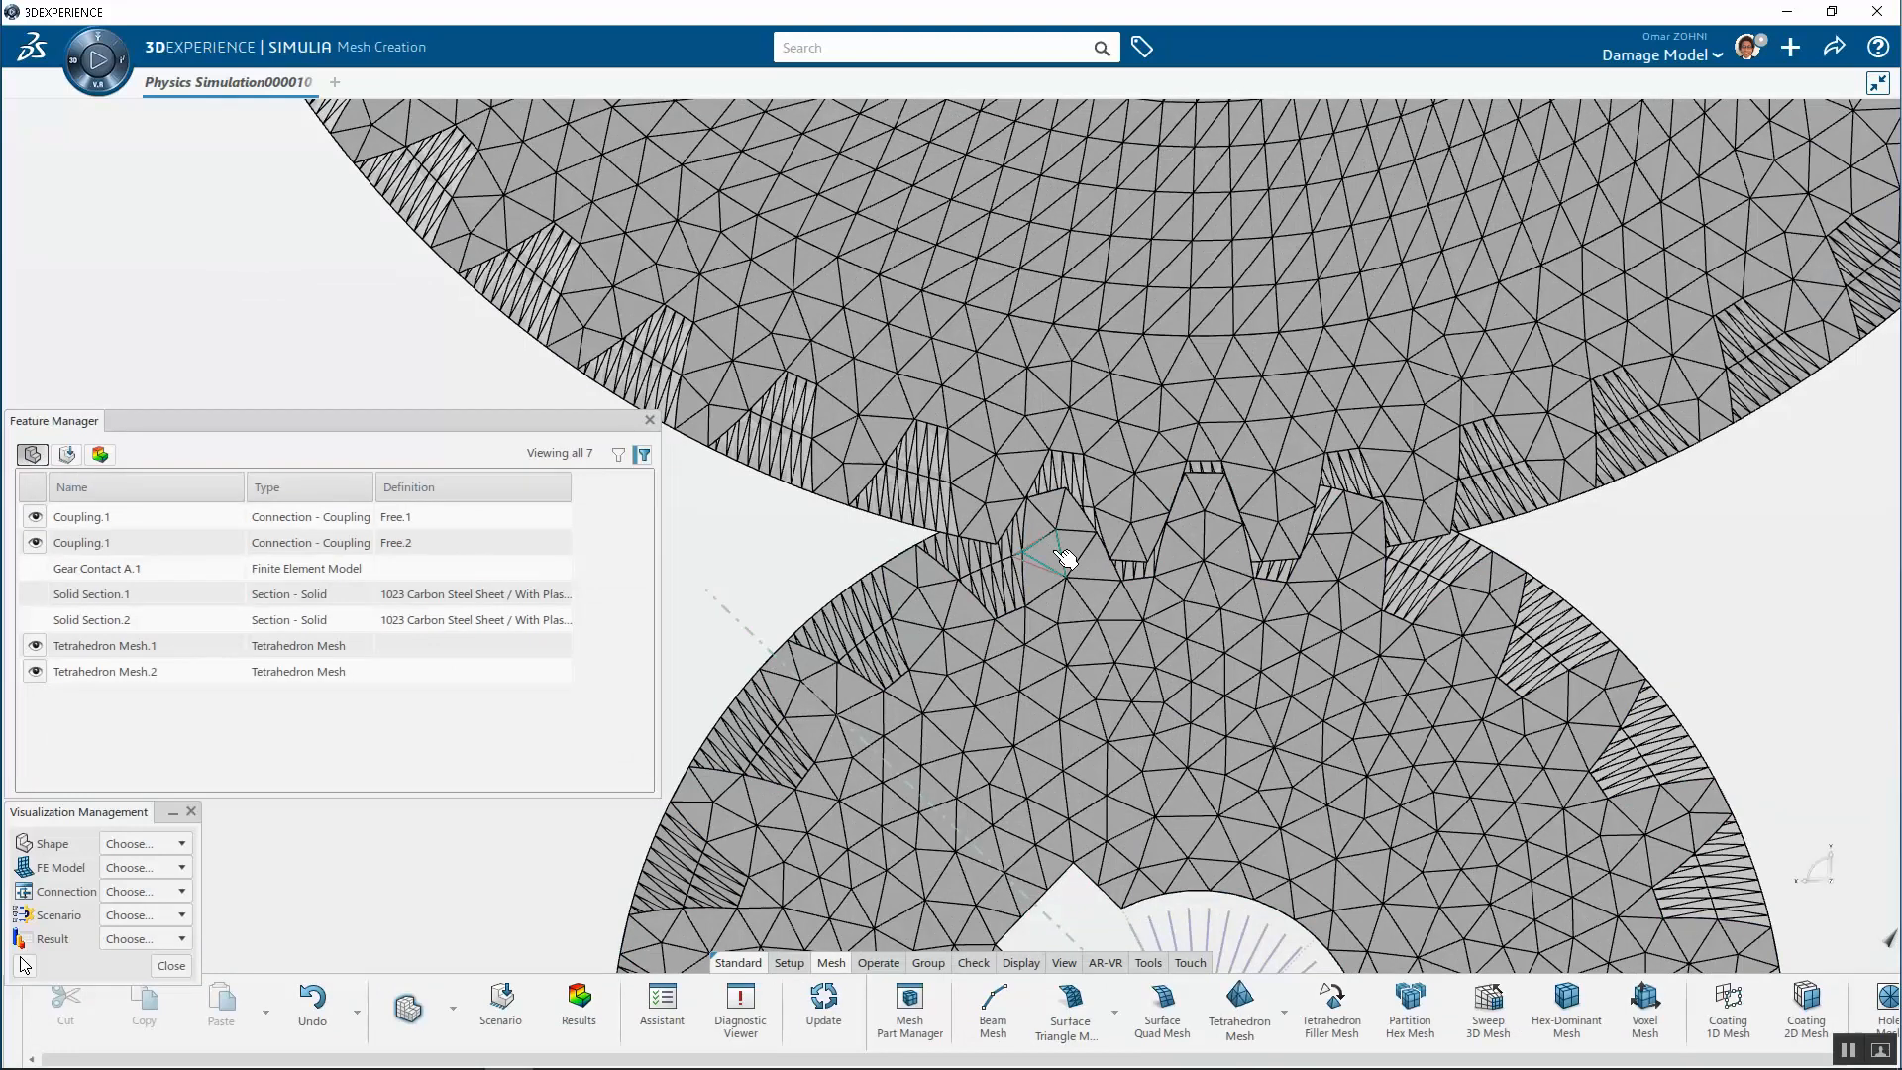
scroll(1070, 553, up, 5)
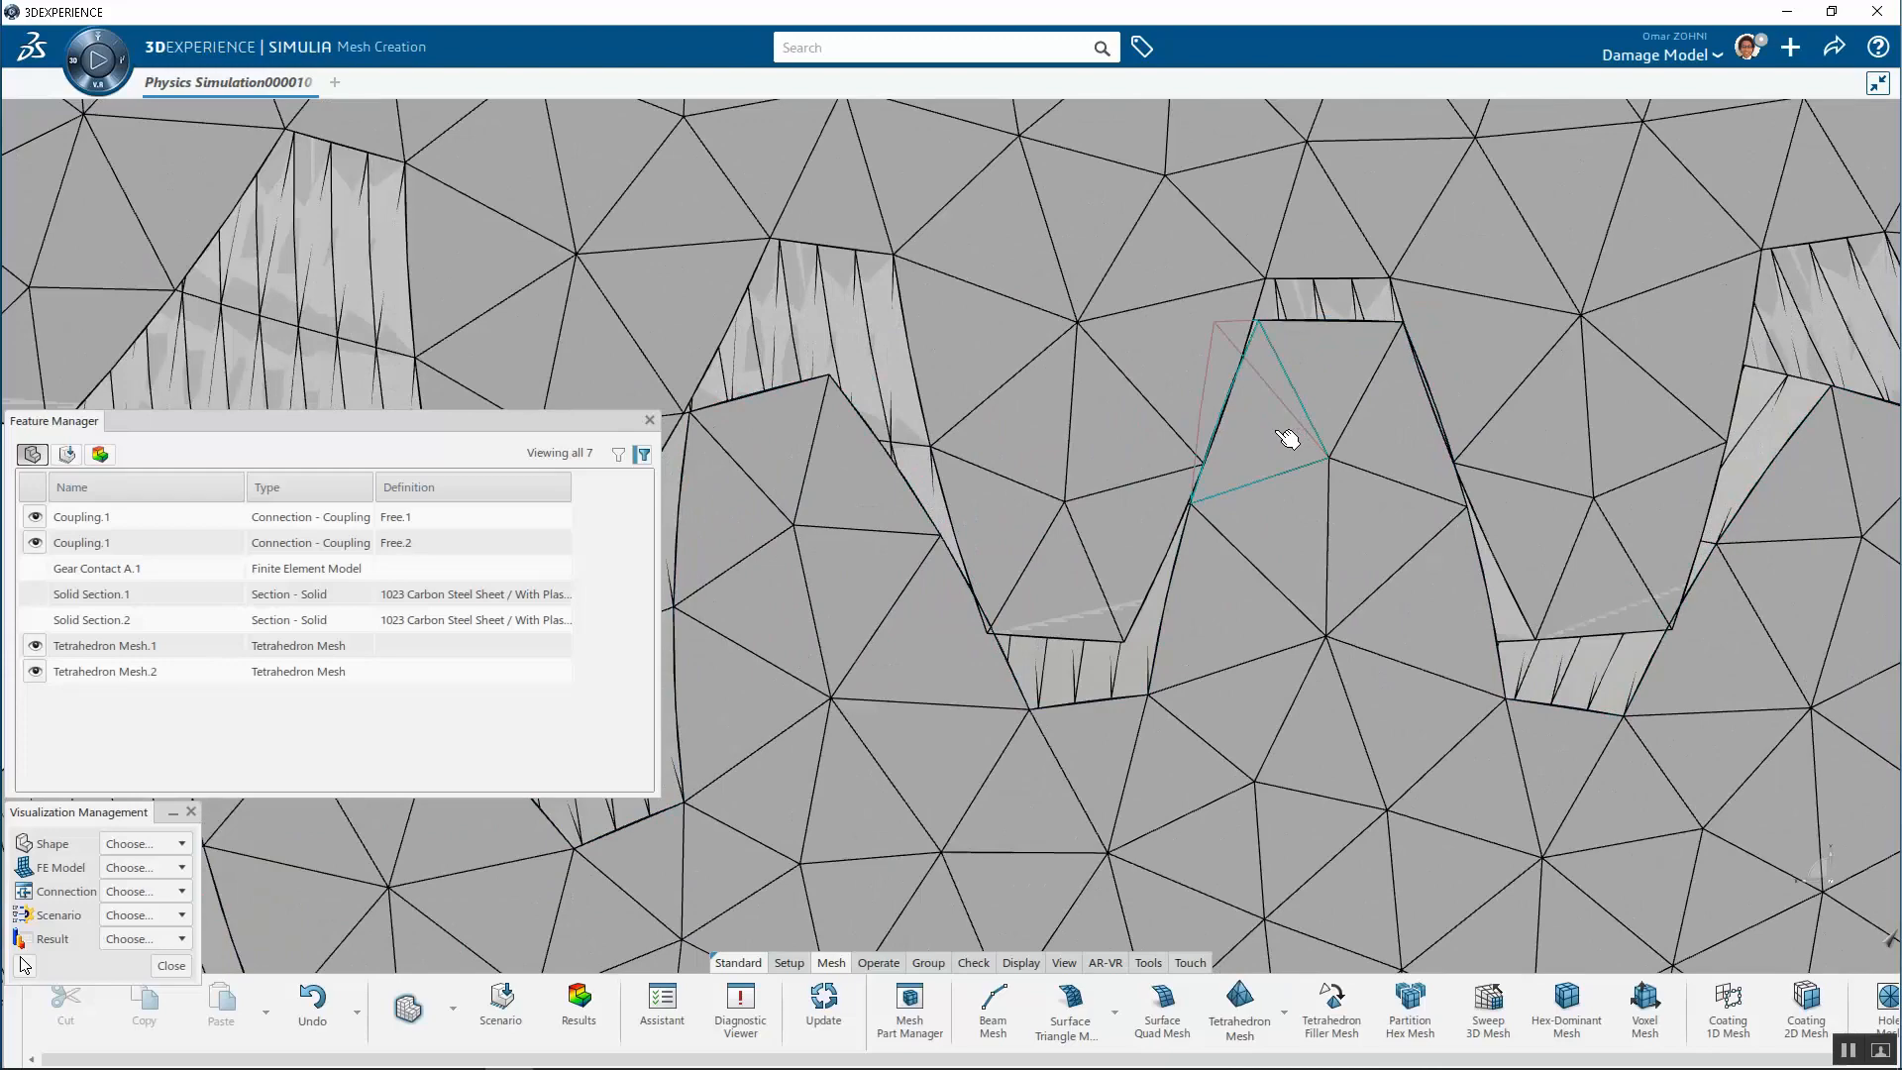
scroll(1284, 446, down, 5)
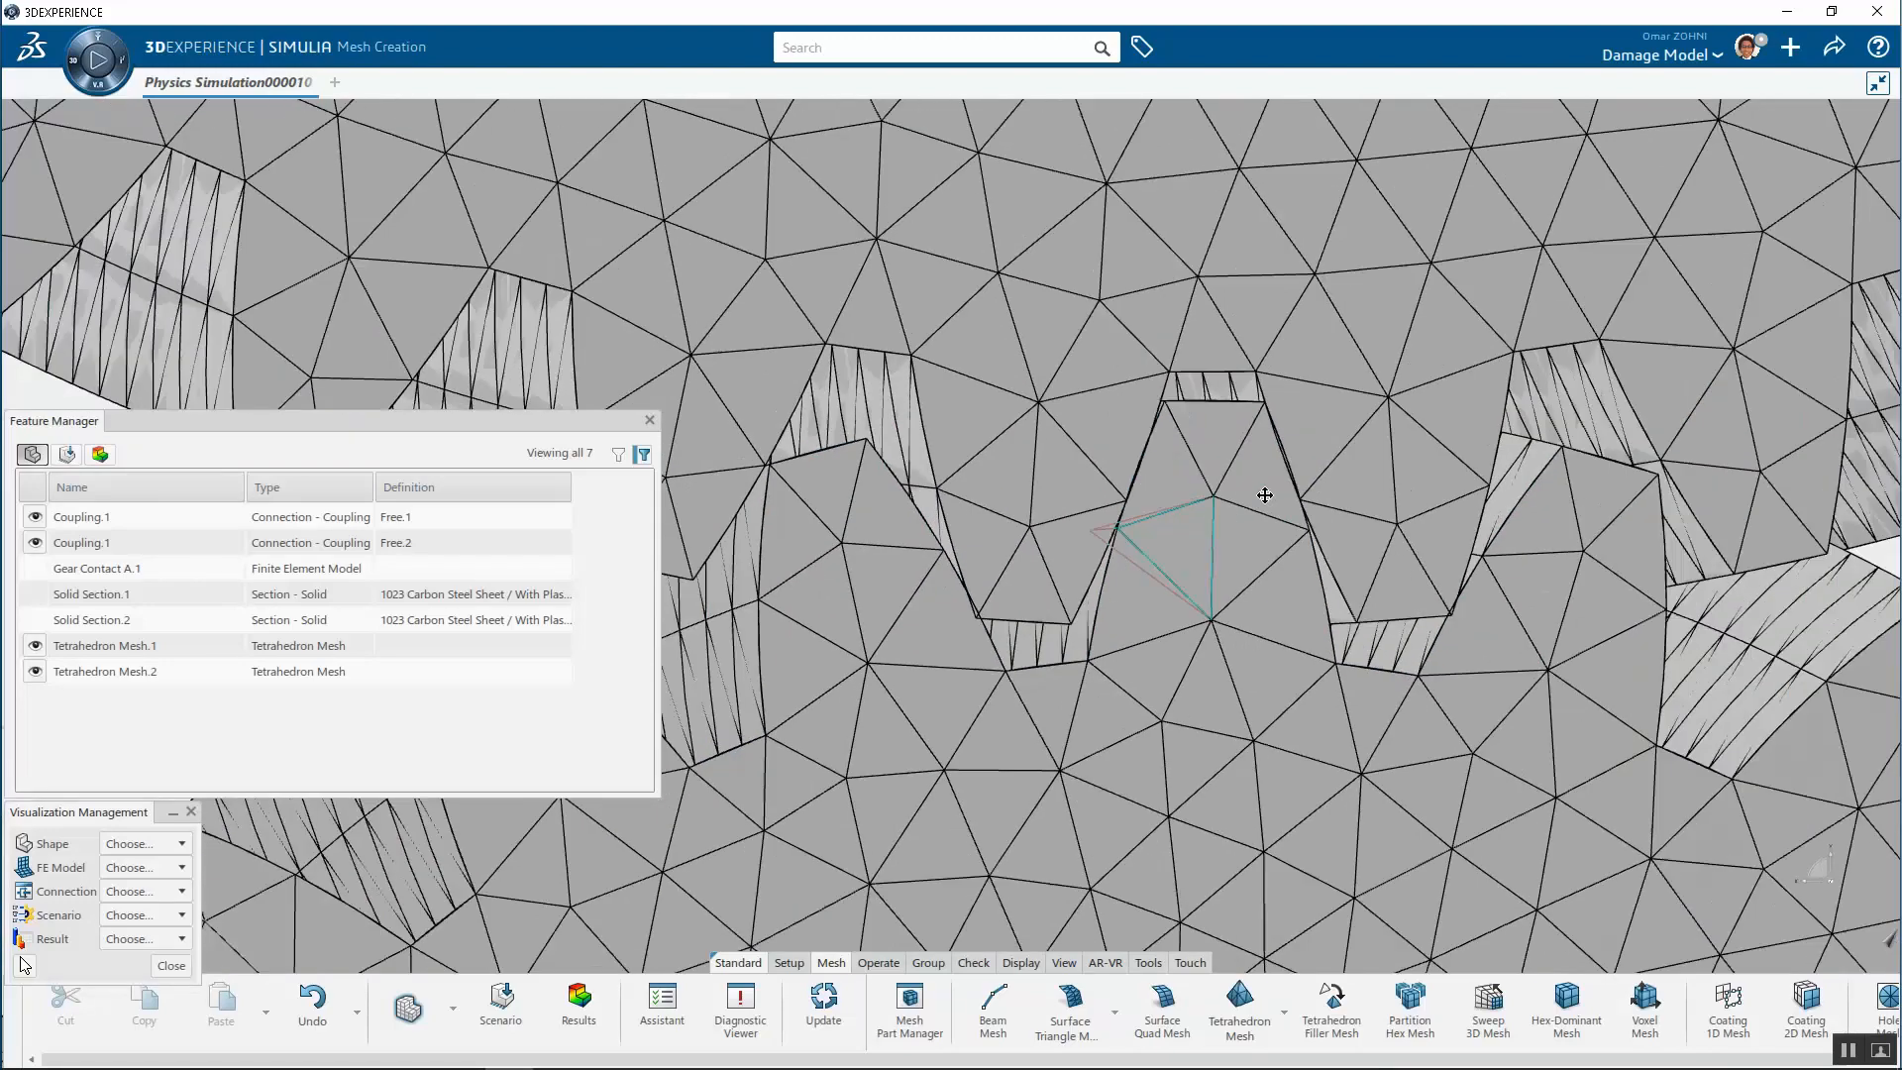
scroll(1259, 500, down, 8)
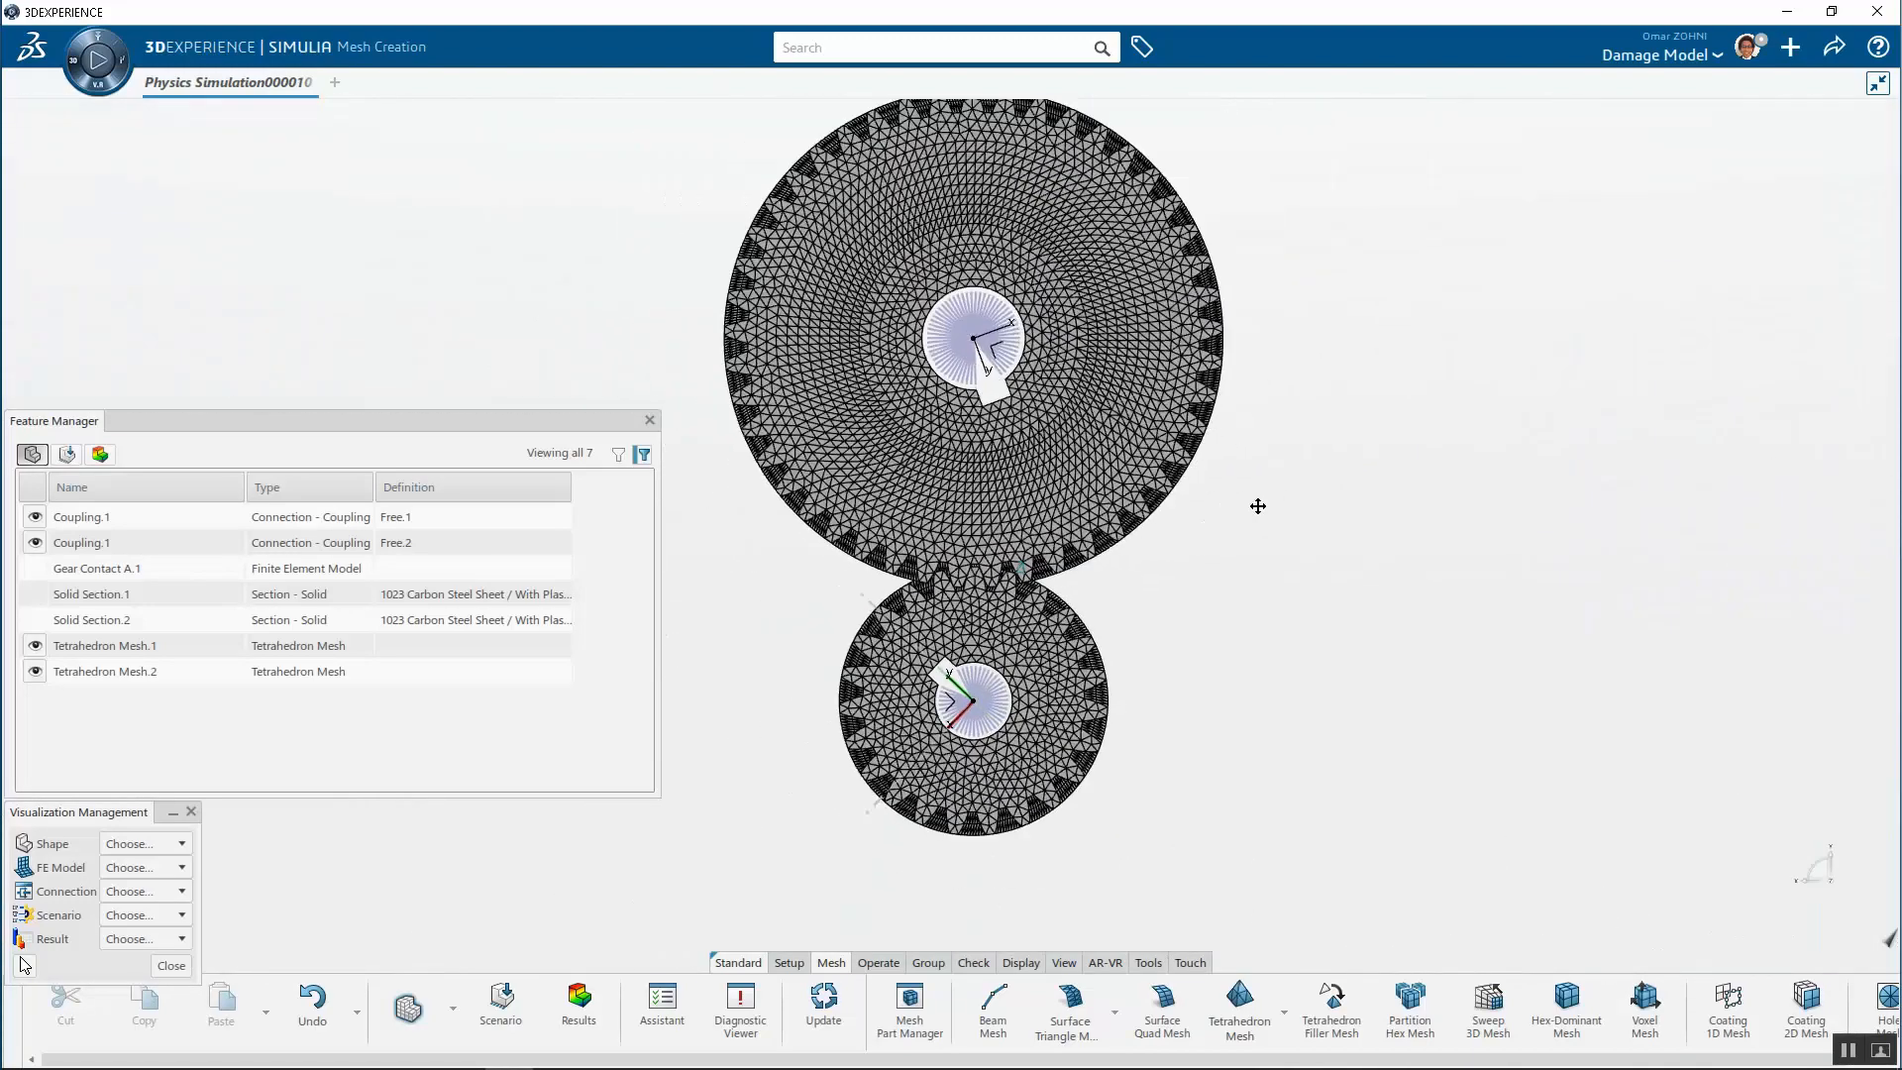
Open the results, close the Feature Manager, and show the last frame, 10, of the Interference Step
click(580, 1000)
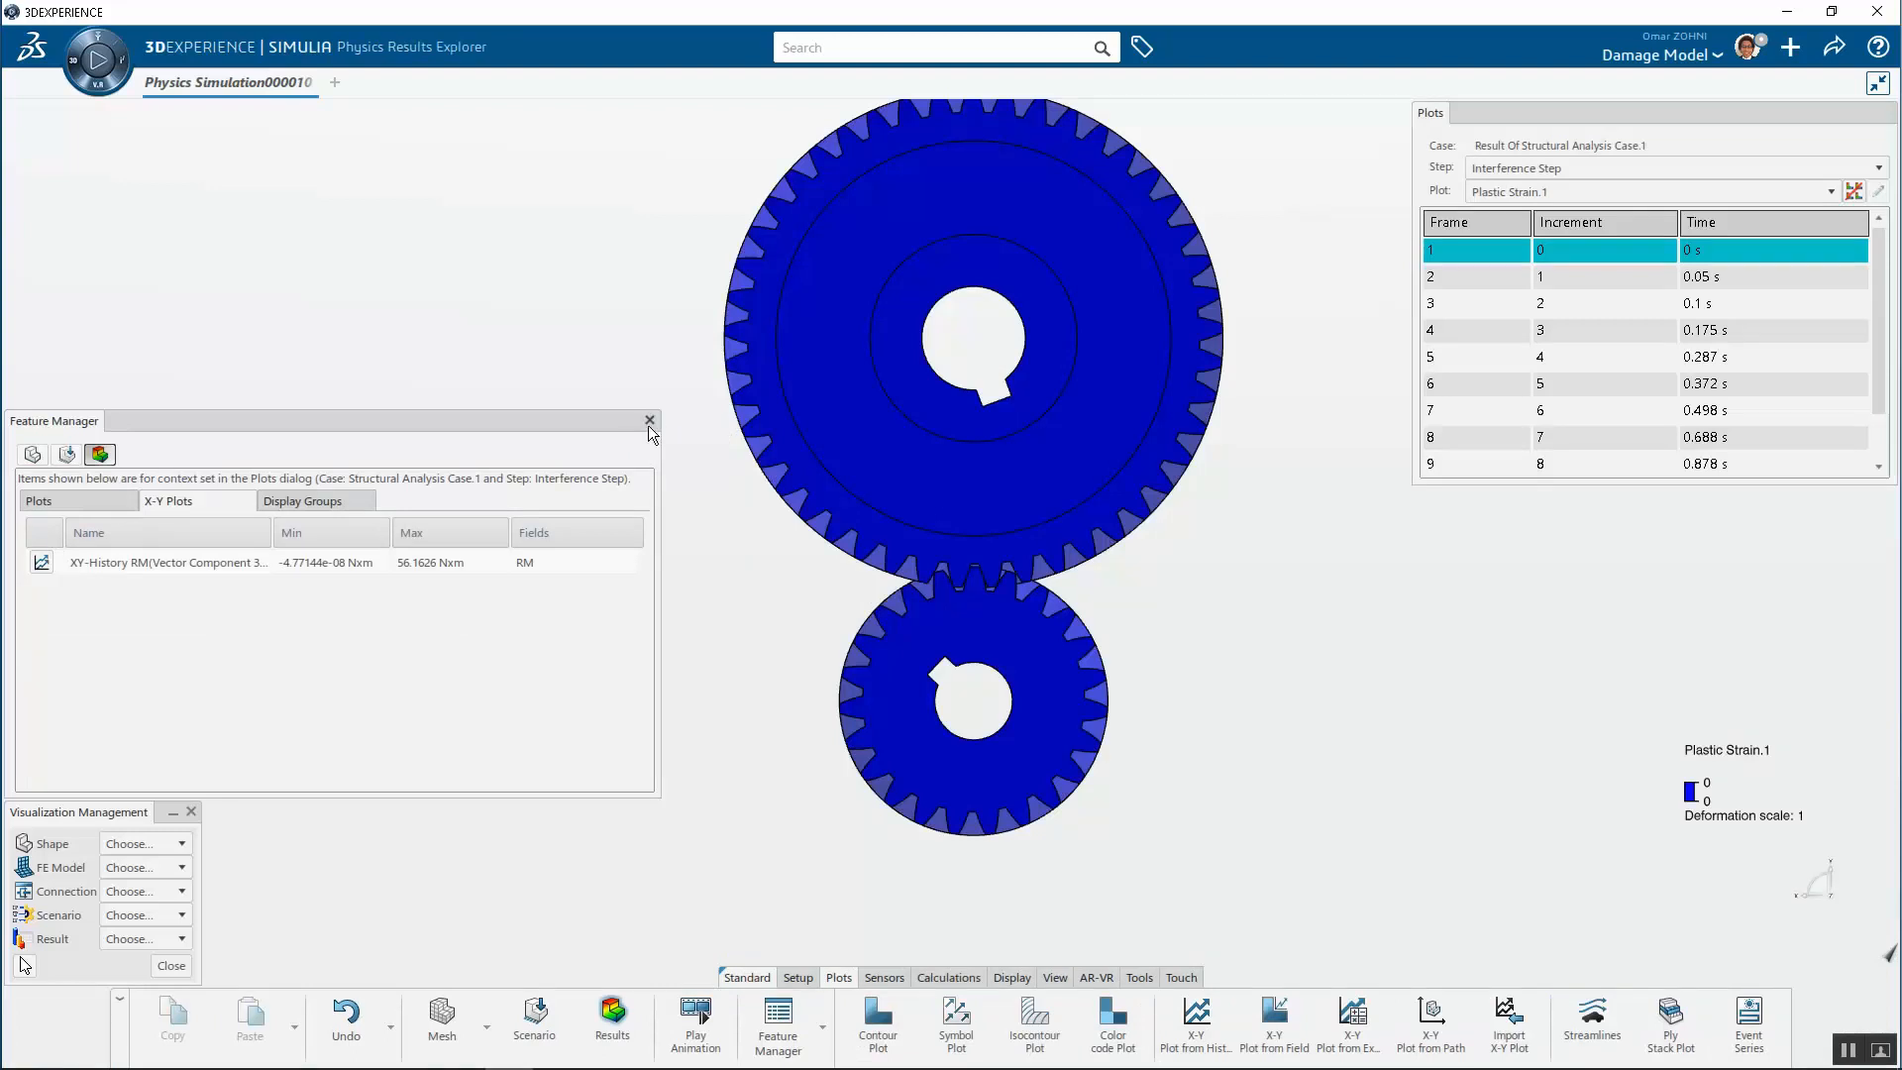
click(650, 421)
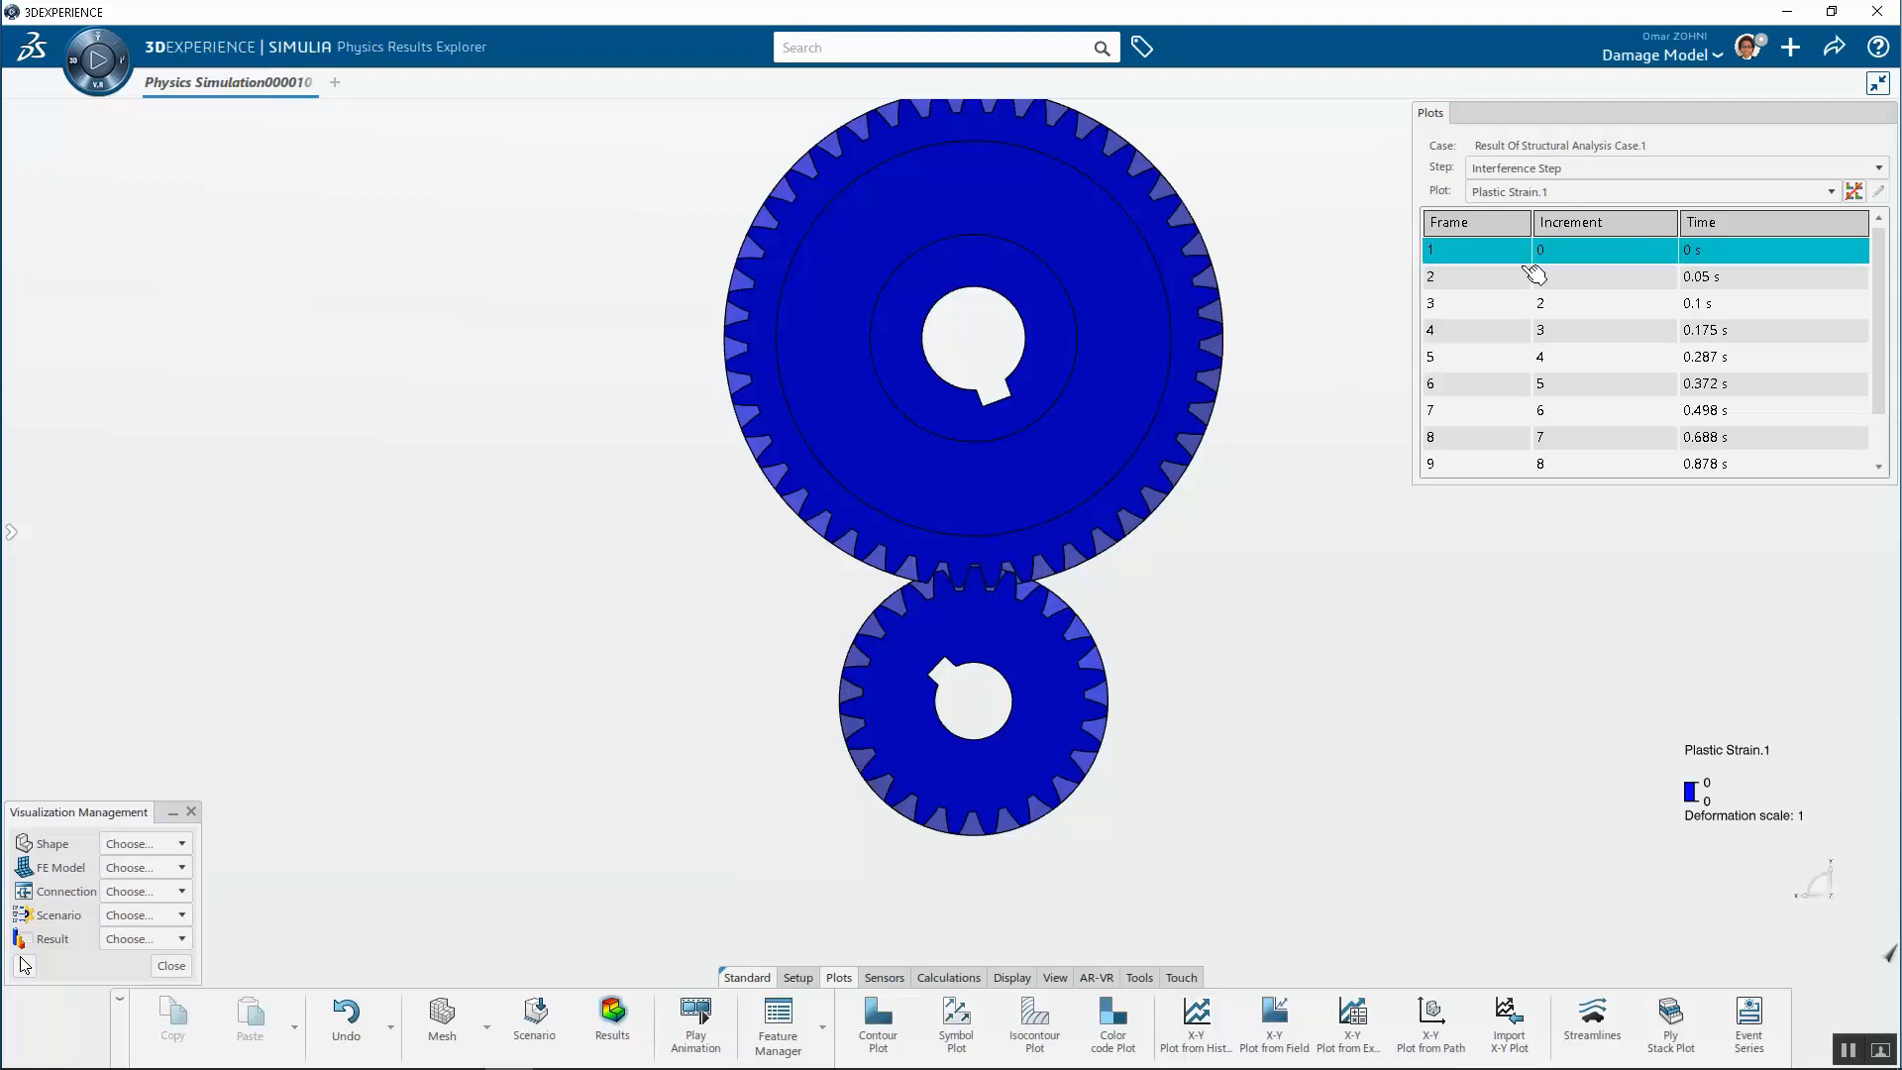
scroll(1877, 417, down, 2)
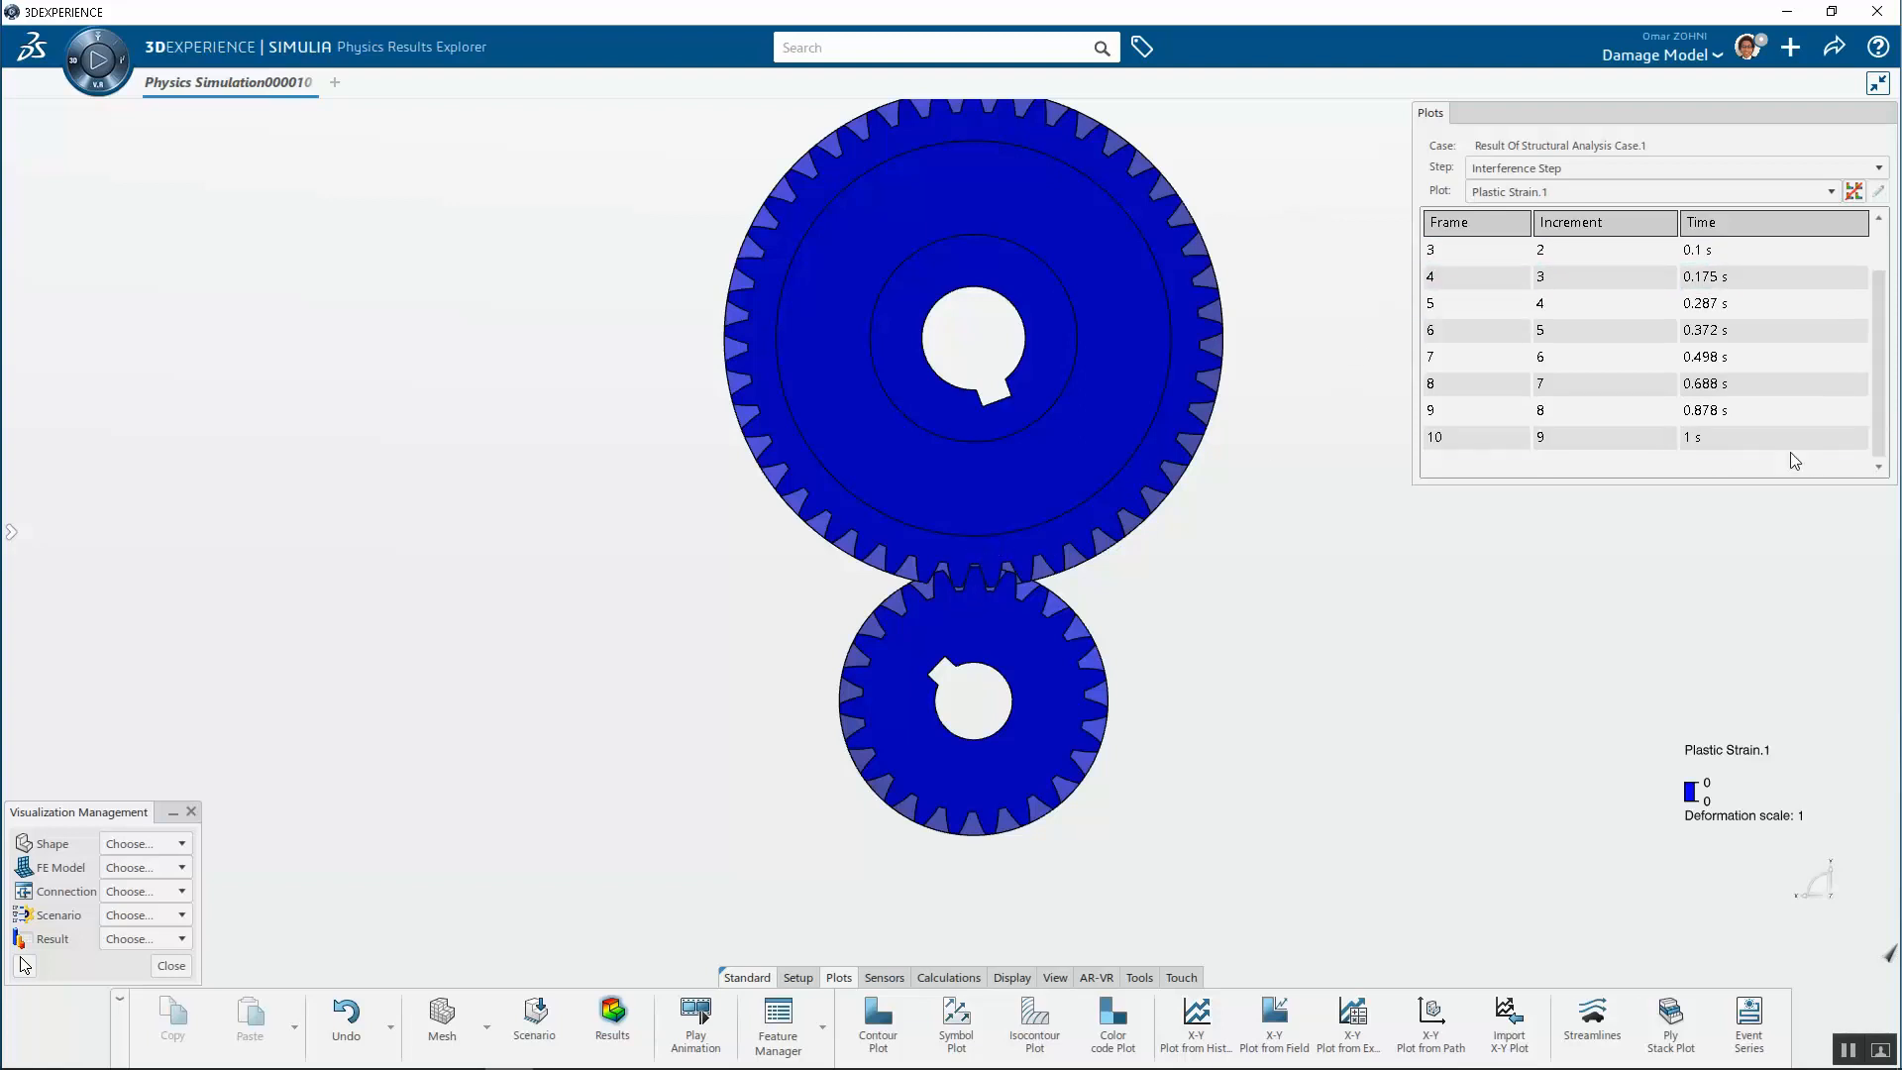
click(1533, 437)
Zoom into the contacting teeth to inspect the plastic strain, orbit the gears, and return to a front view
scroll(974, 599, up, 5)
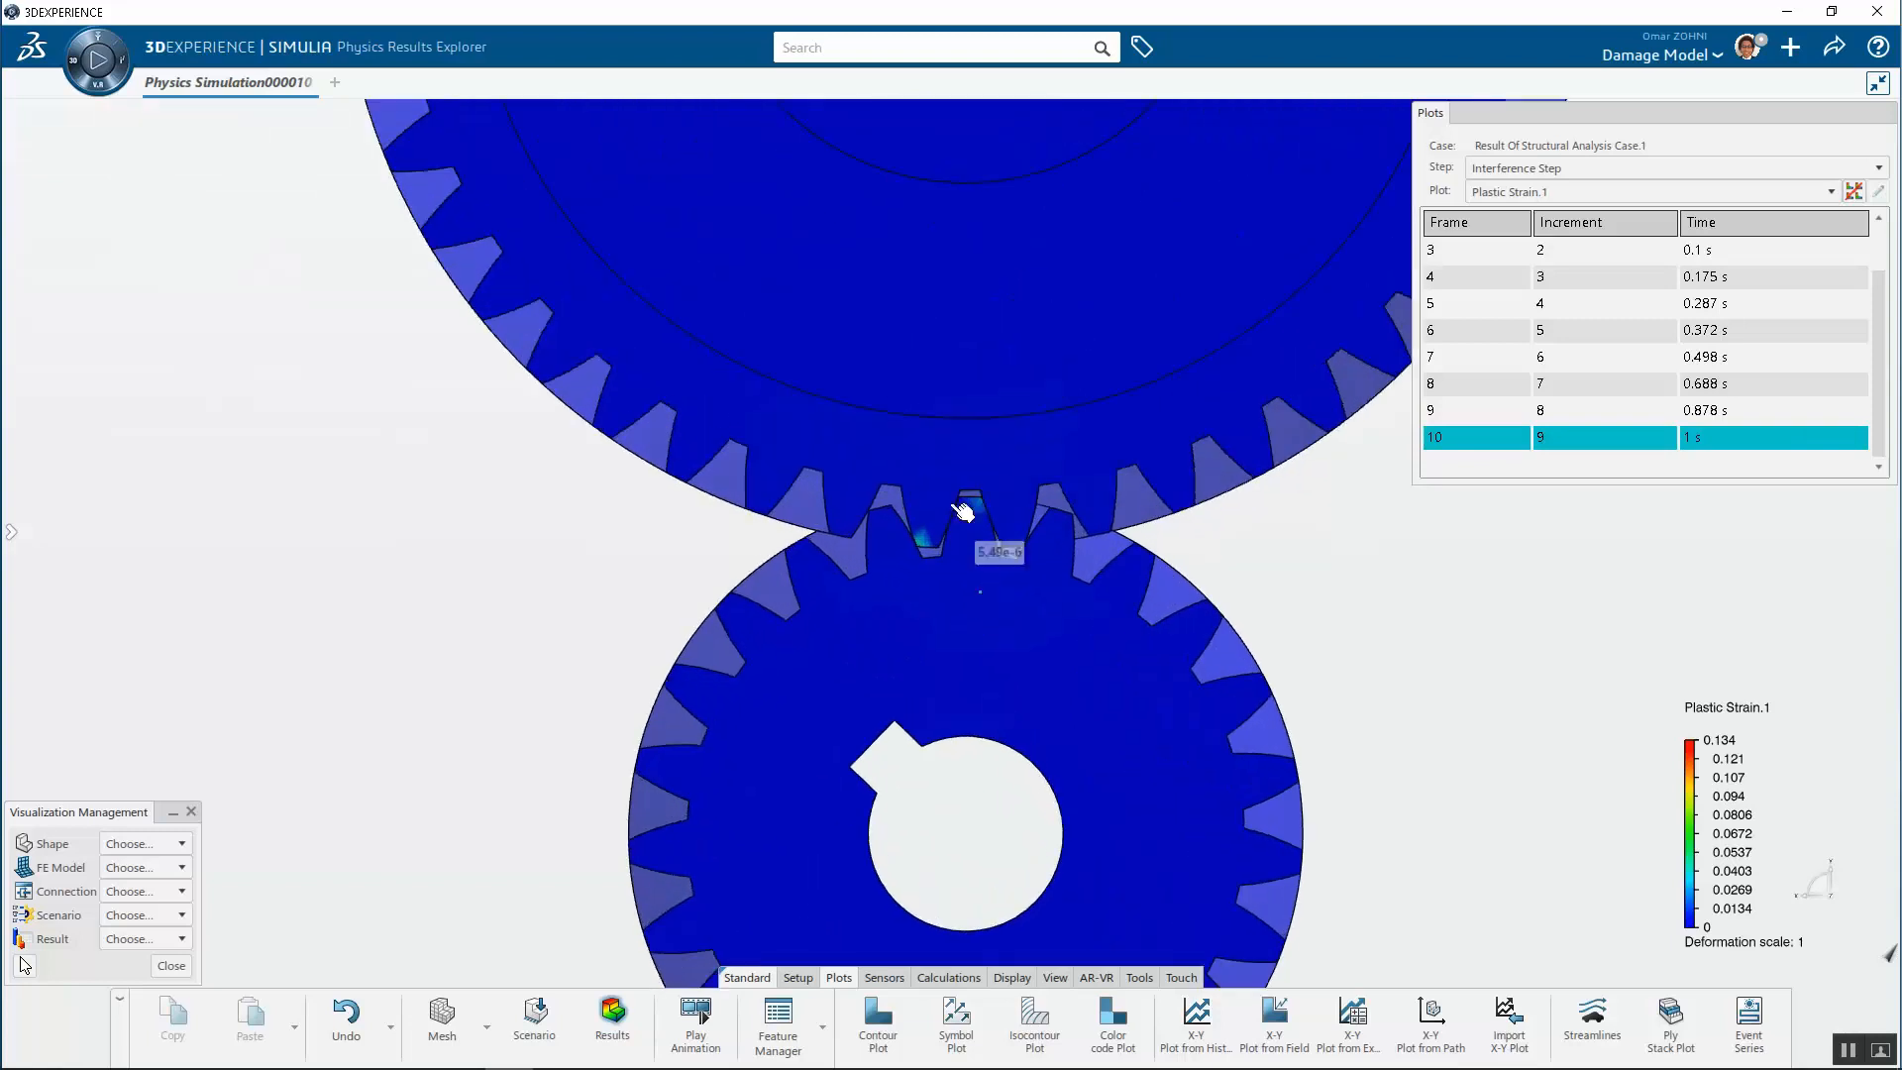
middle_drag(1089, 464, 1039, 493)
scroll(1348, 510, down, 5)
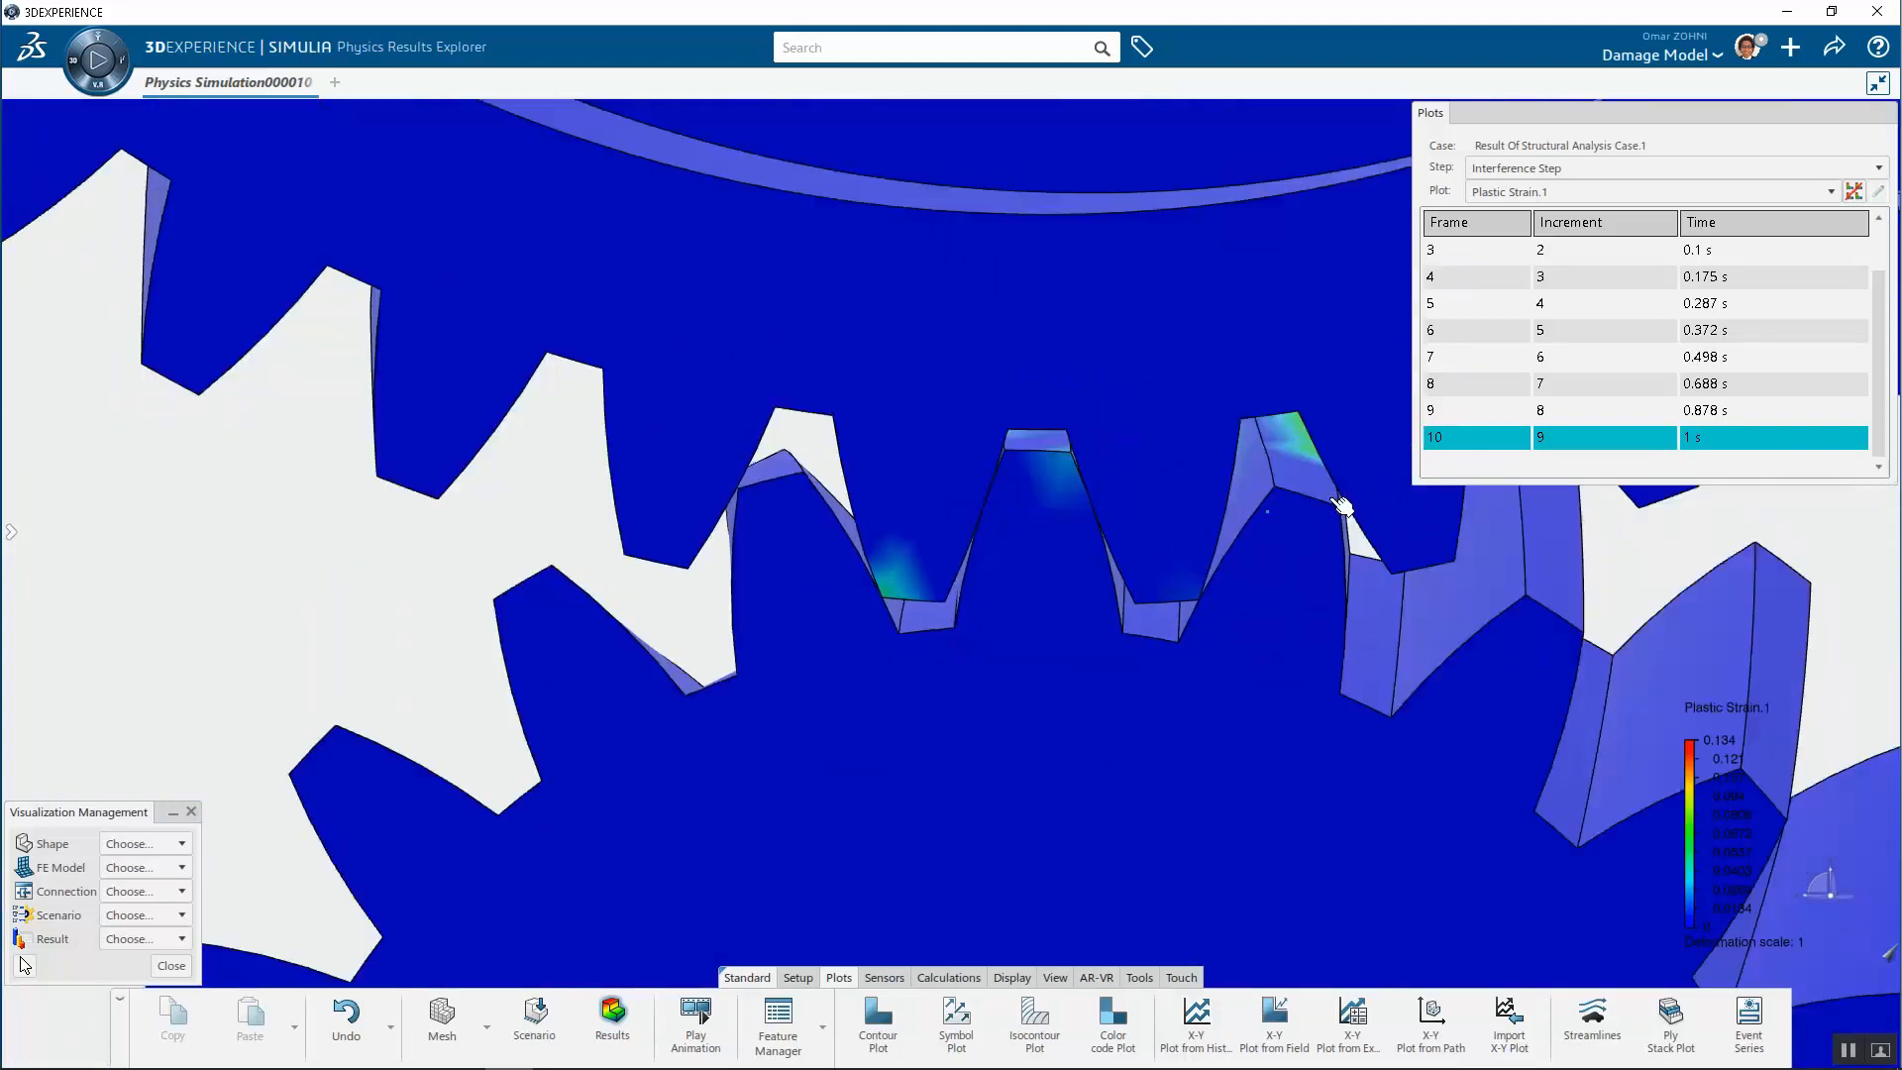
middle_drag(1268, 510, 1546, 569)
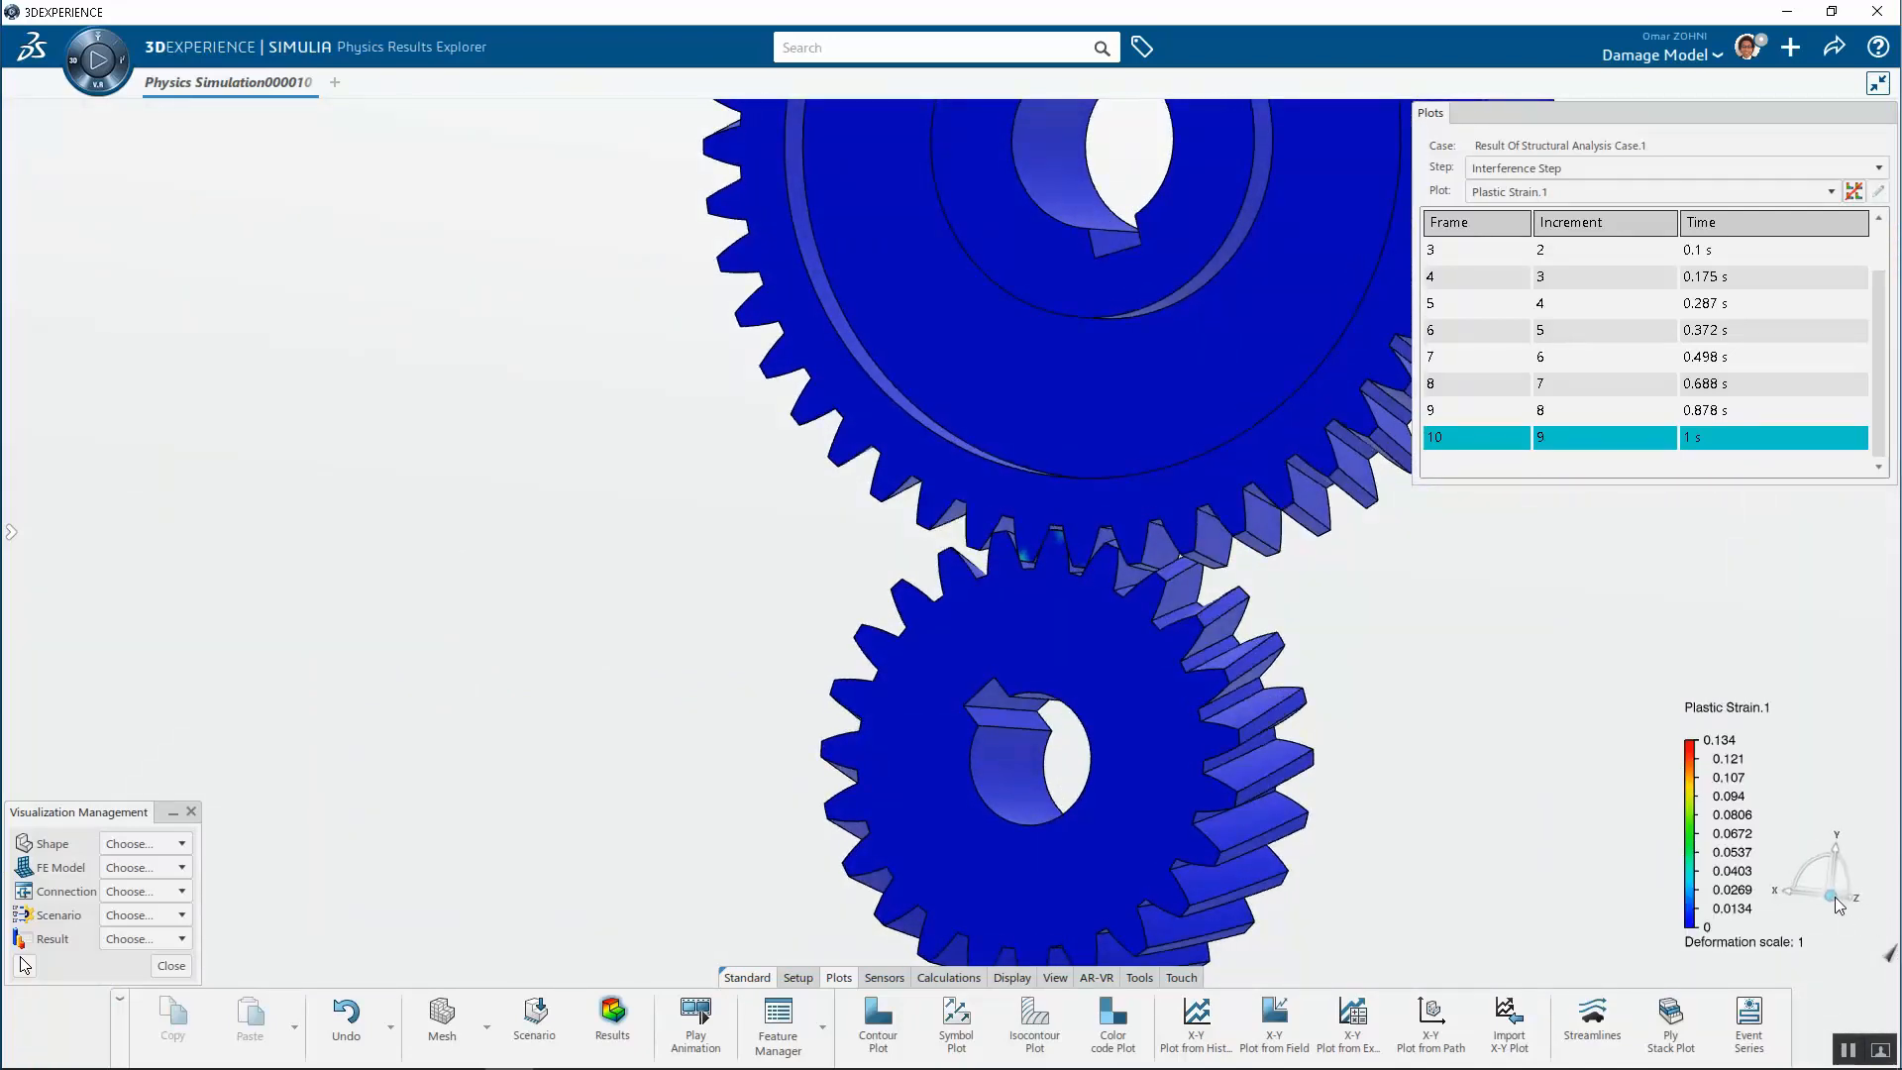
click(1793, 889)
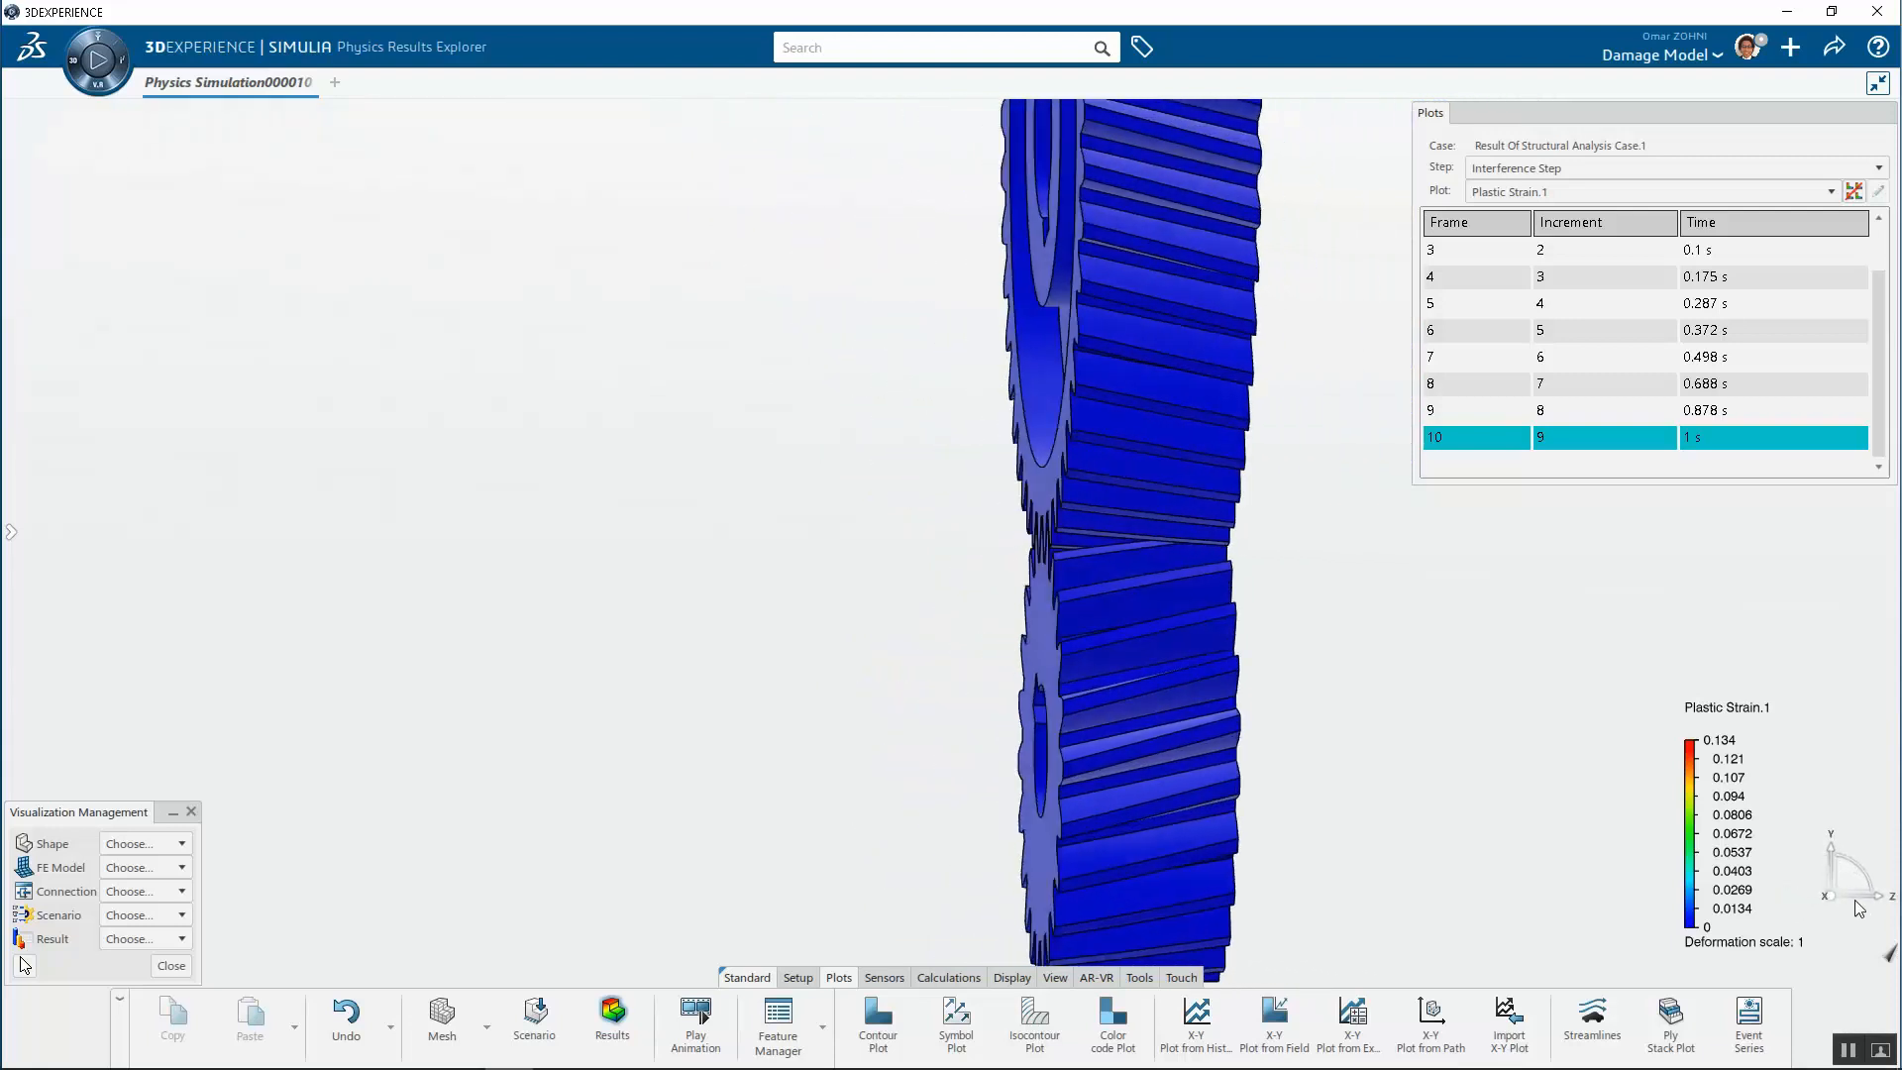
click(1874, 897)
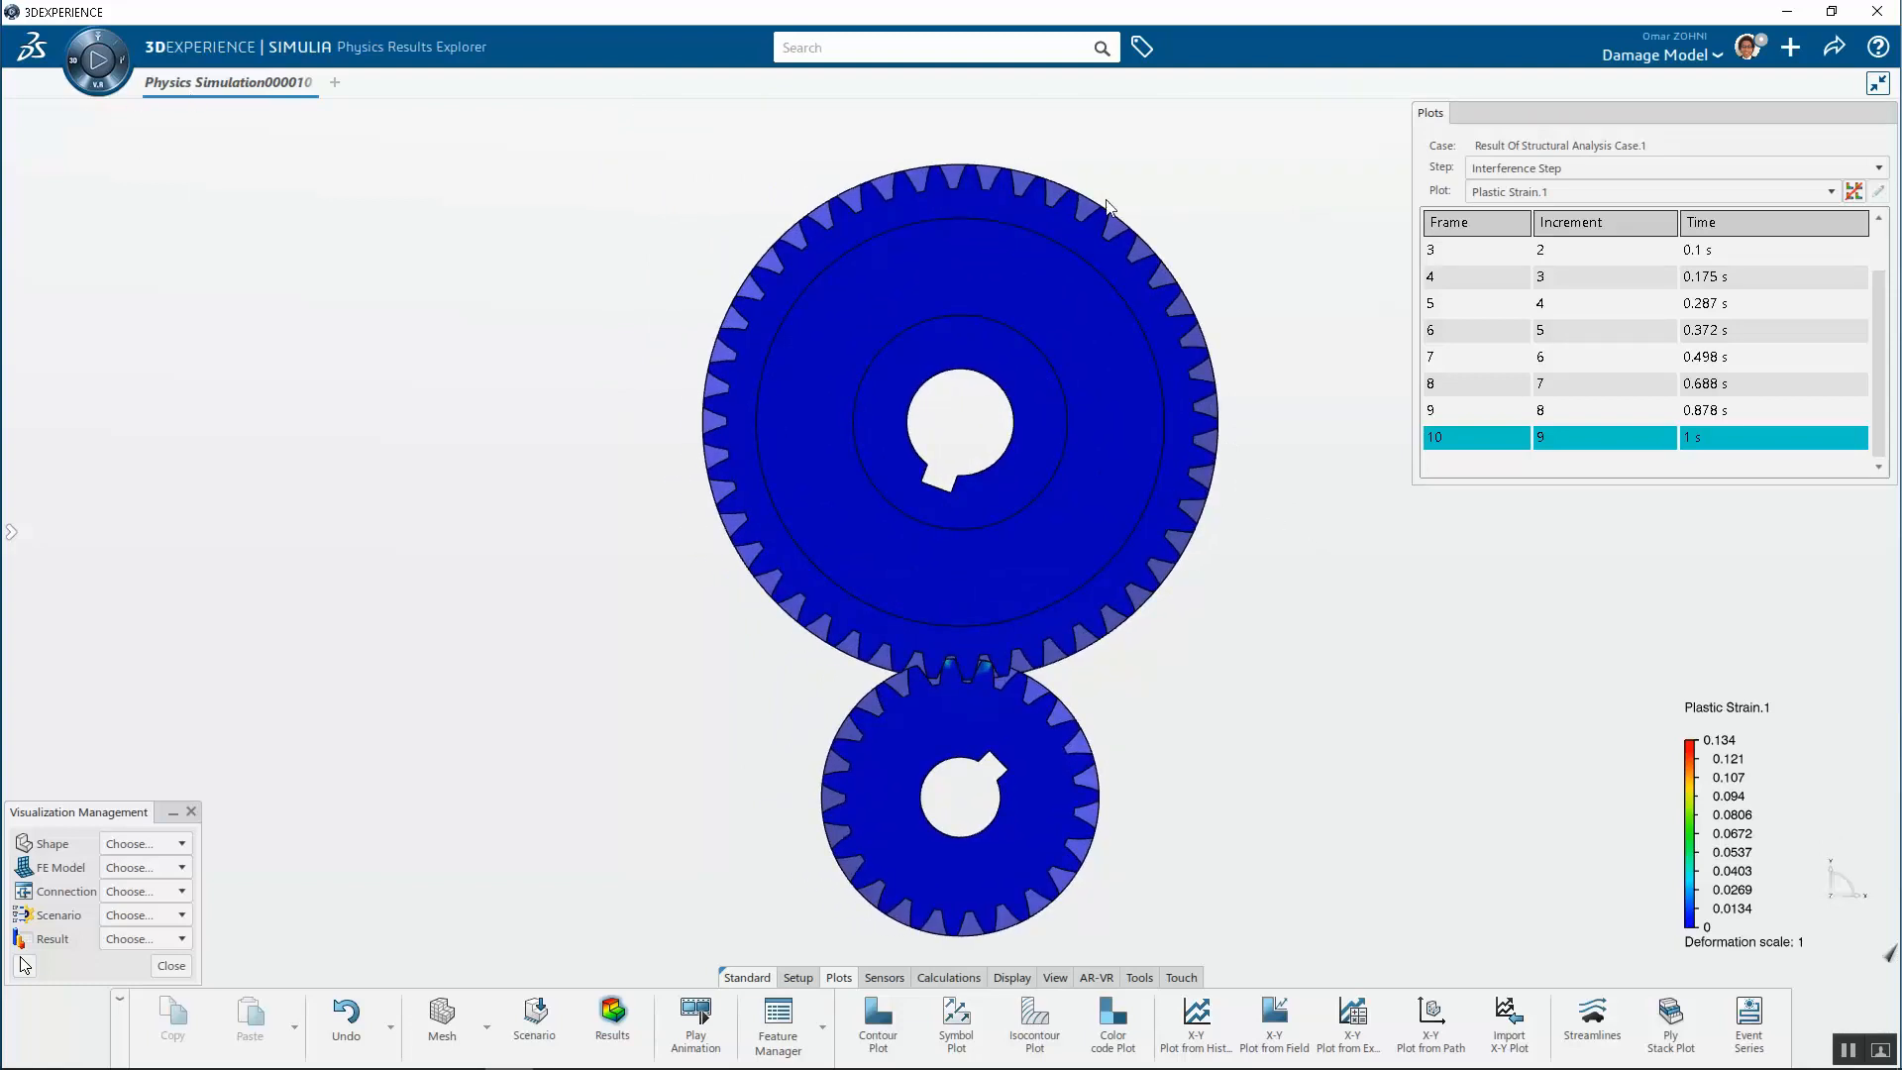
Switch the results to the Rotate step, let its plastic strain animation play, and stop it
click(1513, 166)
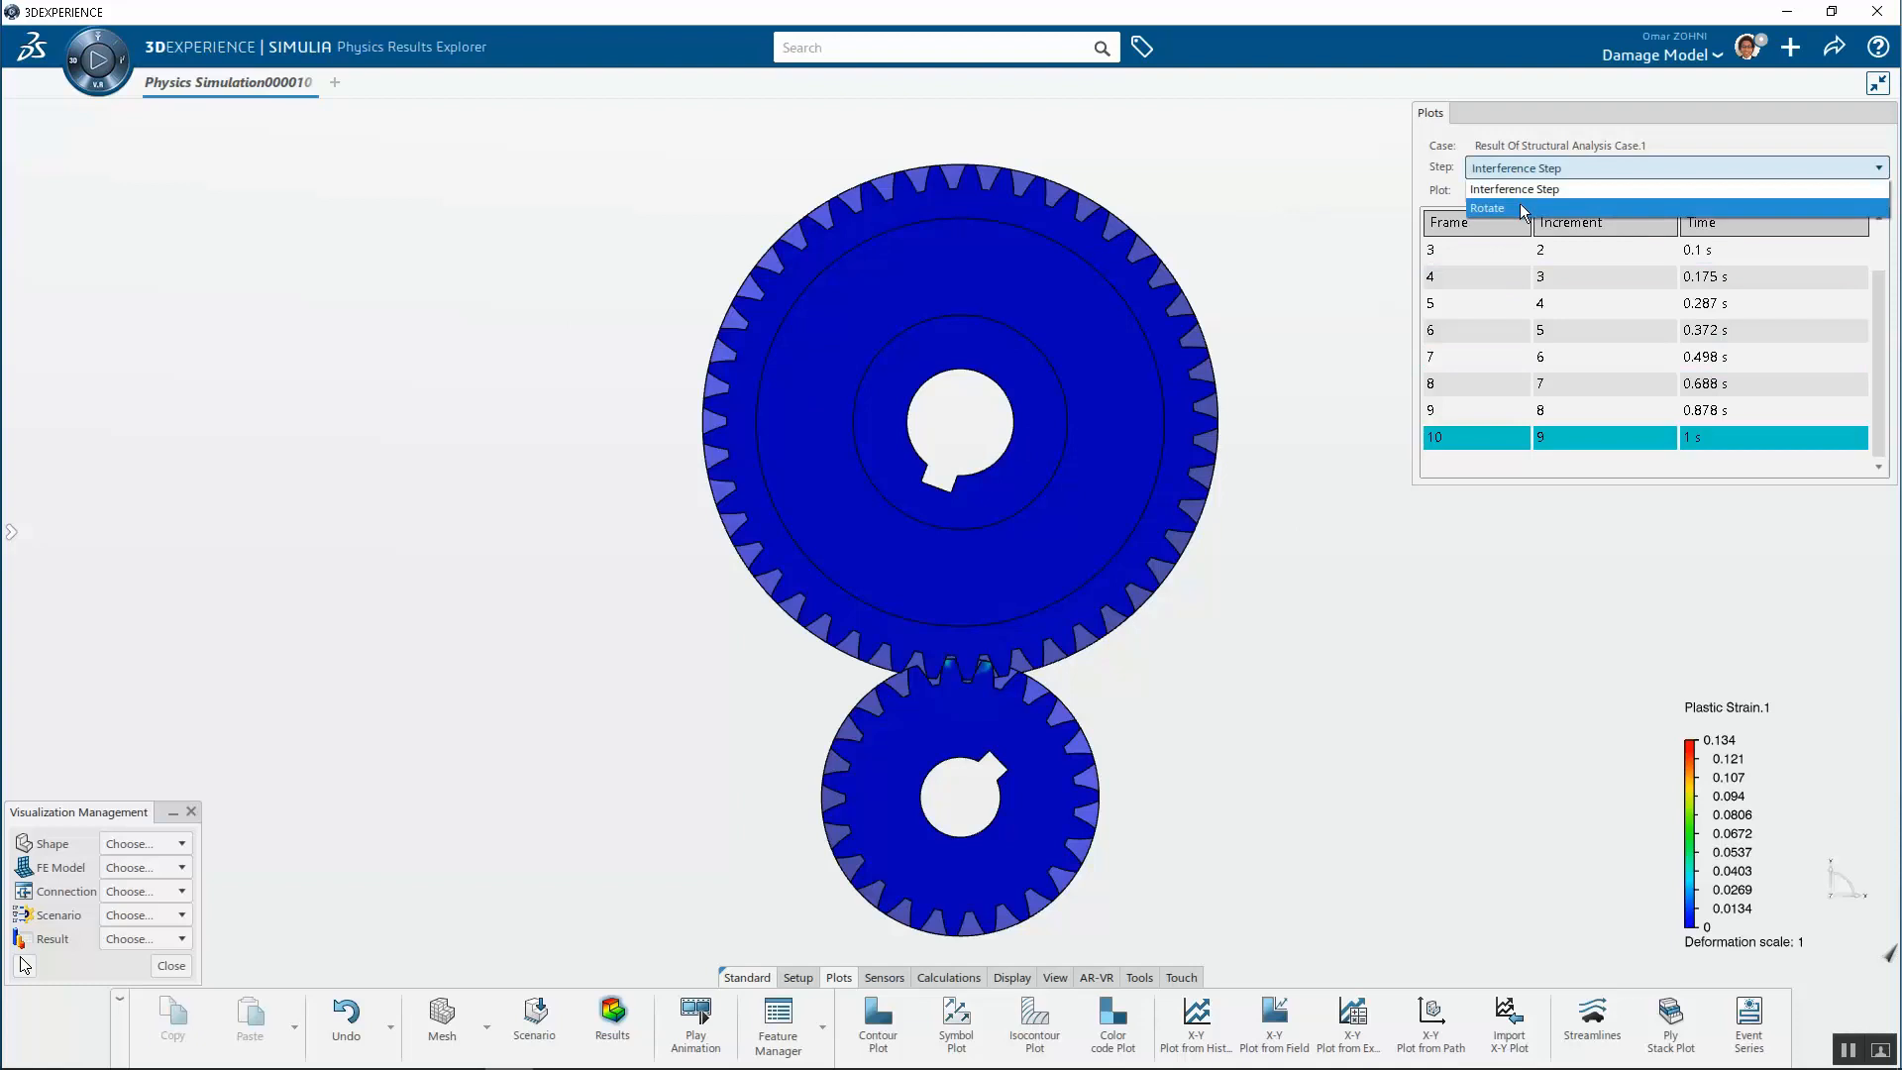
click(1522, 209)
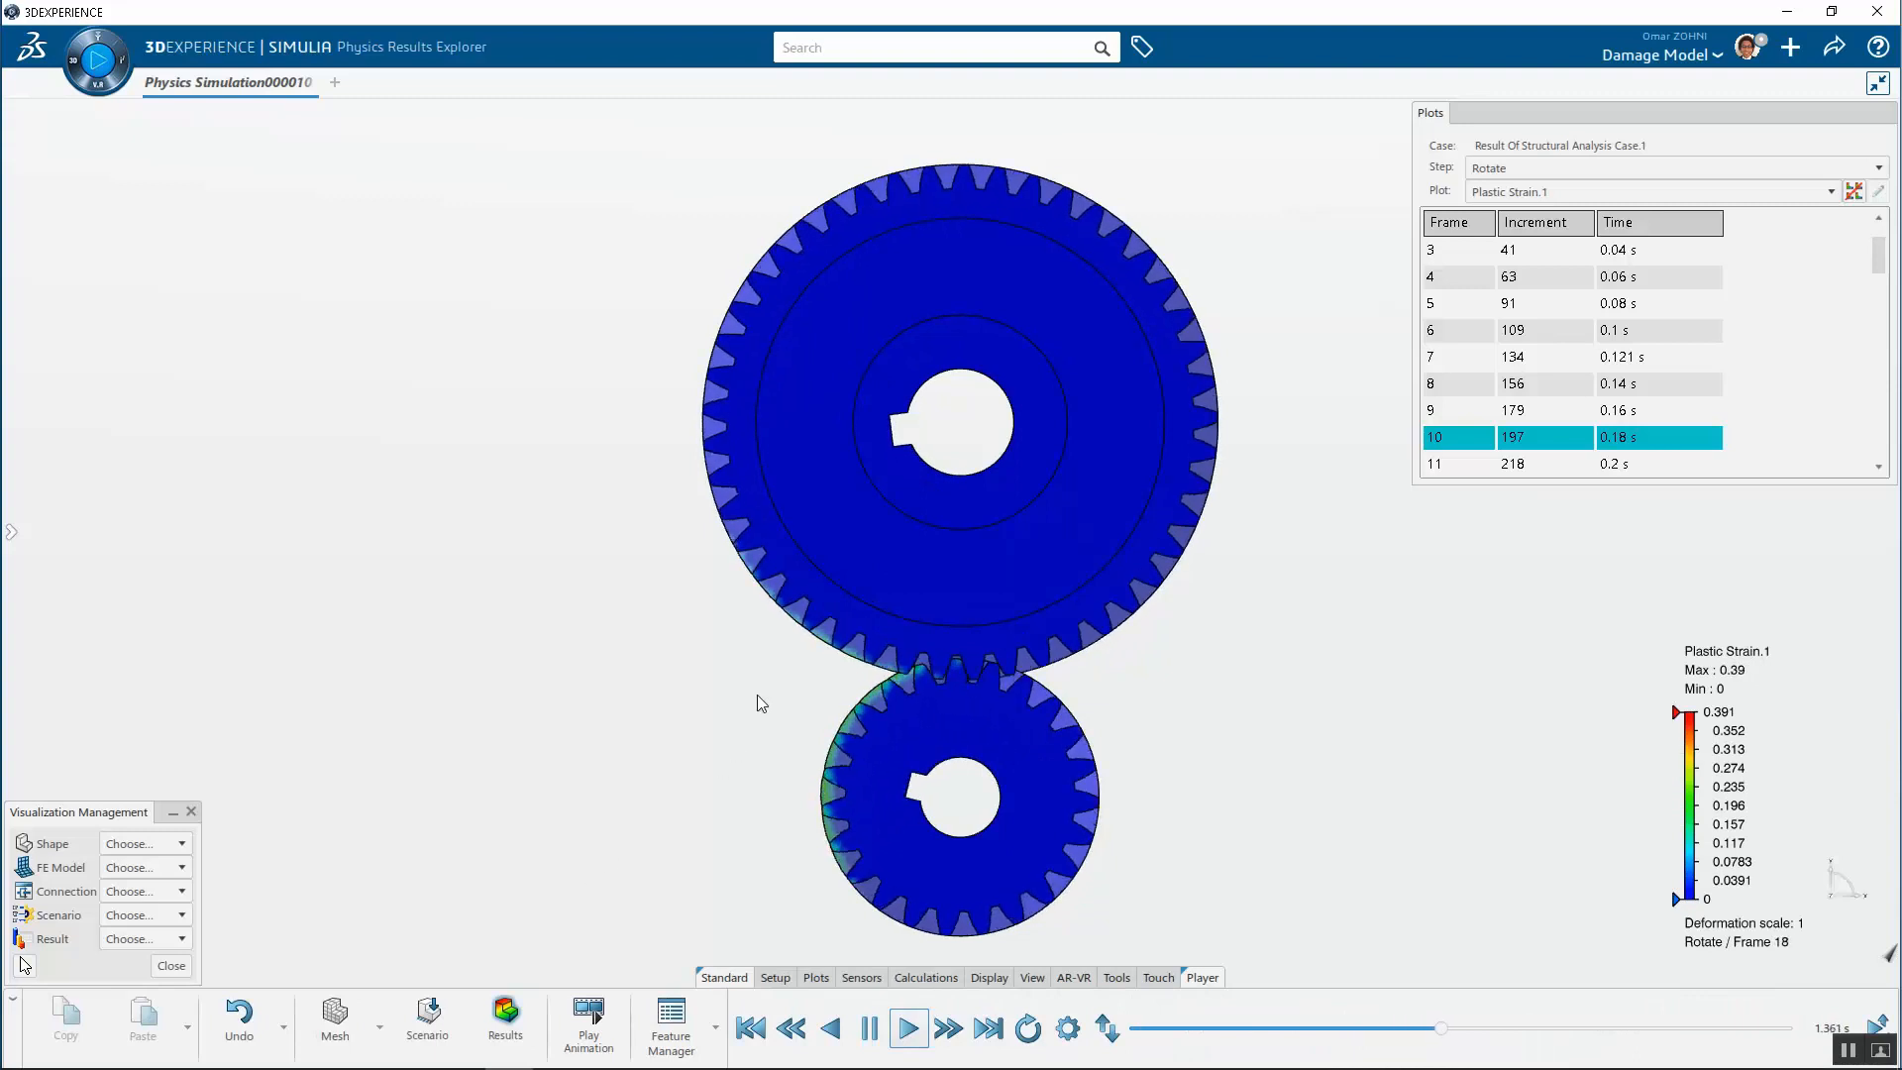
mouse_move(901, 711)
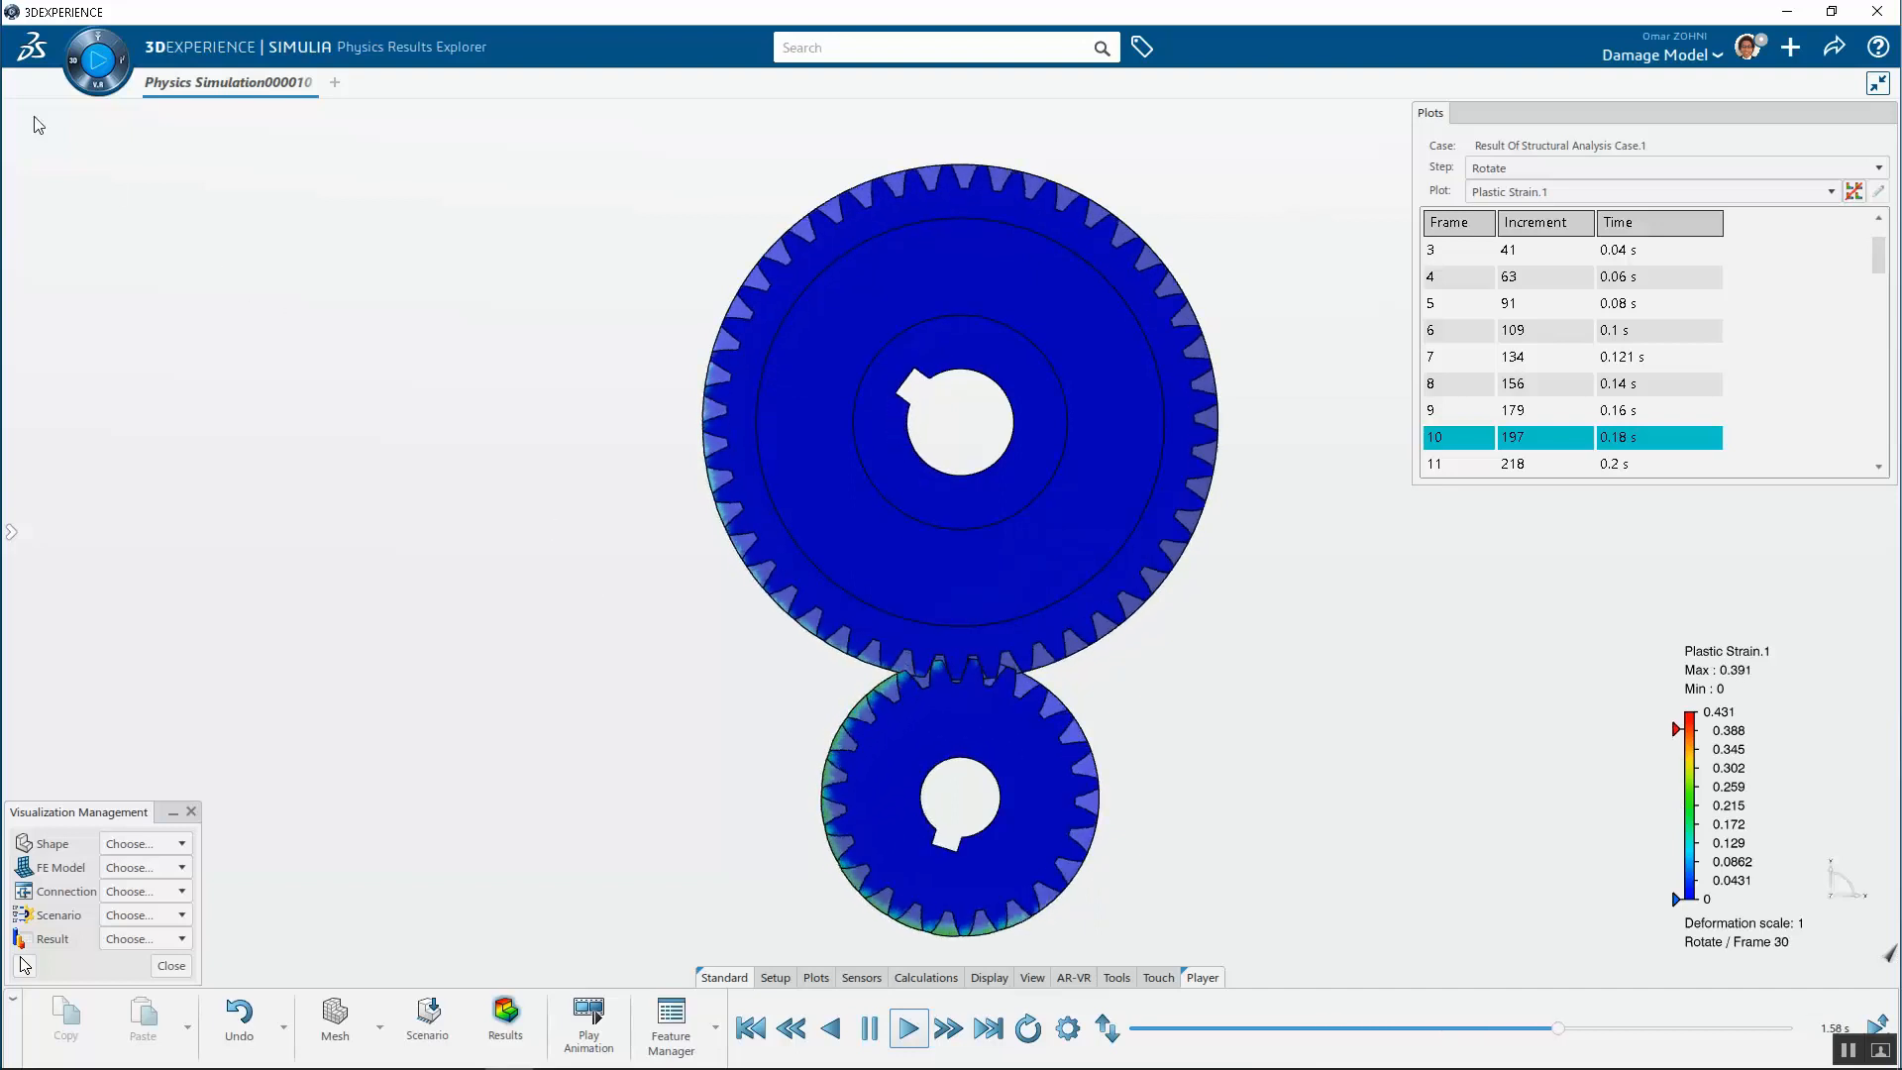
key(Escape)
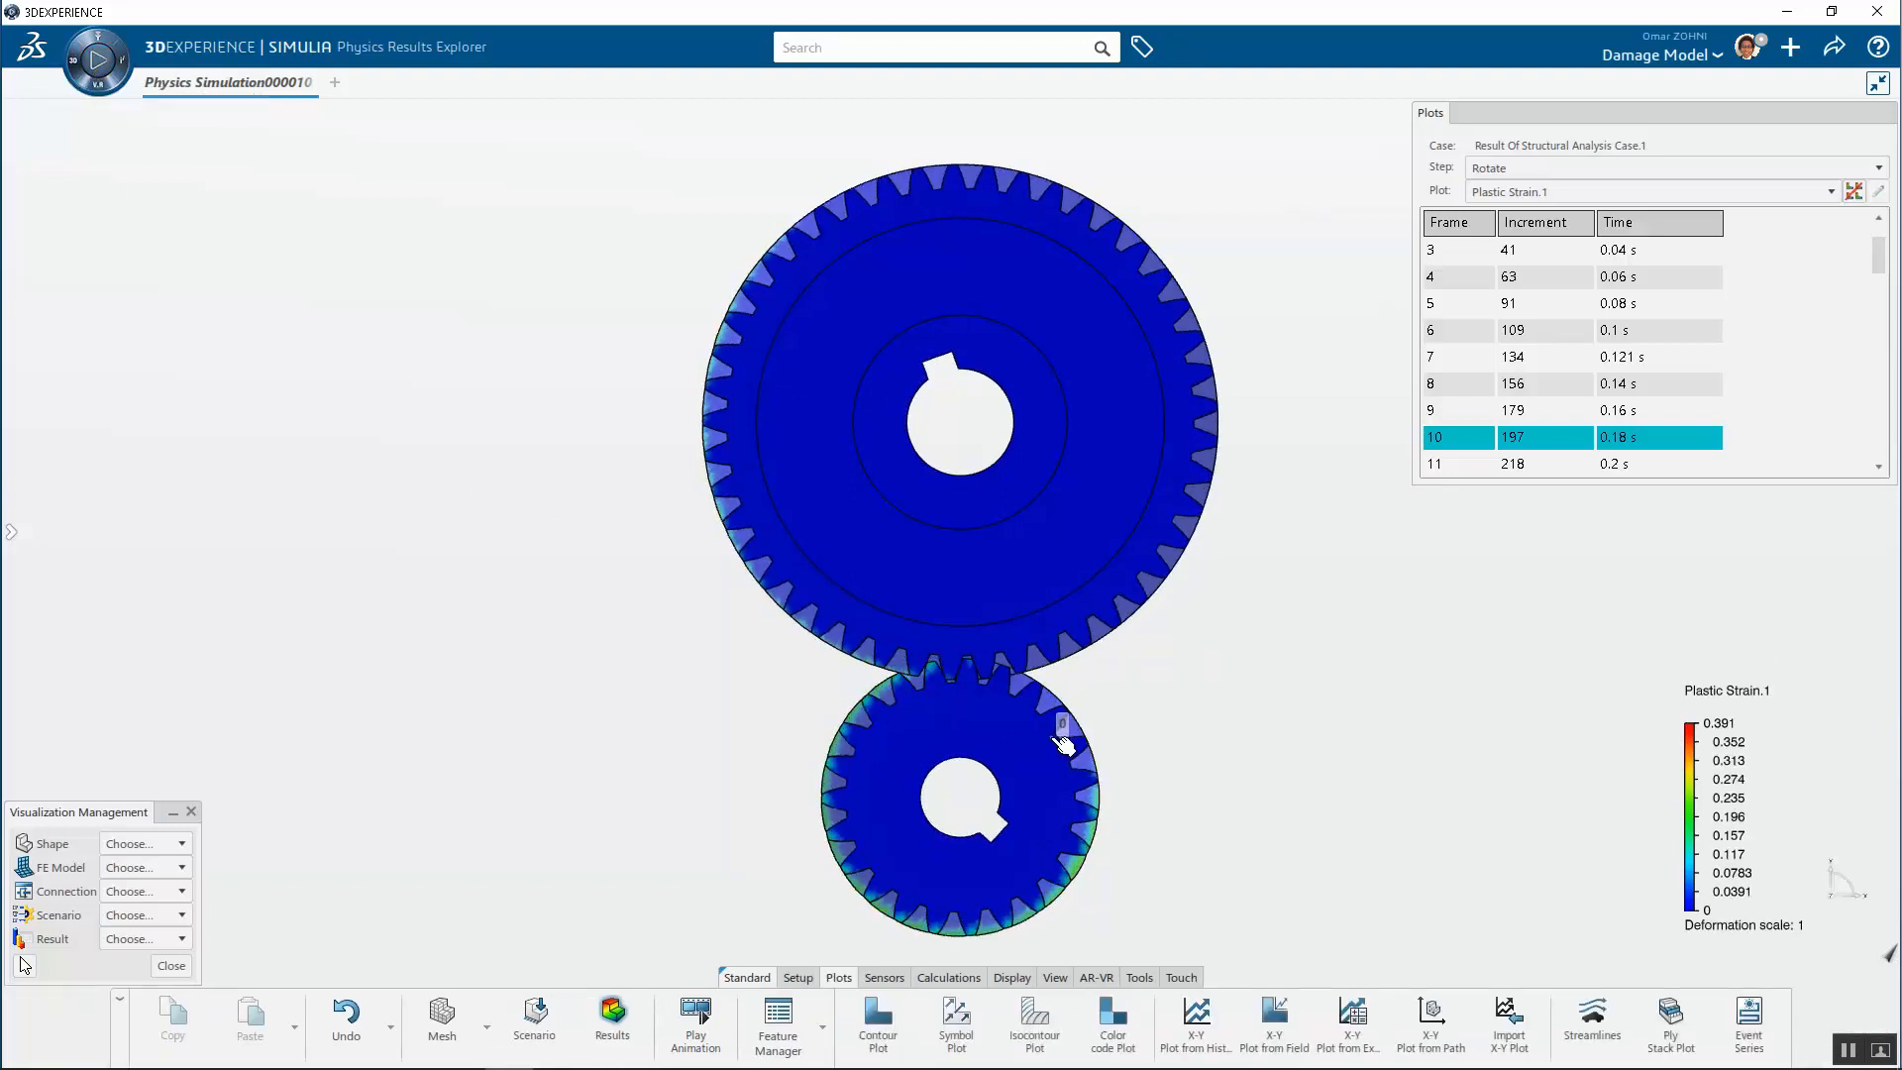
Open the Feature Manager's X-Y plots and view the torque-versus-angle history plot, then close the viewer
click(776, 1025)
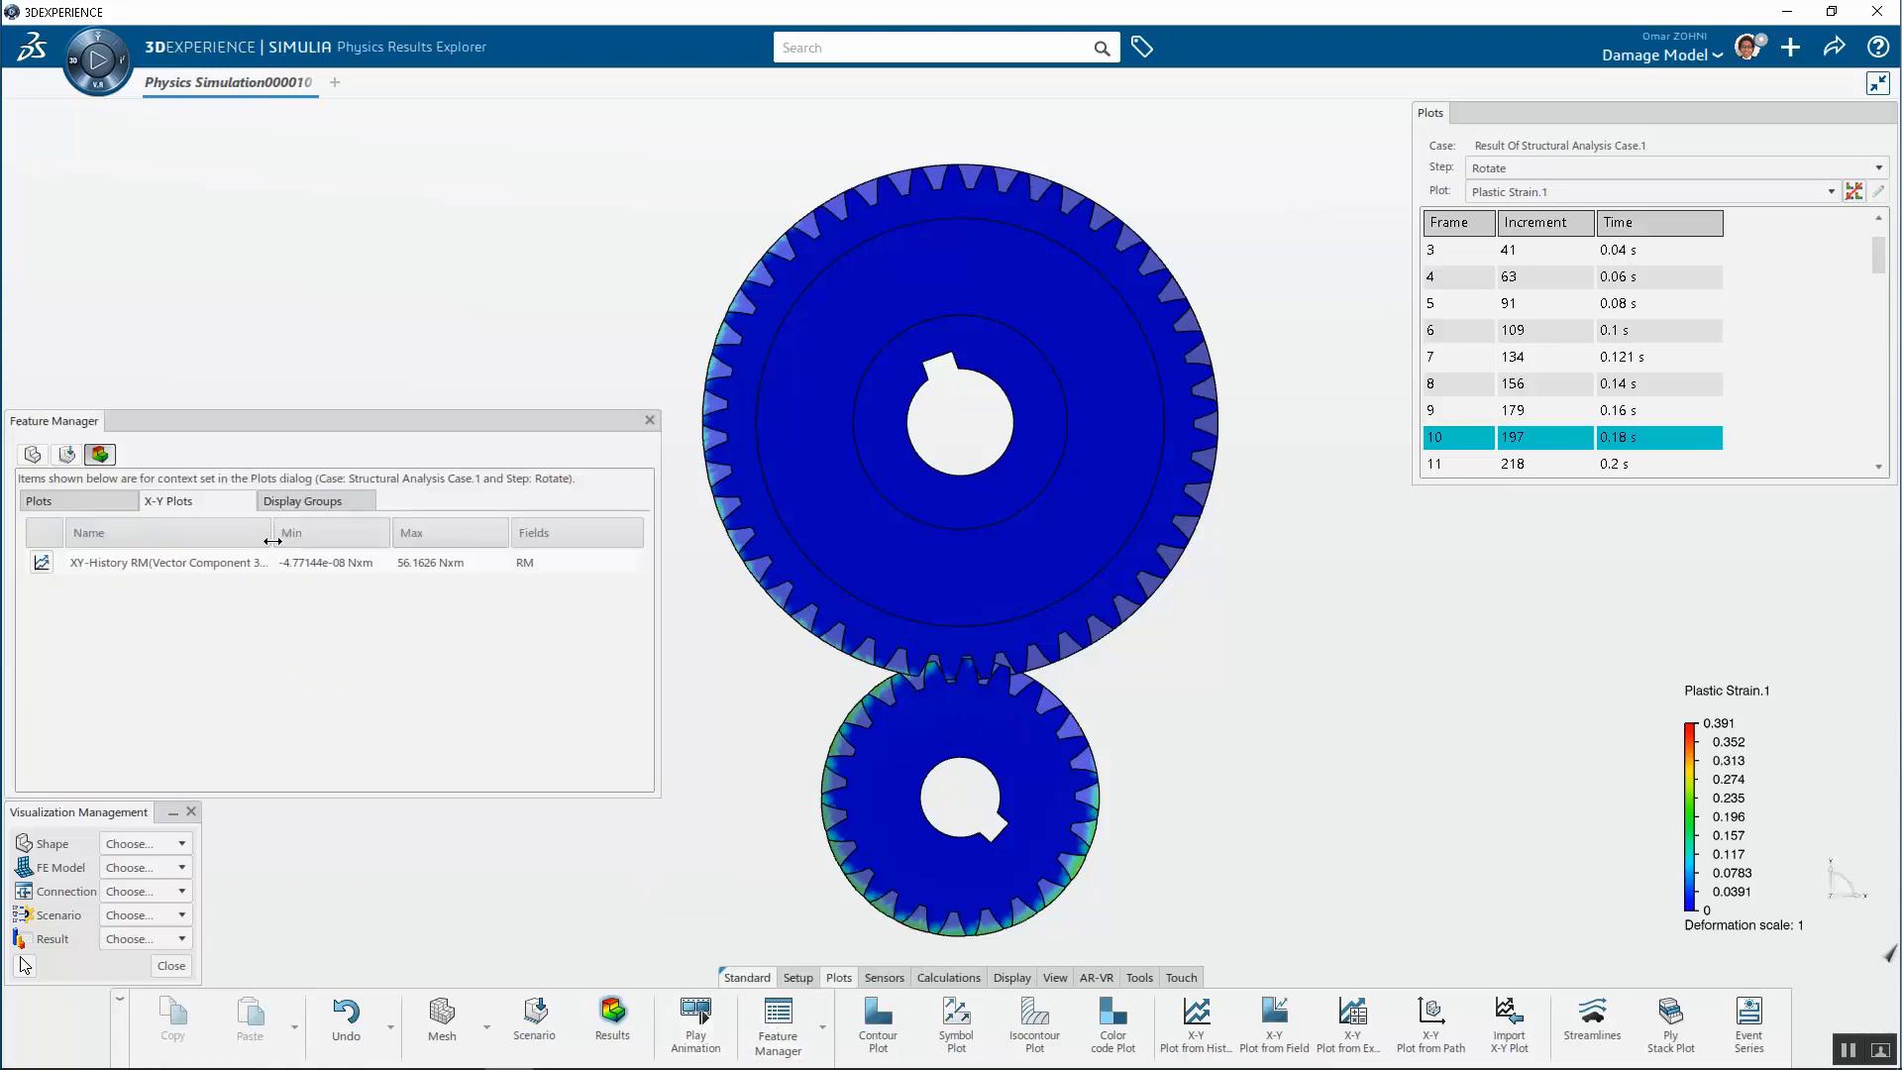
right_click(162, 561)
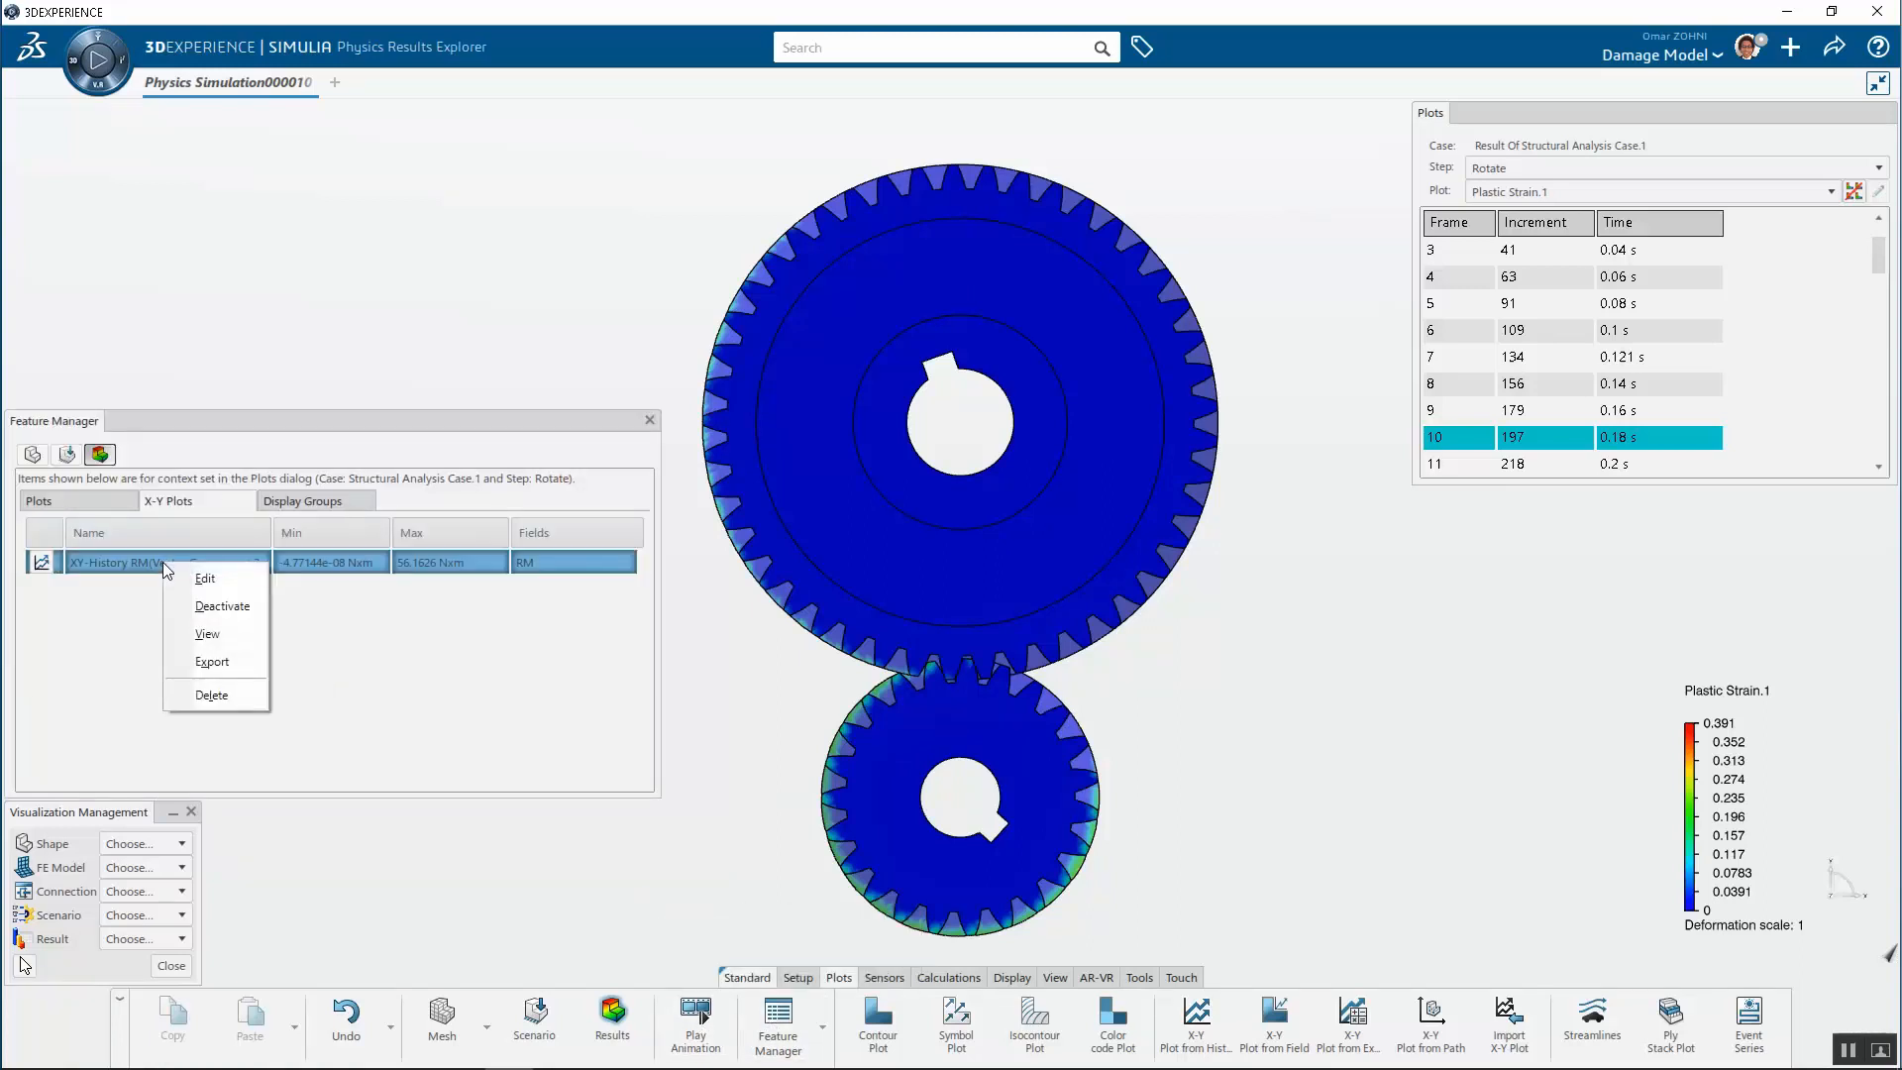
click(210, 634)
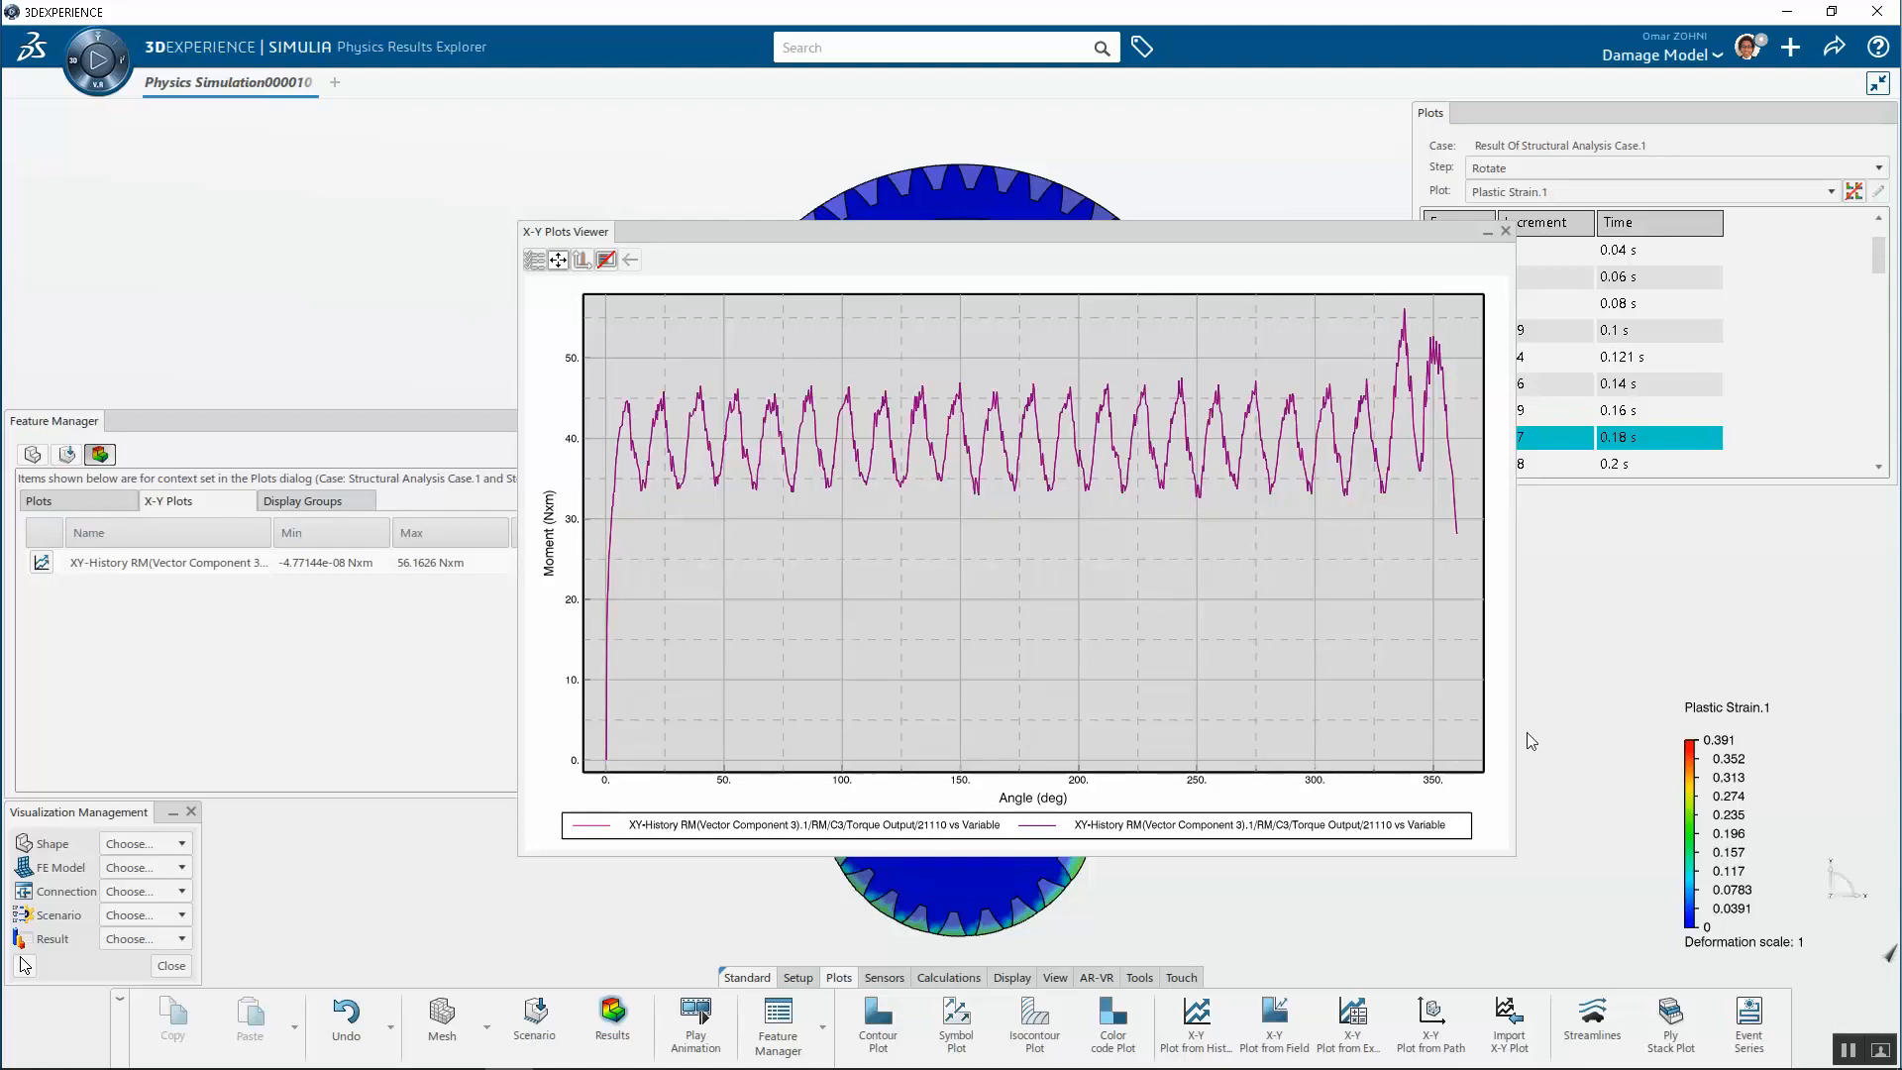
click(1506, 231)
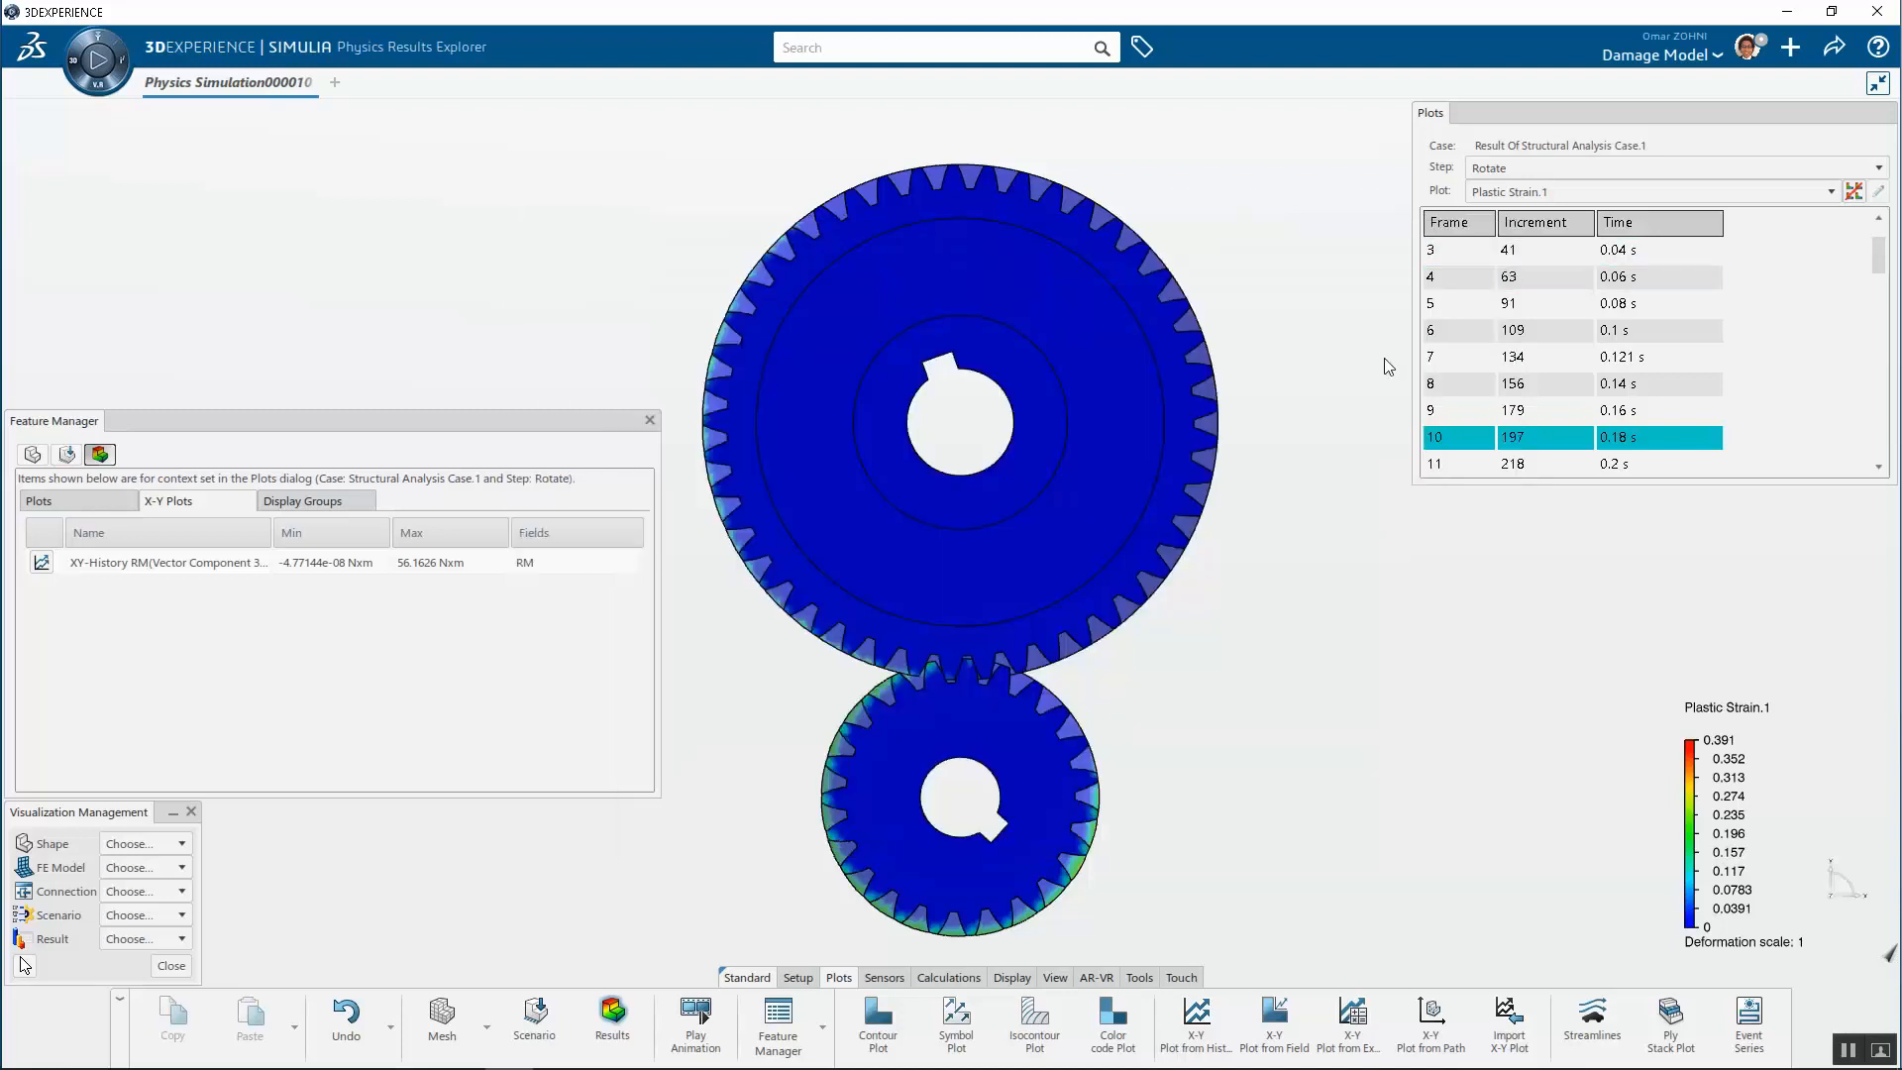